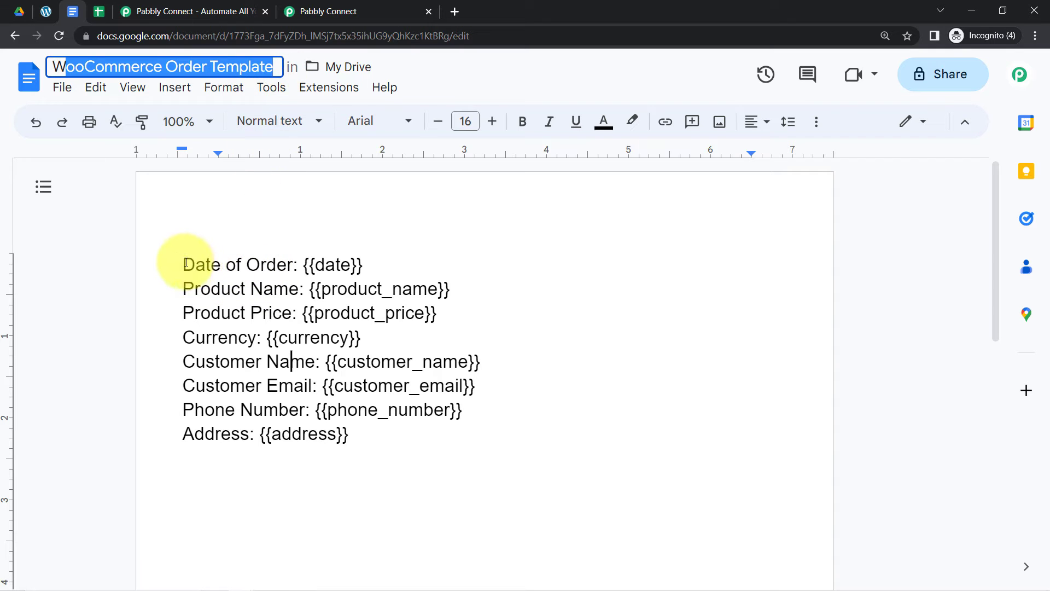
- Review the placeholders in the WooCommerce Order Template document, the WooCommerce Orders sheet's column headers and the WooCommerce store admin home page
drag(185, 263, 361, 427)
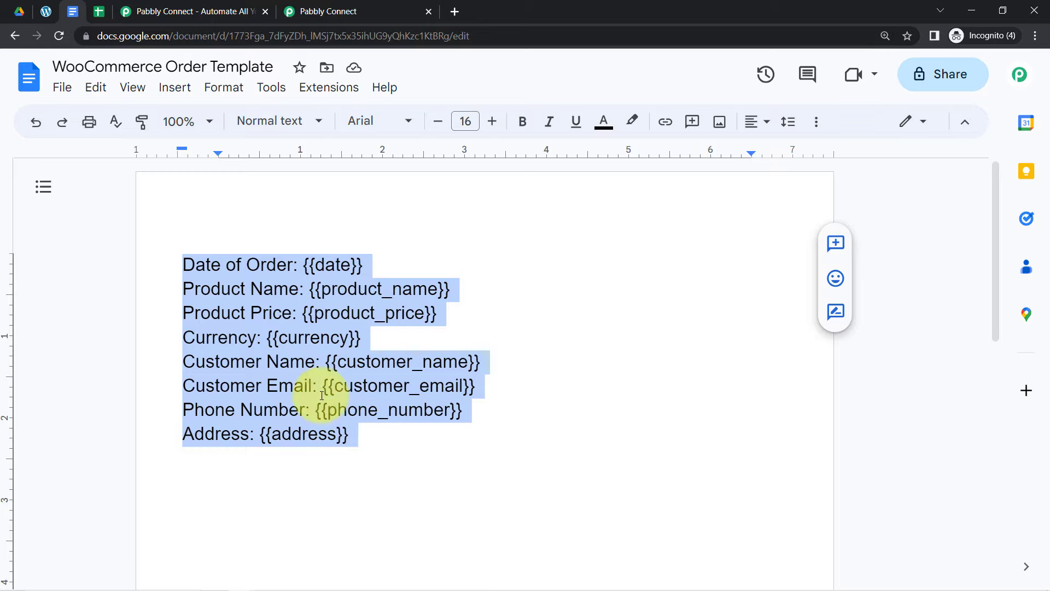
click(100, 11)
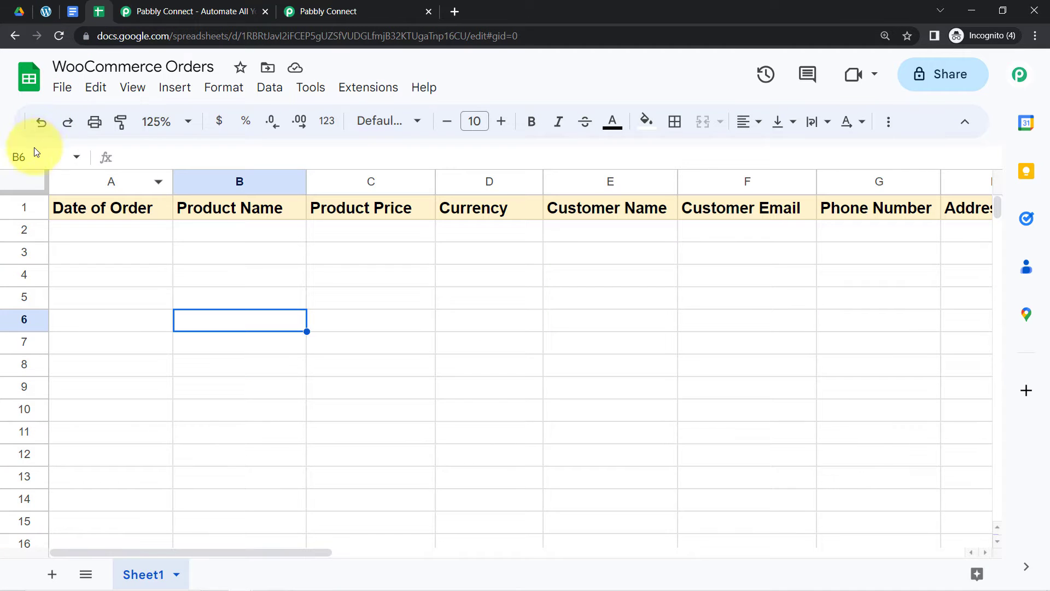
click(16, 178)
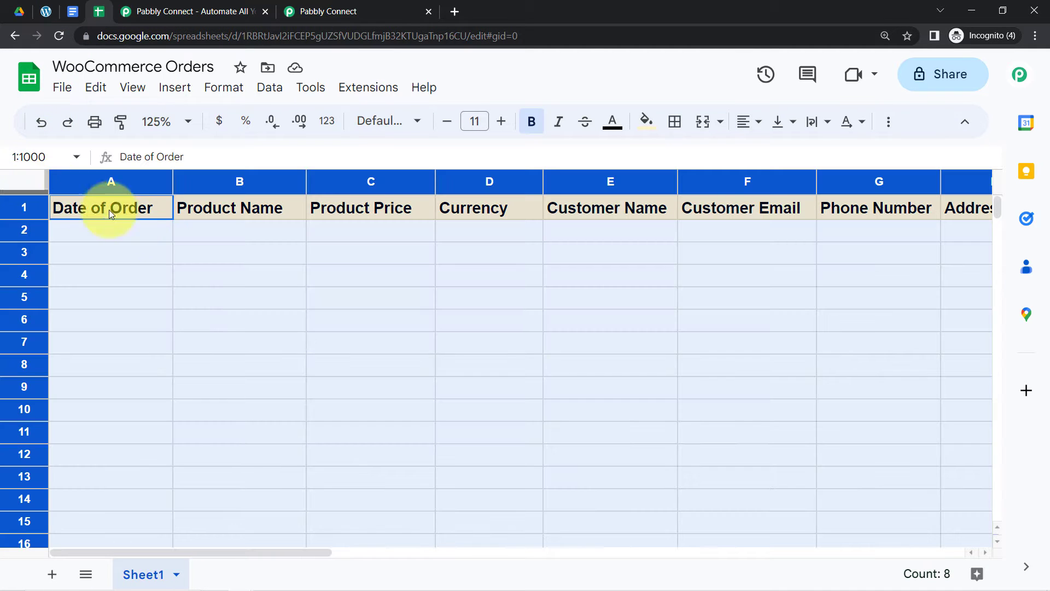
click(134, 225)
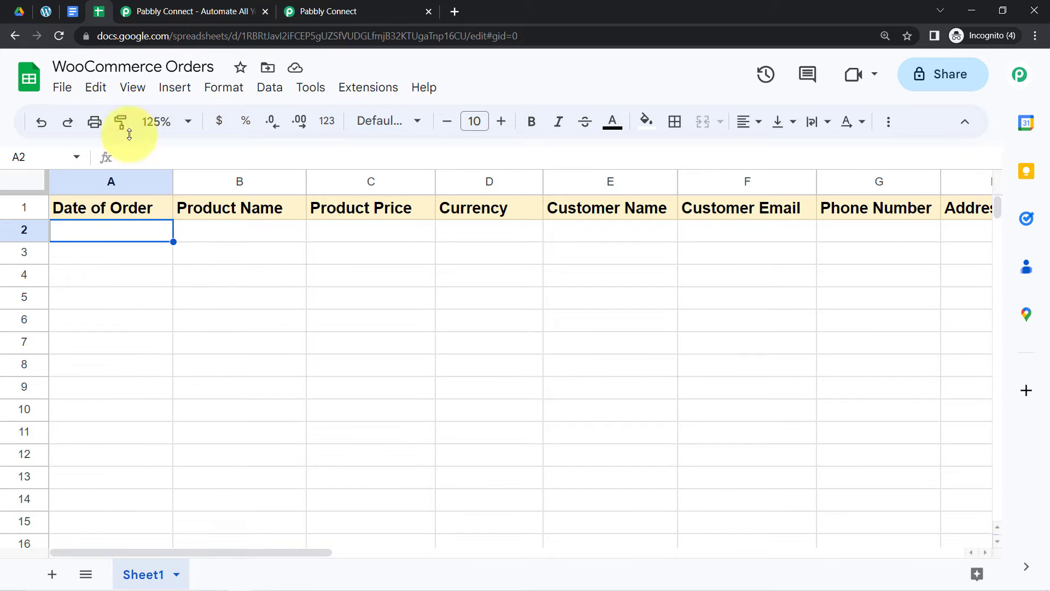
click(45, 12)
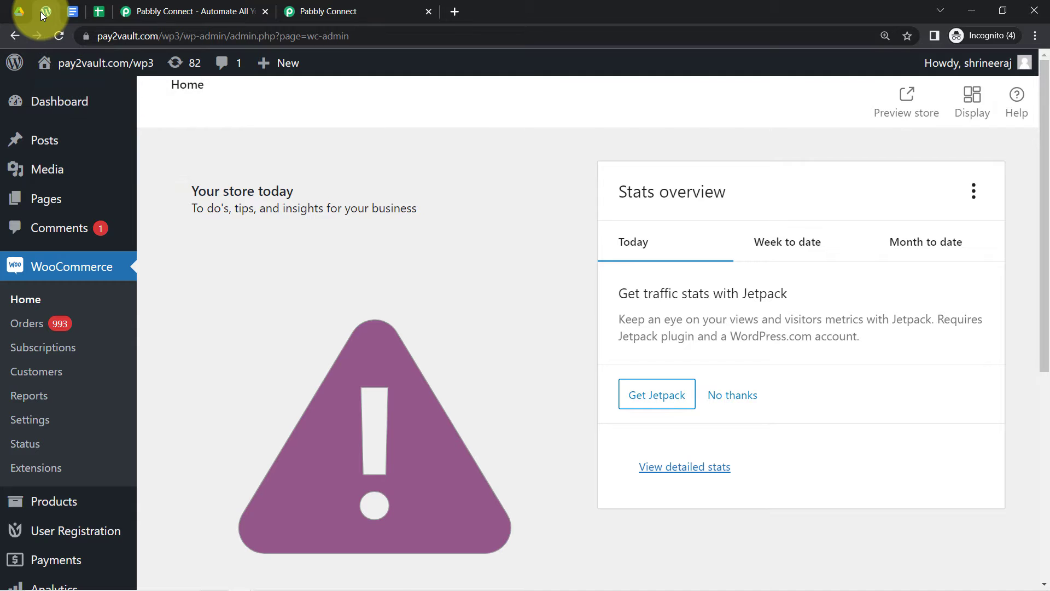
- Move the WooCommerce Orders spreadsheet ahead of the WooCommerce Order Template document in the browser's tab order
click(67, 15)
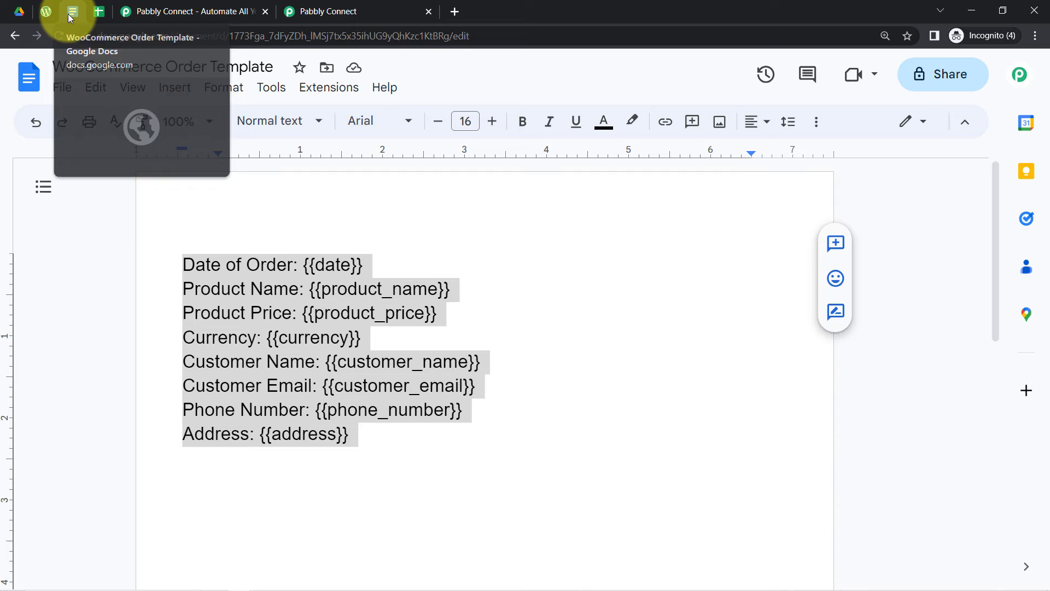
click(99, 15)
drag(99, 15, 76, 15)
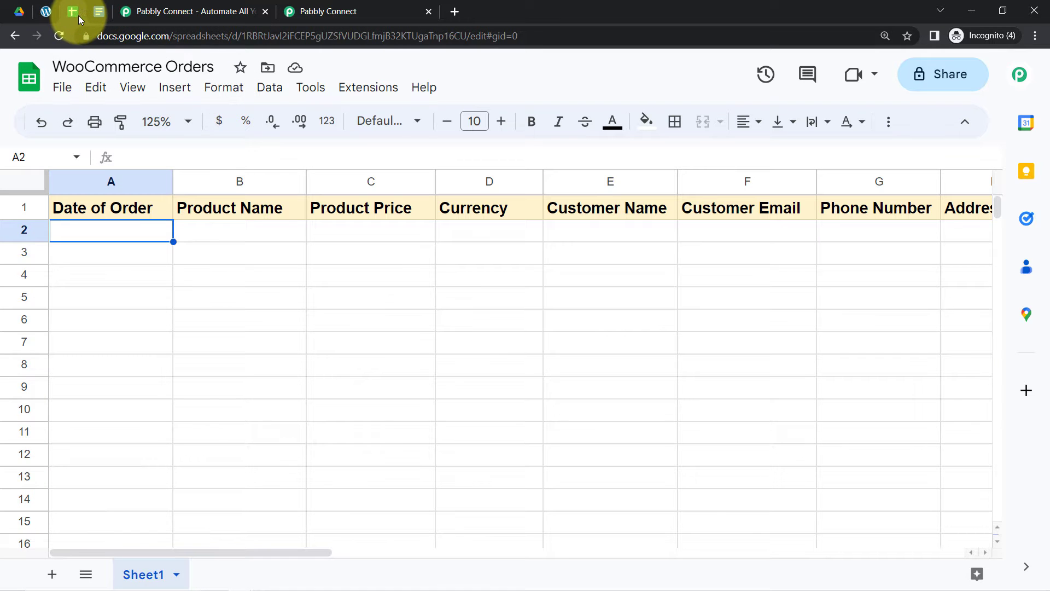
- Switch to Pabbly Connect and examine its landing page headline, sign-up option and the account dashboard
click(136, 13)
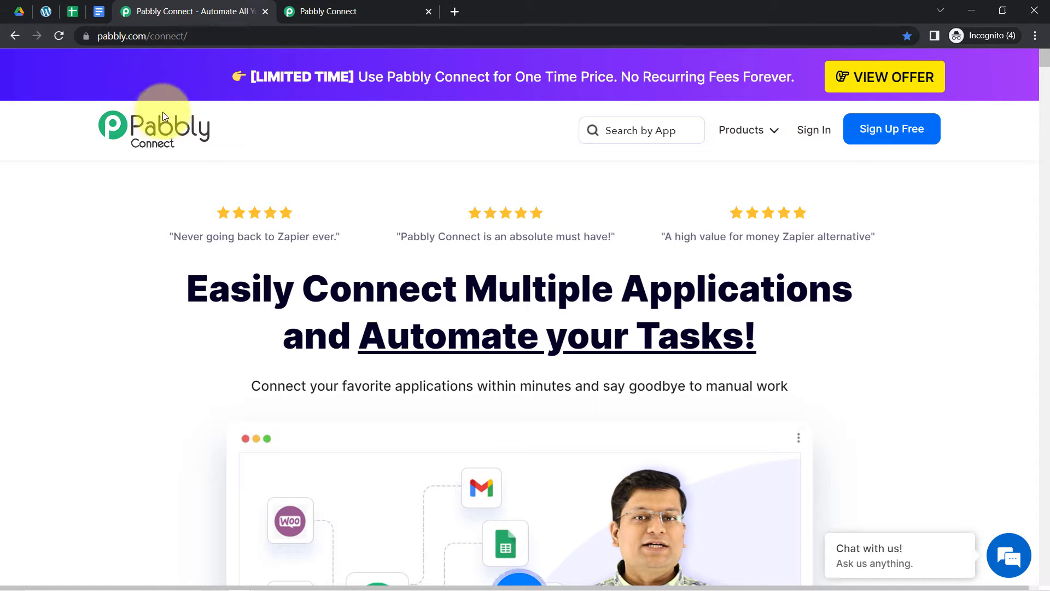
drag(188, 282, 654, 386)
click(334, 11)
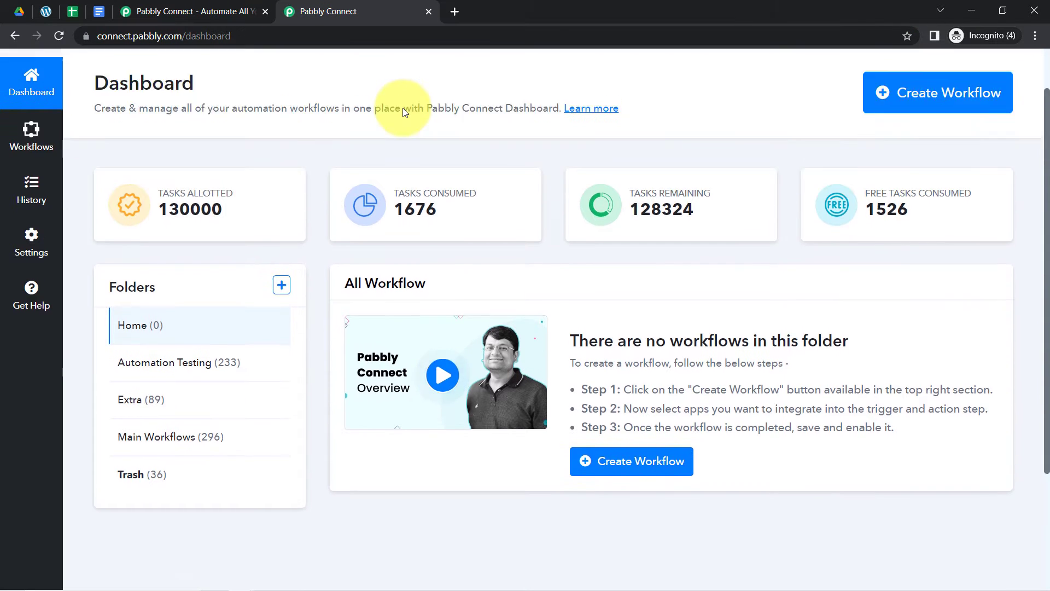
scroll(1028, 157, down, 3)
scroll(1046, 230, up, 3)
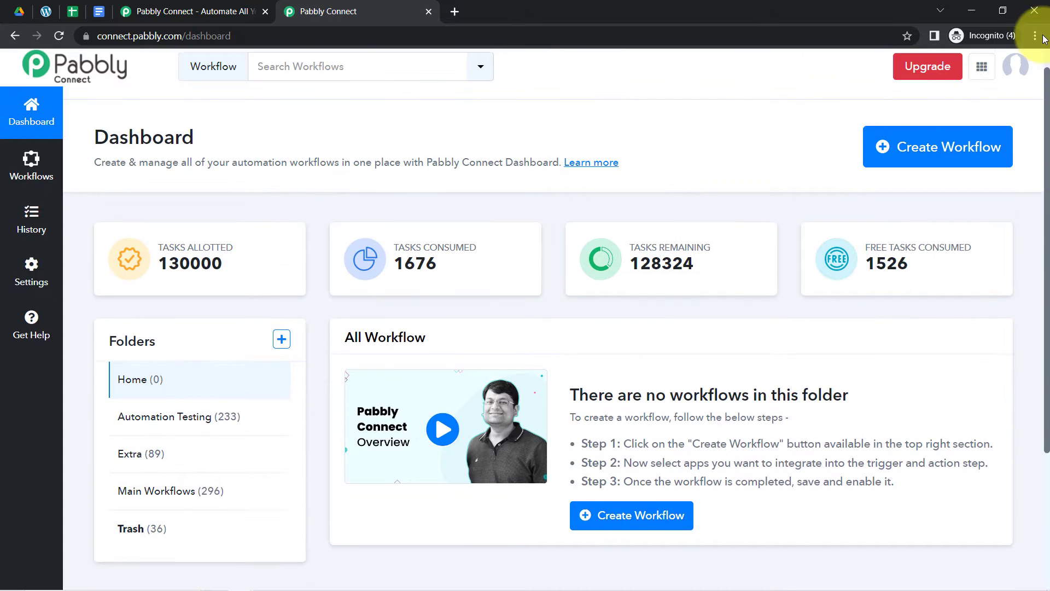
click(219, 11)
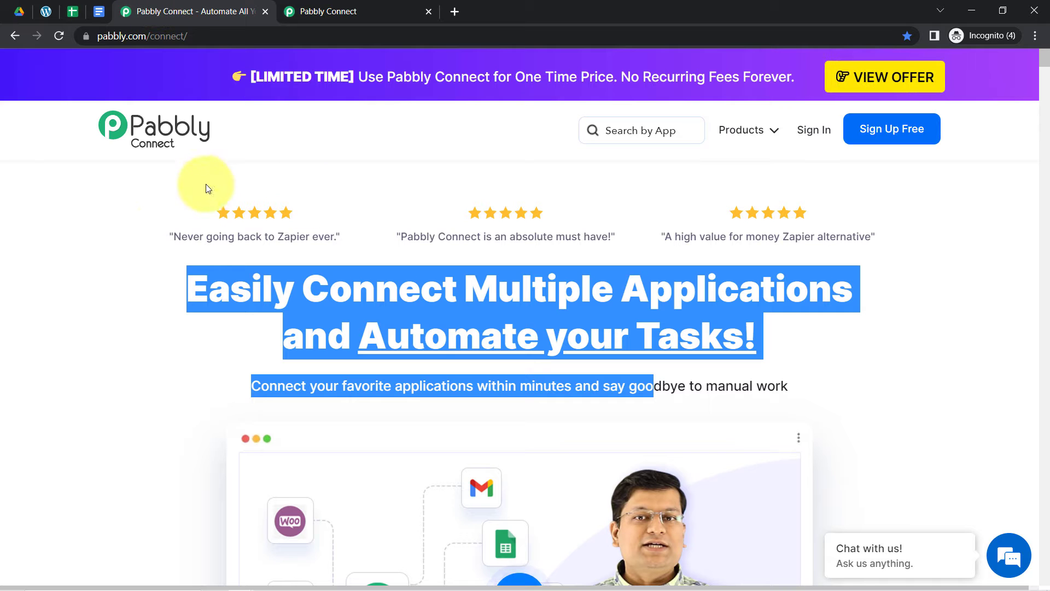
click(161, 230)
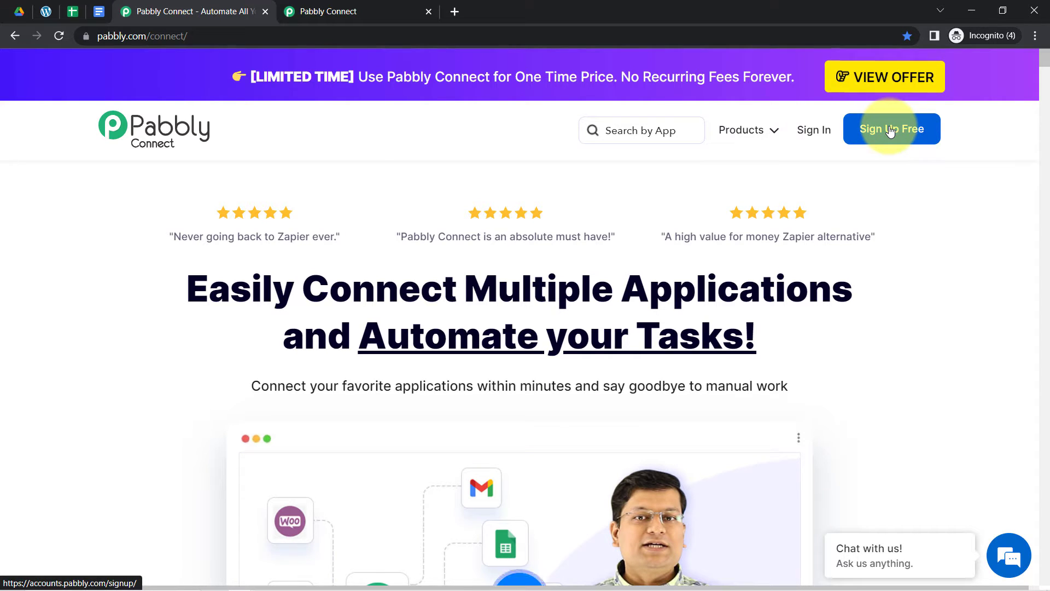
- Create a workflow from the Pabbly Connect dashboard named "Add WooCommerce Order Details to Google Docs & Google Sheets"
click(325, 8)
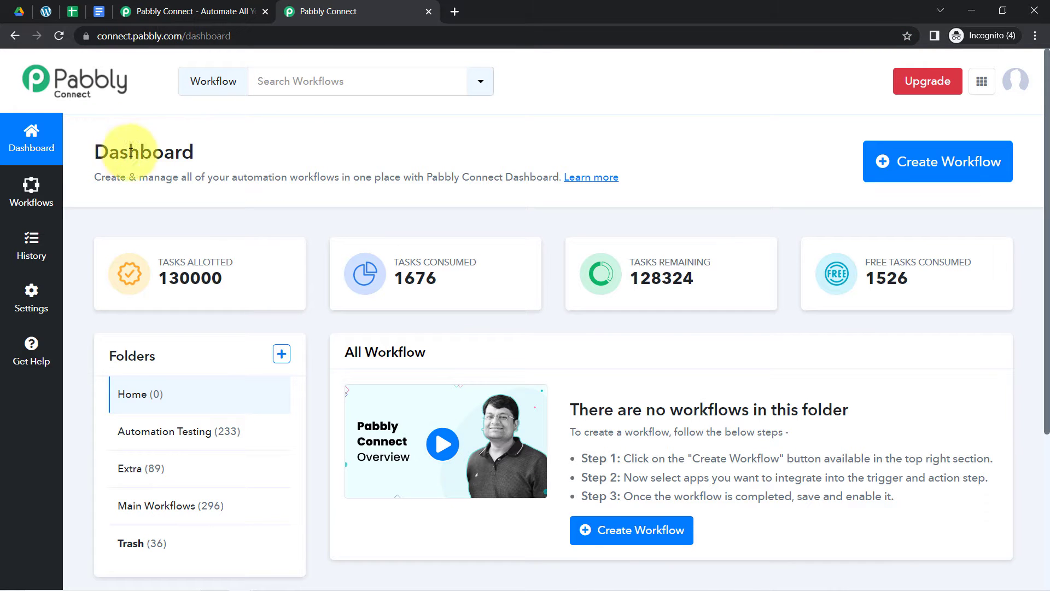
drag(93, 151, 350, 183)
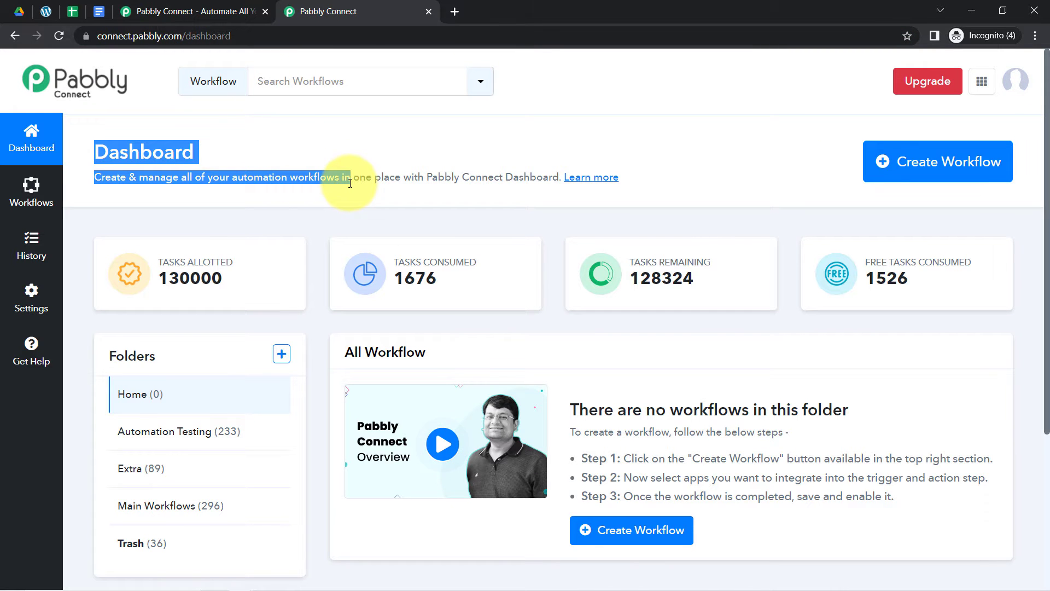
click(879, 162)
click(399, 327)
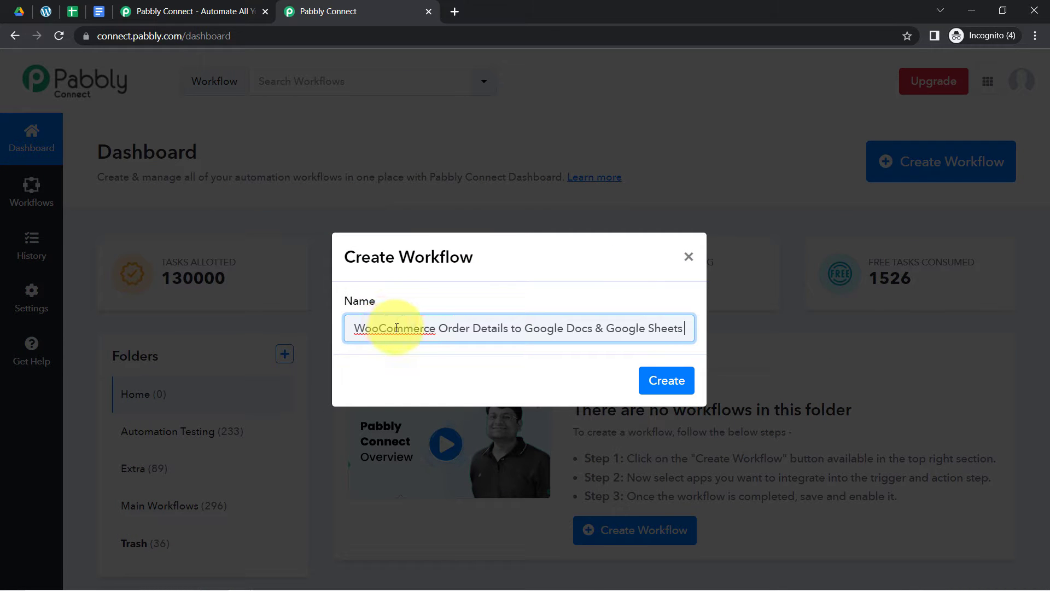
drag(398, 256, 459, 255)
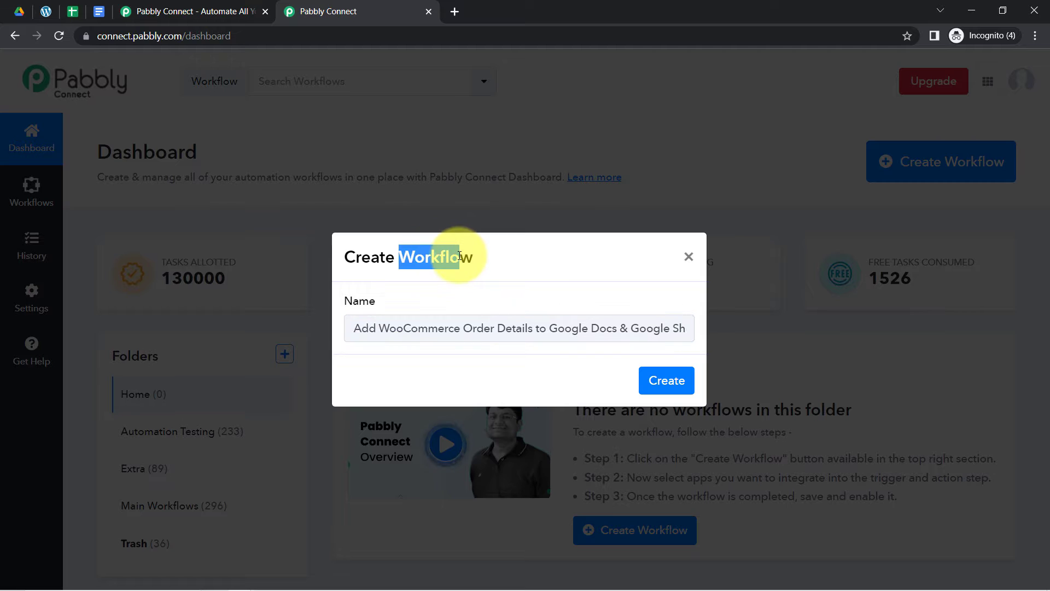
drag(385, 337, 537, 338)
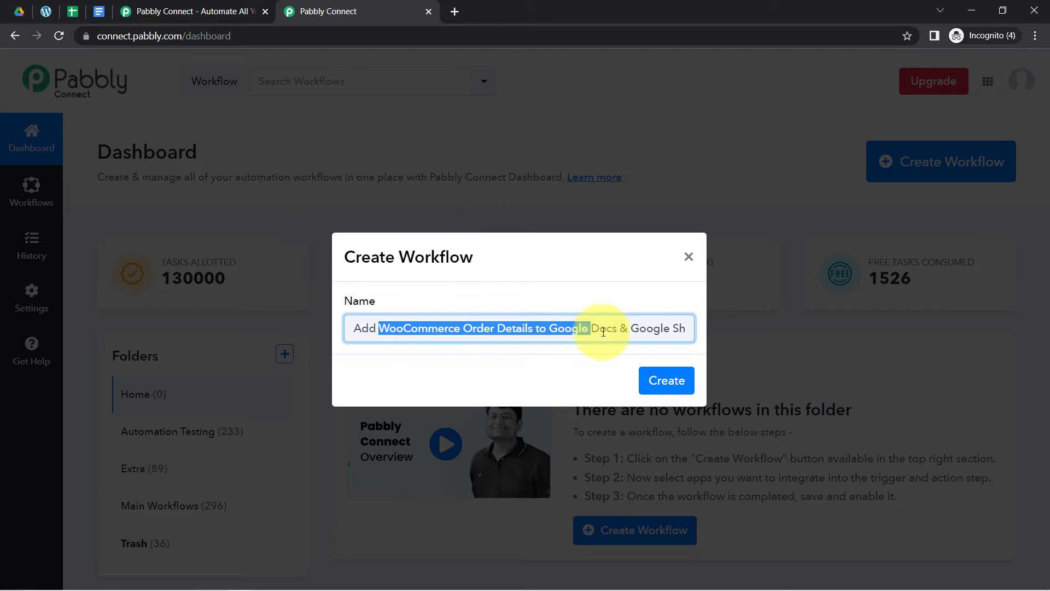
drag(665, 331, 707, 334)
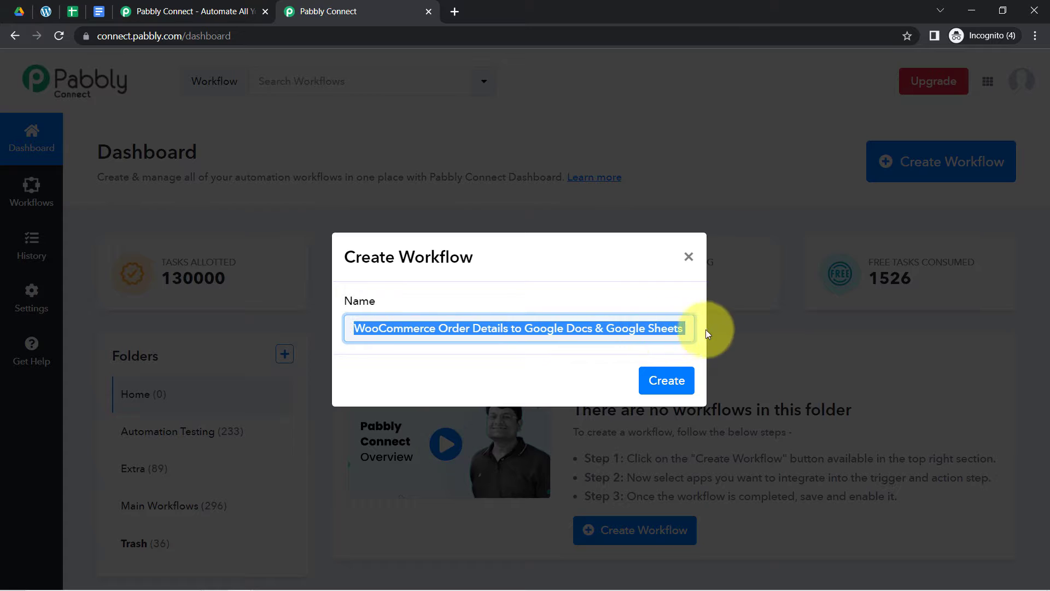
click(667, 327)
click(659, 372)
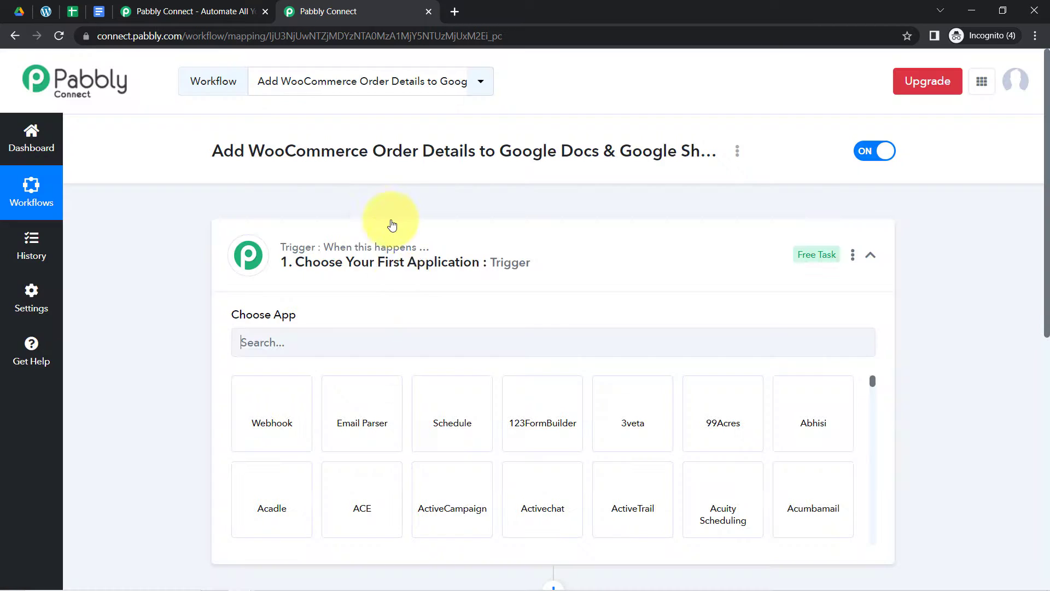
- Collapse the trigger section and examine the workflow's trigger and action sections together with its name
click(364, 268)
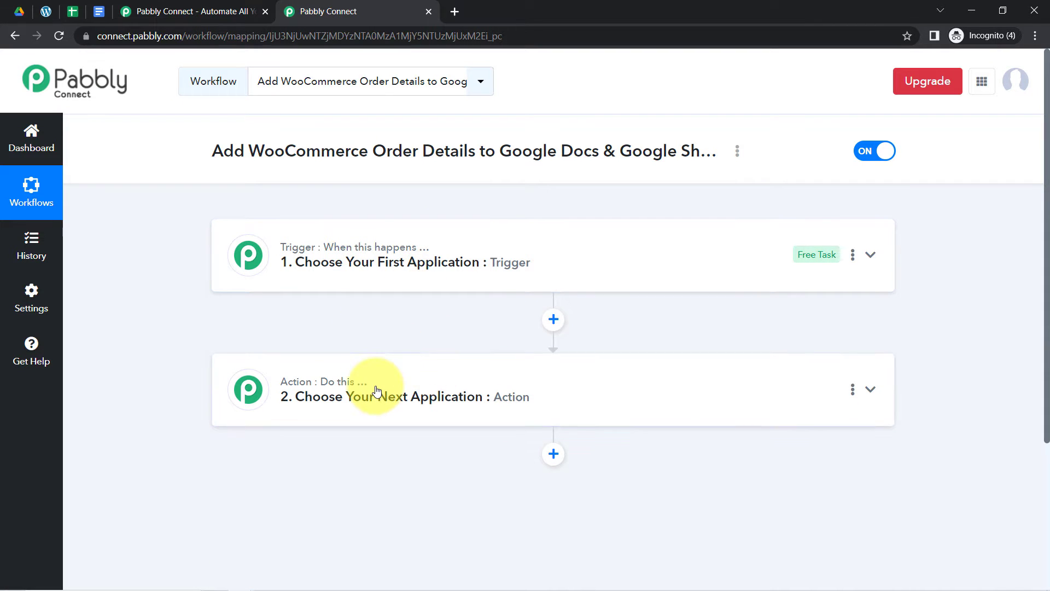
mouse_move(382, 254)
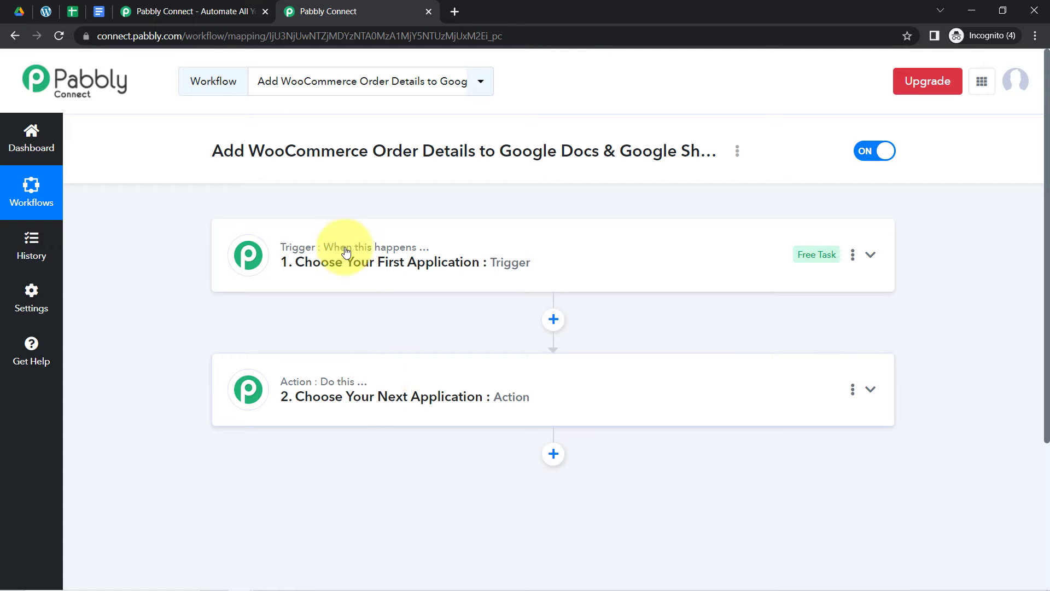
mouse_move(396, 376)
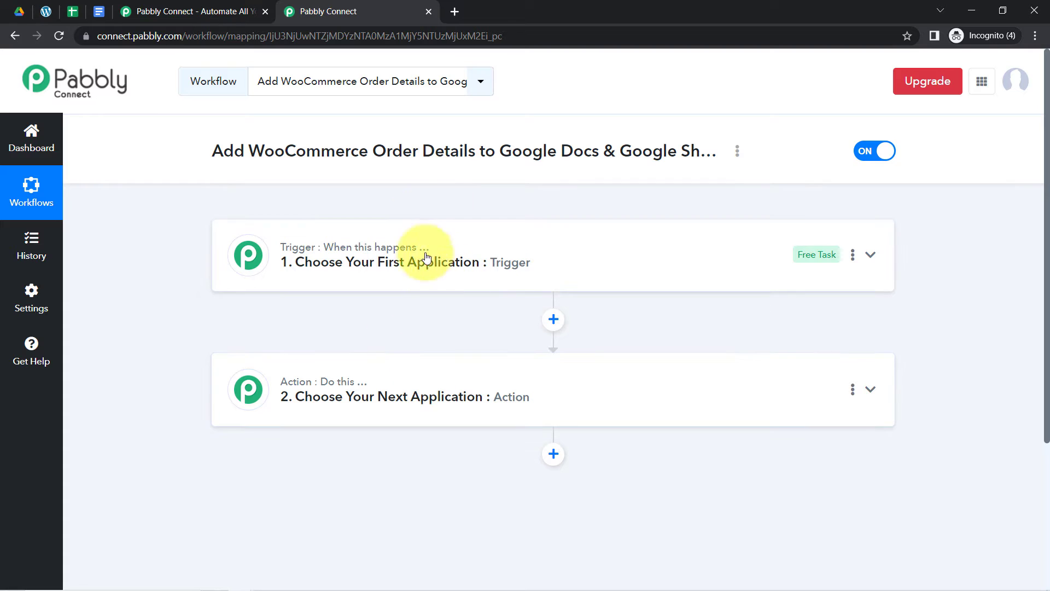
mouse_move(368, 382)
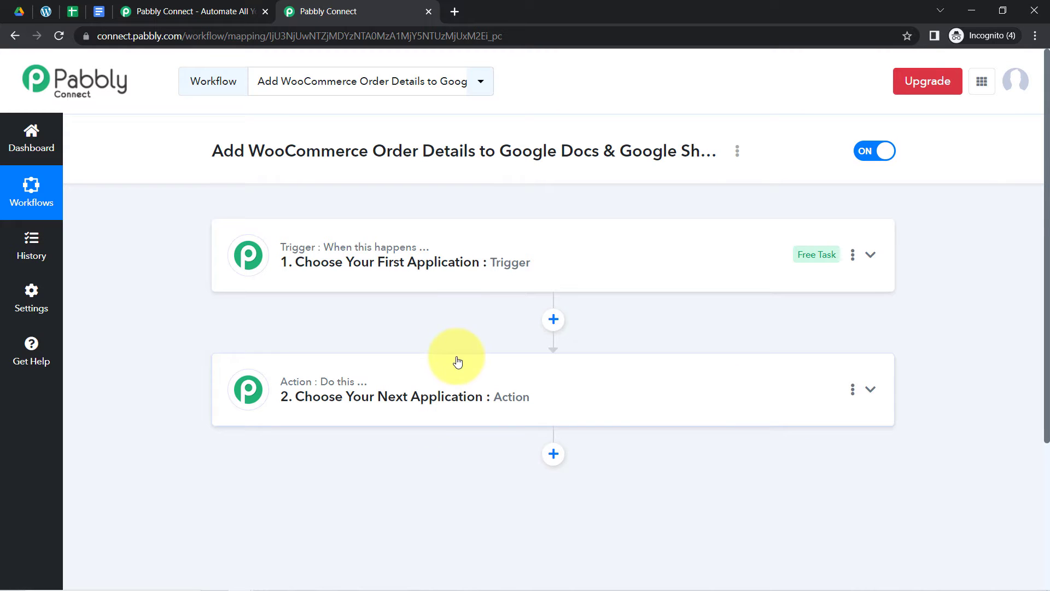
drag(264, 151, 512, 151)
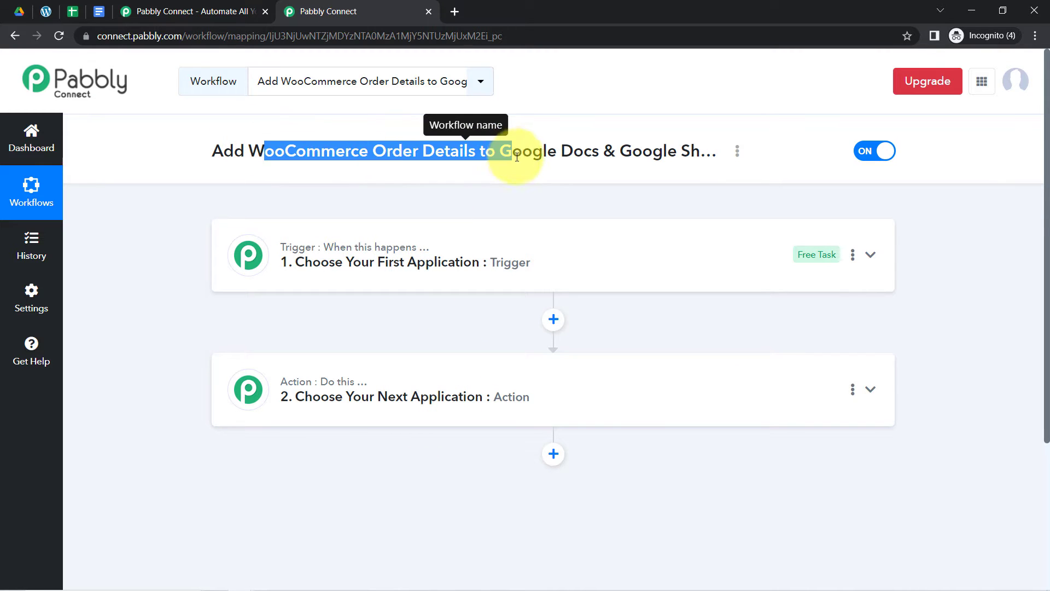
- Search the trigger's app list for "woocomm" and choose WooCommerce as the trigger application
click(391, 261)
click(302, 343)
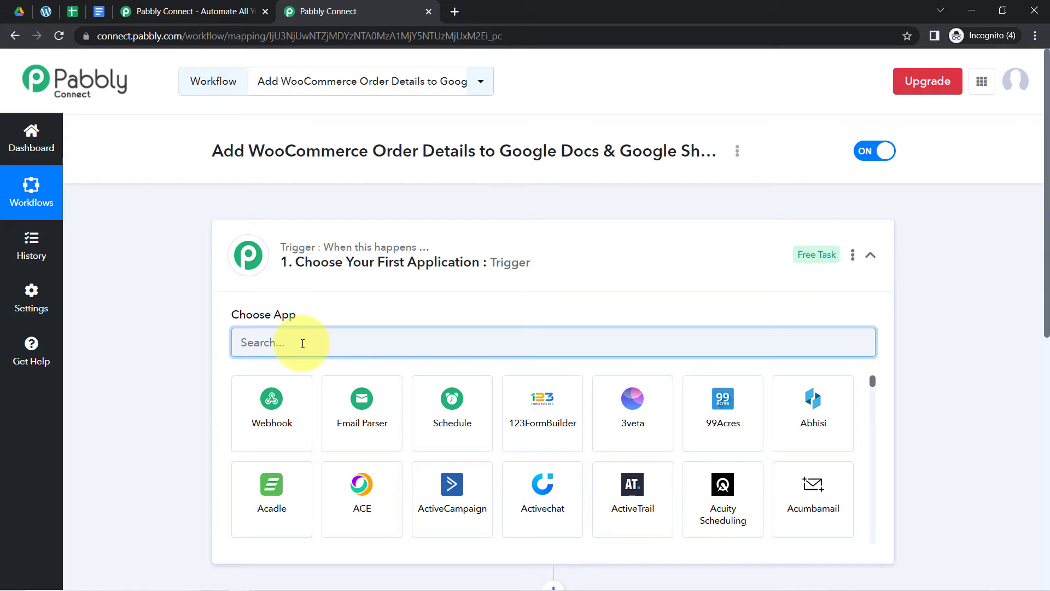
text(woocomm)
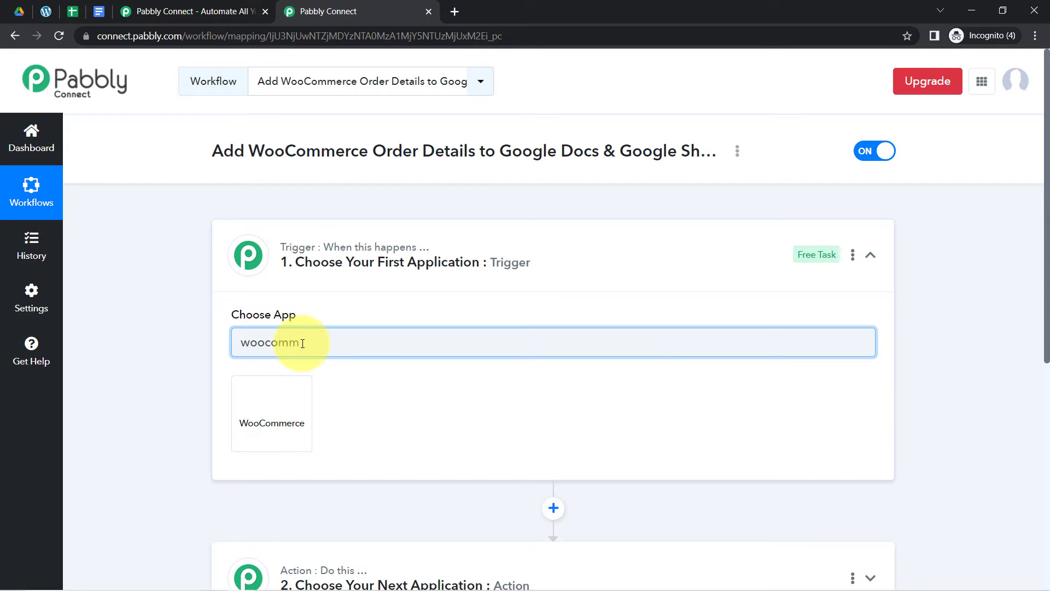
click(284, 373)
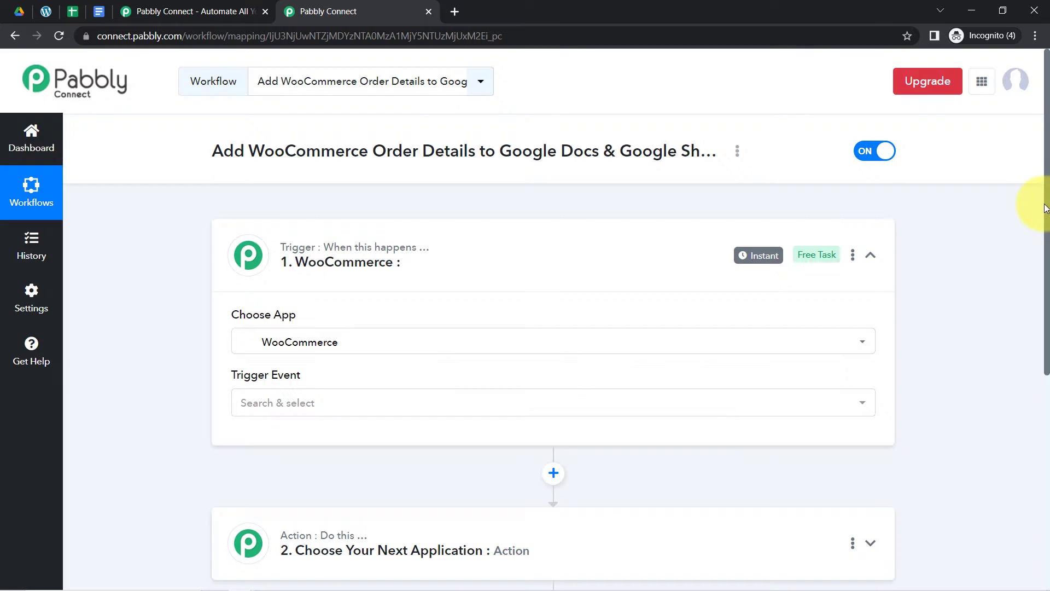
- Search for "sheets" in the workflow's first action and choose Google Sheets as its application
drag(1045, 245, 1039, 363)
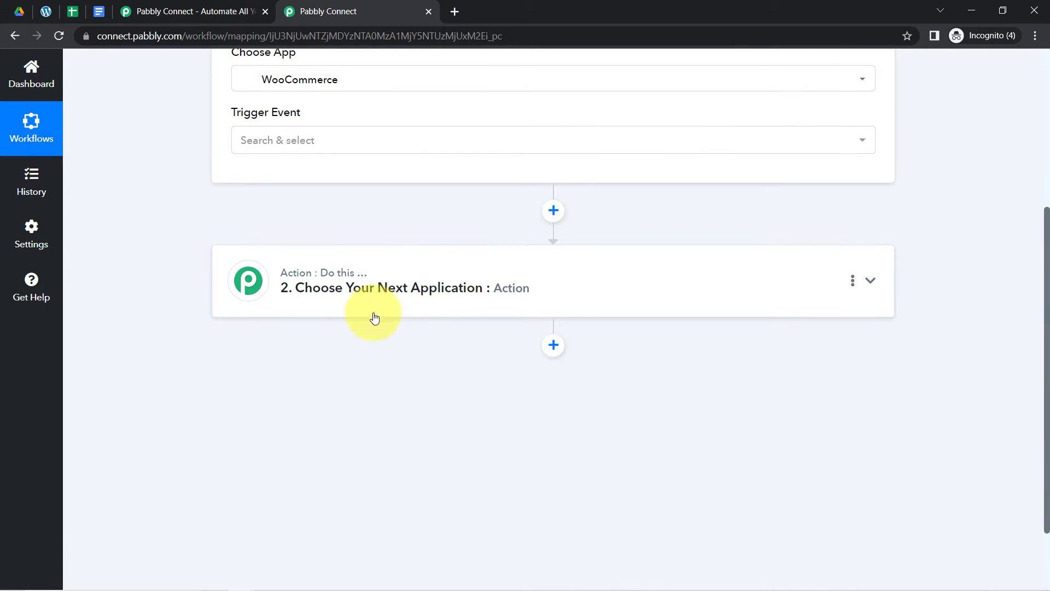
click(371, 317)
click(272, 367)
text(sheets)
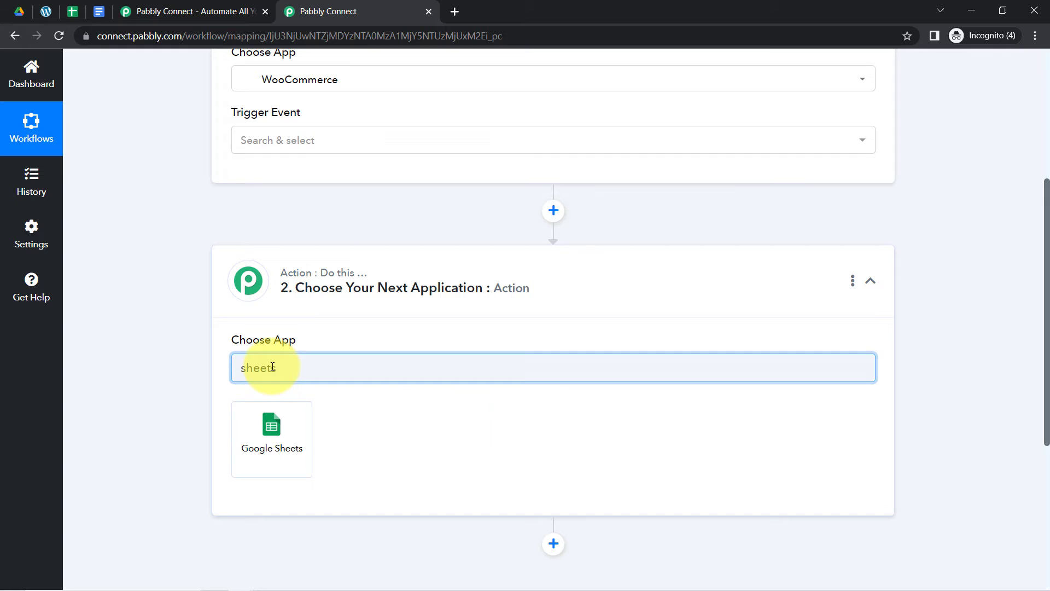
click(271, 435)
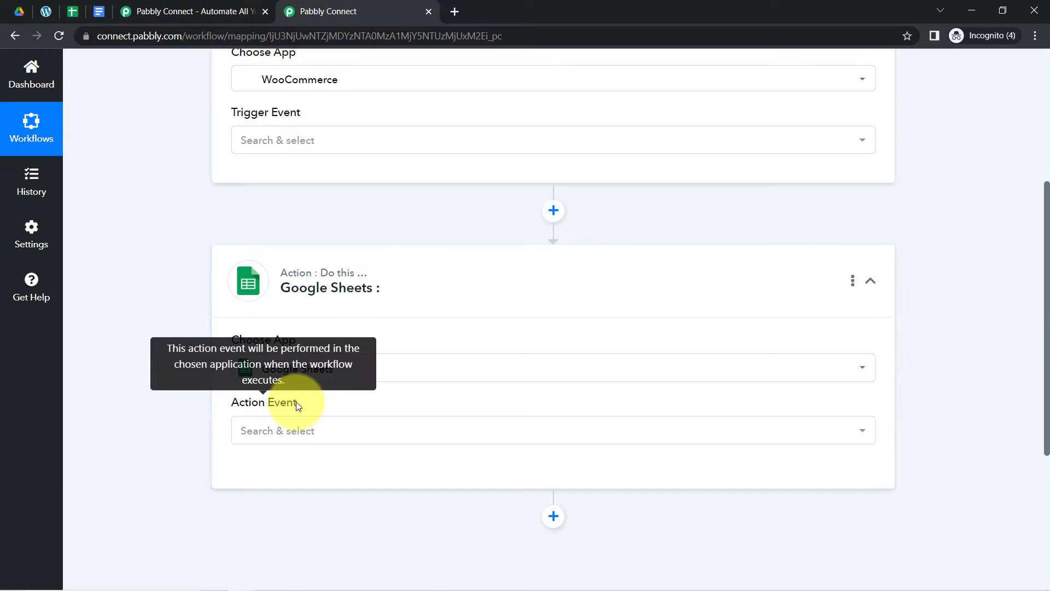
- Add another action after Google Sheets and choose Google Docs as its application
scroll(1032, 361, down, 4)
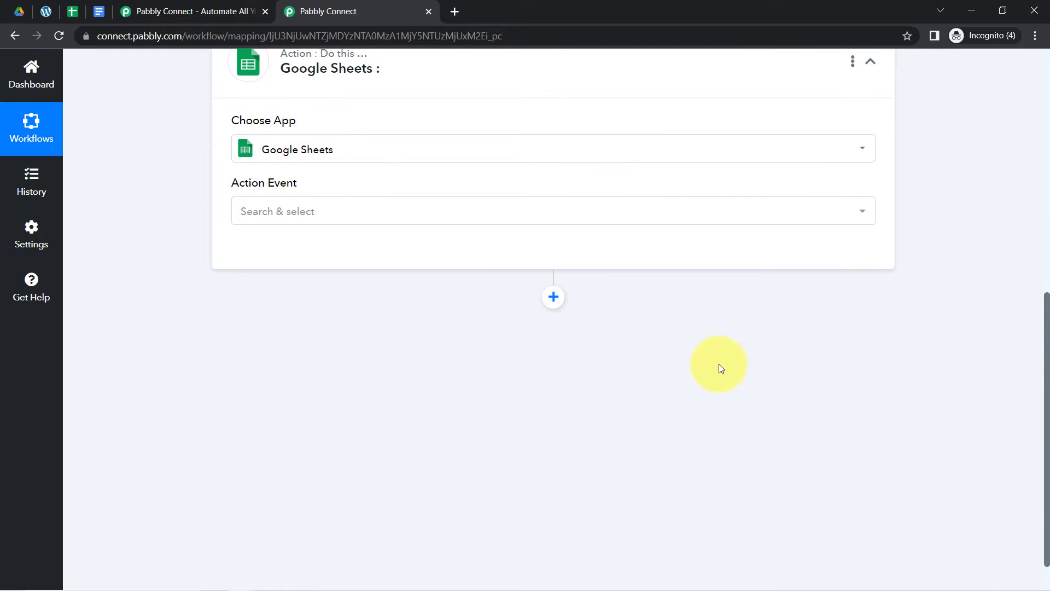
click(553, 297)
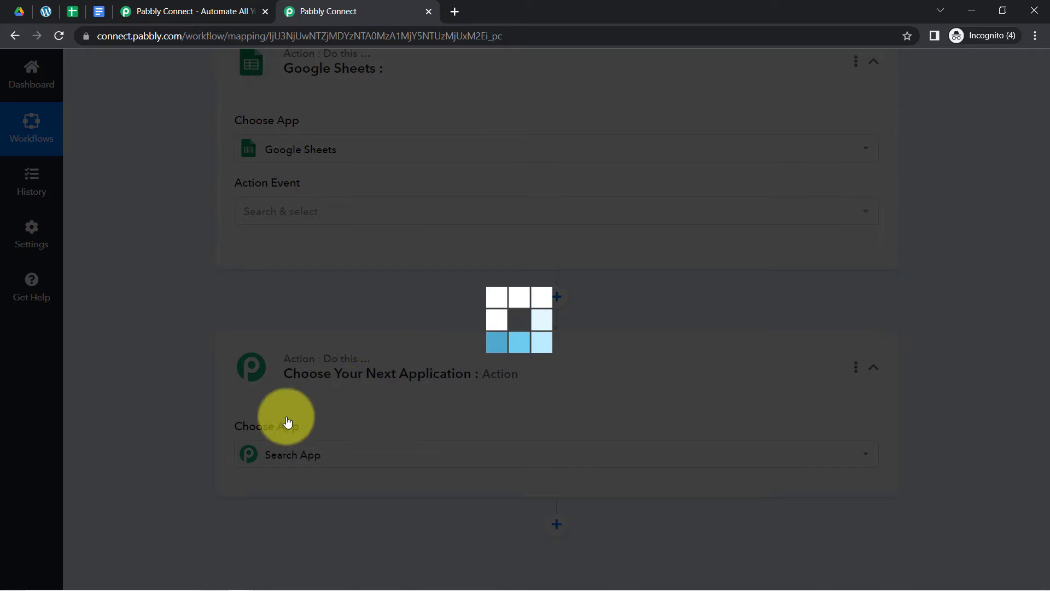
text(googl)
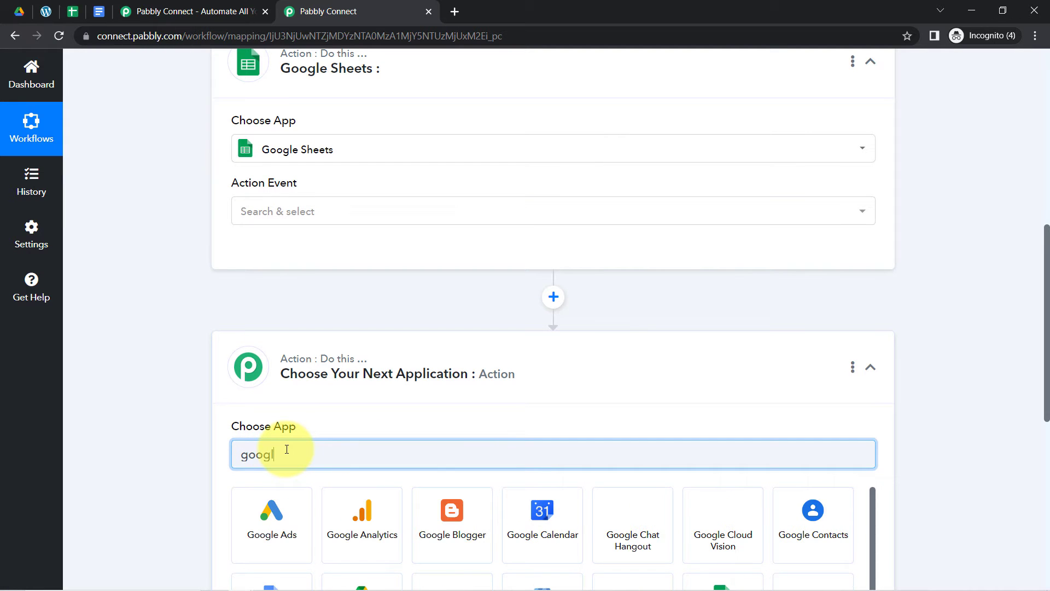
text(e do)
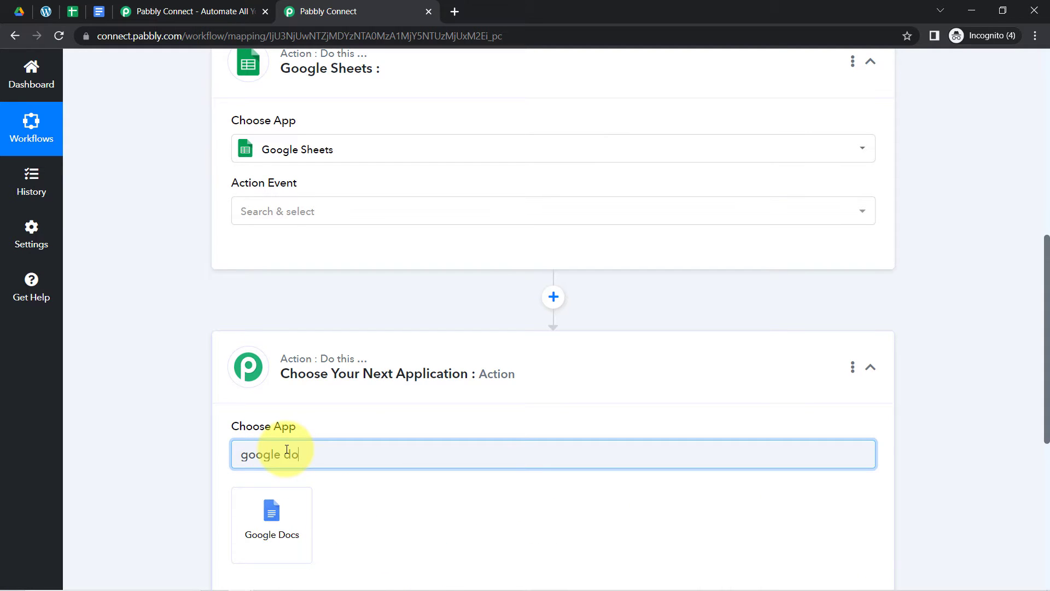
click(266, 518)
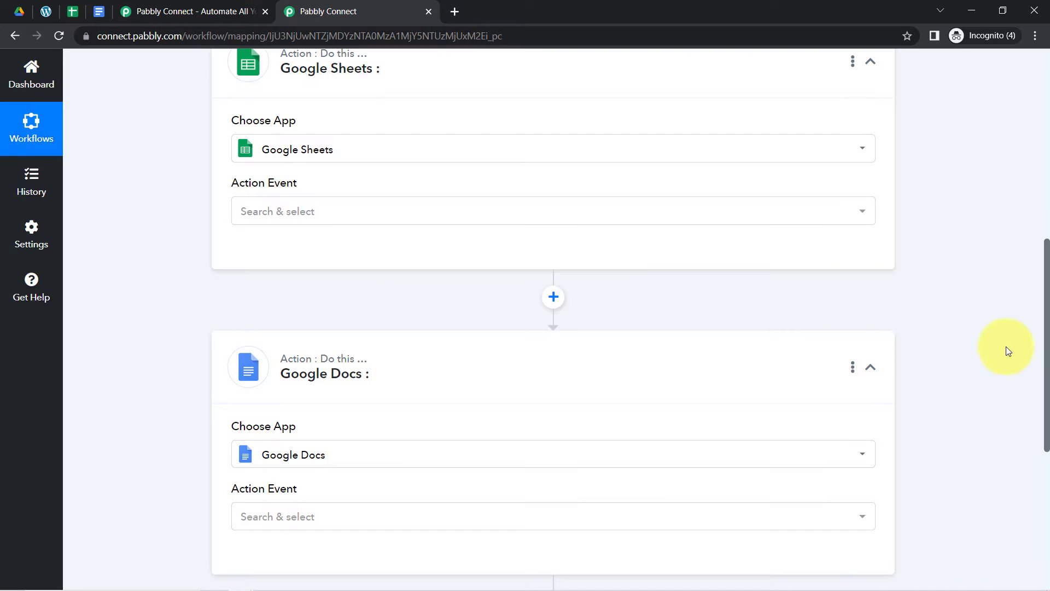
- Collapse the WooCommerce trigger section and the Google Sheets and Google Docs action sections
scroll(1034, 348, up, 9)
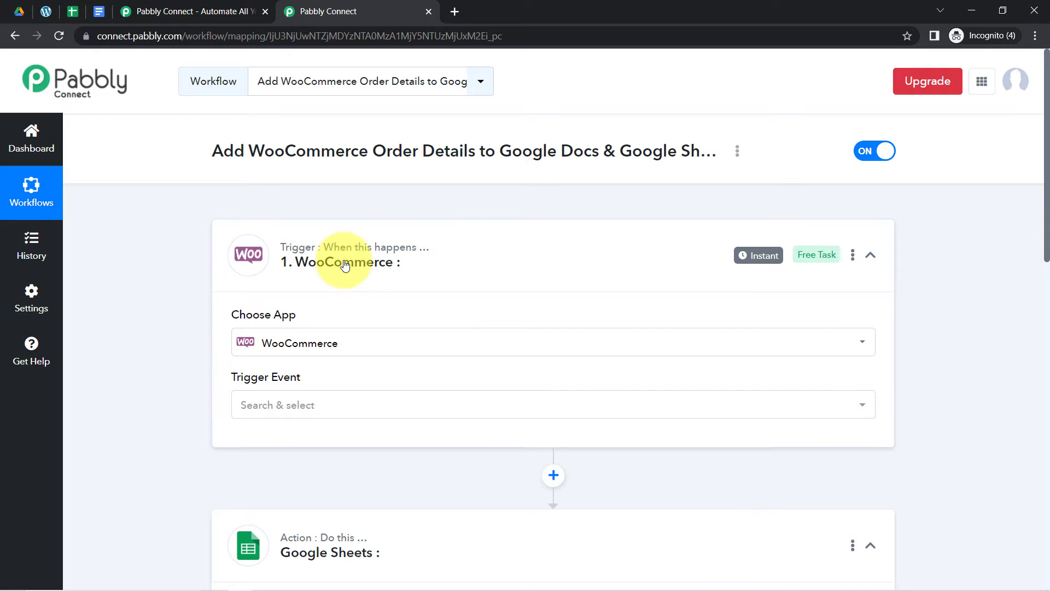
click(344, 265)
click(298, 391)
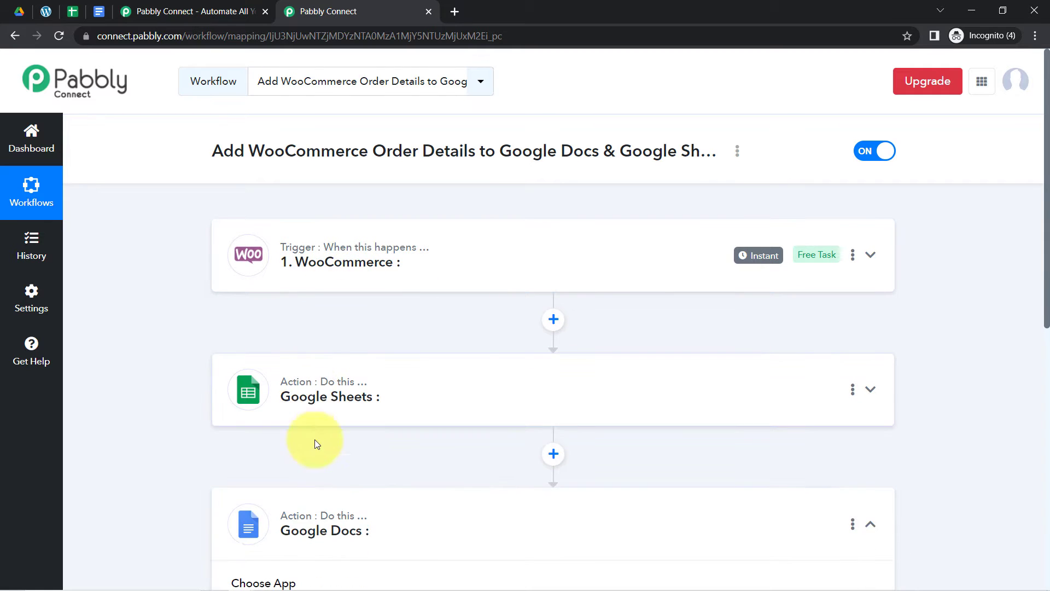
click(287, 523)
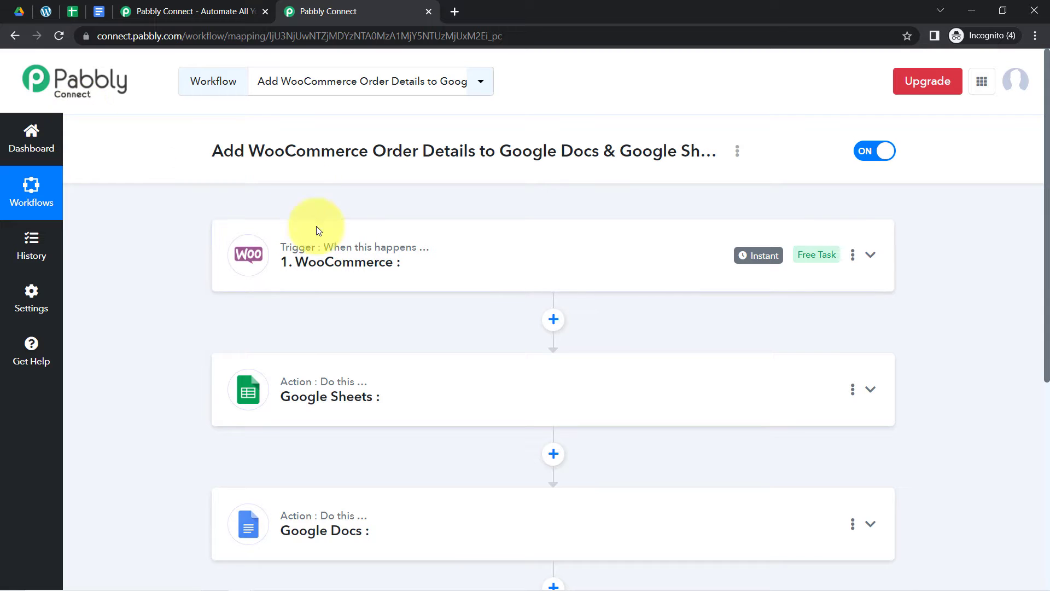
- Expand the WooCommerce trigger section and set its trigger event to New Order Created
click(307, 252)
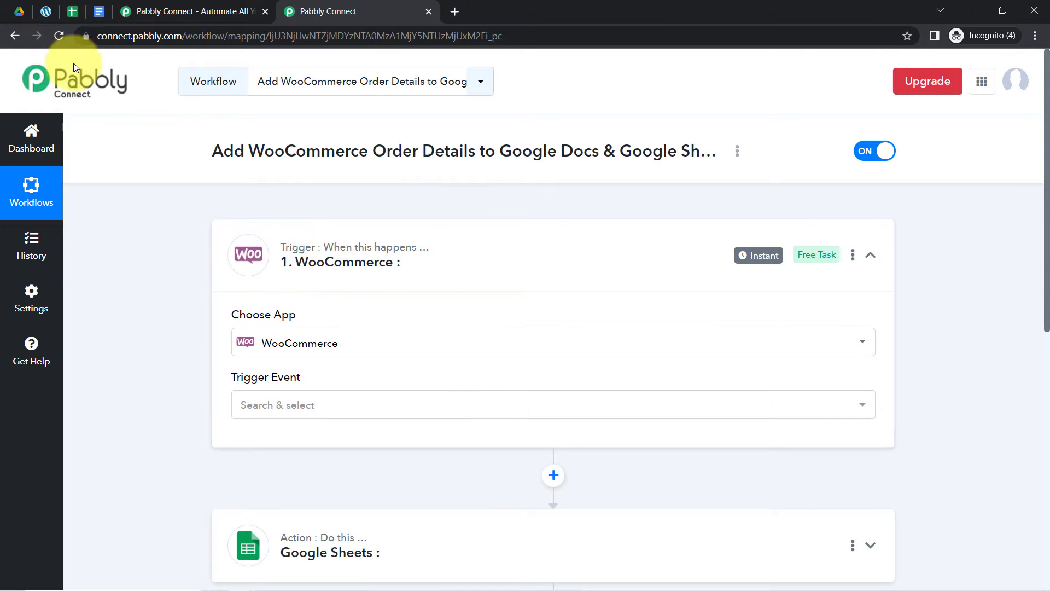
drag(1046, 211, 1043, 291)
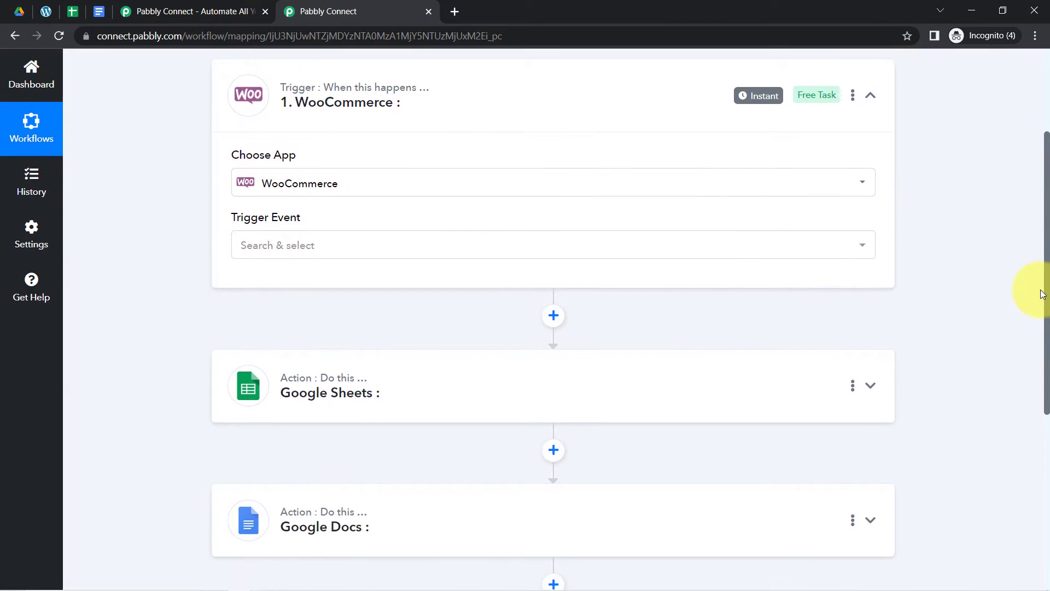
click(283, 250)
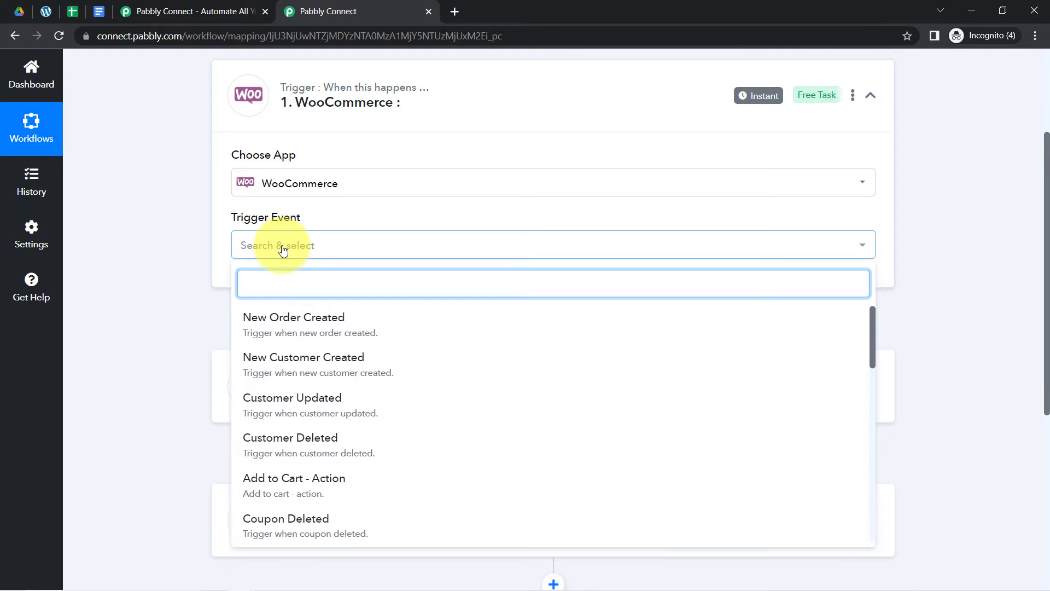
click(286, 329)
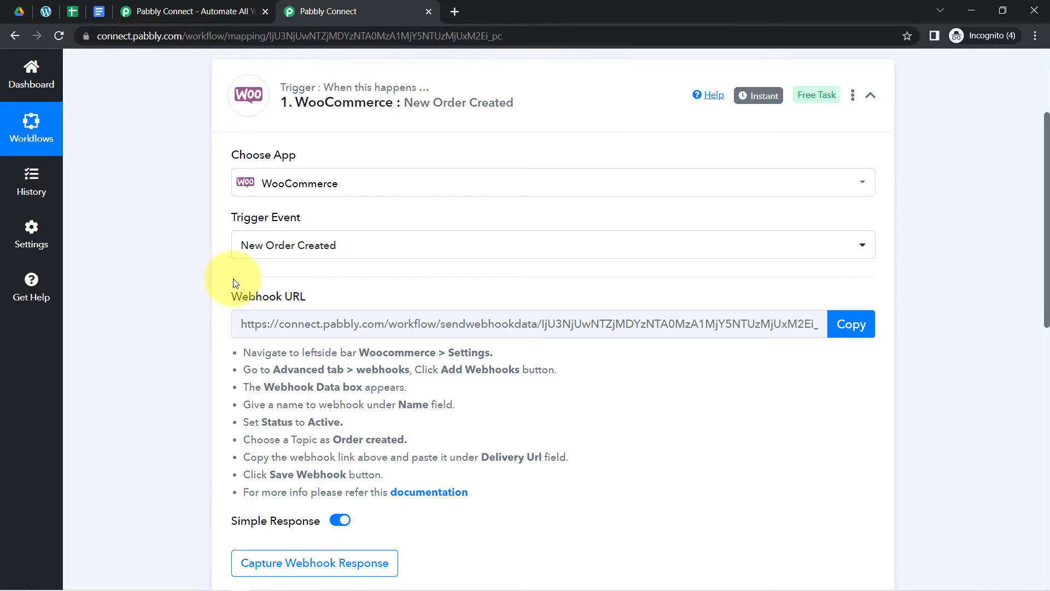
- Copy the WooCommerce trigger's webhook URL
scroll(1048, 205, down, 2)
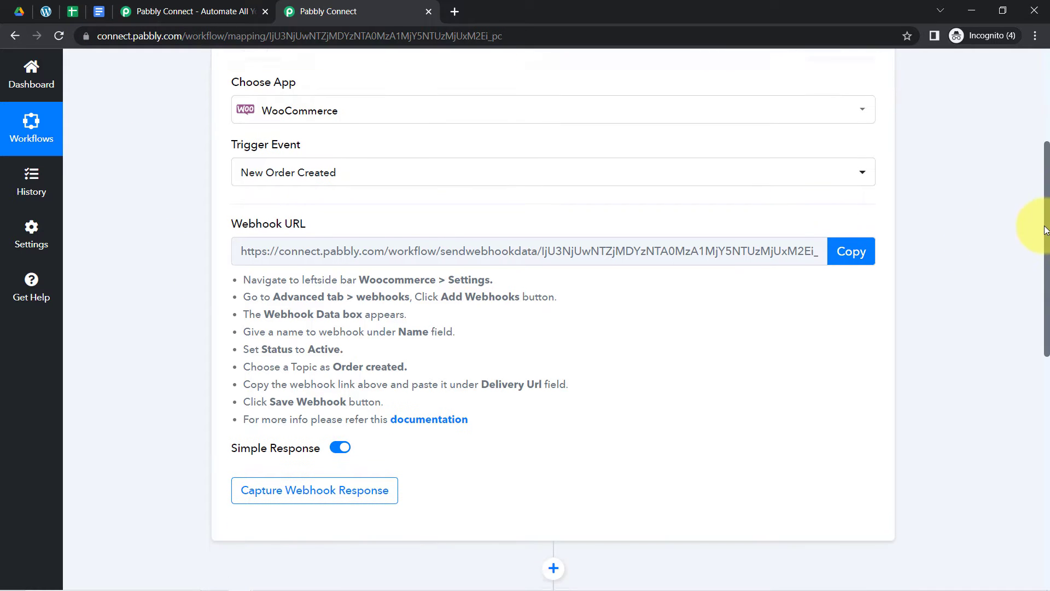
mouse_move(245, 214)
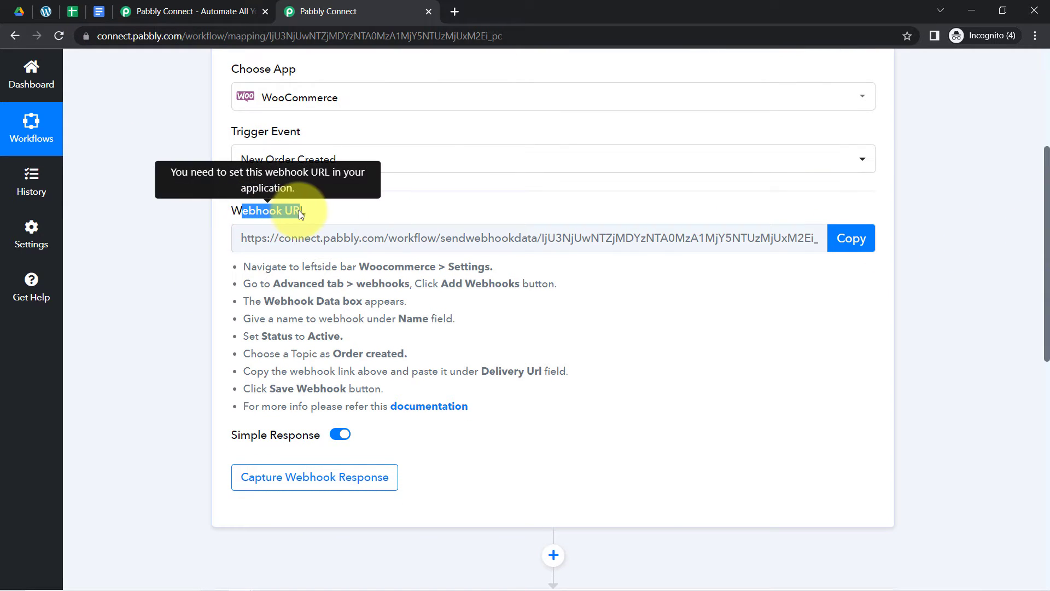
drag(301, 213, 335, 215)
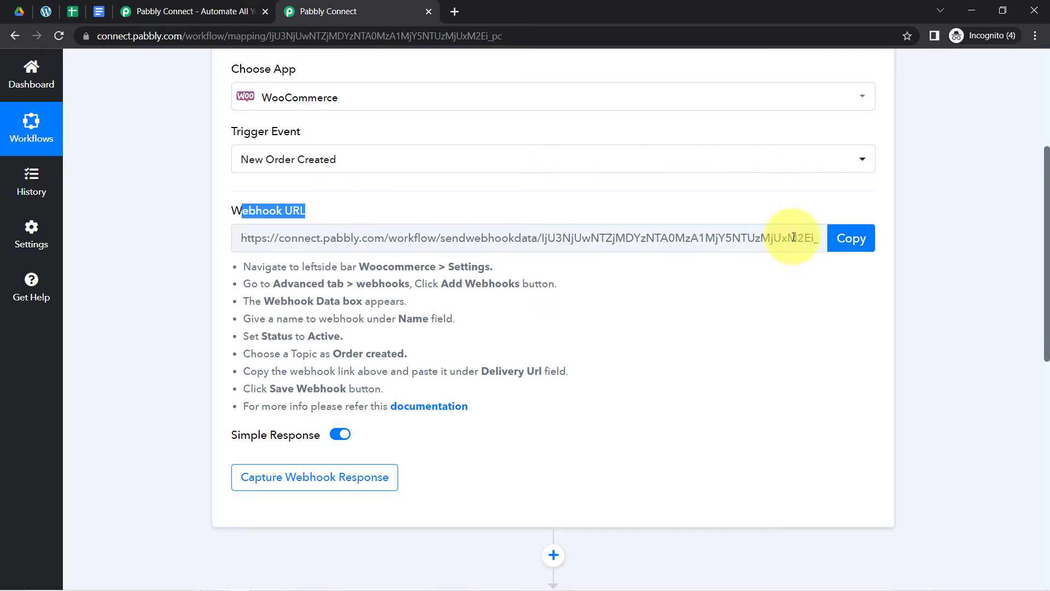
click(848, 239)
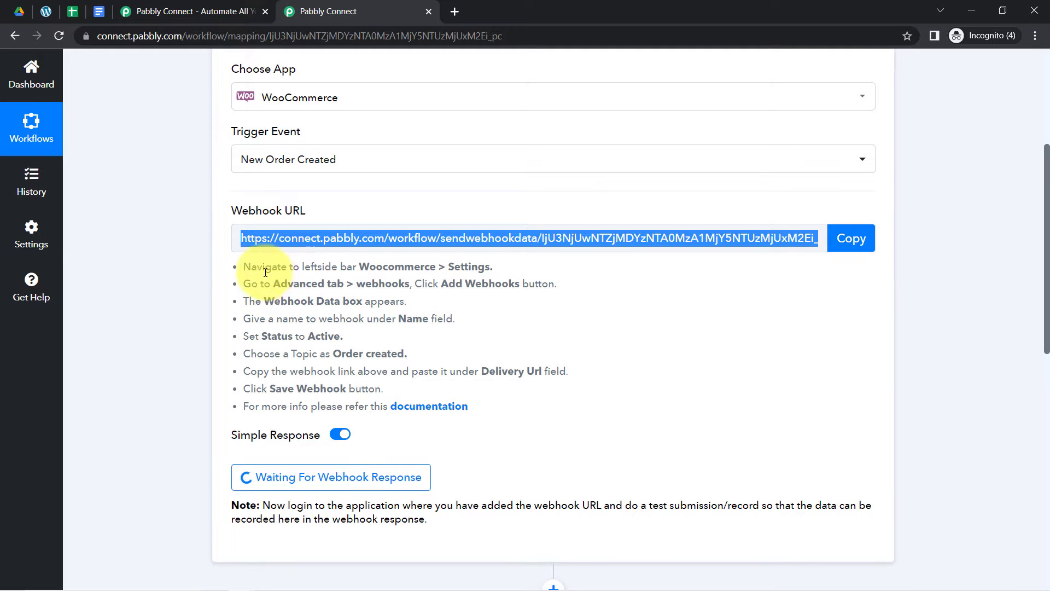
- Read the trigger's webhook setup instructions and look at the WooCommerce admin page they refer to
drag(251, 268, 496, 438)
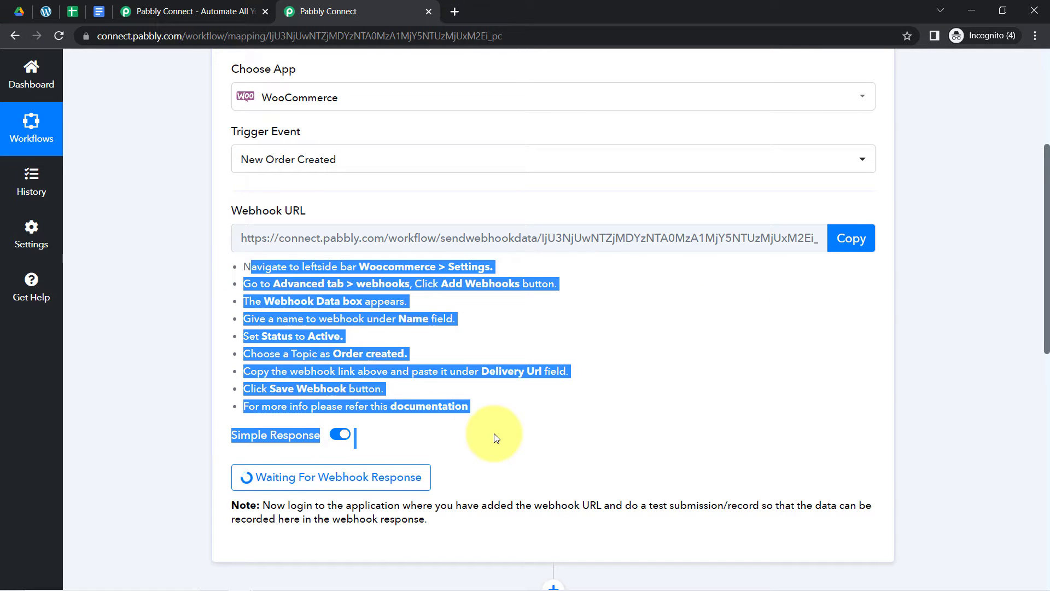
click(336, 335)
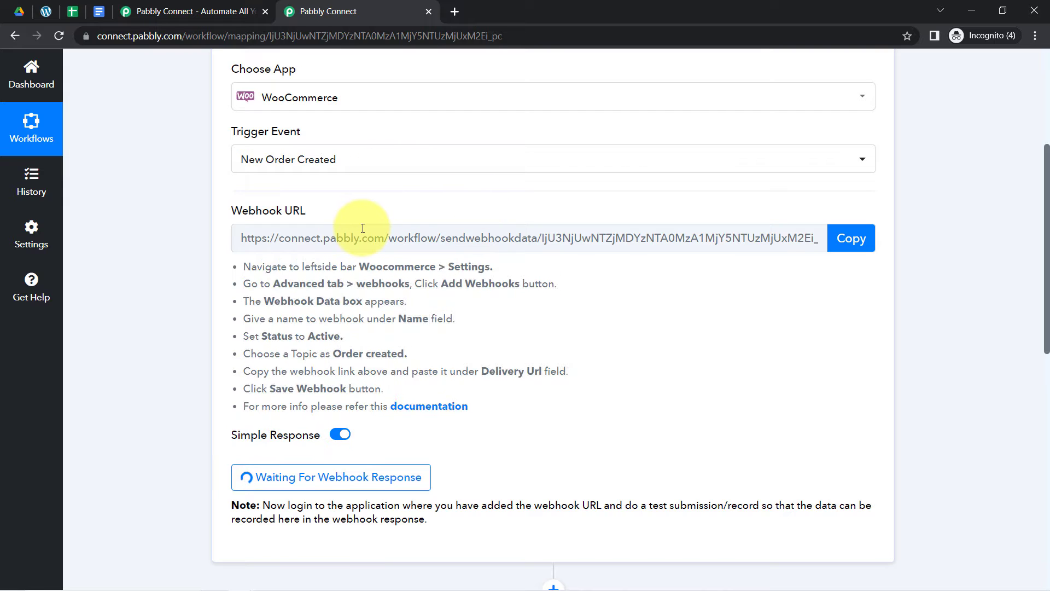
click(46, 11)
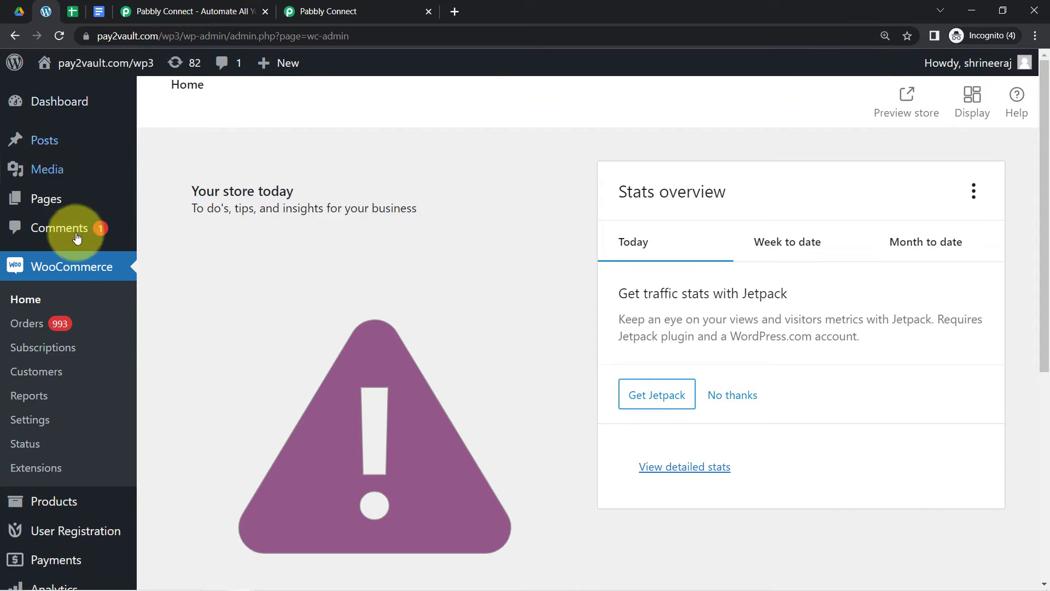
click(306, 10)
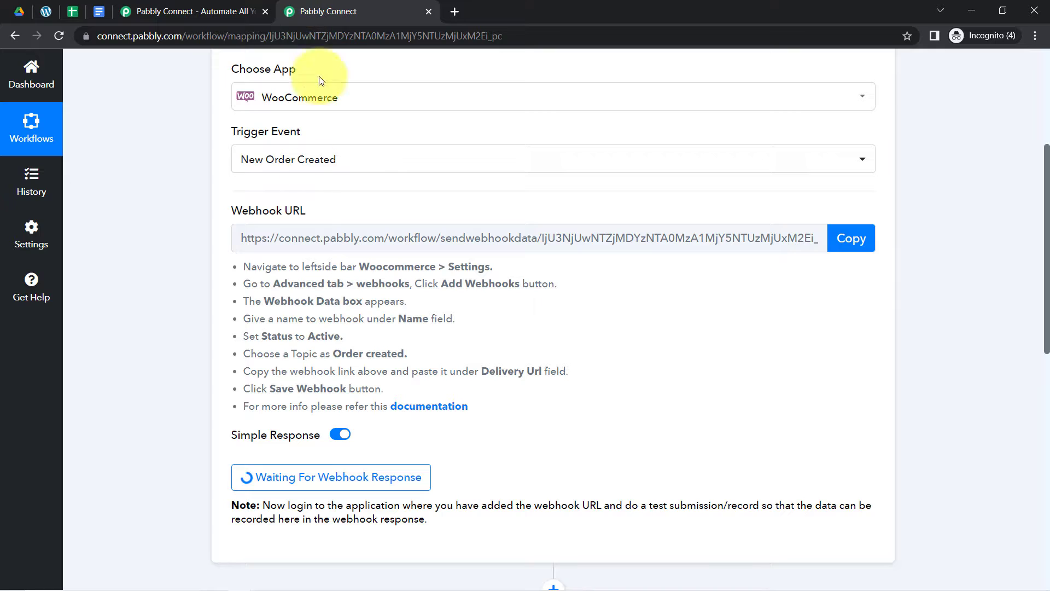
drag(395, 272, 481, 284)
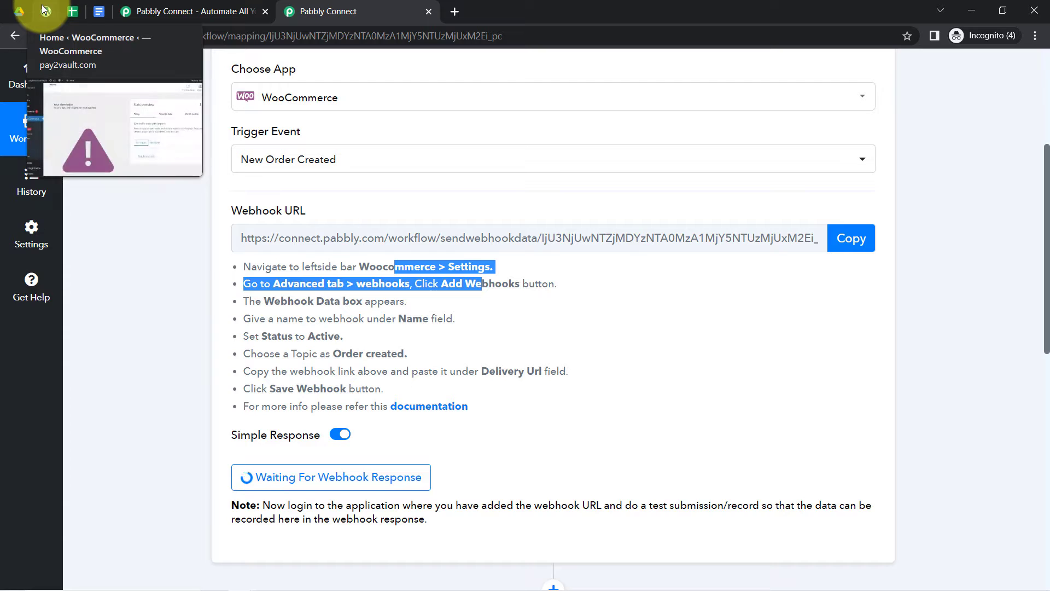
- Switch to the WordPress admin, go to the webhooks in WooCommerce's Advanced settings and add a new webhook
click(43, 8)
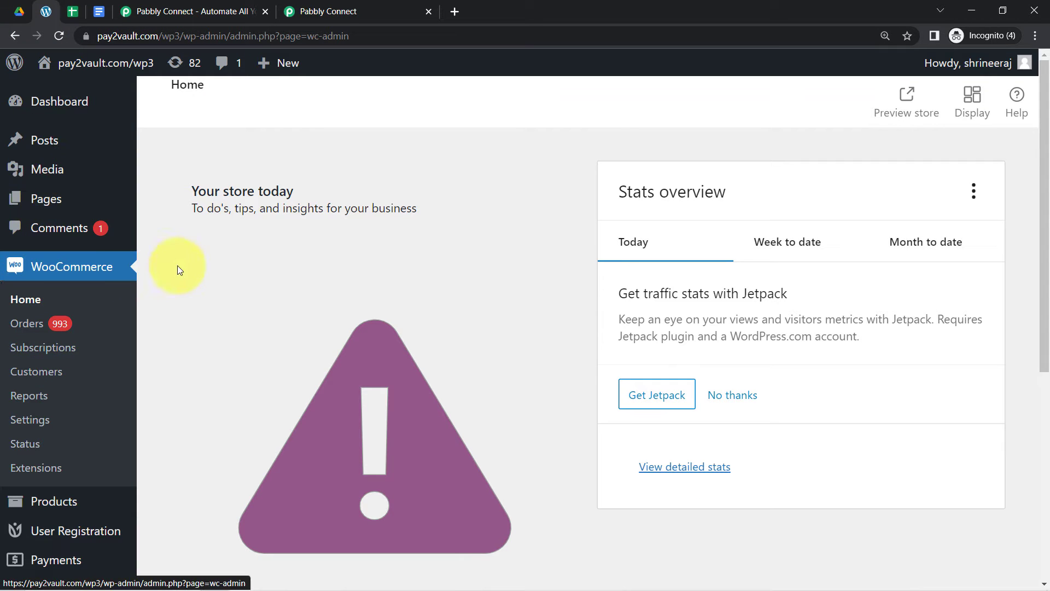
scroll(101, 263, down, 3)
scroll(88, 229, up, 1)
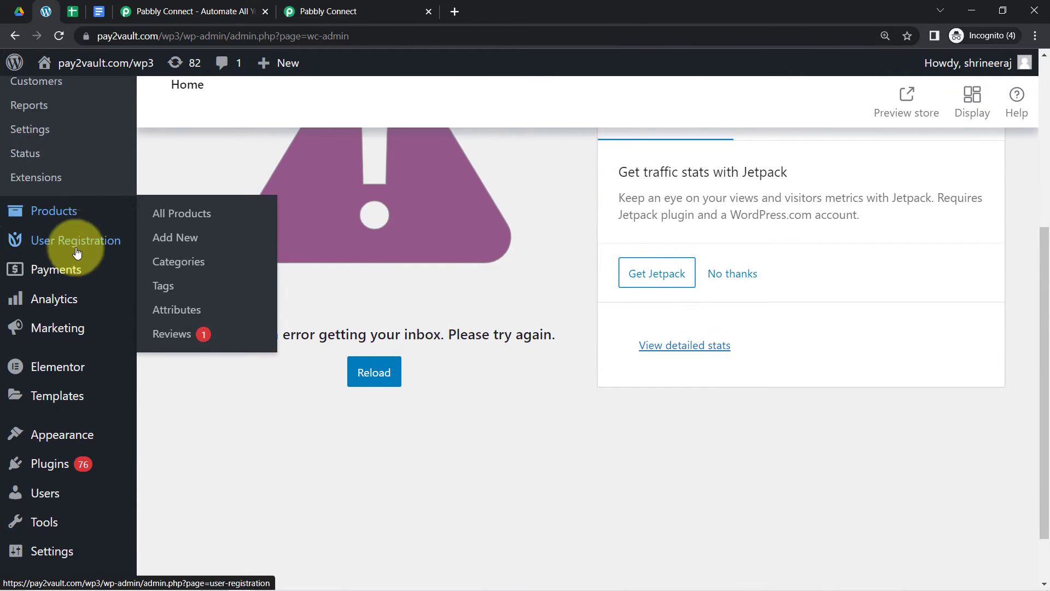
scroll(77, 252, up, 4)
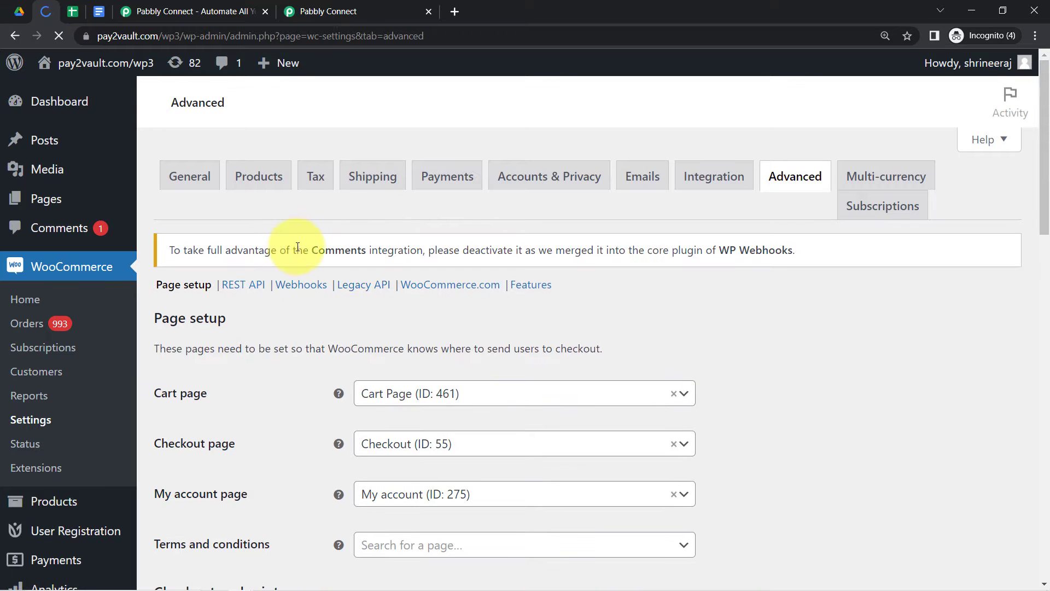
click(299, 285)
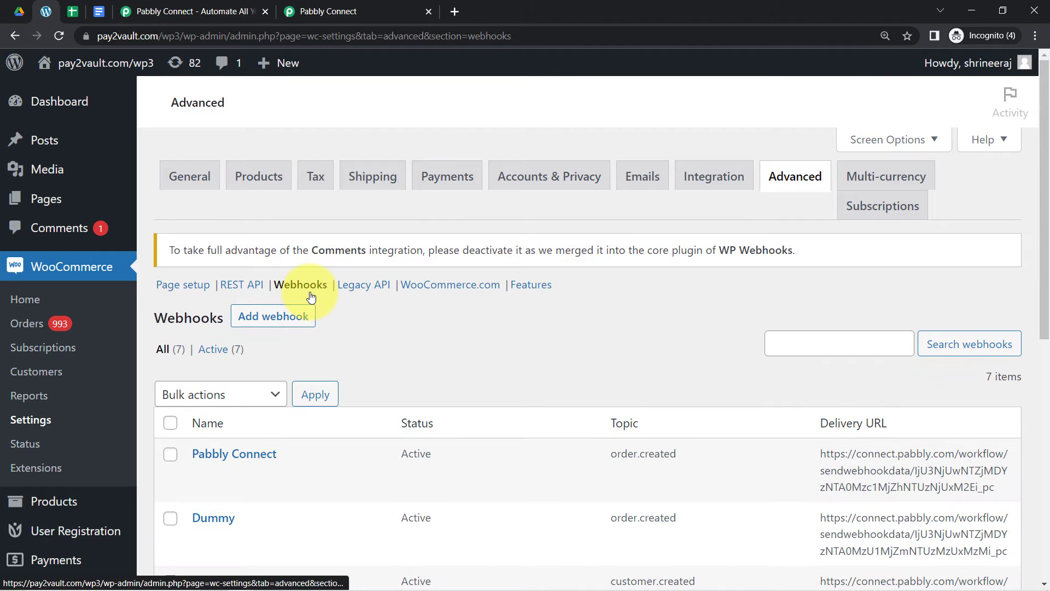
click(268, 328)
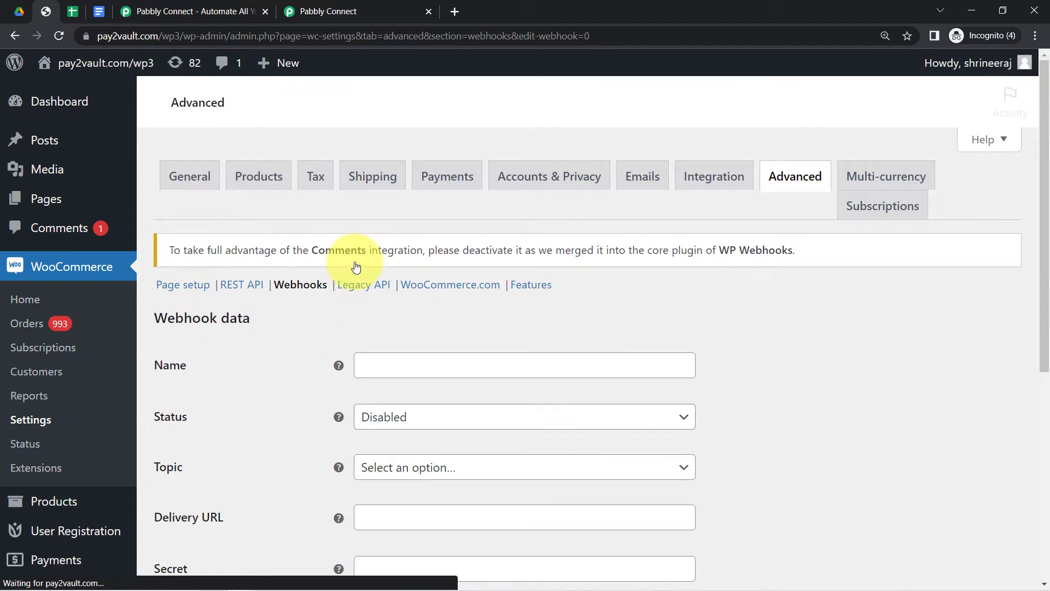
- Paste the copied Pabbly webhook URL as the new webhook's delivery URL
scroll(357, 272, down, 1)
scroll(359, 276, up, 1)
scroll(321, 313, down, 3)
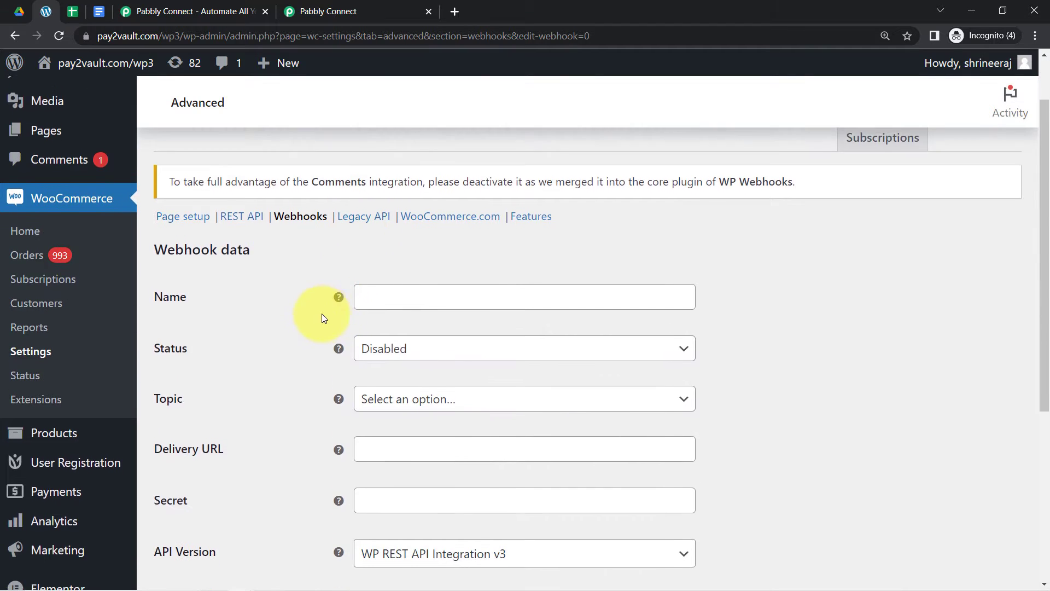
click(371, 308)
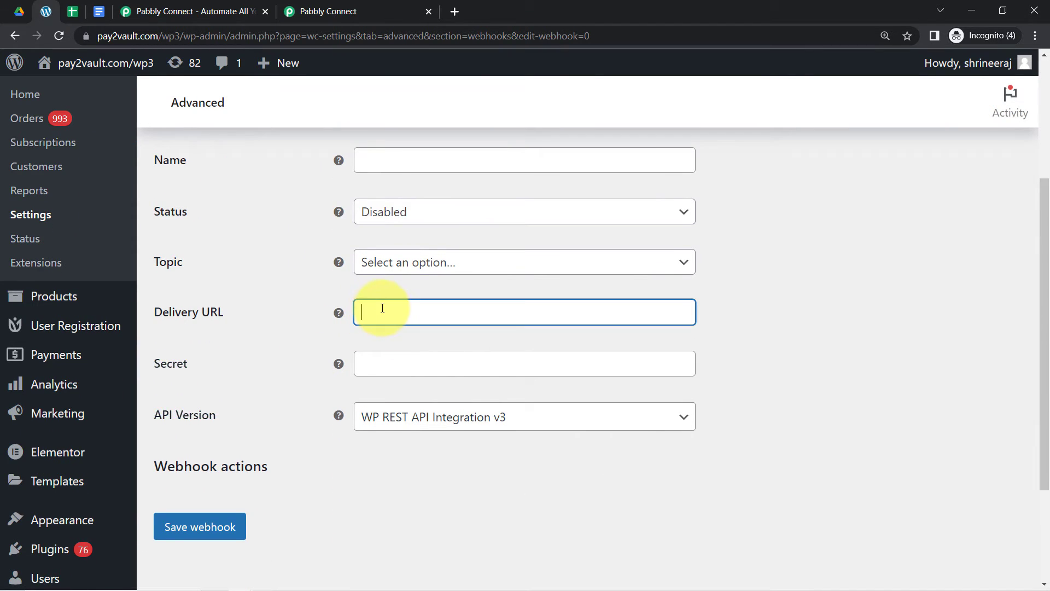
key(ctrl+v)
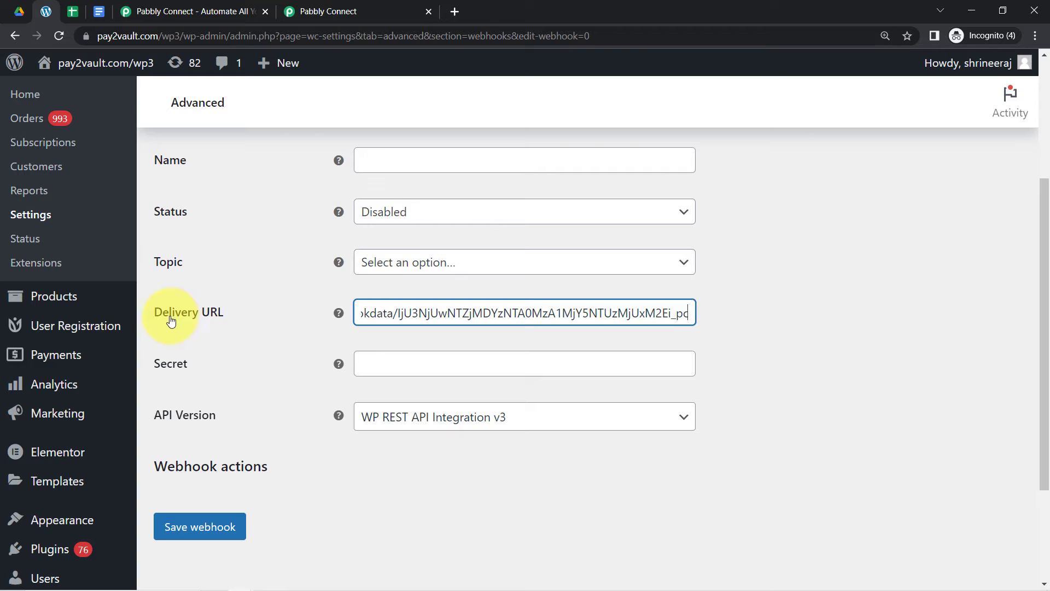
- Name the webhook "Connection with Pabbly" and set its status to Active
click(367, 165)
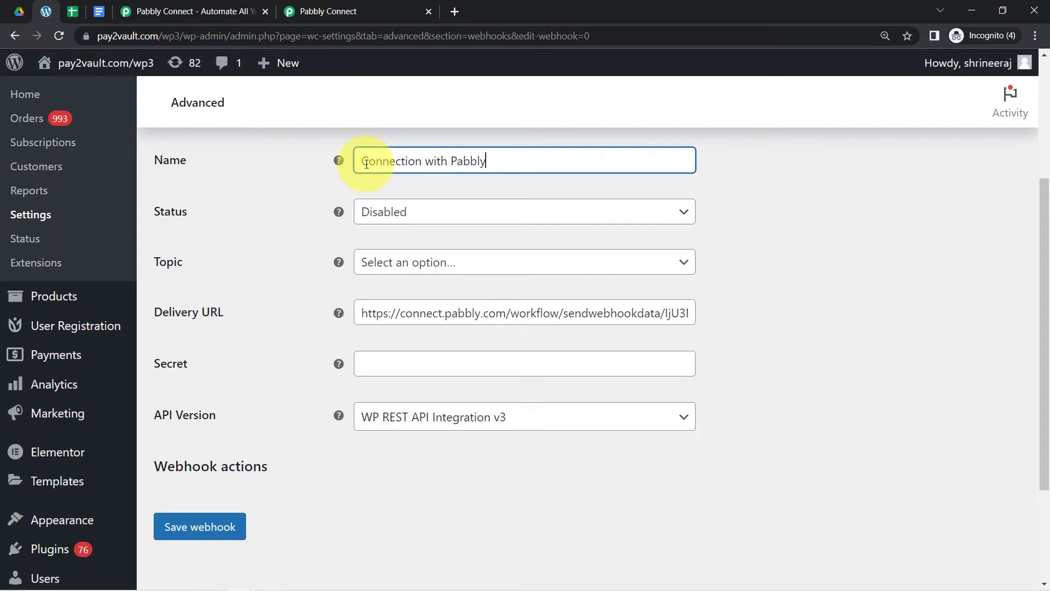
click(391, 215)
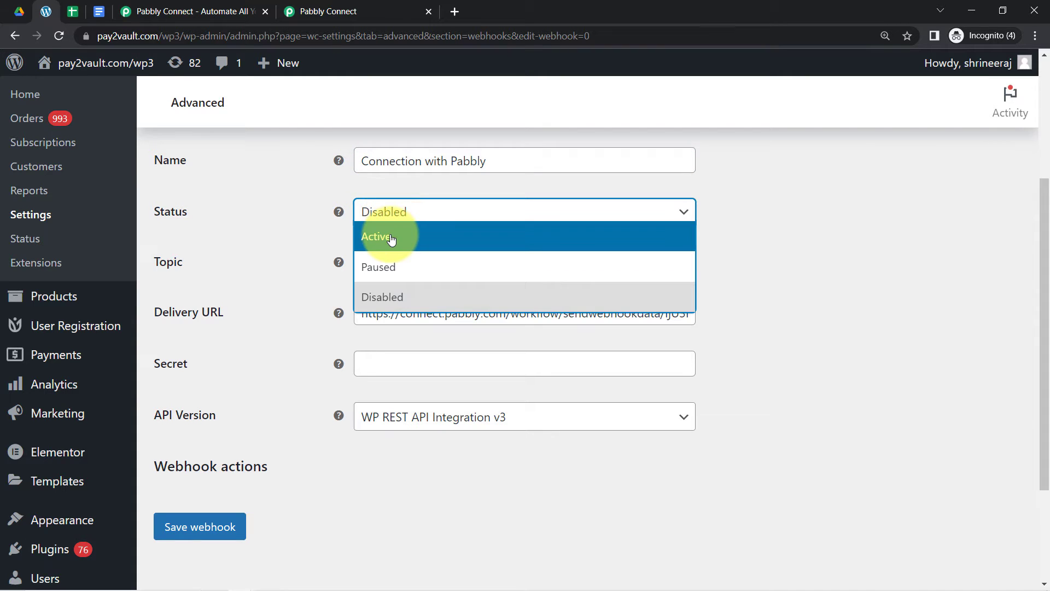
click(391, 239)
- Check the trigger event in Pabbly Connect, set the webhook's topic to "Order created" to match, and save the webhook
click(391, 257)
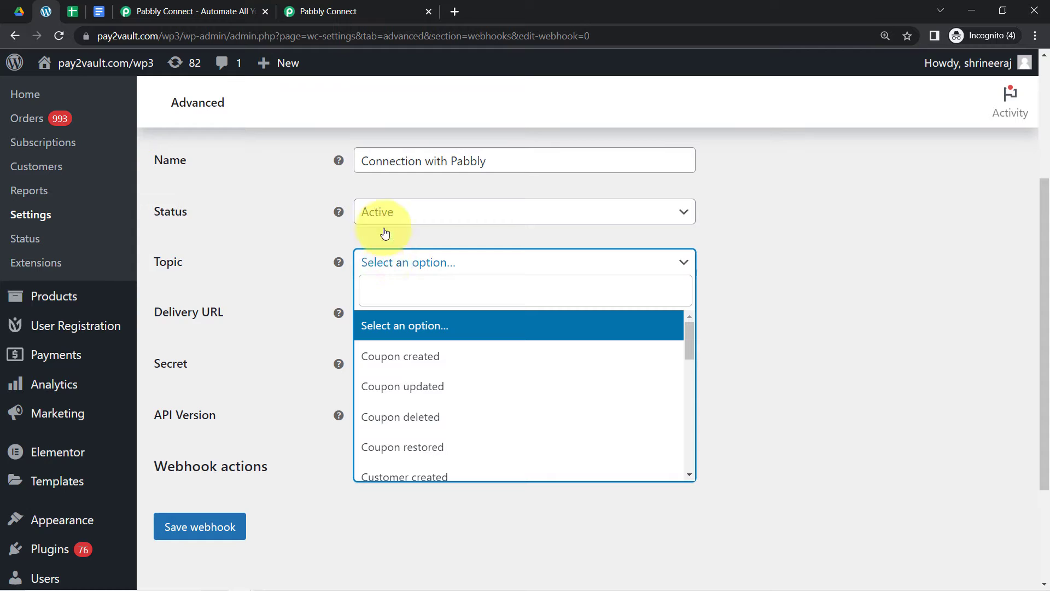
click(361, 11)
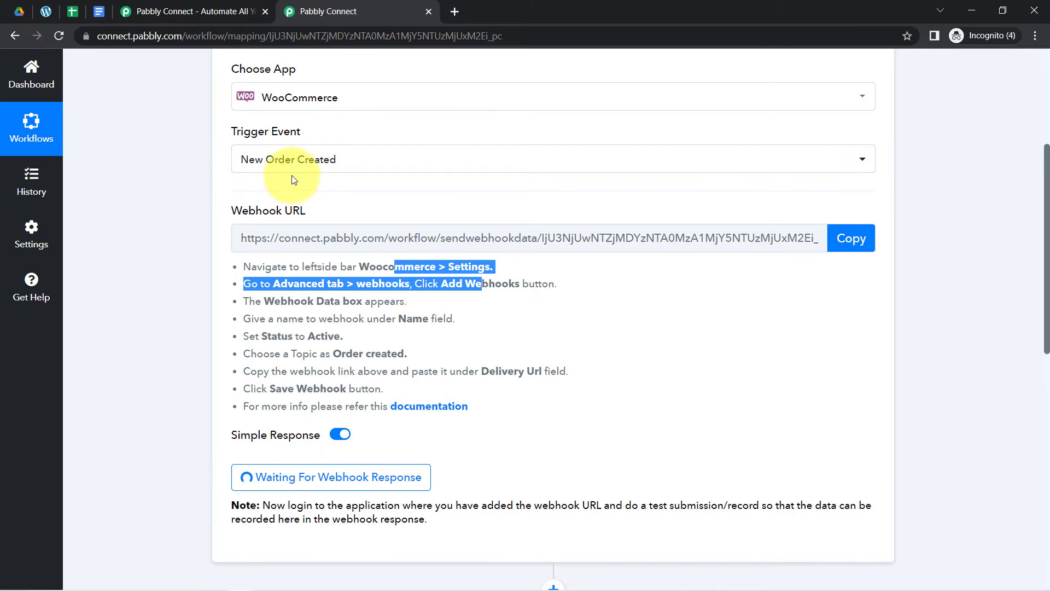
click(46, 10)
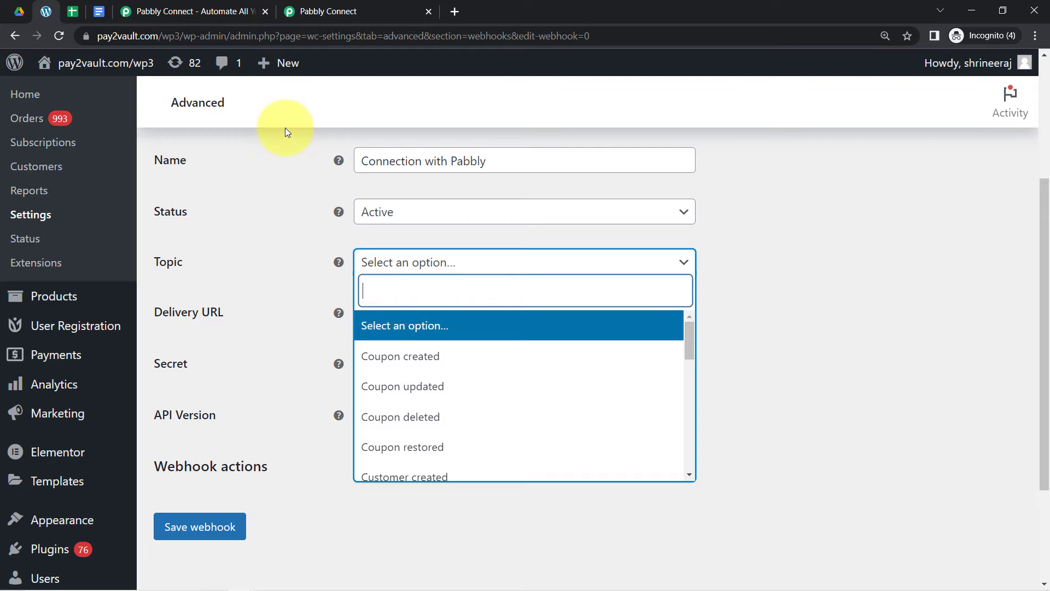
text(order)
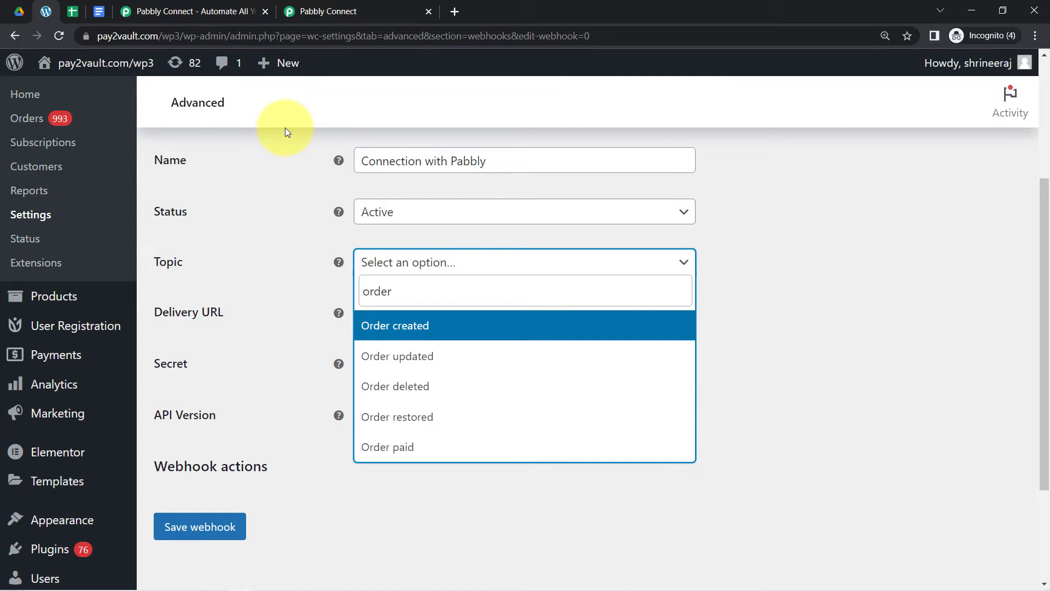
click(387, 326)
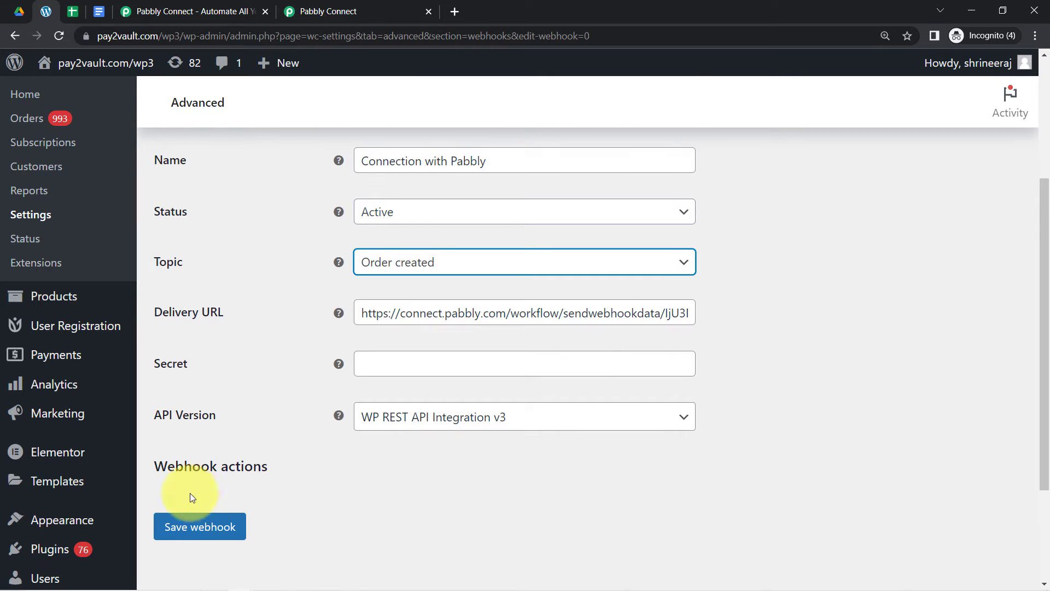
click(183, 530)
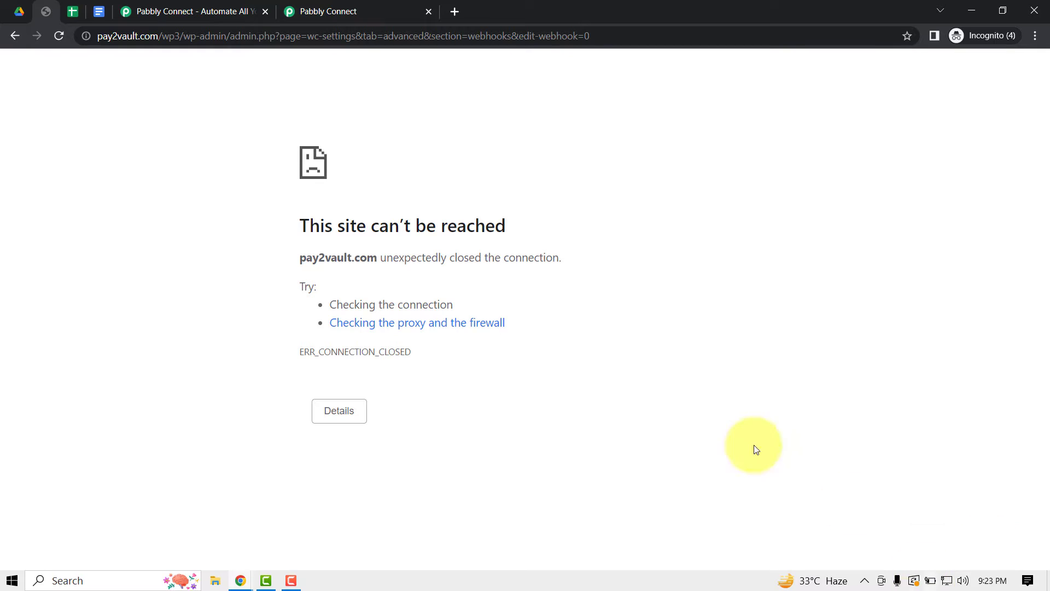
- Reload the WooCommerce webhook page, accept the form resubmission and save the webhook again
click(112, 38)
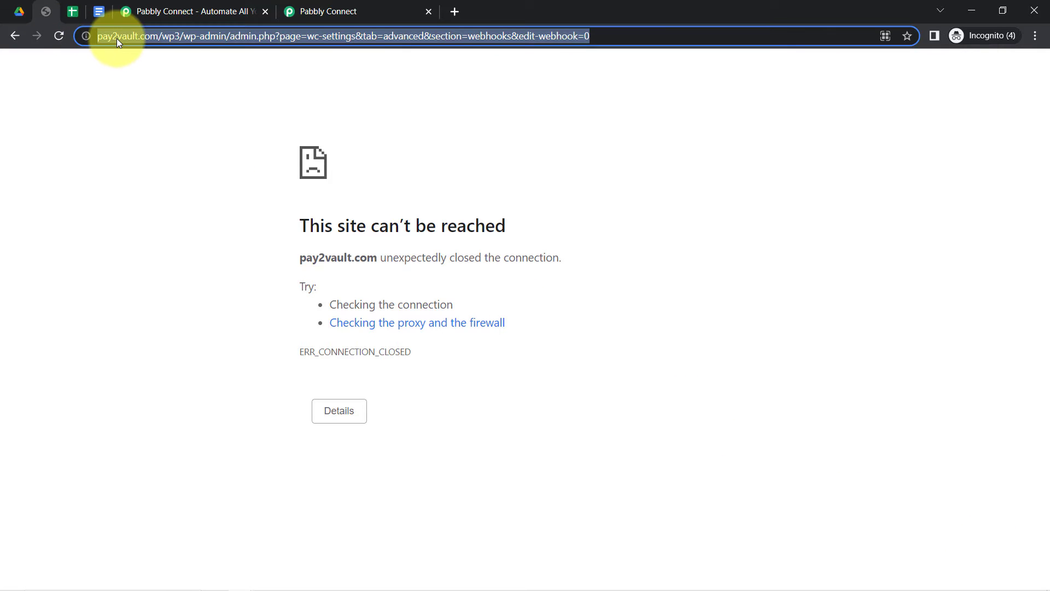
key(Return)
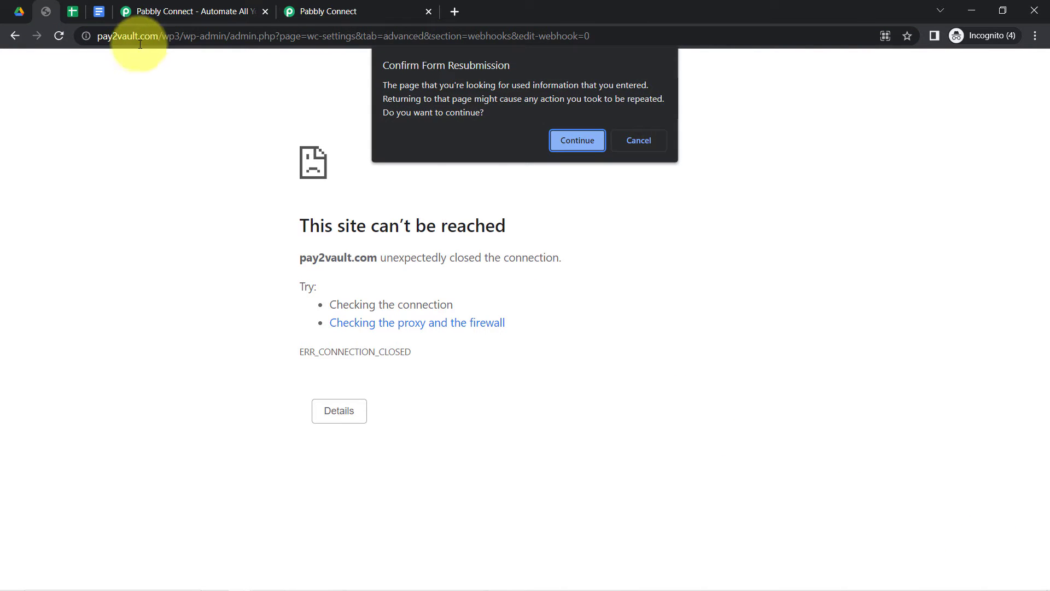
click(569, 135)
click(207, 508)
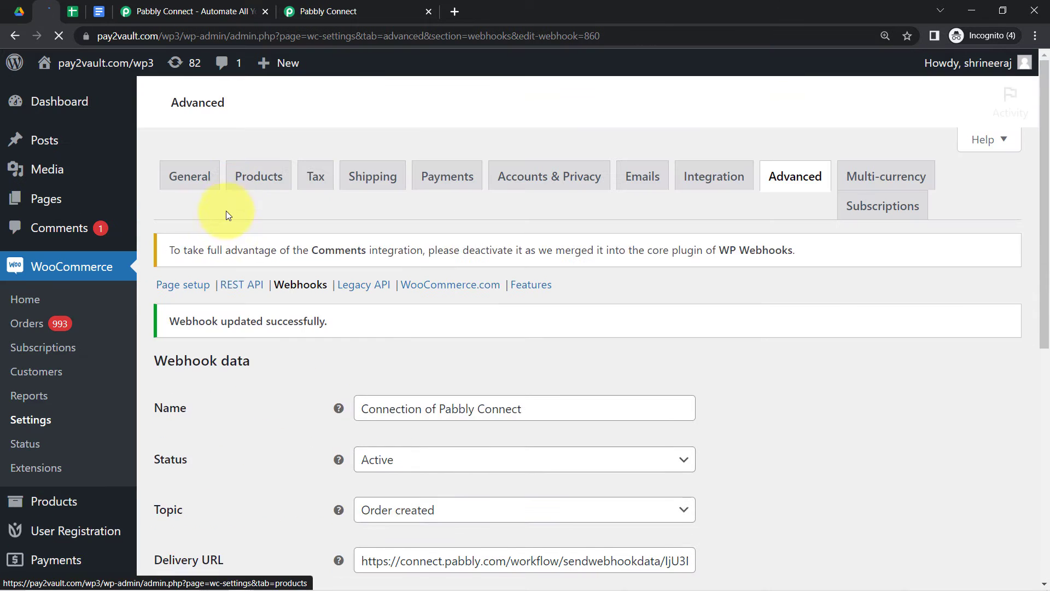
- Switch to the Pabbly Connect workflow and check the response received from the saved WooCommerce webhook
drag(192, 321, 304, 323)
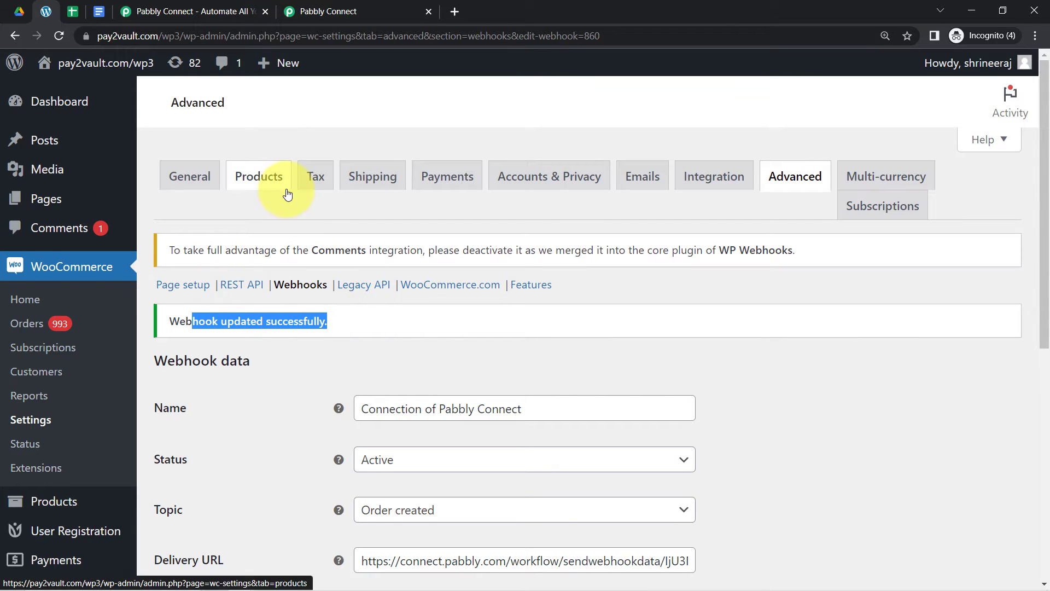
click(354, 9)
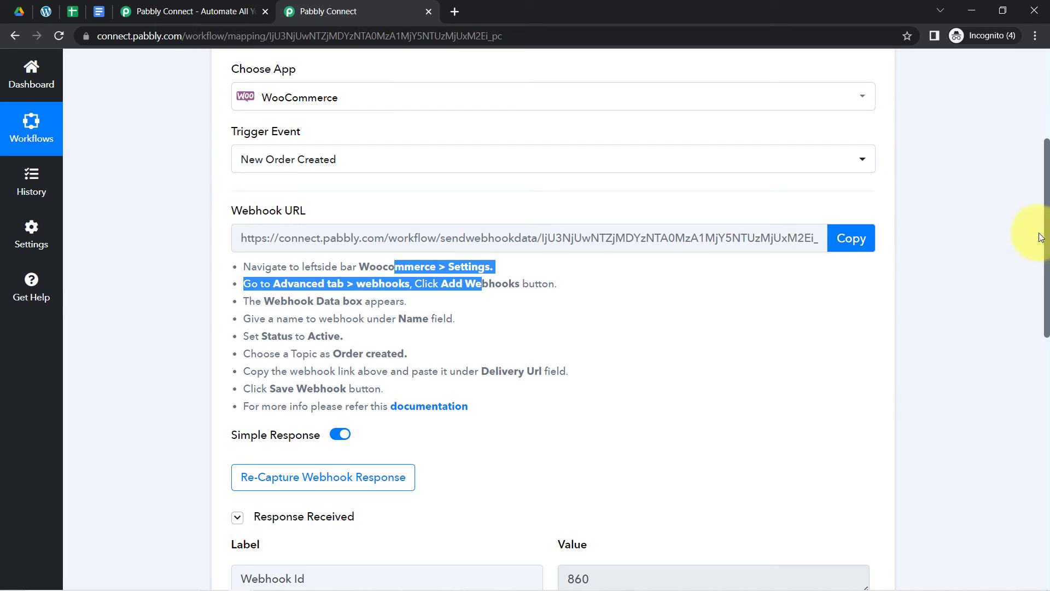
drag(1048, 241, 1047, 317)
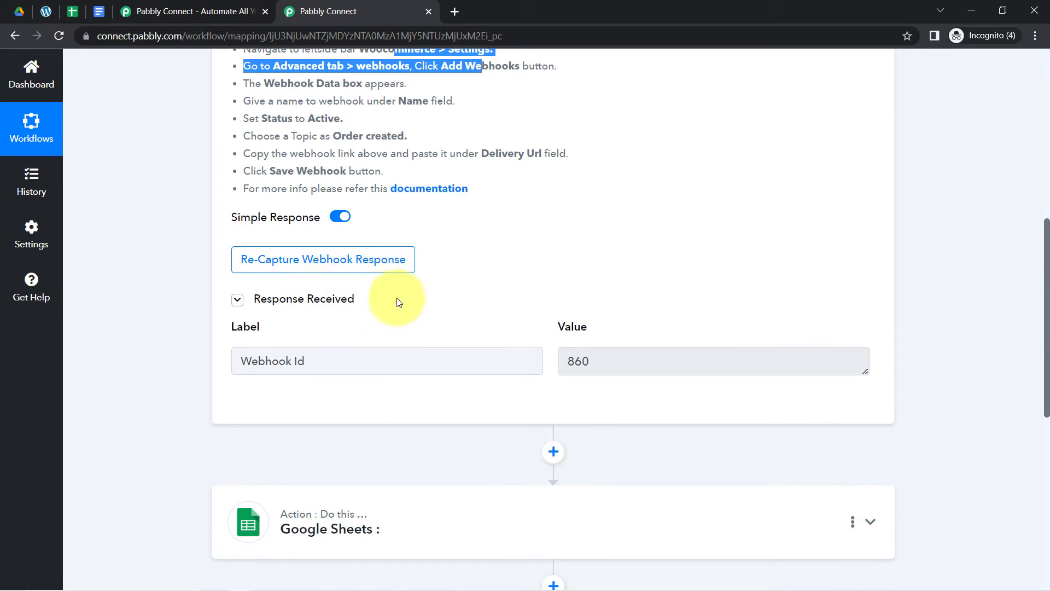
drag(257, 361, 367, 359)
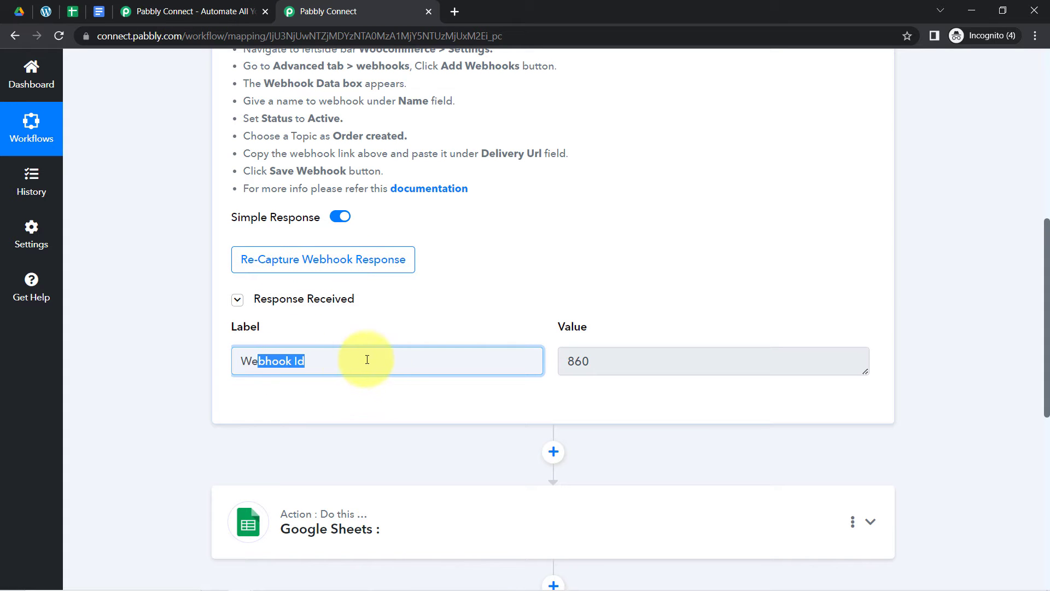
- Recapture the WooCommerce trigger's webhook response, confirm it, and read the note about making a test submission
click(328, 273)
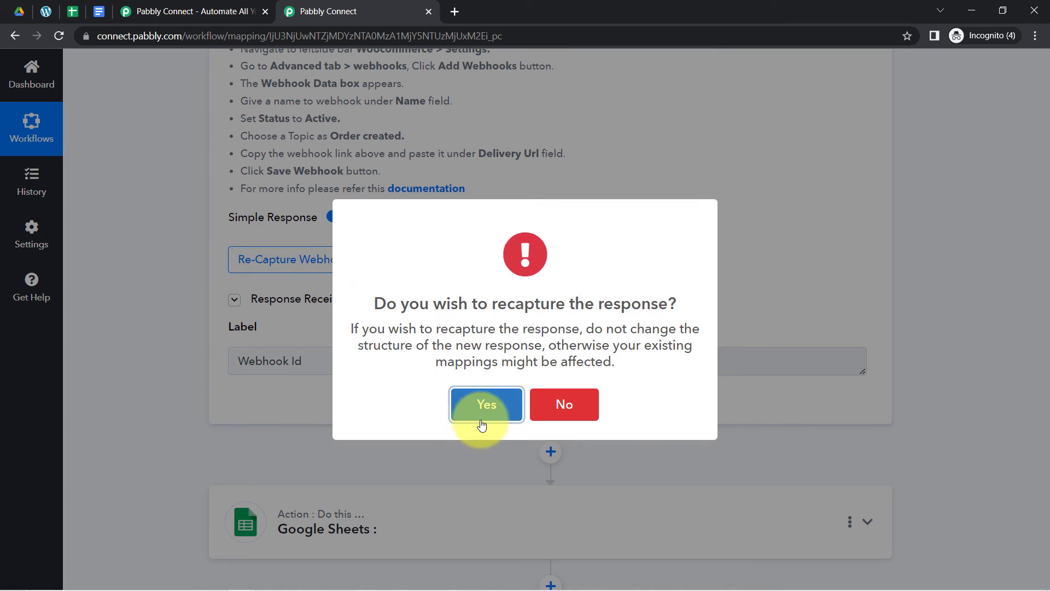
click(481, 419)
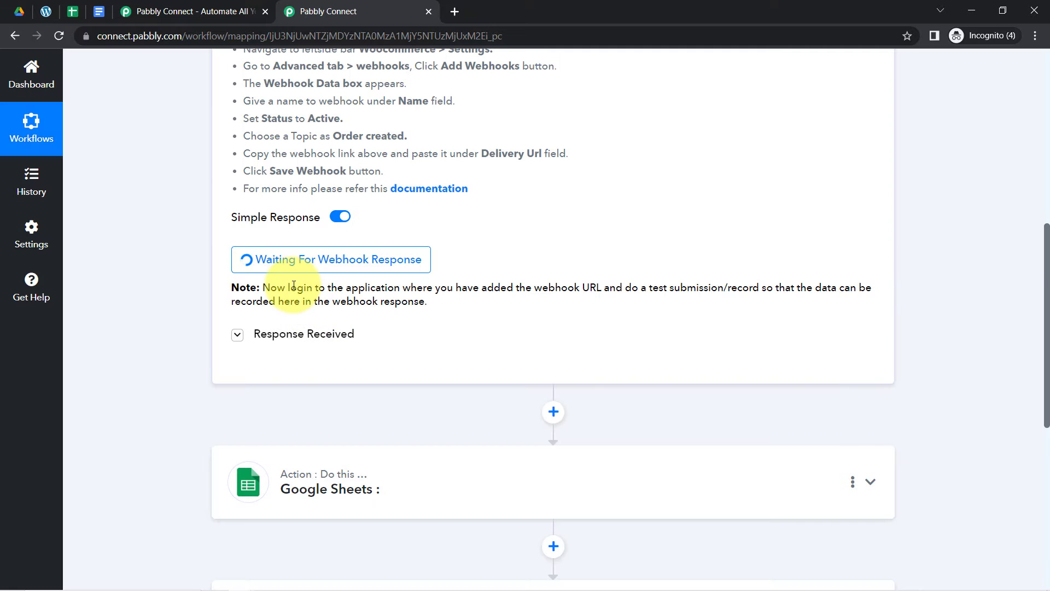
drag(294, 285, 384, 302)
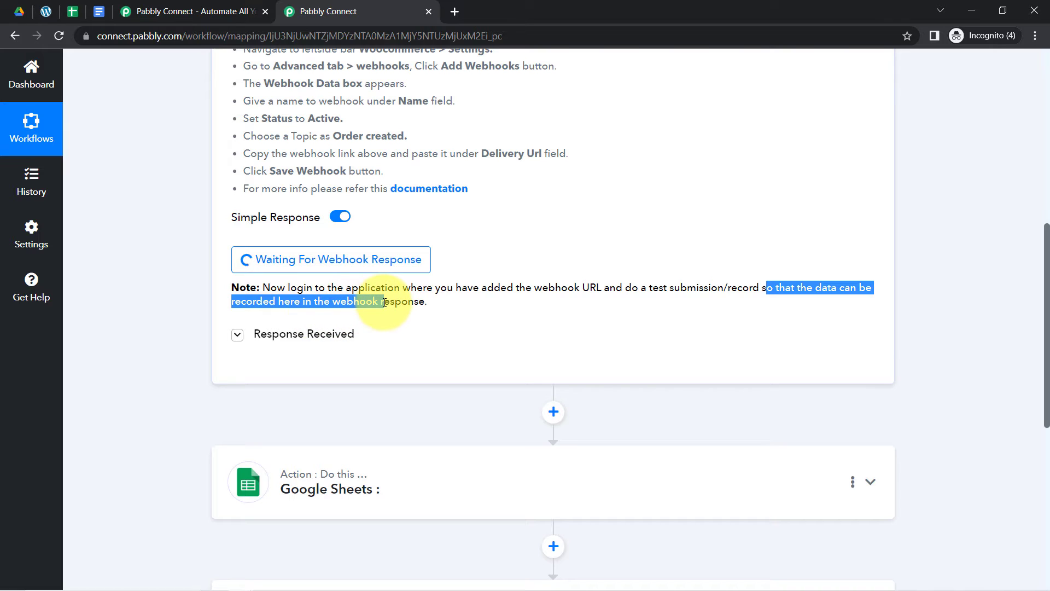
click(384, 302)
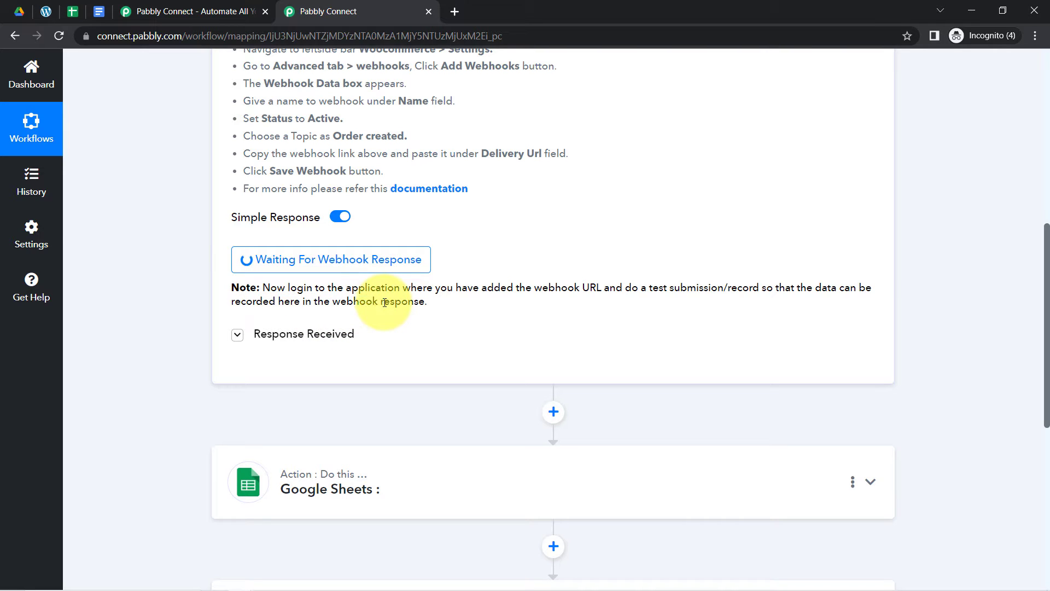
drag(650, 291, 755, 285)
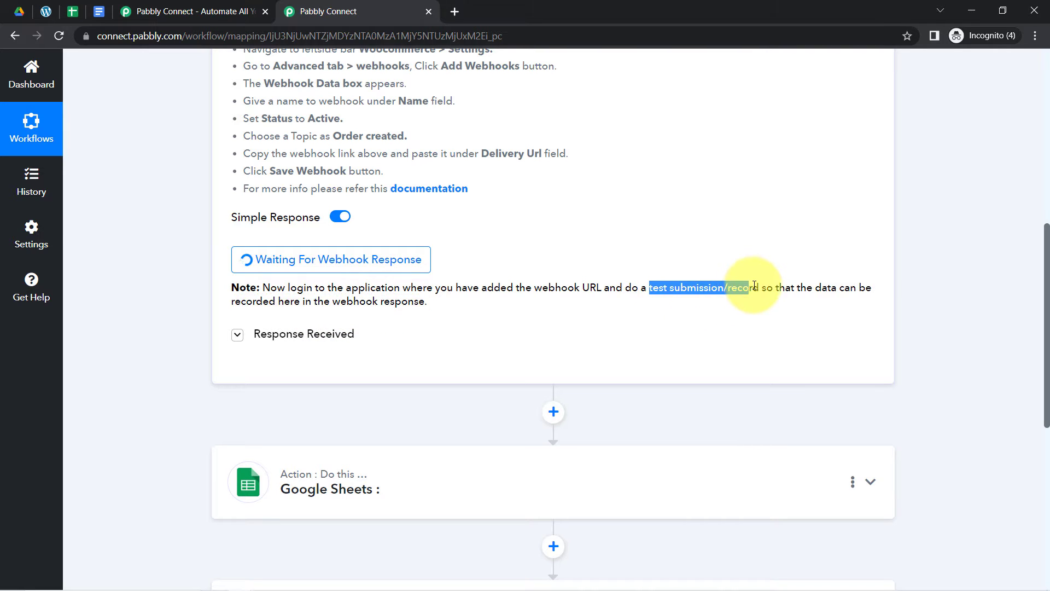
drag(1047, 313, 1046, 181)
click(268, 299)
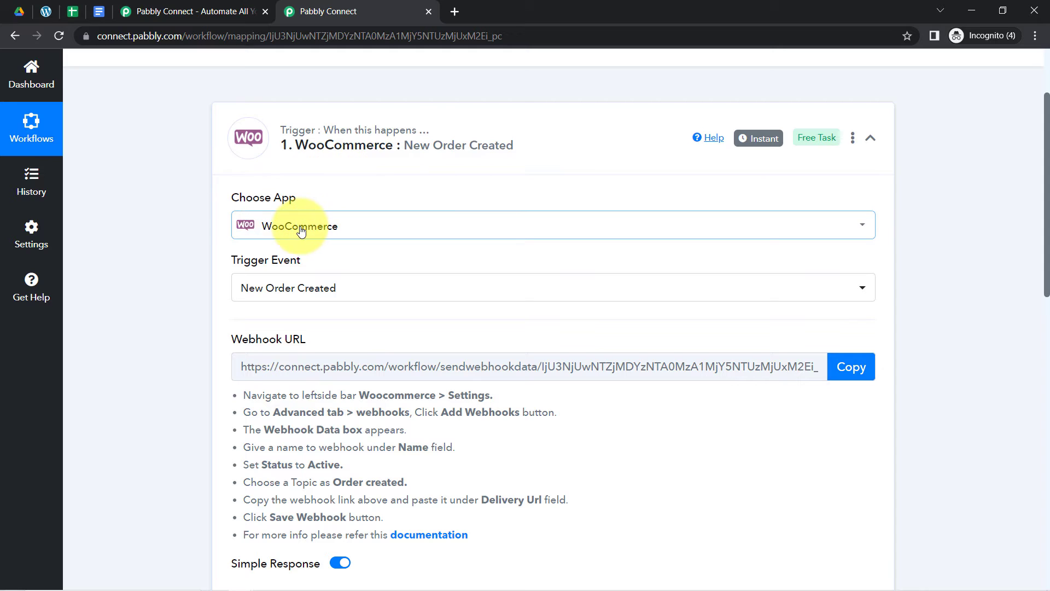
- Open the WooCommerce store's shop page from the WordPress admin in a new browser tab
click(47, 12)
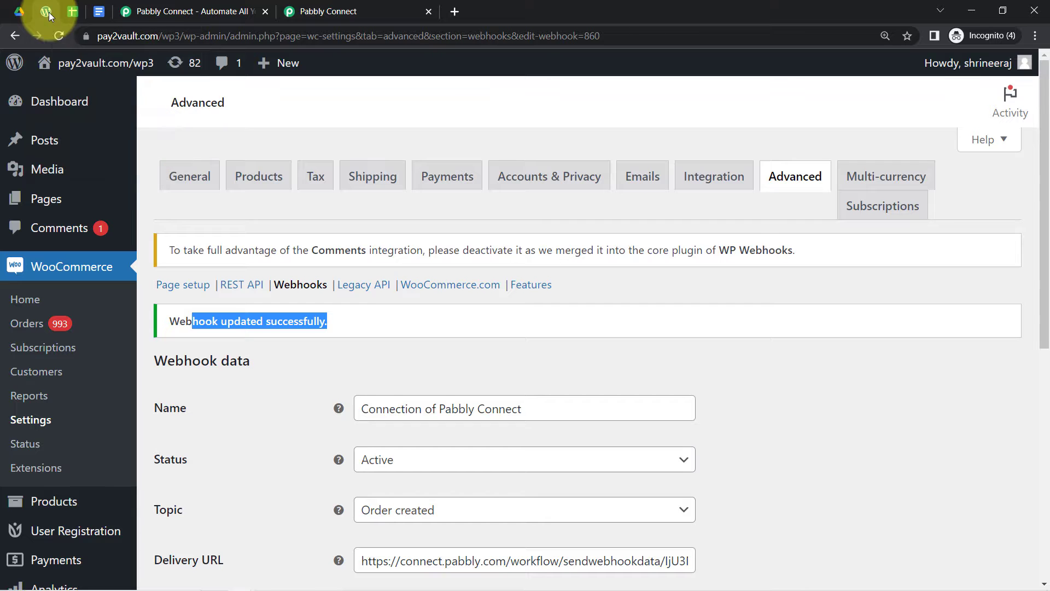
mouse_move(58, 64)
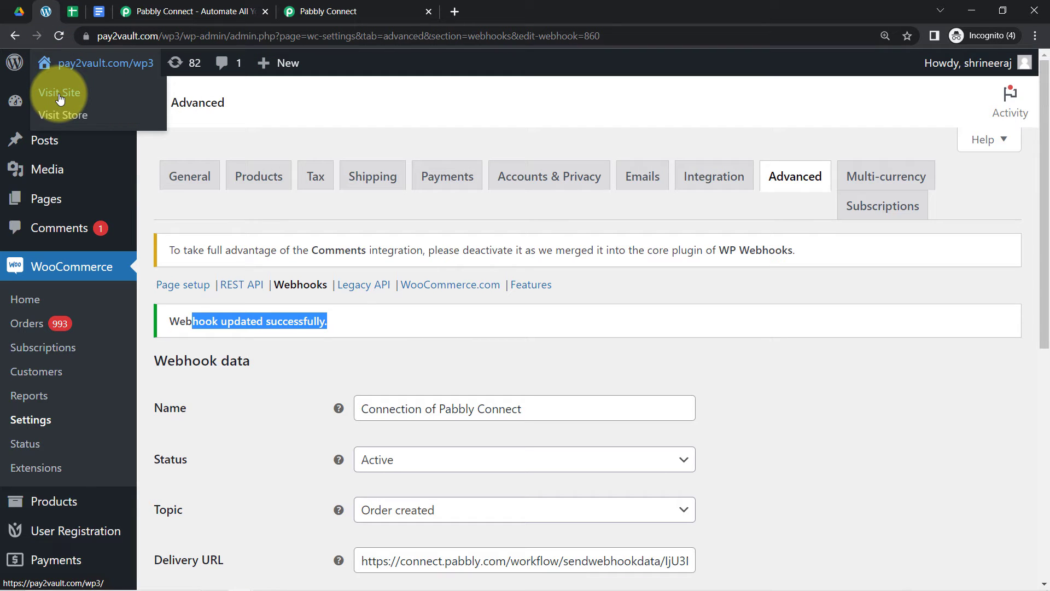
right_click(59, 116)
click(89, 130)
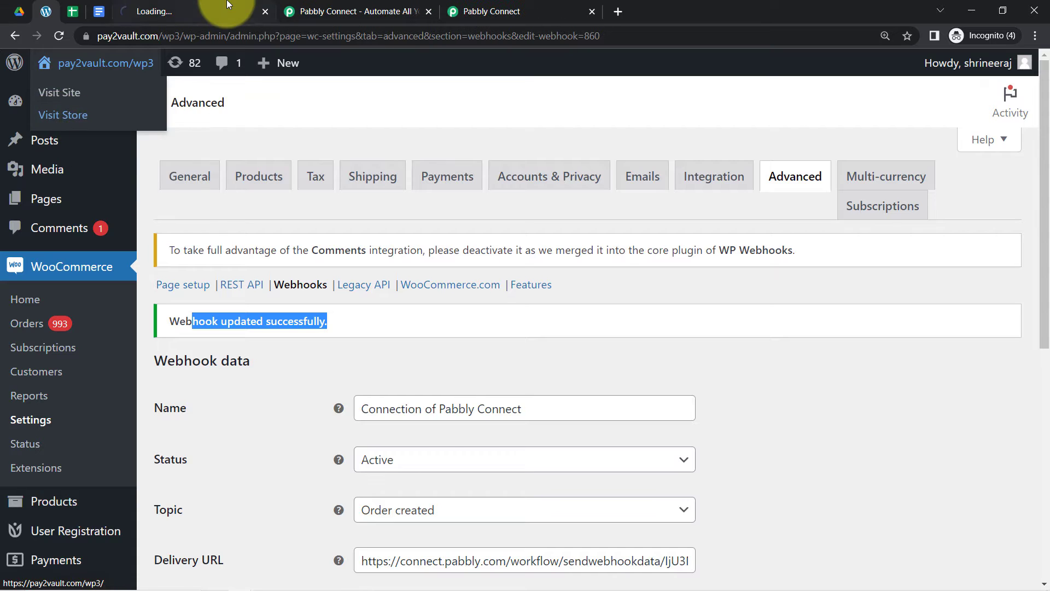
click(186, 9)
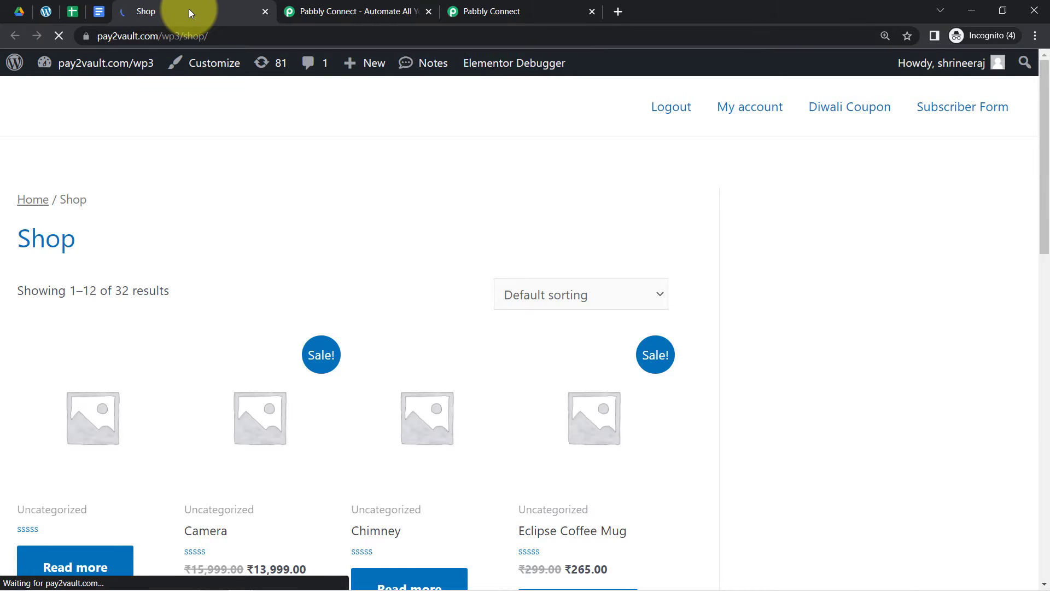
- Close the Pabbly Connect landing page, check the trigger's webhook status in the workflow and return to the shop page
click(408, 2)
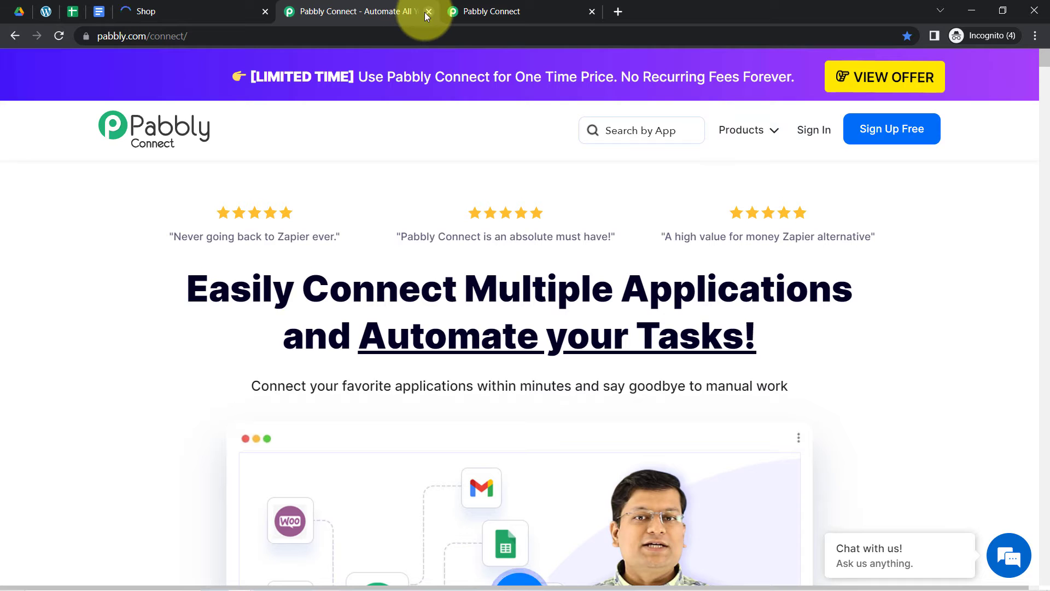
click(427, 11)
scroll(230, 377, down, 5)
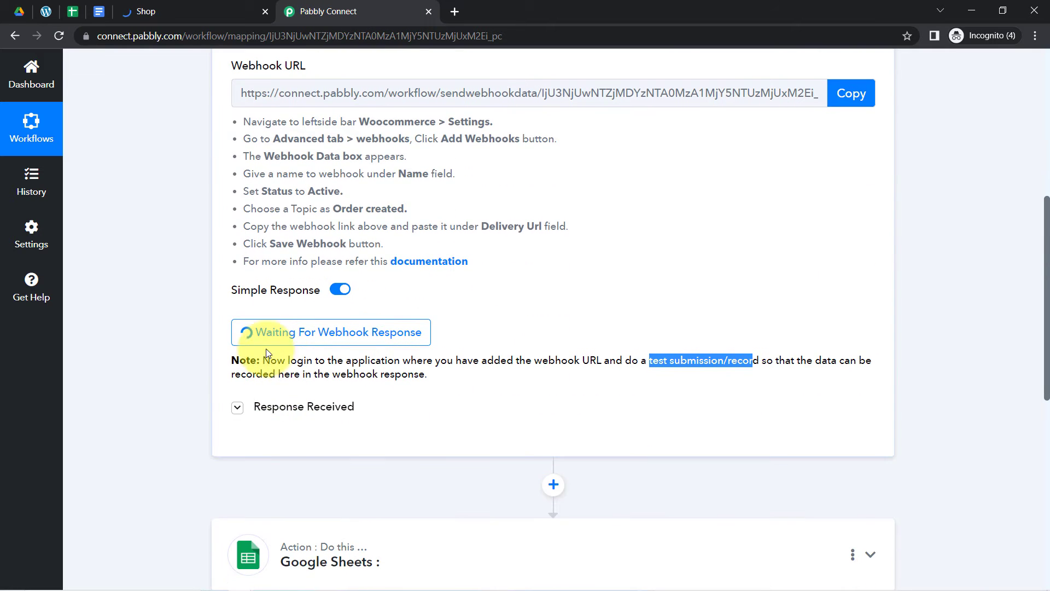
click(166, 6)
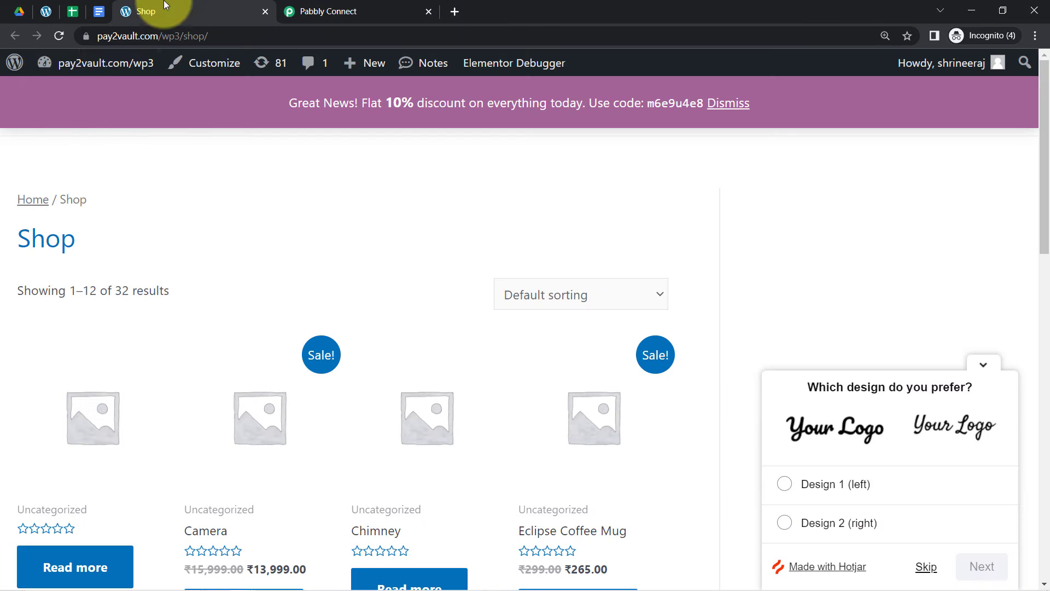
- Collapse the design survey on the shop page and sort the products by popularity
scroll(1046, 191, down, 1)
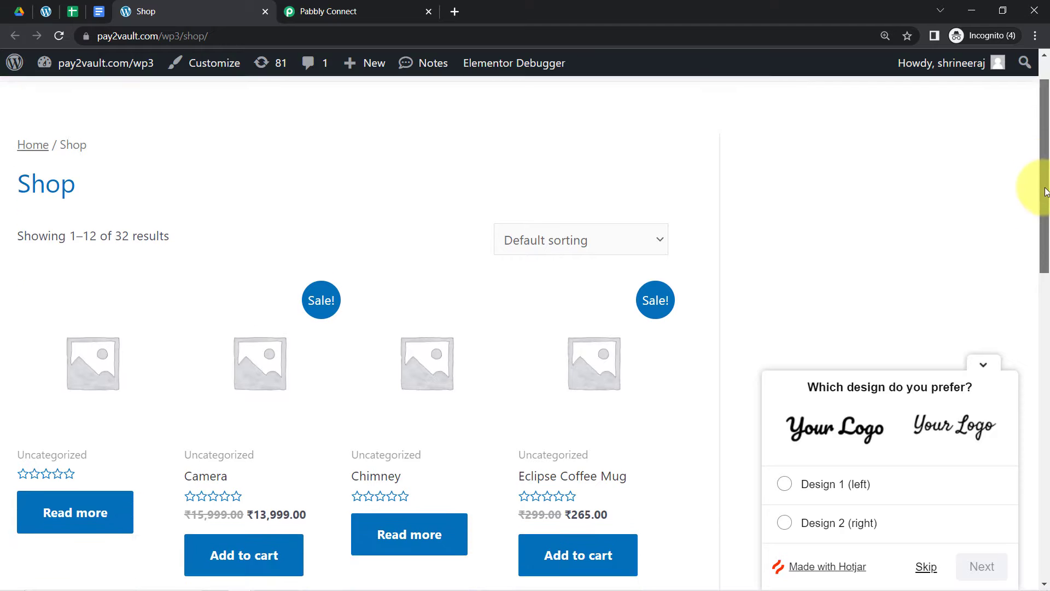
drag(1046, 191, 1028, 265)
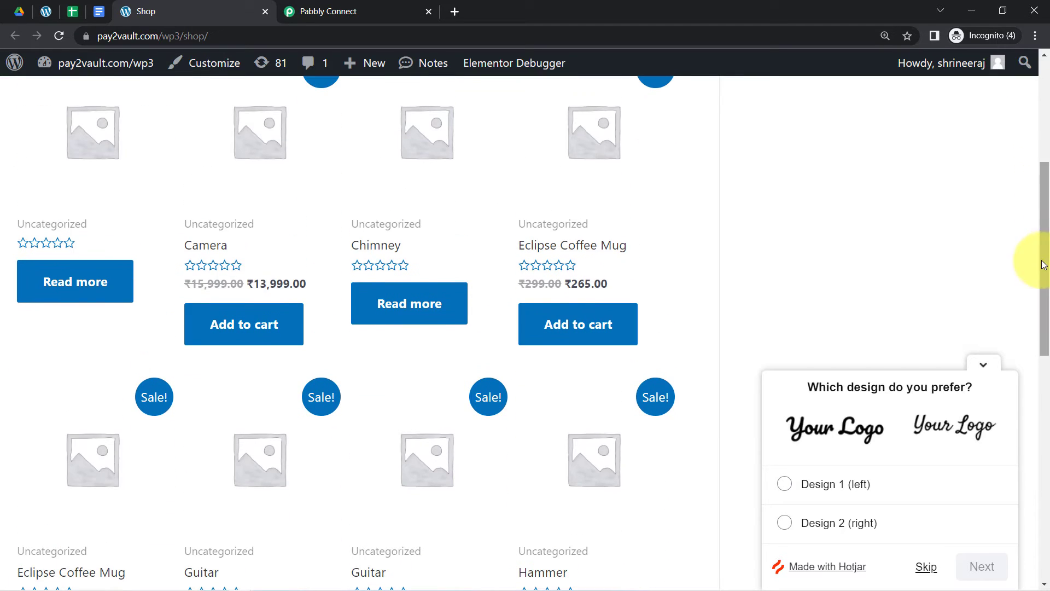
click(979, 367)
scroll(1032, 258, up, 5)
scroll(1035, 200, down, 5)
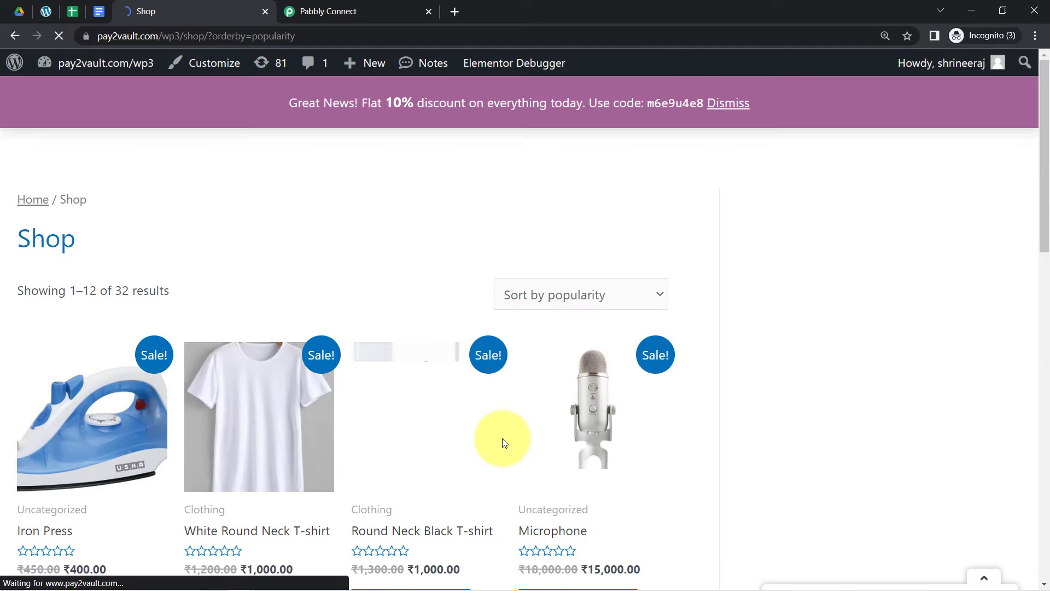
scroll(1036, 234, down, 4)
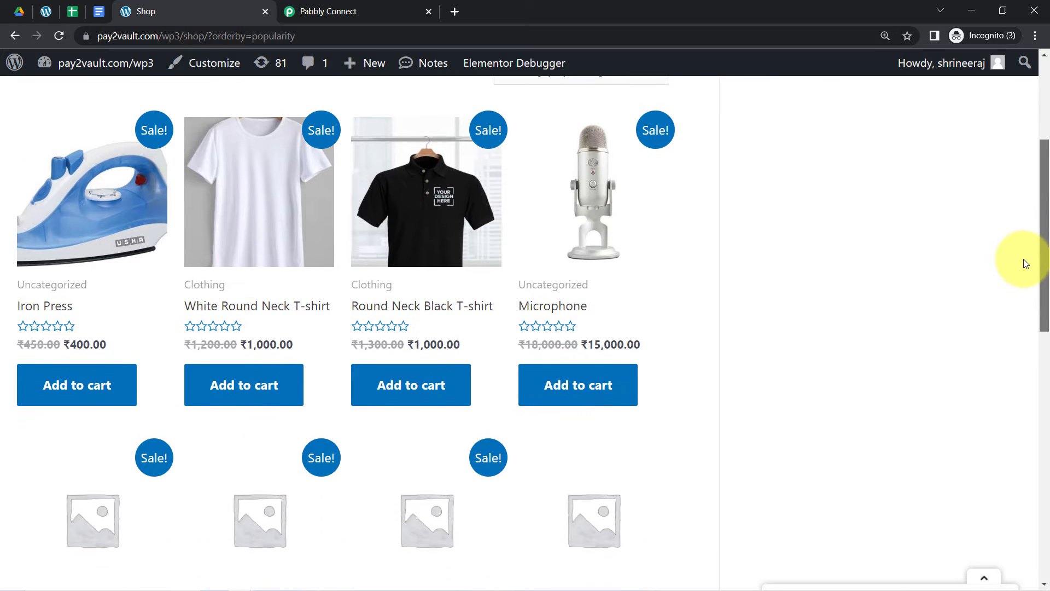
scroll(1024, 252, up, 2)
scroll(1009, 263, down, 3)
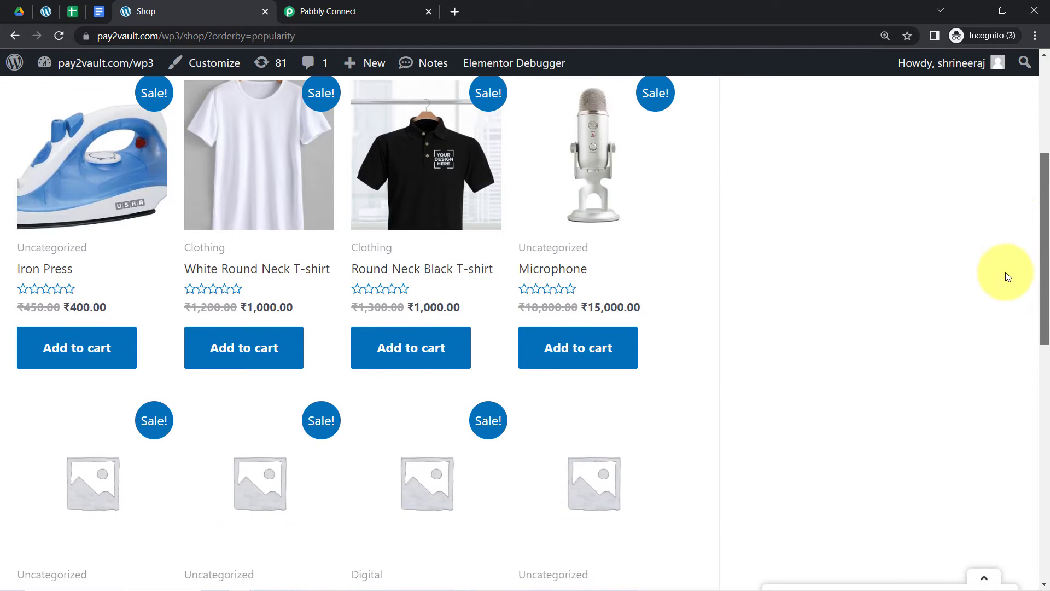
- Add the White Round Neck T-shirt to the cart and proceed to checkout
click(241, 350)
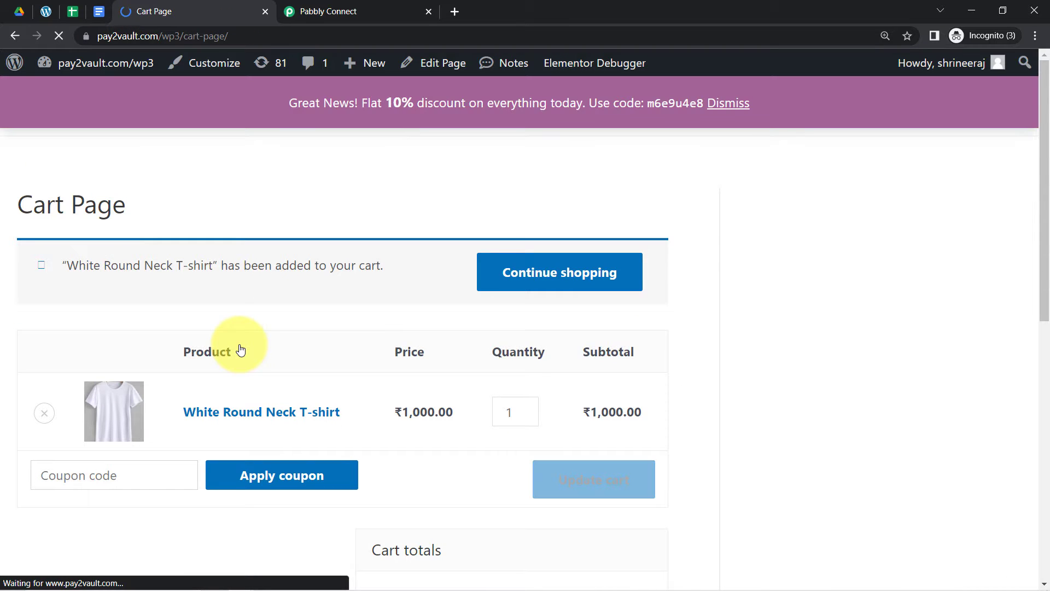
scroll(530, 408, down, 4)
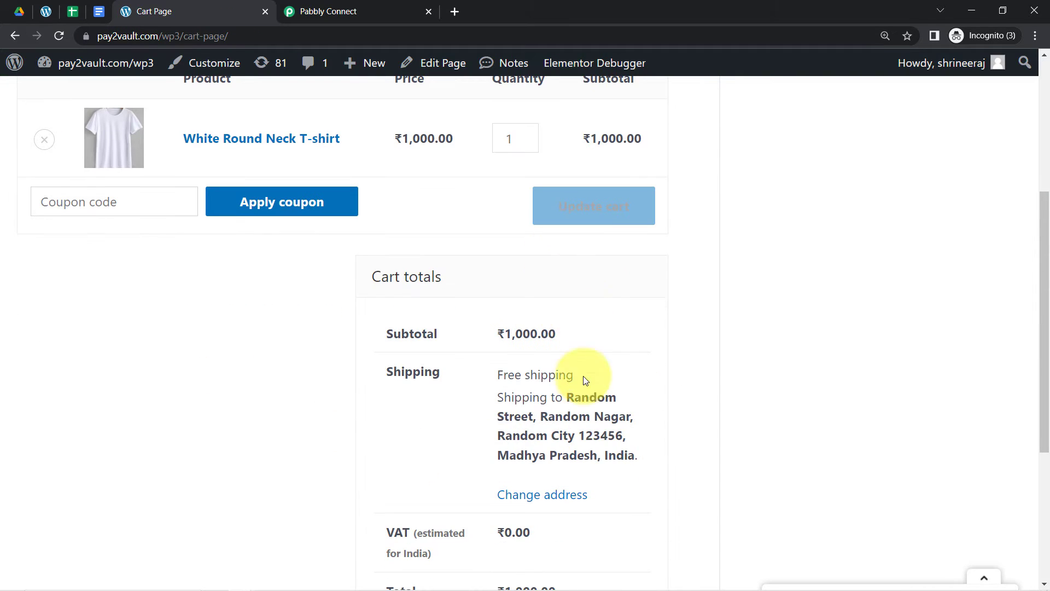
scroll(575, 416, down, 5)
click(483, 409)
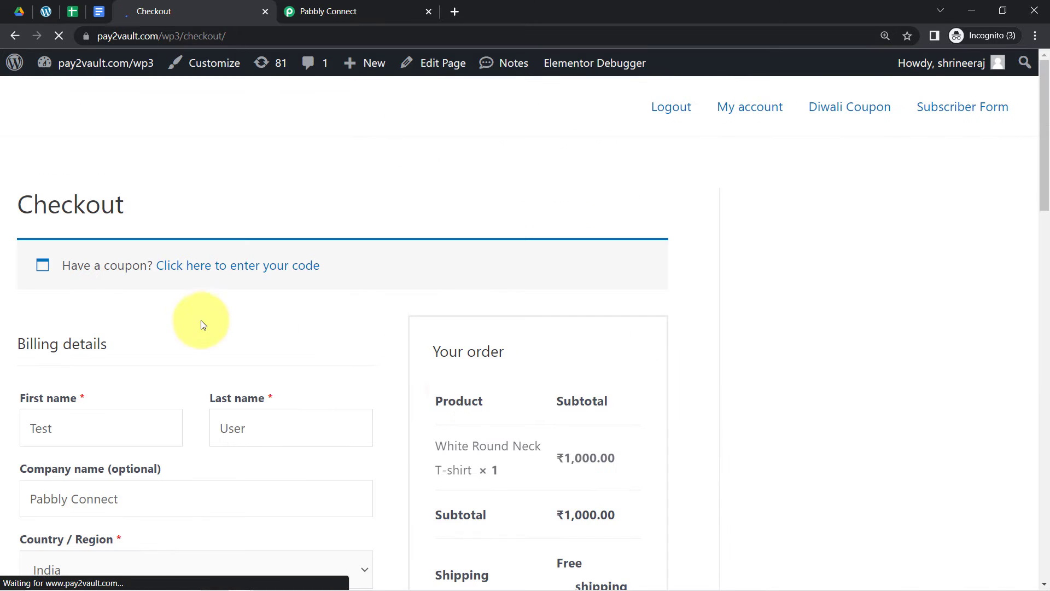
- Replace the first name in the checkout billing details and review the company and street address fields
scroll(211, 404, down, 4)
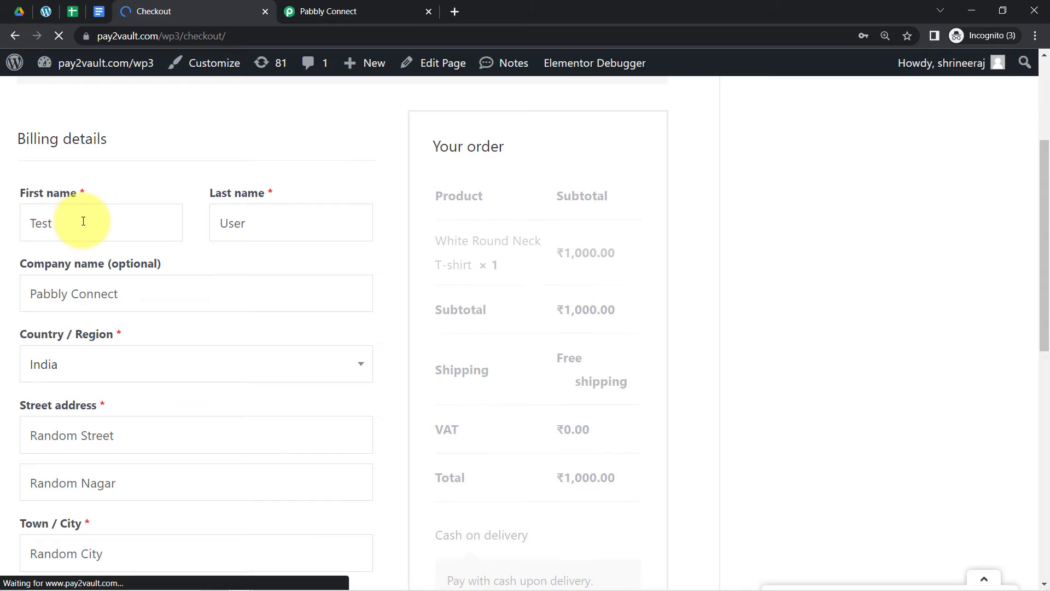
drag(82, 222, 42, 223)
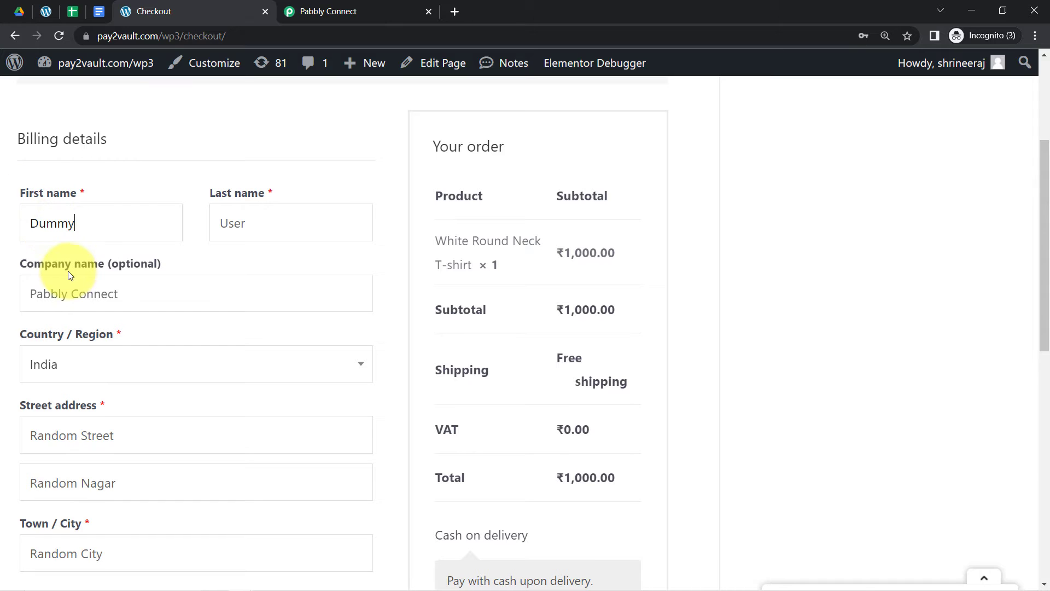
drag(54, 269, 82, 266)
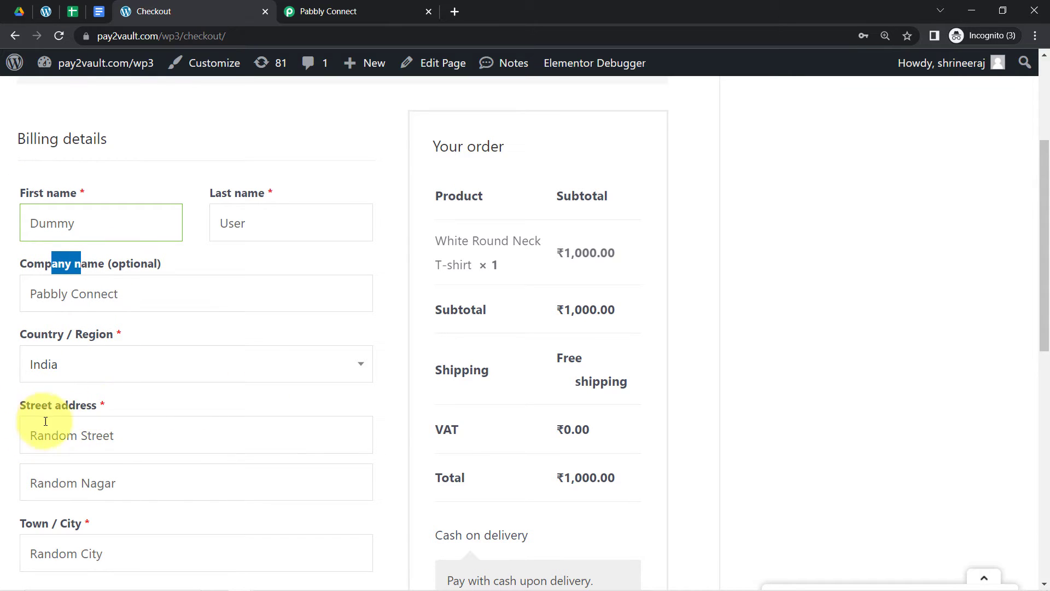
drag(61, 435, 103, 435)
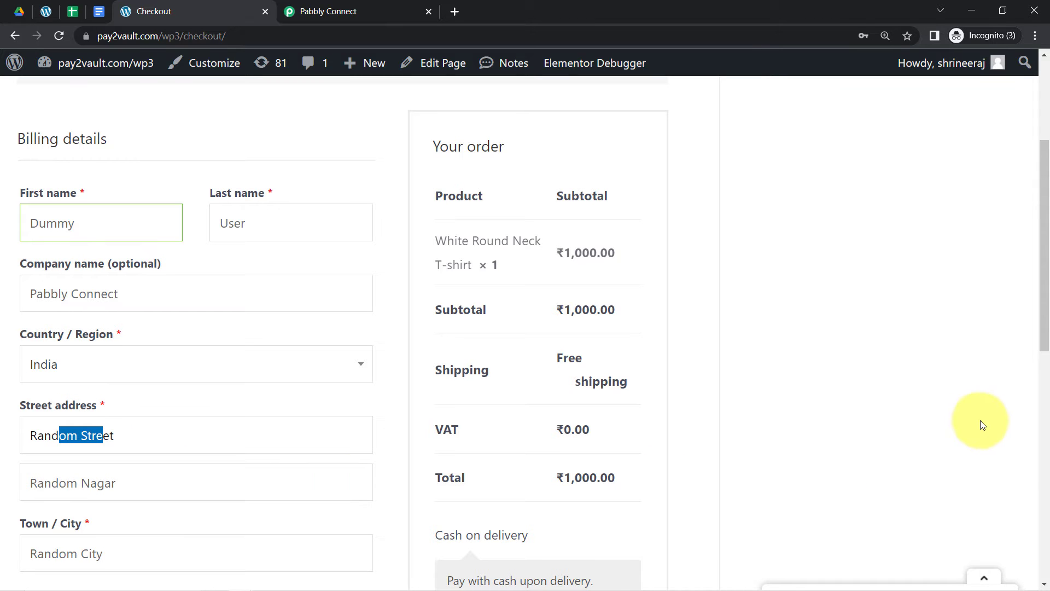
- Change the part before the @ in the billing email address to the test customer's new one
drag(1046, 338, 1013, 499)
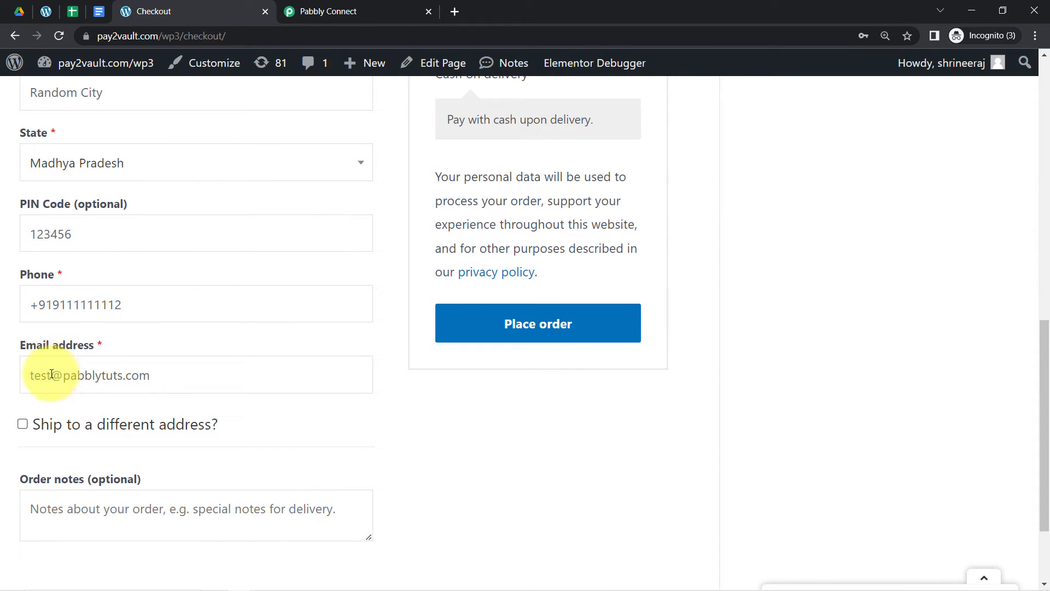
drag(52, 374, 20, 374)
key(BackSpace)
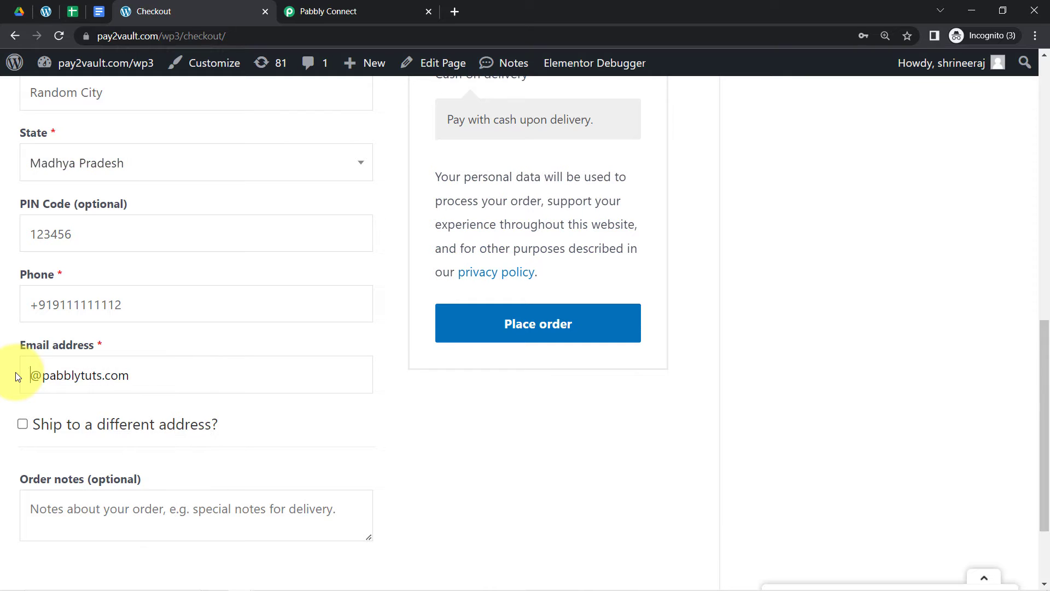
text(demo)
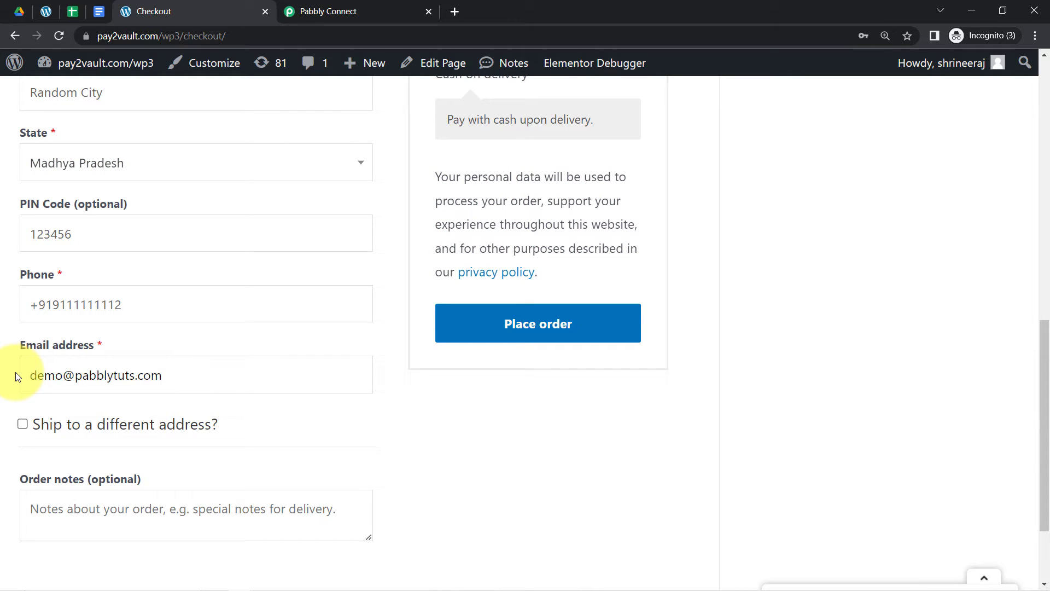
- Place the test order, check the webhook capture in Pabbly Connect and return to the store's order page
click(569, 335)
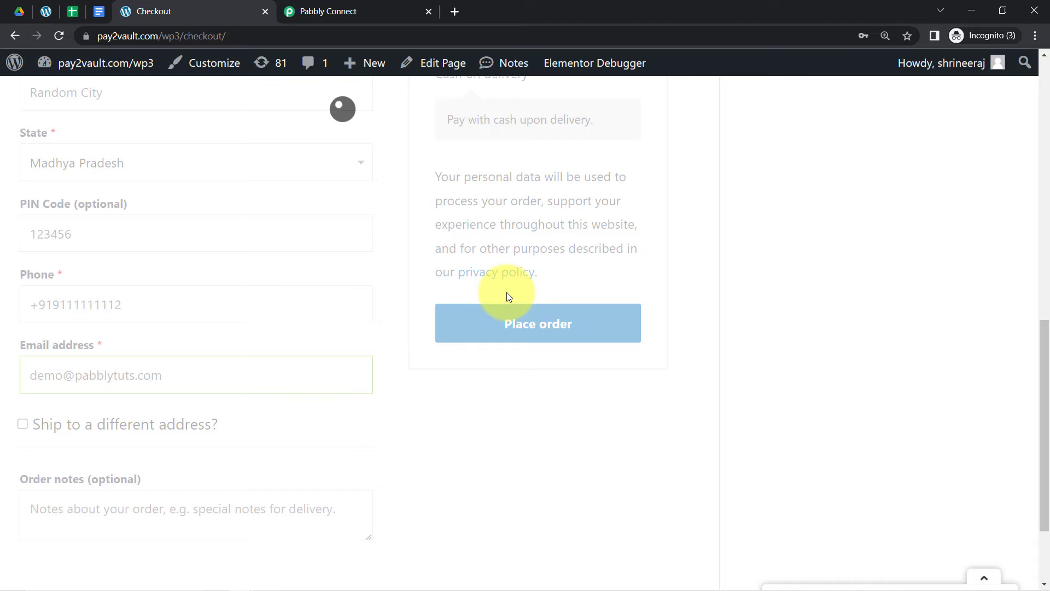
click(347, 11)
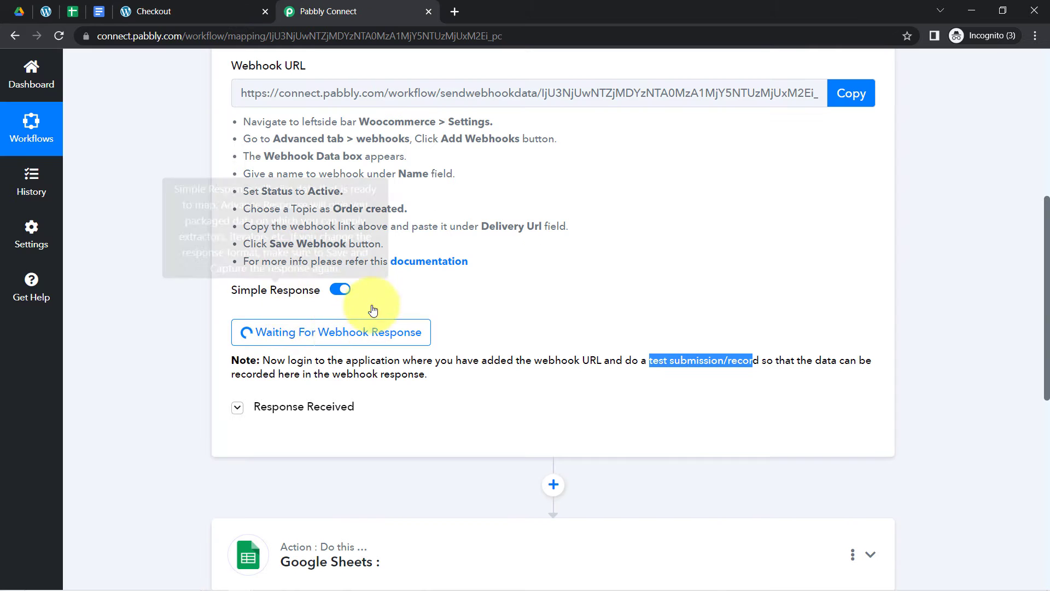
click(255, 10)
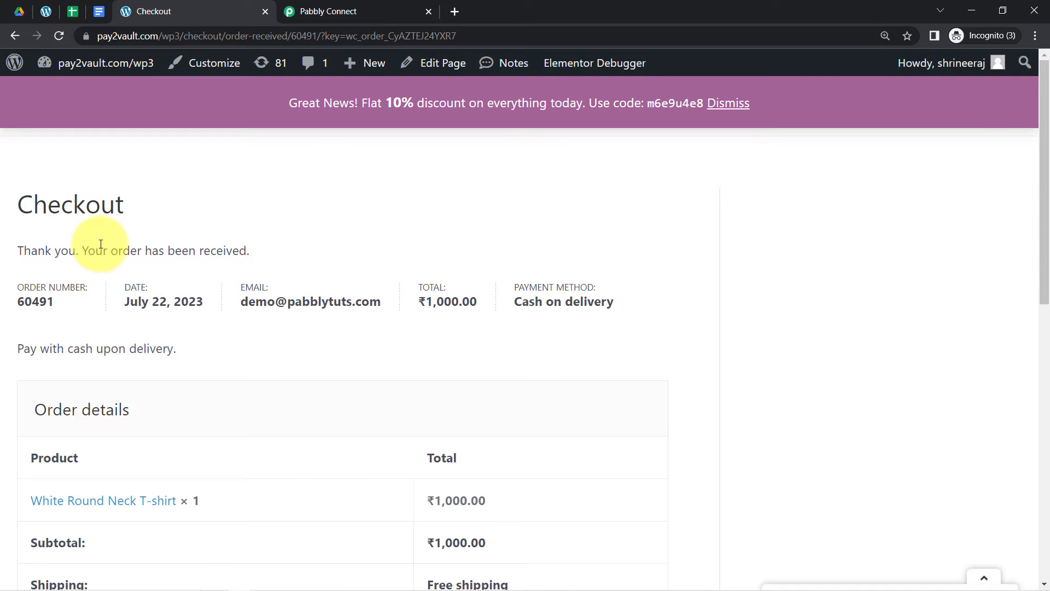
- Review the order confirmation, then examine the captured WooCommerce webhook response for the ordered product's name in the shipping line fields
drag(104, 251, 206, 247)
click(361, 11)
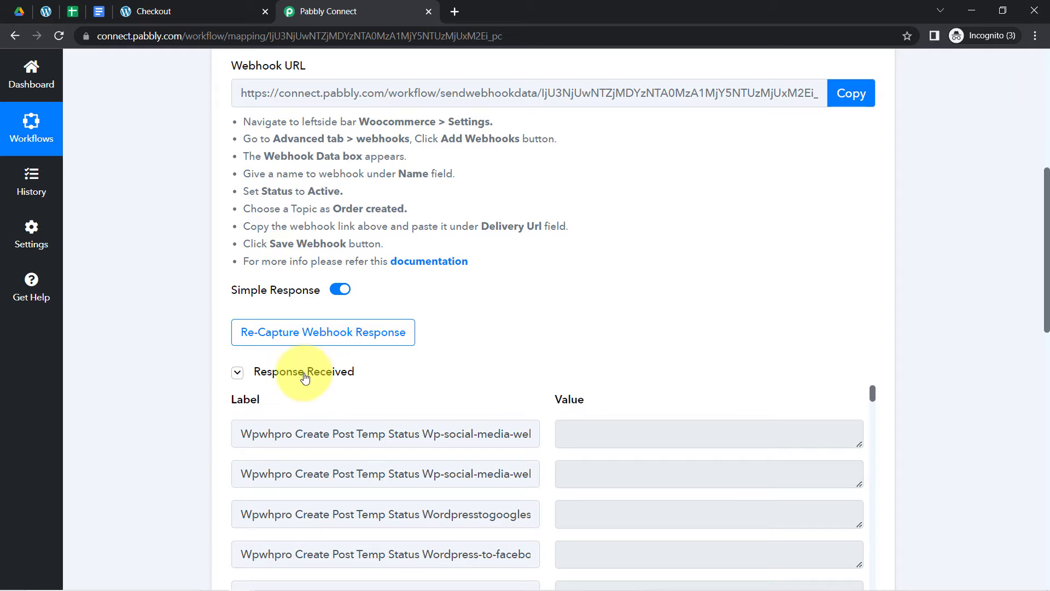
mouse_move(299, 374)
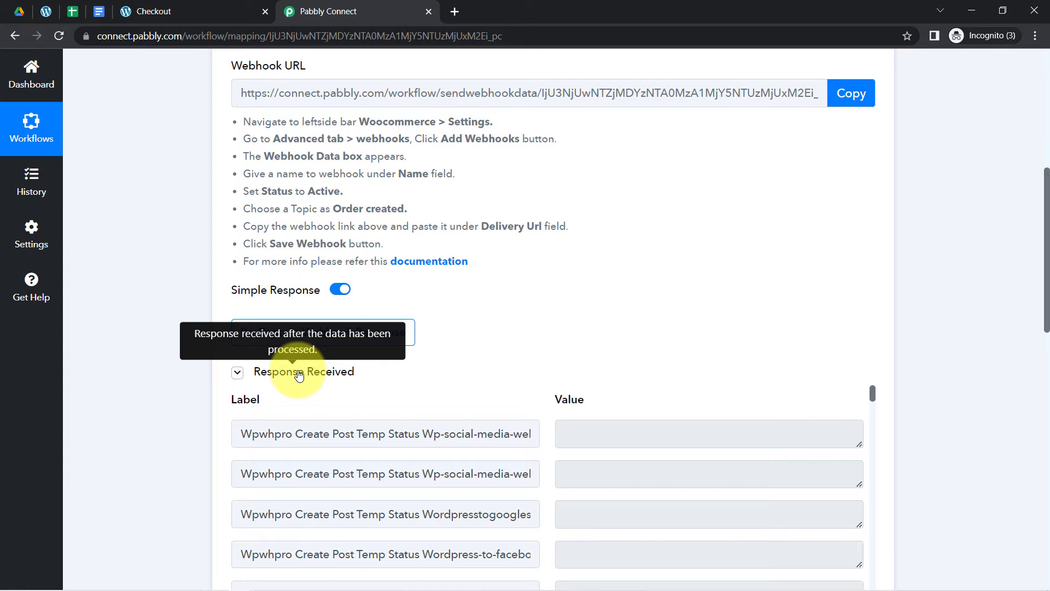
click(299, 375)
click(281, 375)
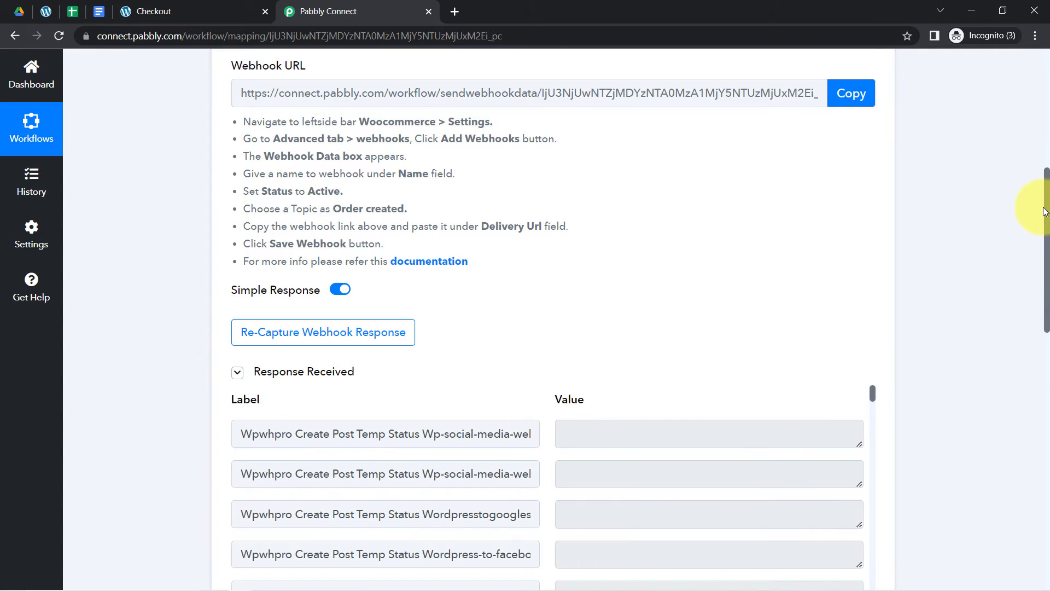
drag(1048, 208, 1048, 282)
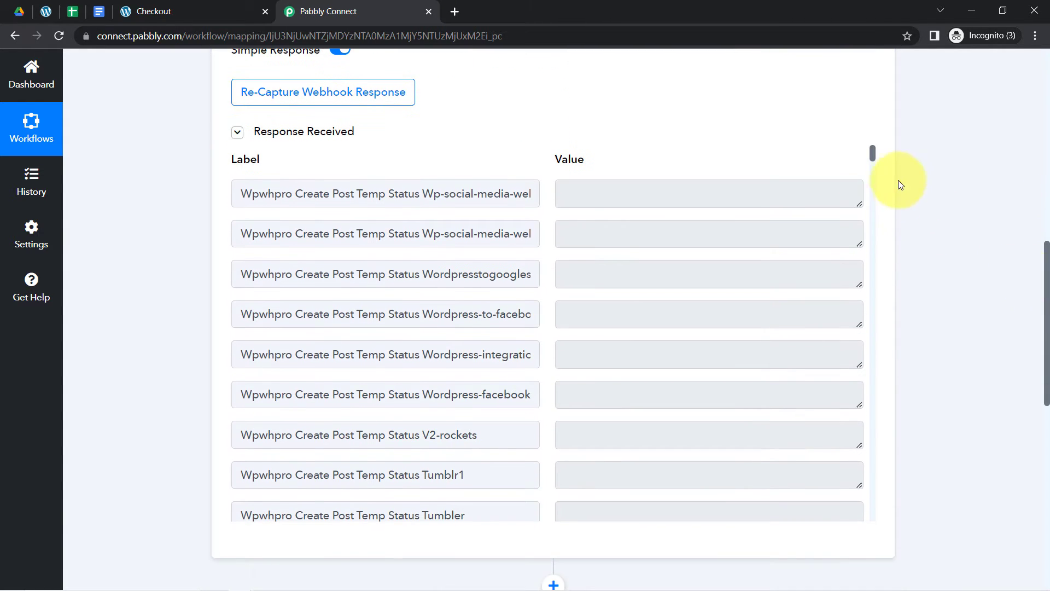
drag(873, 152, 879, 213)
drag(873, 230, 873, 252)
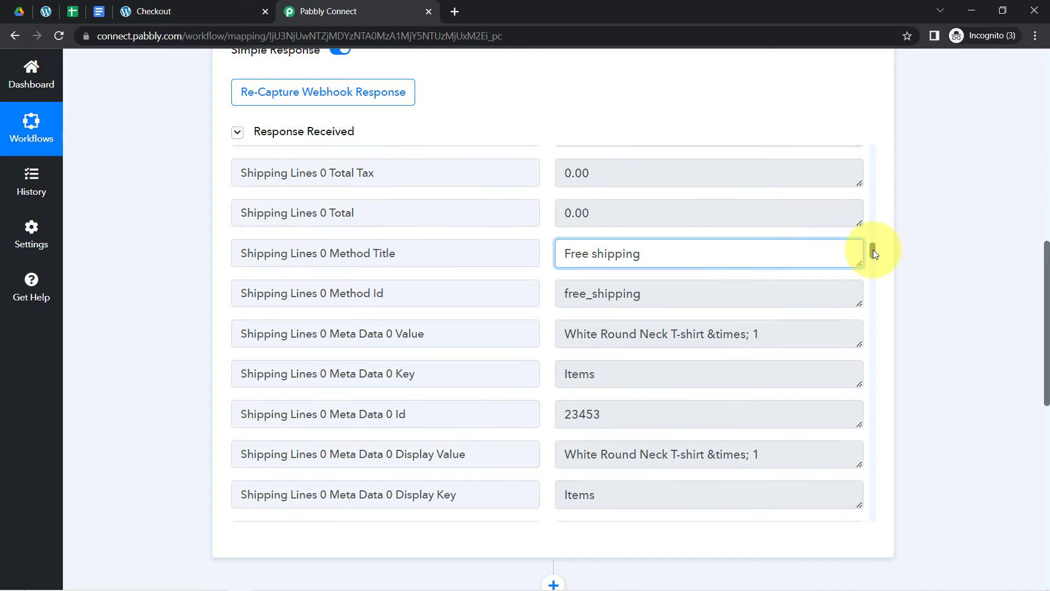
drag(579, 332, 757, 331)
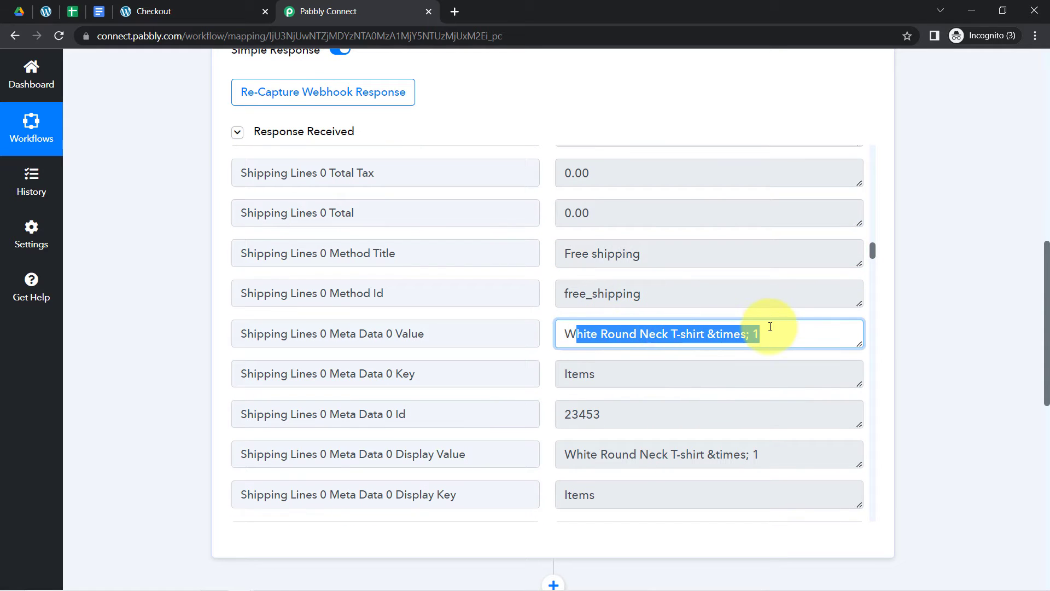
click(764, 327)
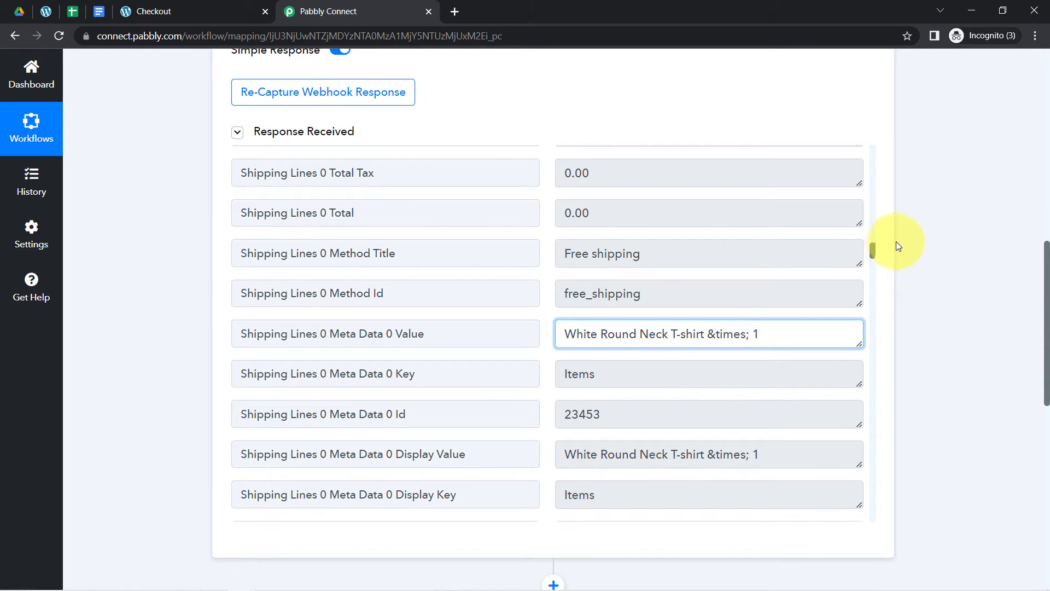
- Examine the shipping and billing fields of the captured response, including country, name, email, phone and address
drag(871, 251, 875, 268)
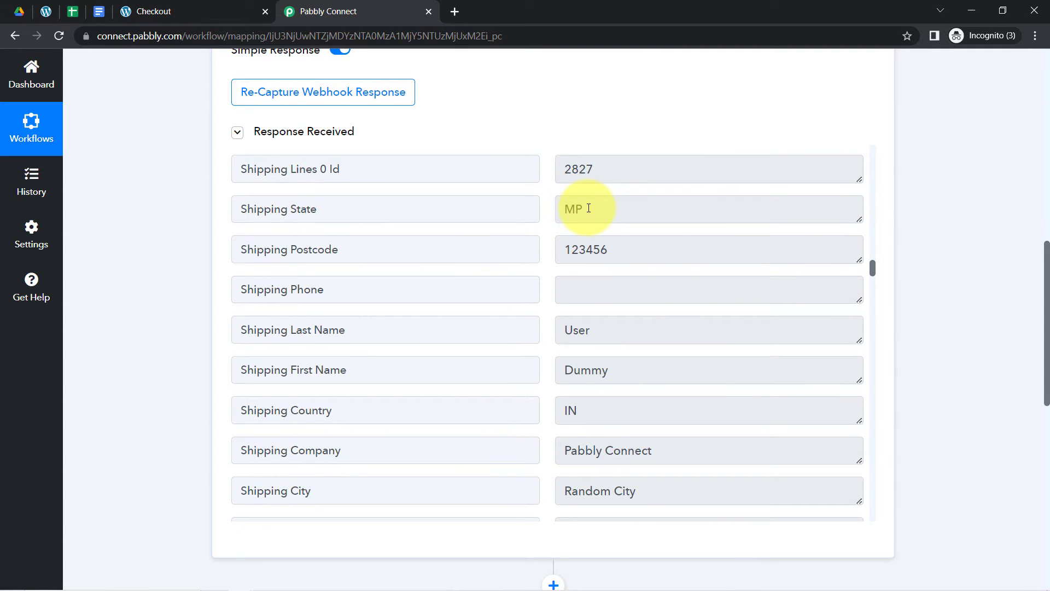
drag(567, 209, 573, 377)
drag(582, 415, 566, 420)
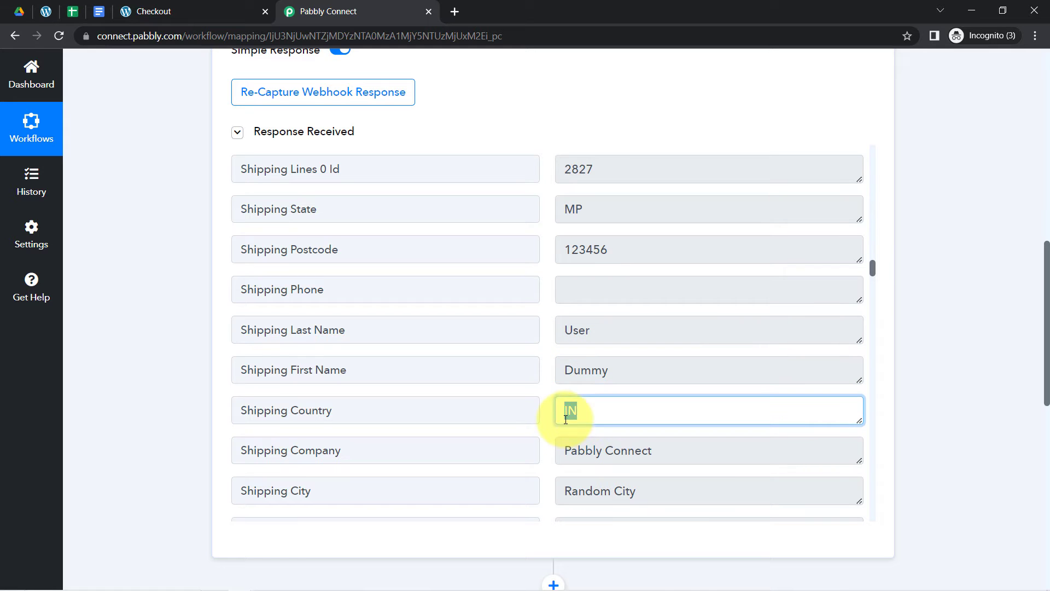
scroll(733, 429, up, 1)
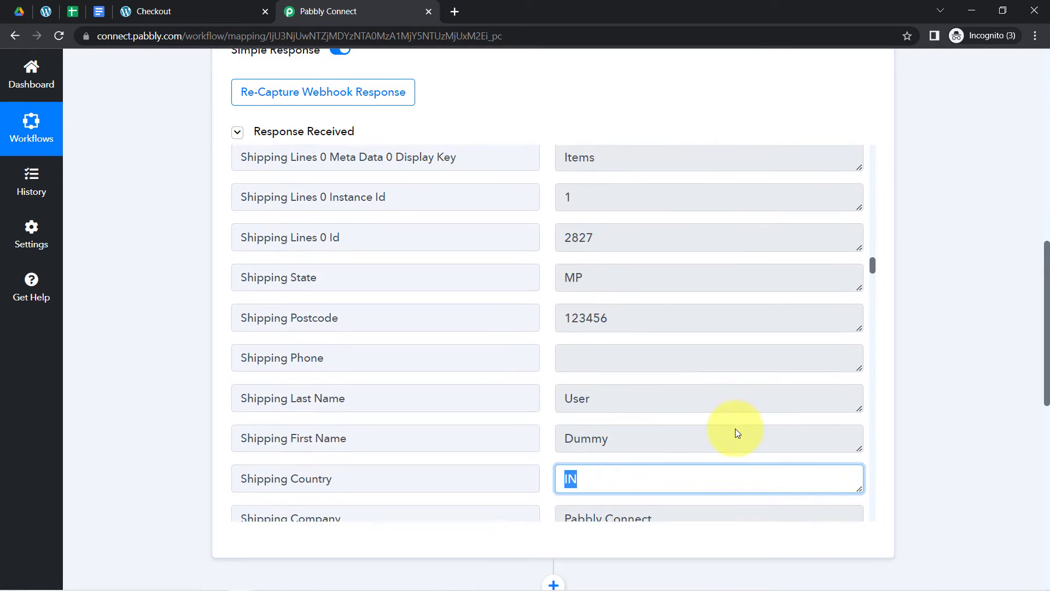
scroll(718, 392, down, 2)
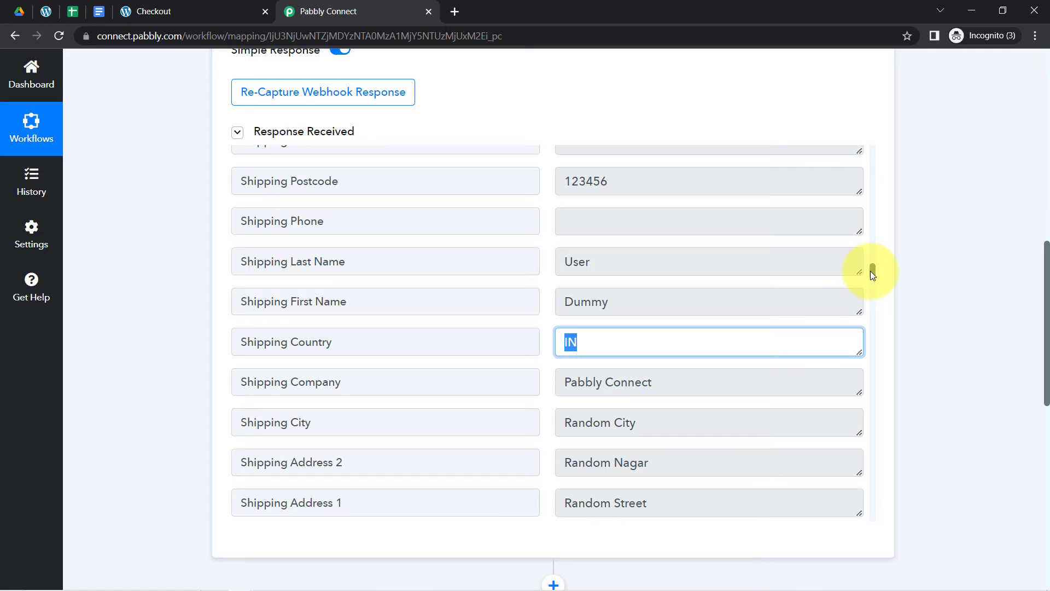
drag(871, 271, 901, 382)
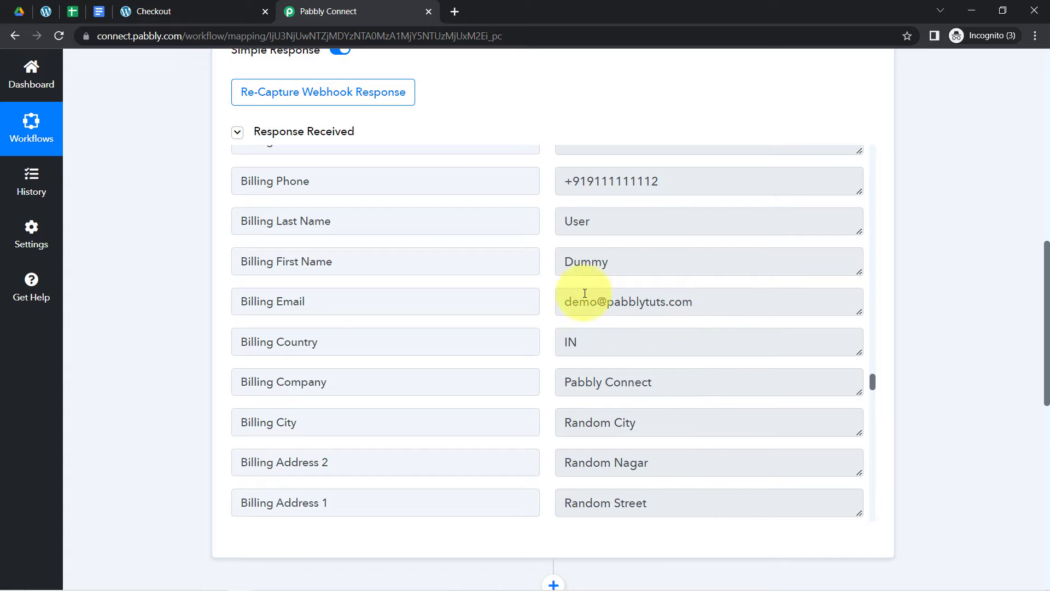
scroll(585, 317, down, 4)
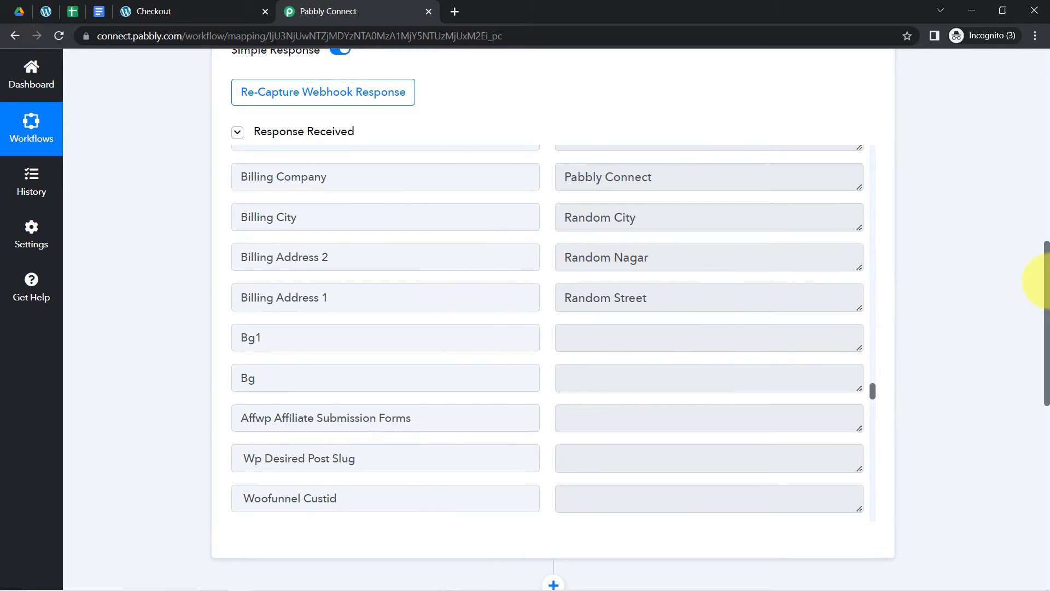
- Close the store's checkout page and collapse the WooCommerce trigger step in the Pabbly Connect workflow
drag(1039, 279, 1024, 90)
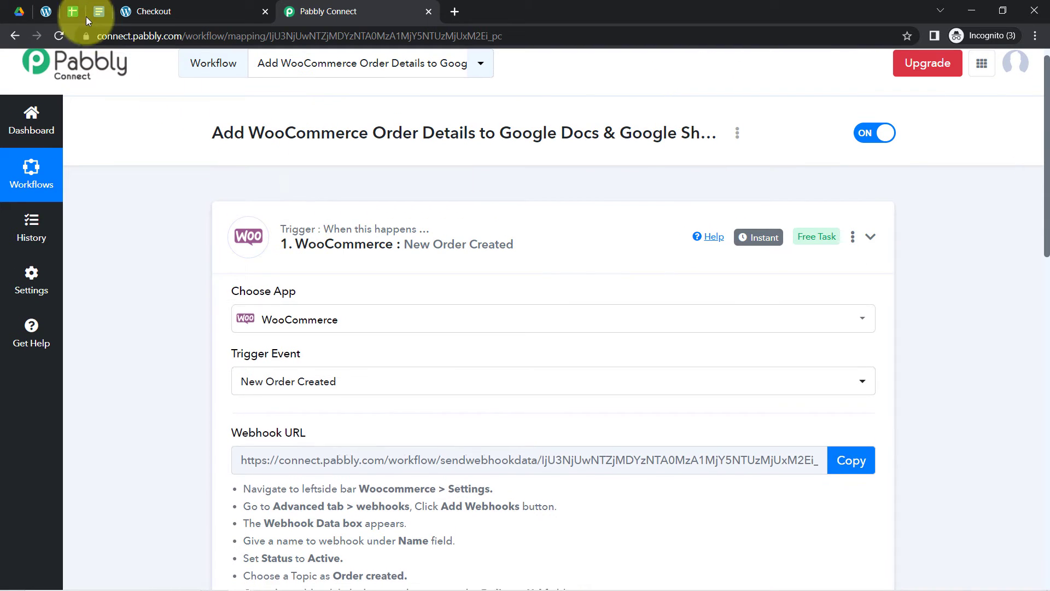
click(46, 11)
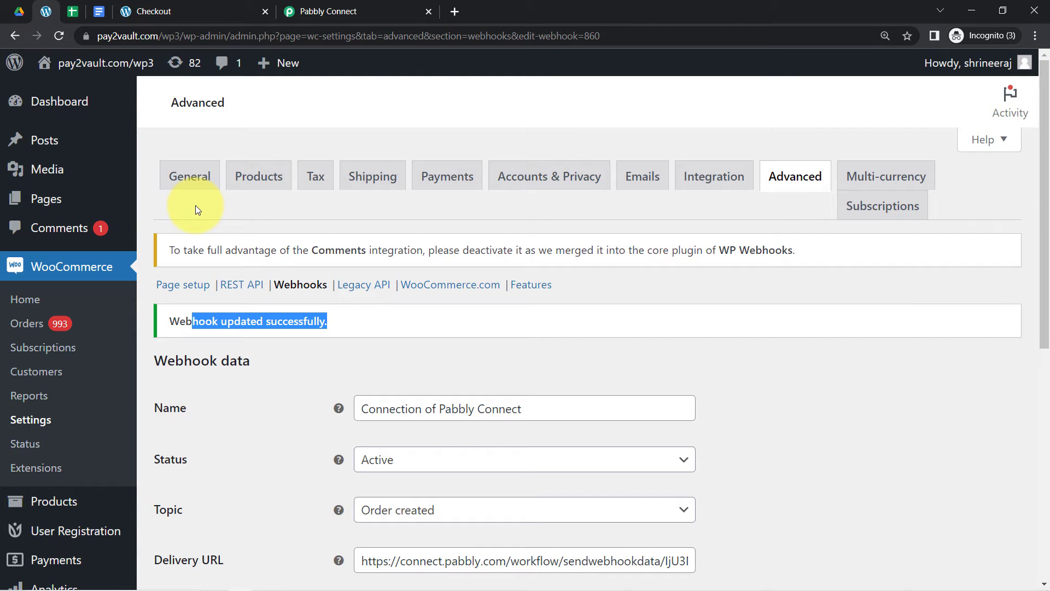
click(134, 8)
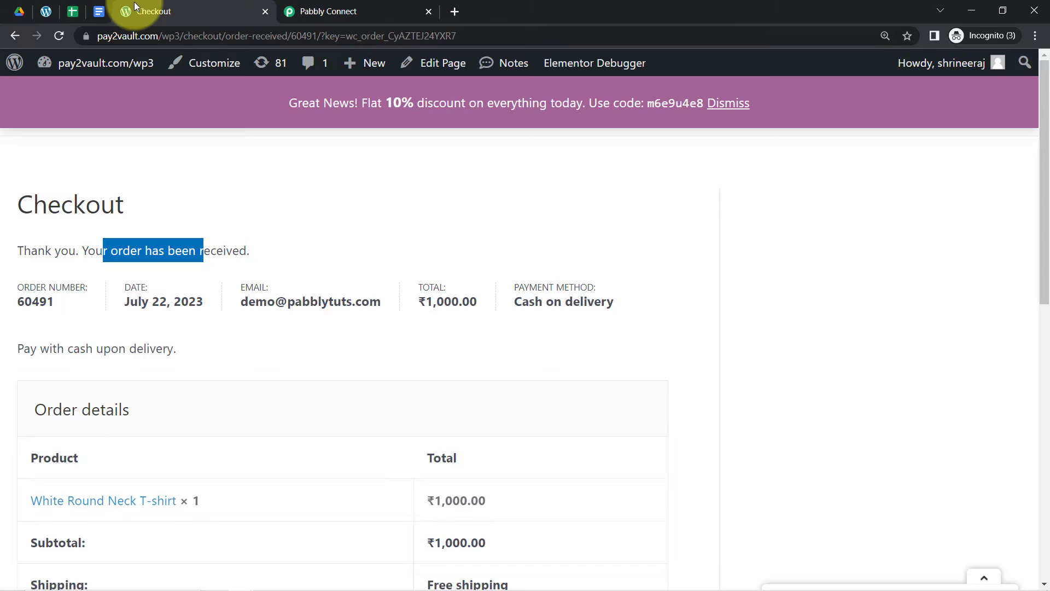
click(265, 12)
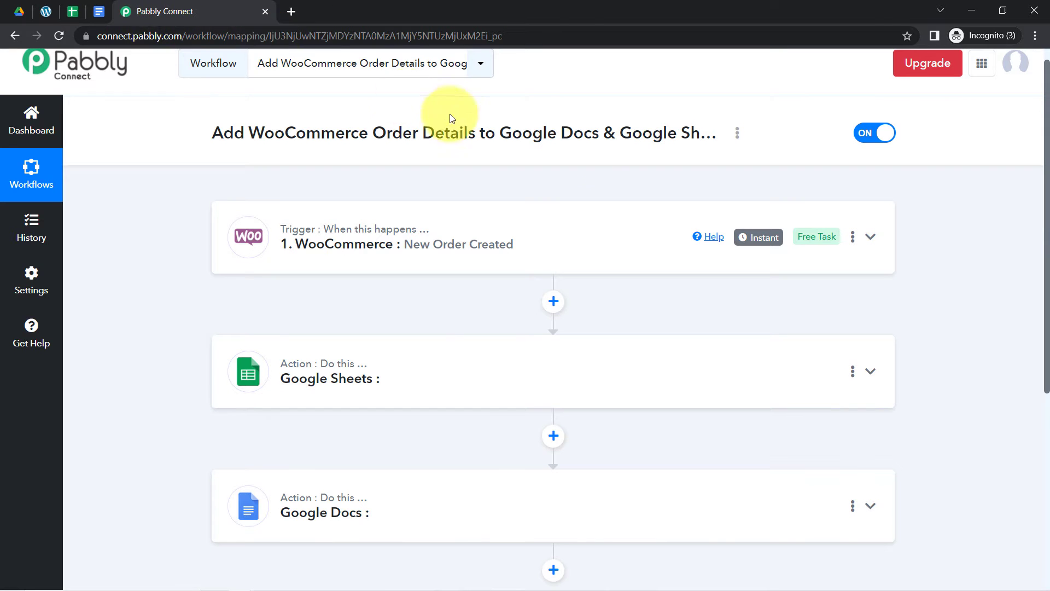
- Set the Google Sheets action's event to Add New Row and open its account connection settings
mouse_move(756, 243)
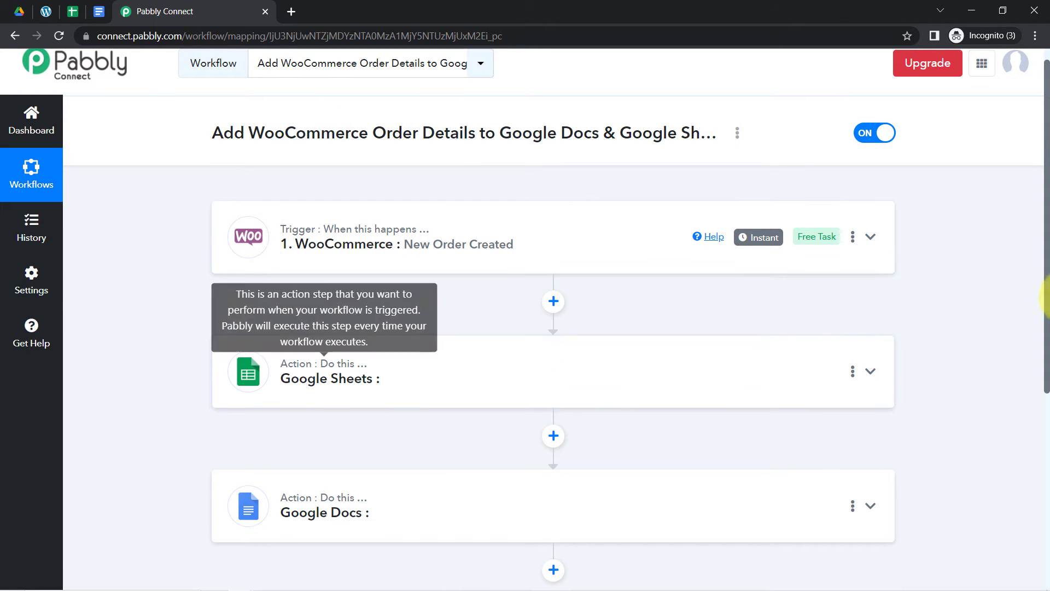
drag(1046, 192, 1032, 286)
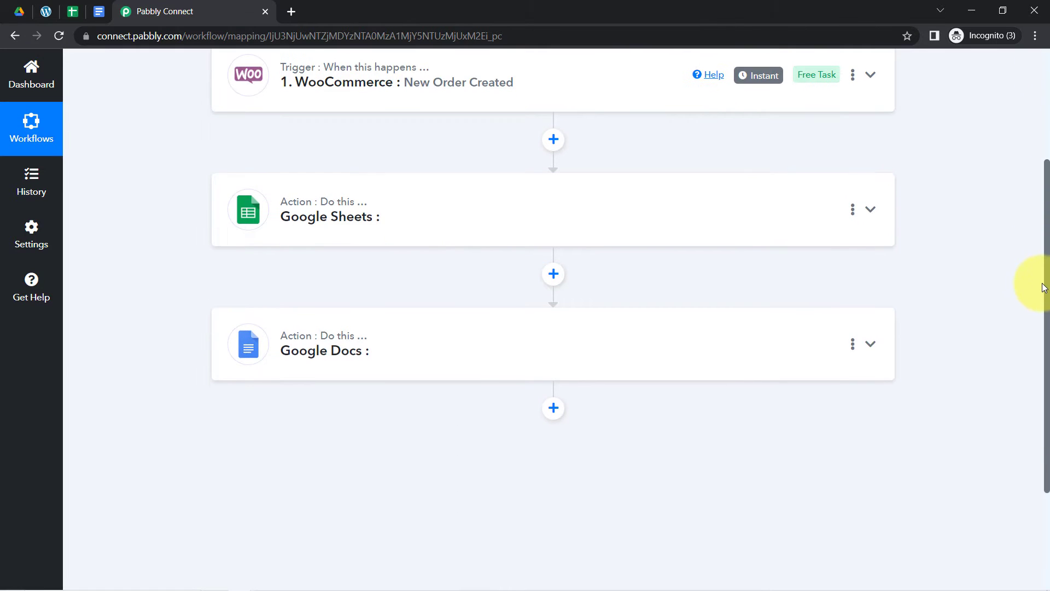
click(347, 223)
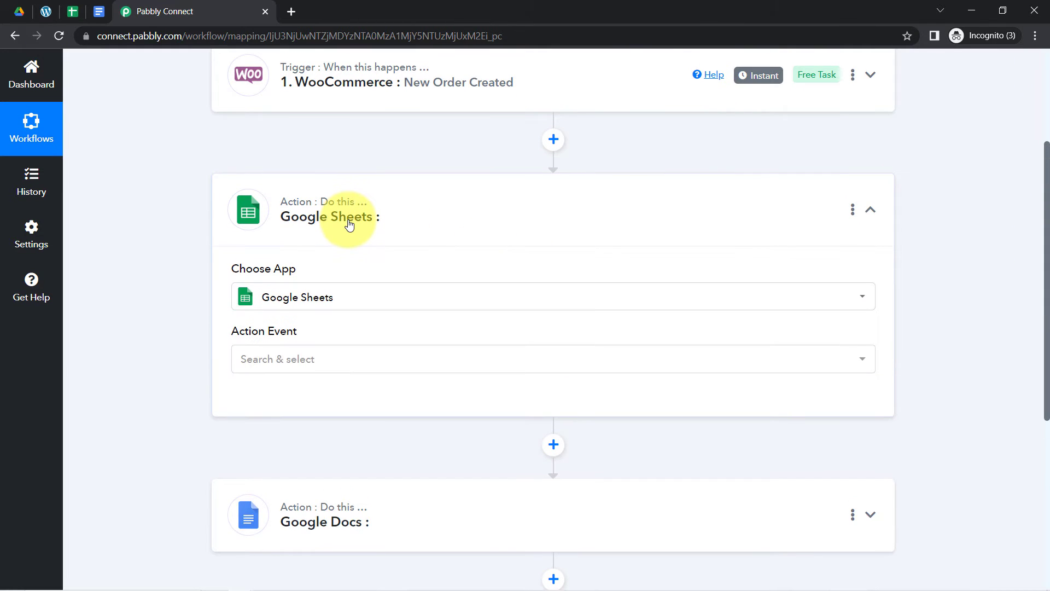
click(268, 361)
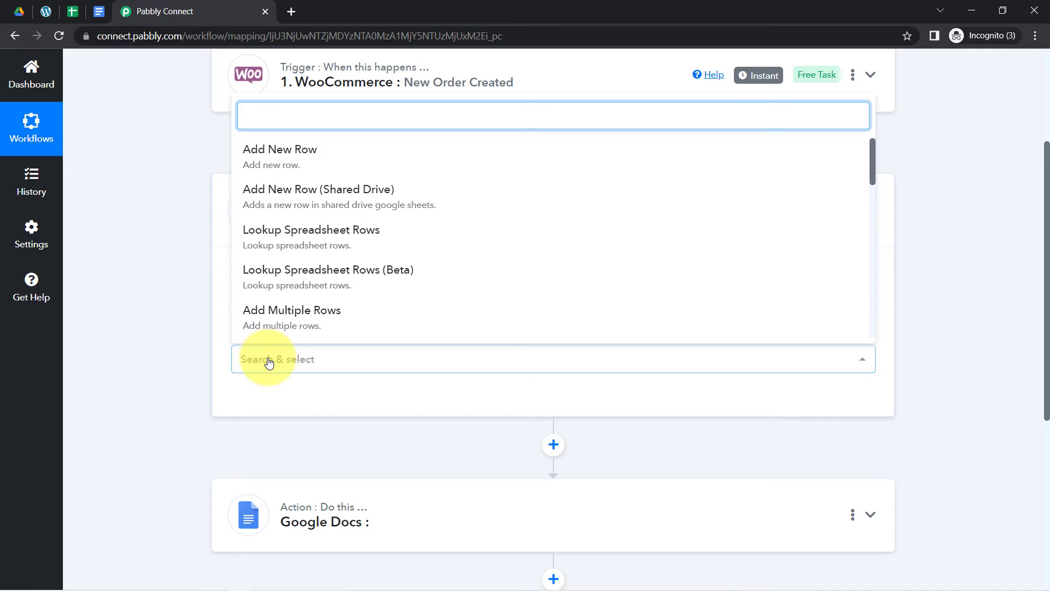
click(274, 147)
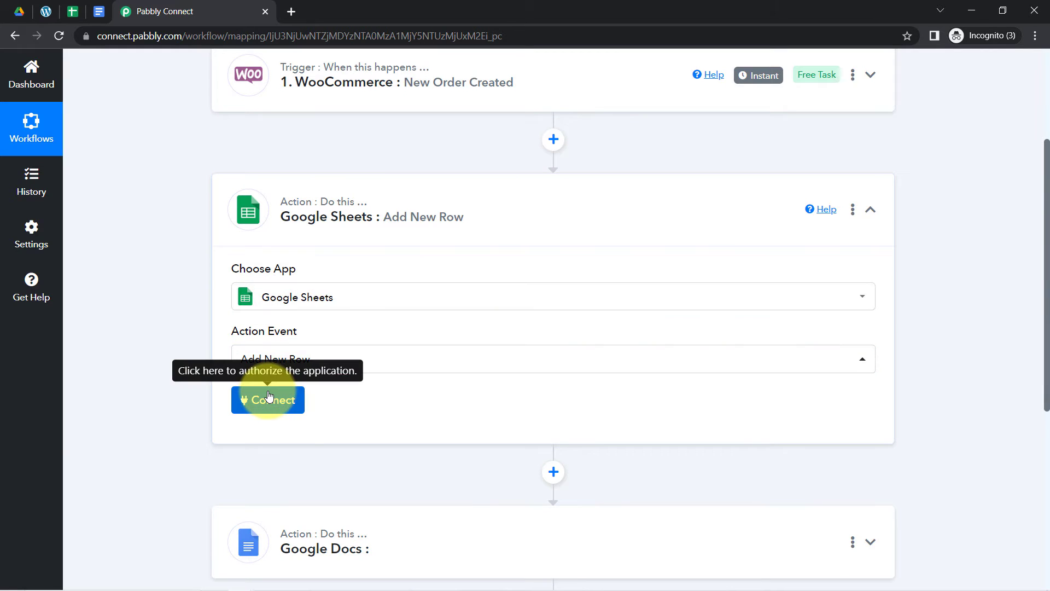
click(268, 395)
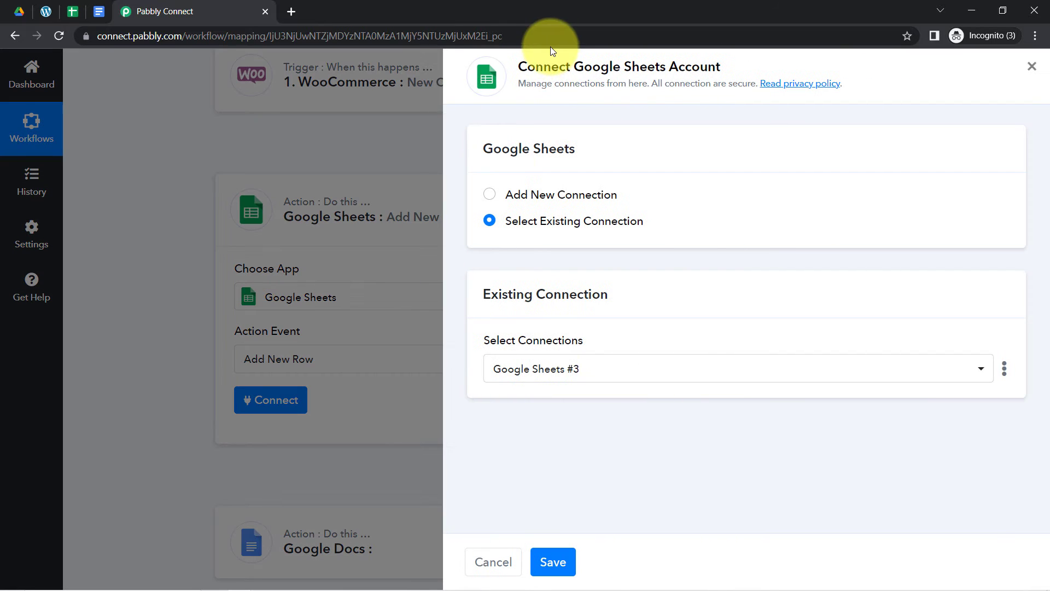
drag(542, 68, 706, 69)
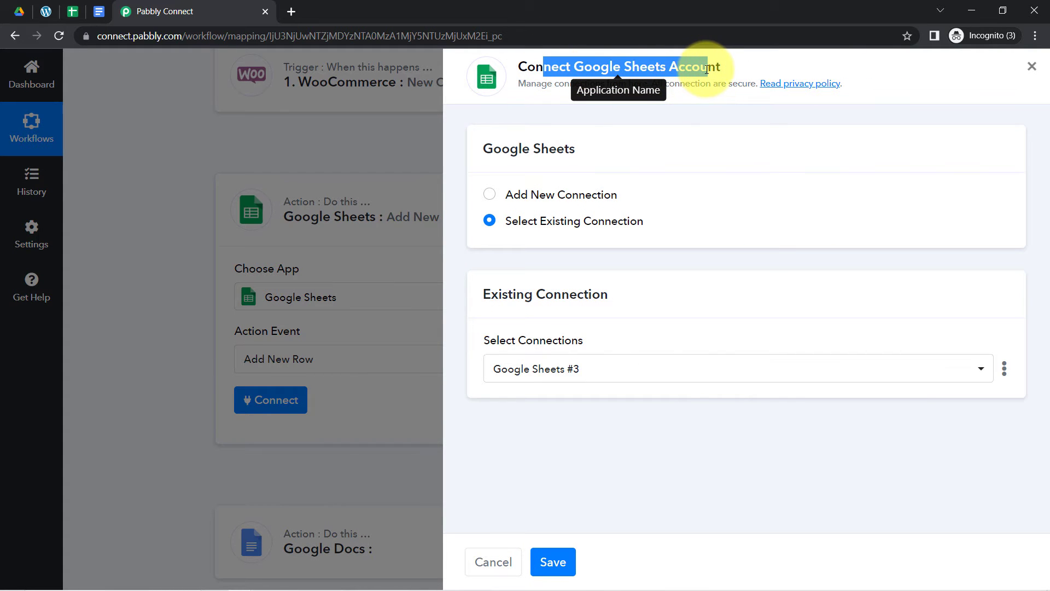
click(520, 194)
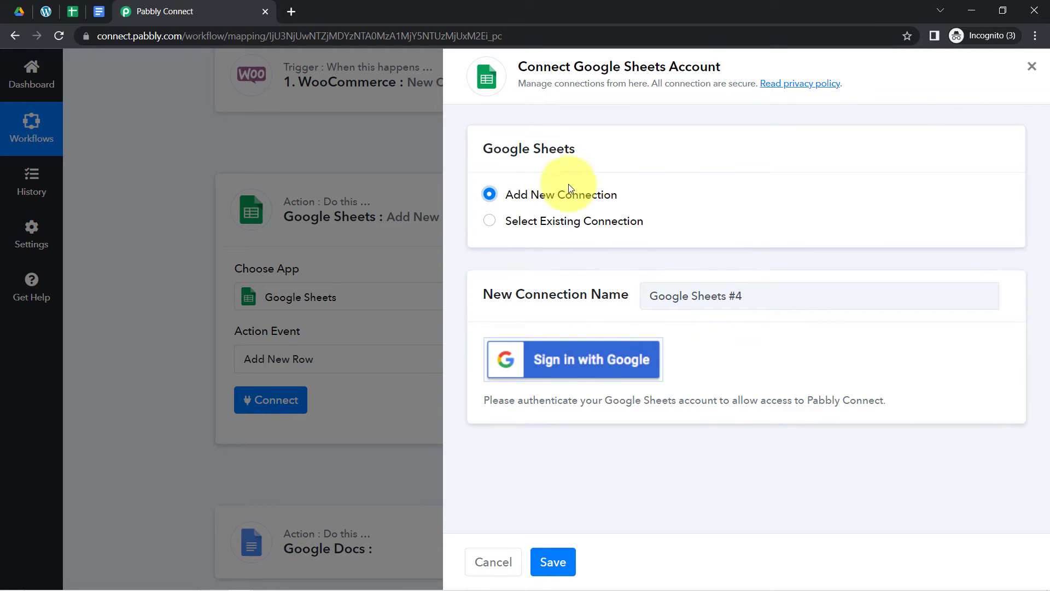
click(559, 359)
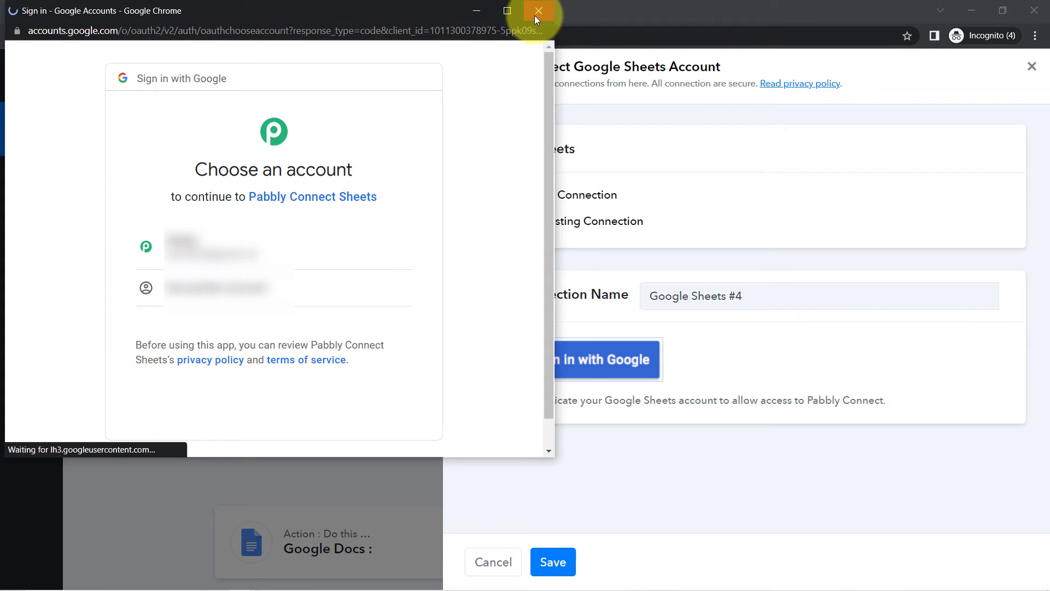
click(535, 12)
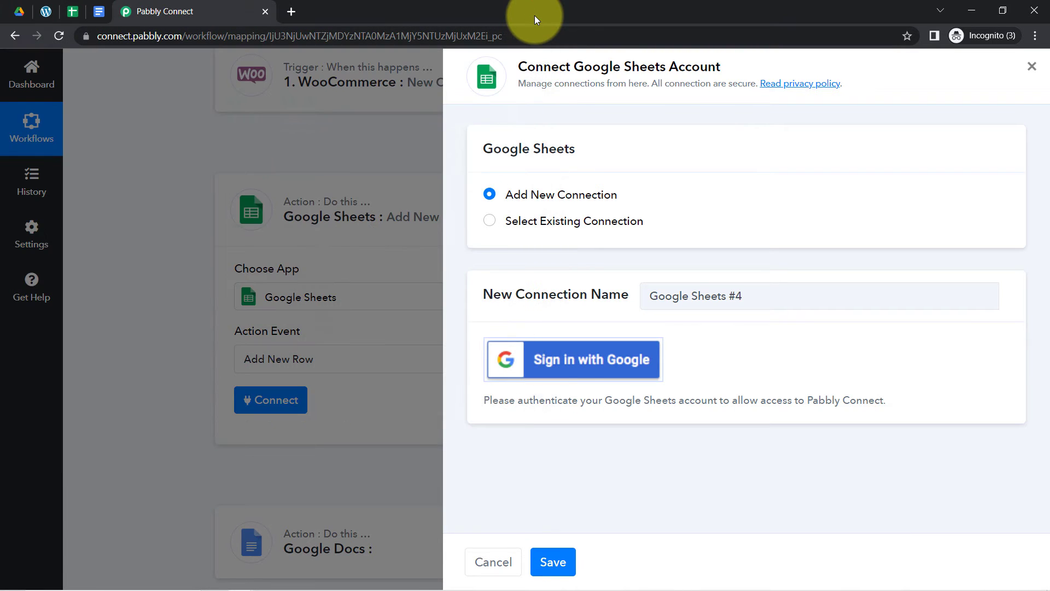
- Connect the Google Sheets action through the existing connection Google Sheets #3 and save it
click(549, 223)
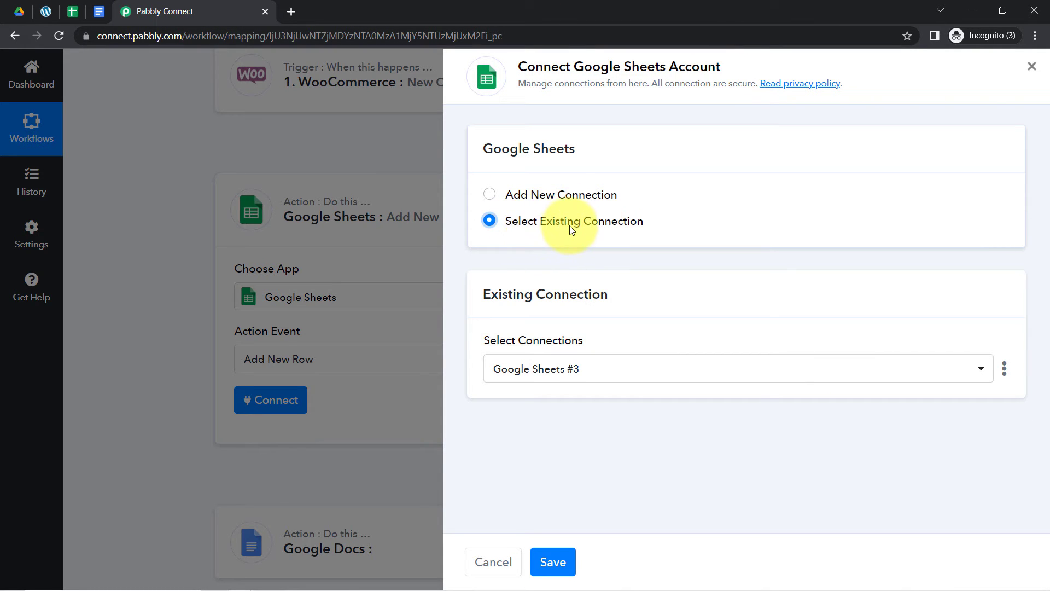
click(555, 547)
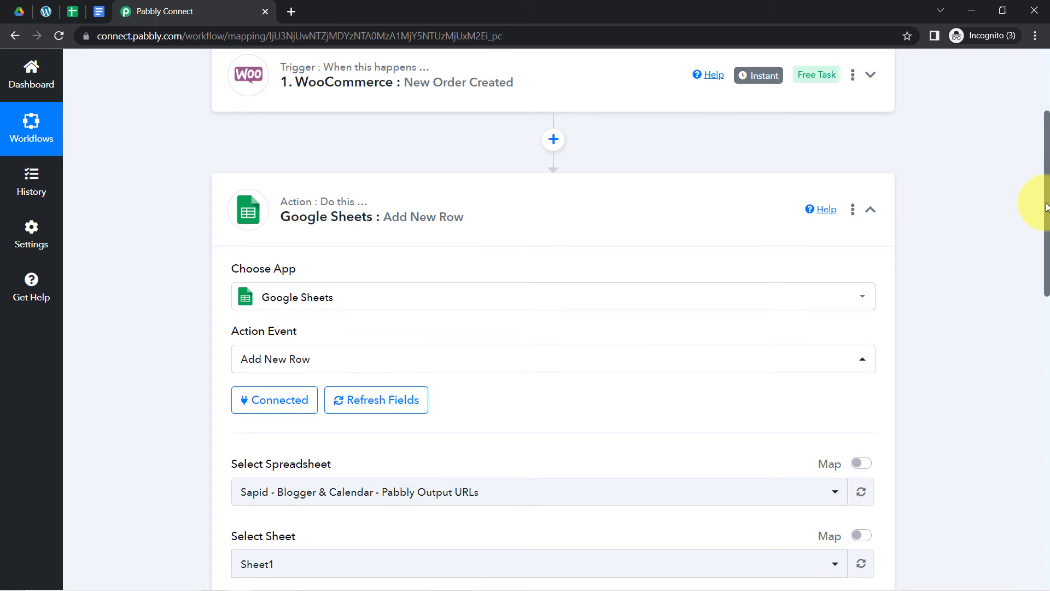
- Look through the Google Sheets action's spreadsheet choices and check the target spreadsheet's title in Google Sheets
drag(1047, 207, 1046, 307)
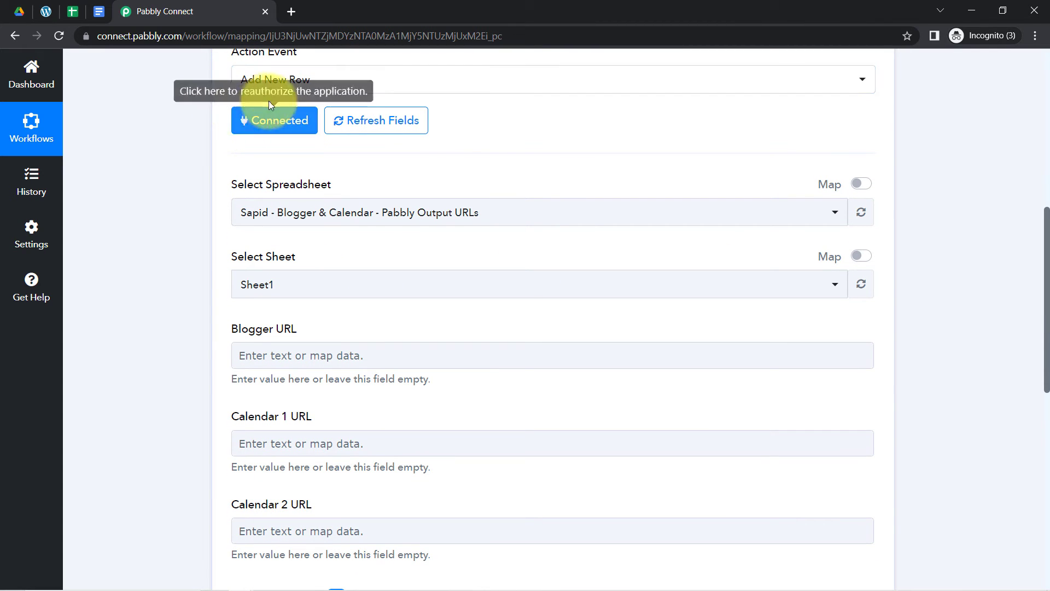
drag(236, 184, 347, 187)
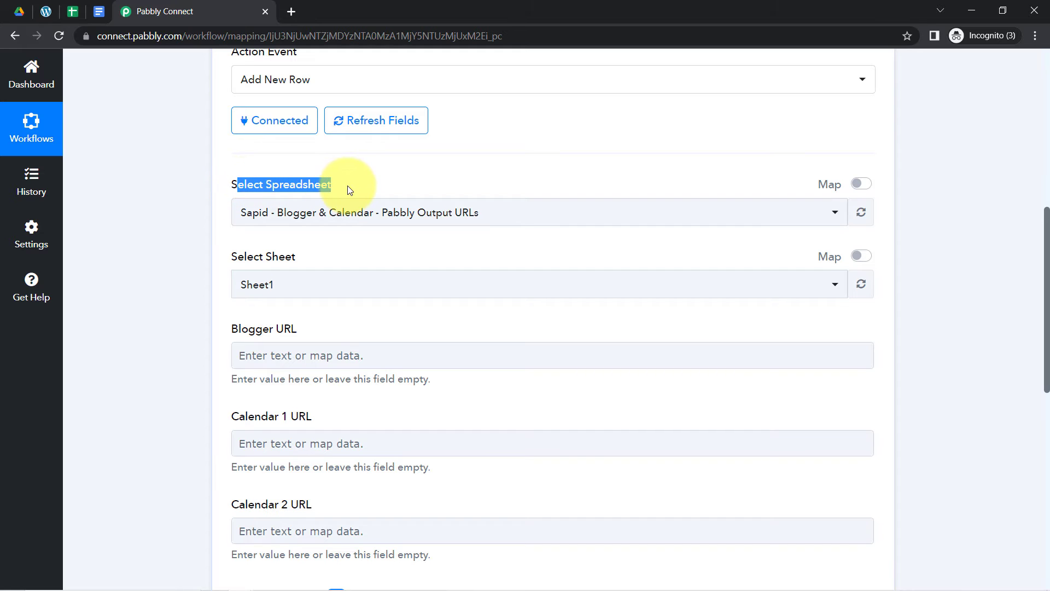
click(300, 214)
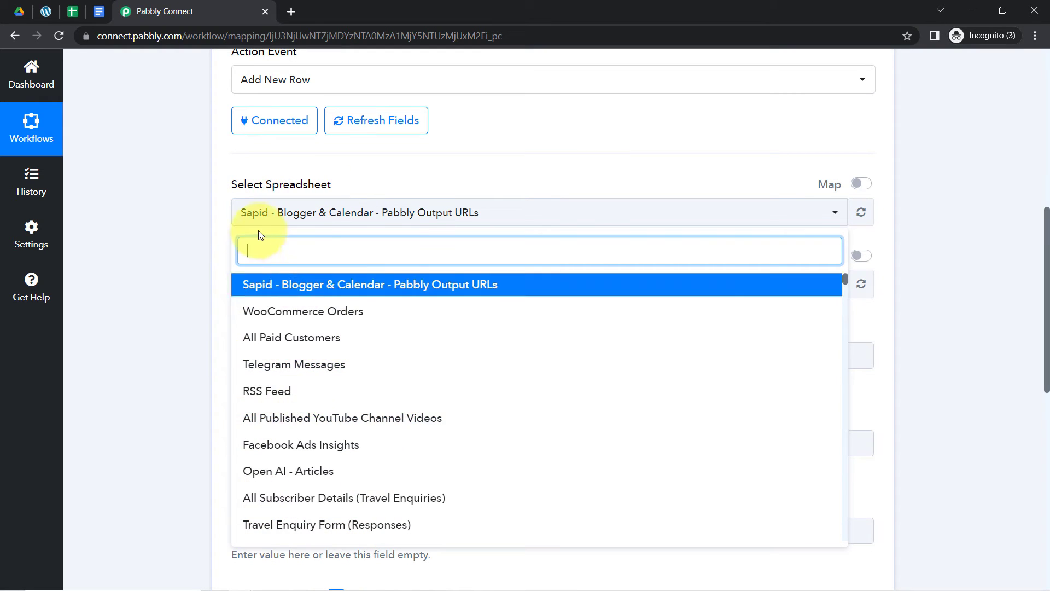
click(125, 251)
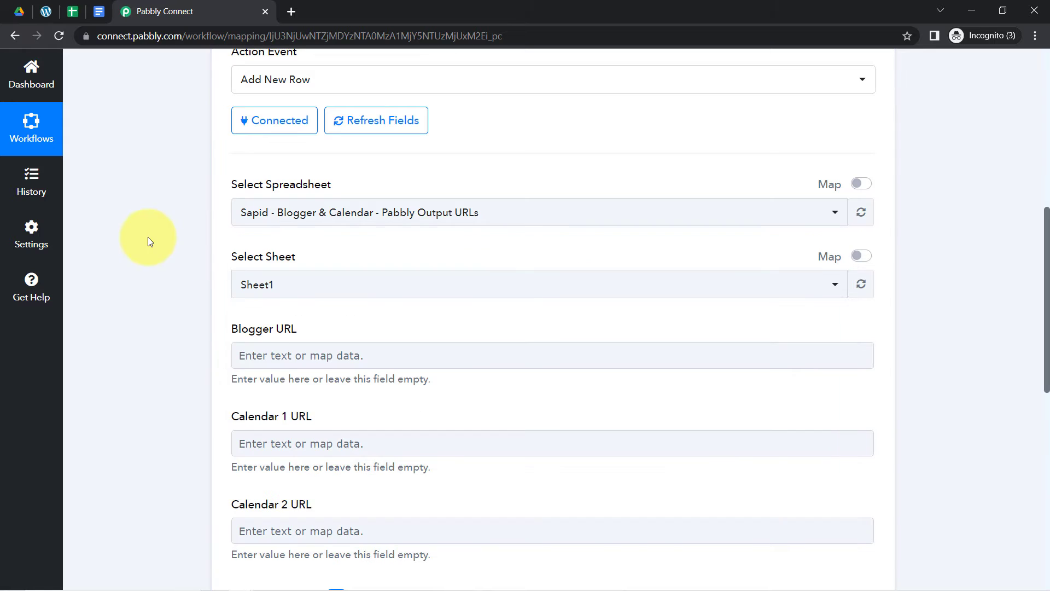
click(70, 12)
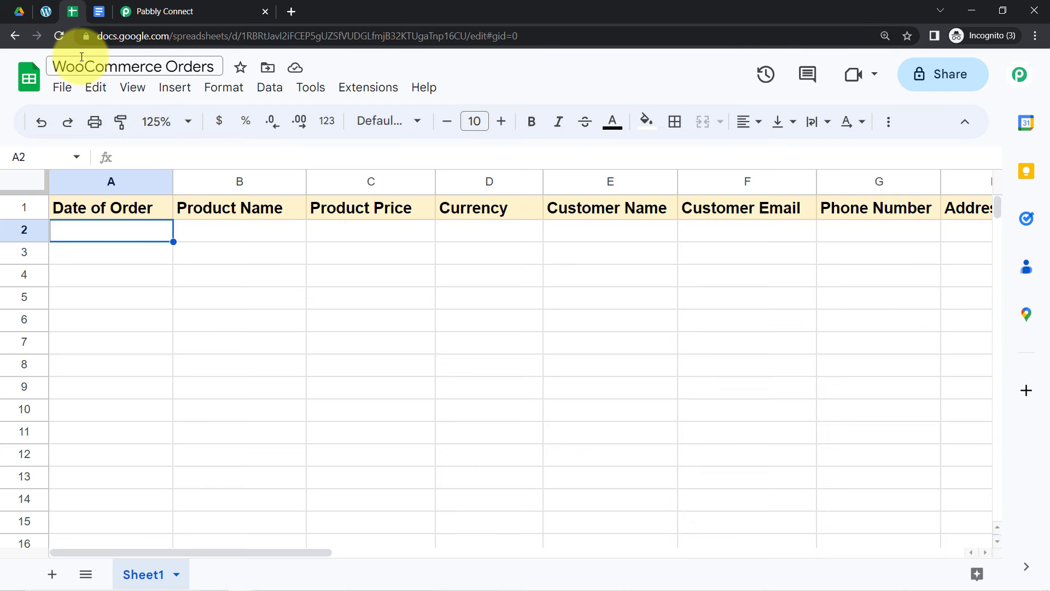
click(87, 66)
drag(178, 59, 207, 7)
click(206, 8)
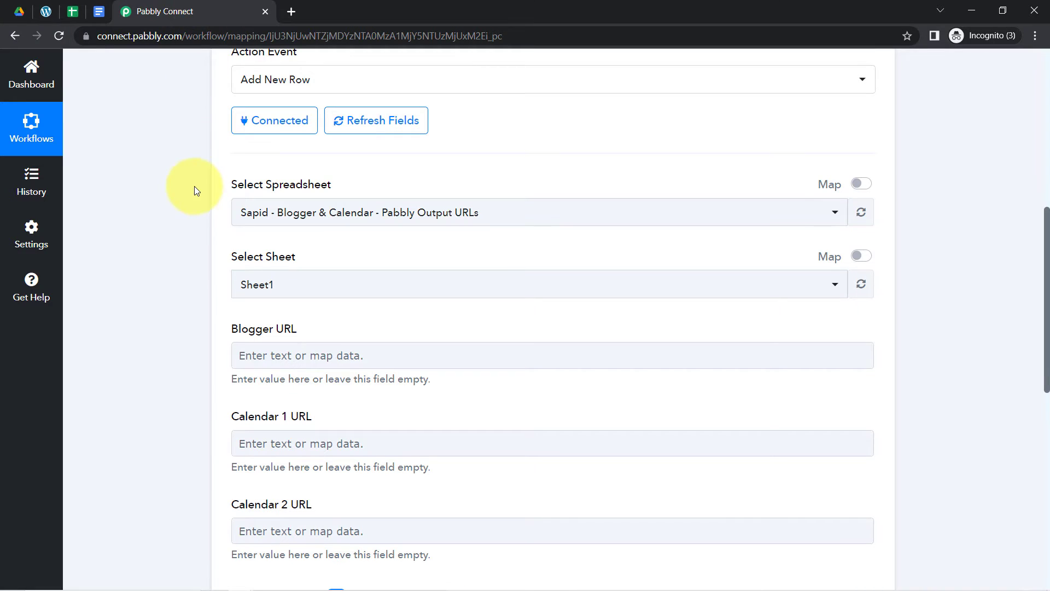
- Set the Google Sheets action's spreadsheet to WooCommerce Orders and check that choice against the title of the open spreadsheet
click(271, 213)
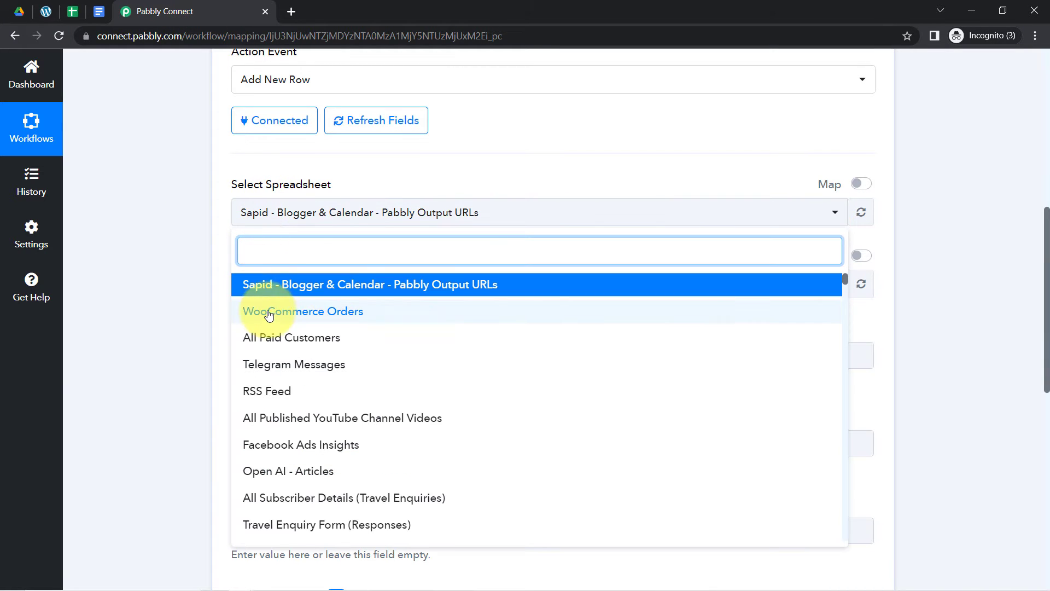
click(340, 314)
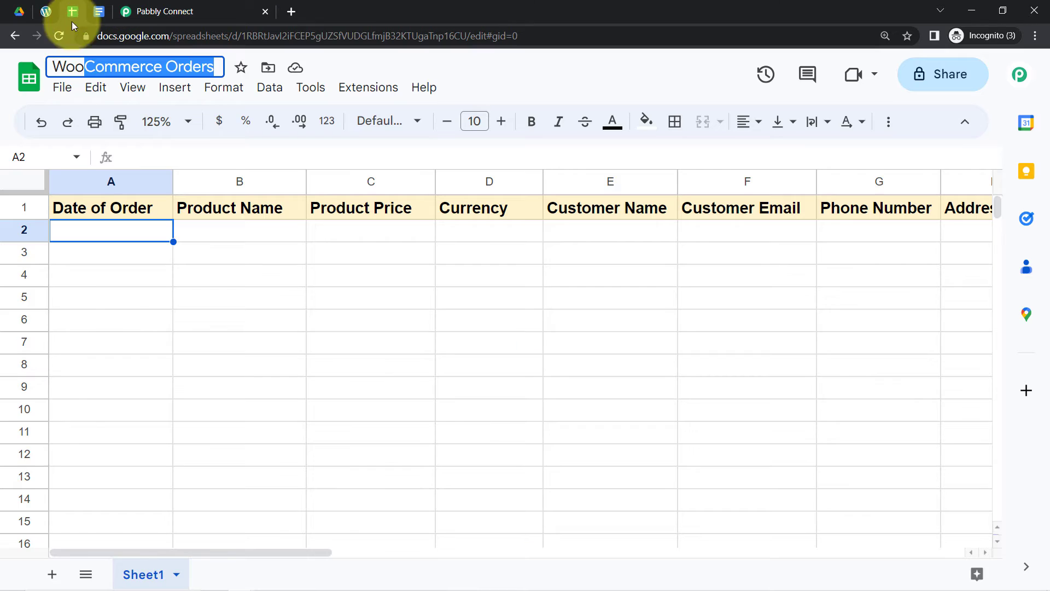
click(72, 11)
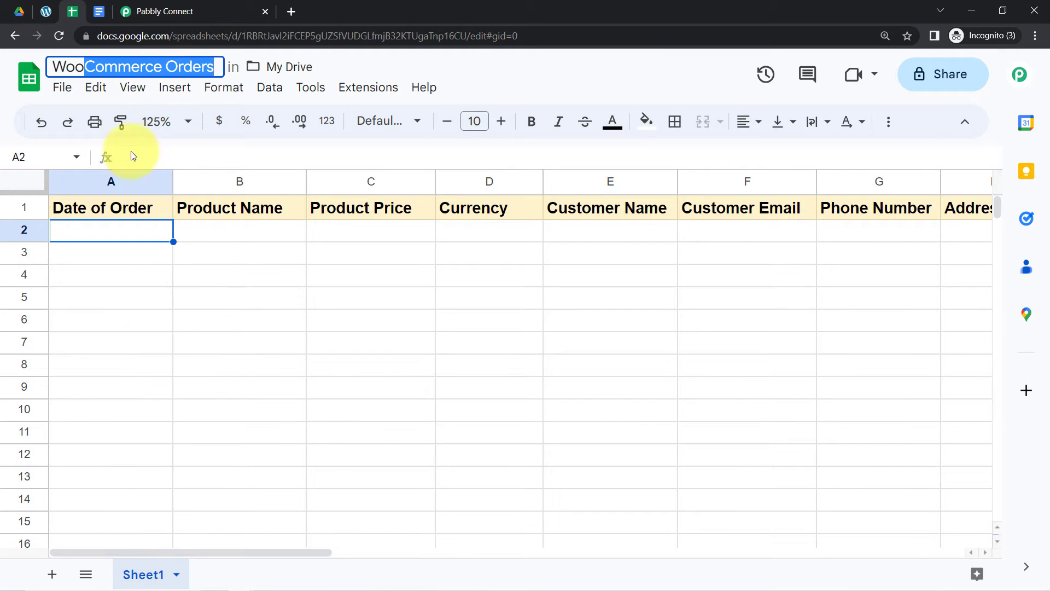
click(135, 6)
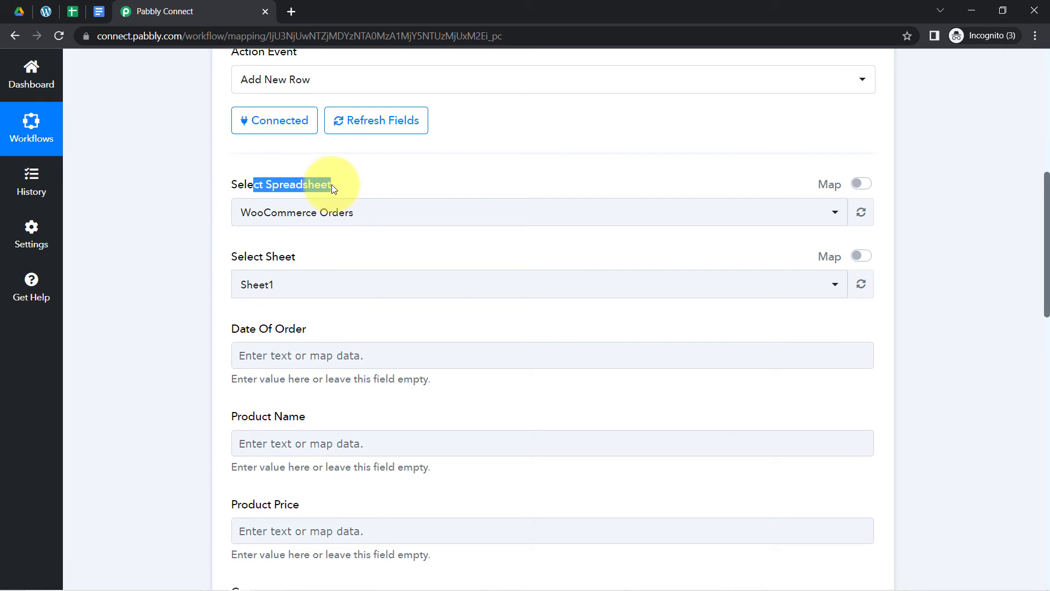
drag(238, 256, 297, 257)
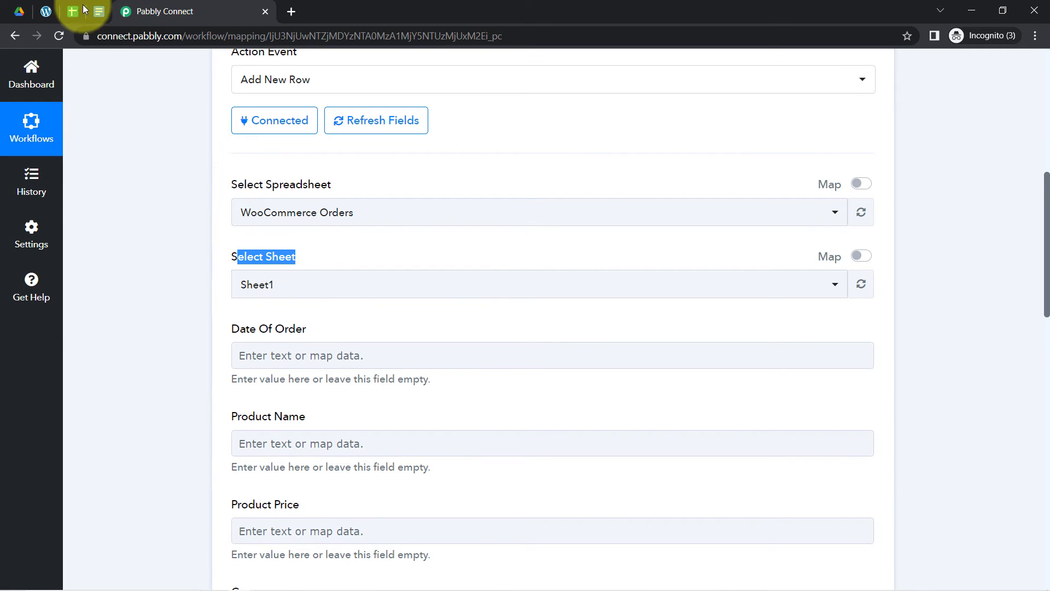
- Examine the column headings in Sheet1 of the WooCommerce Orders spreadsheet, from Date of Order through Address
click(82, 10)
click(85, 178)
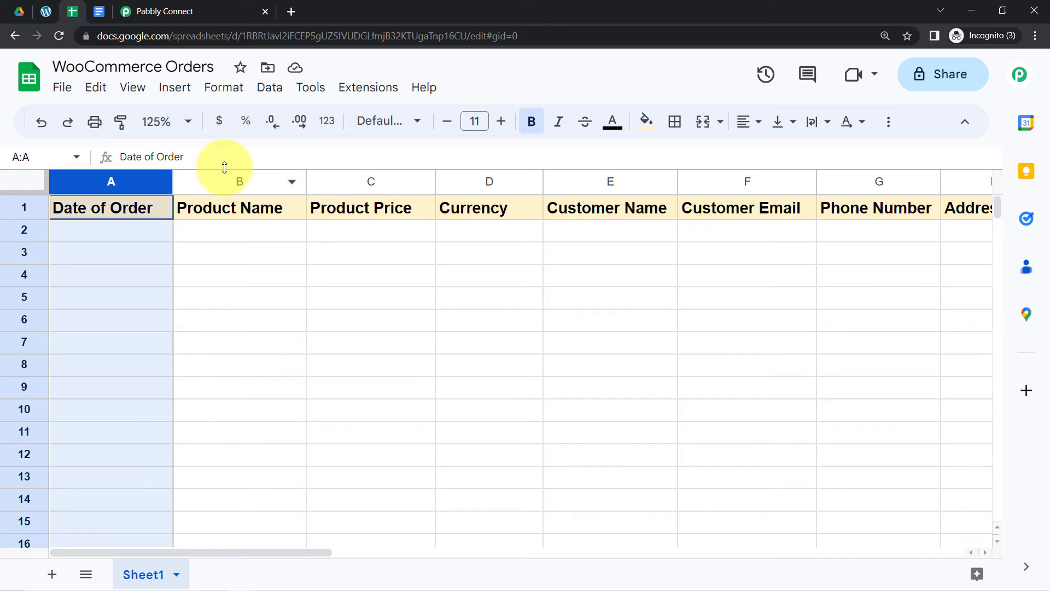
click(224, 180)
click(379, 175)
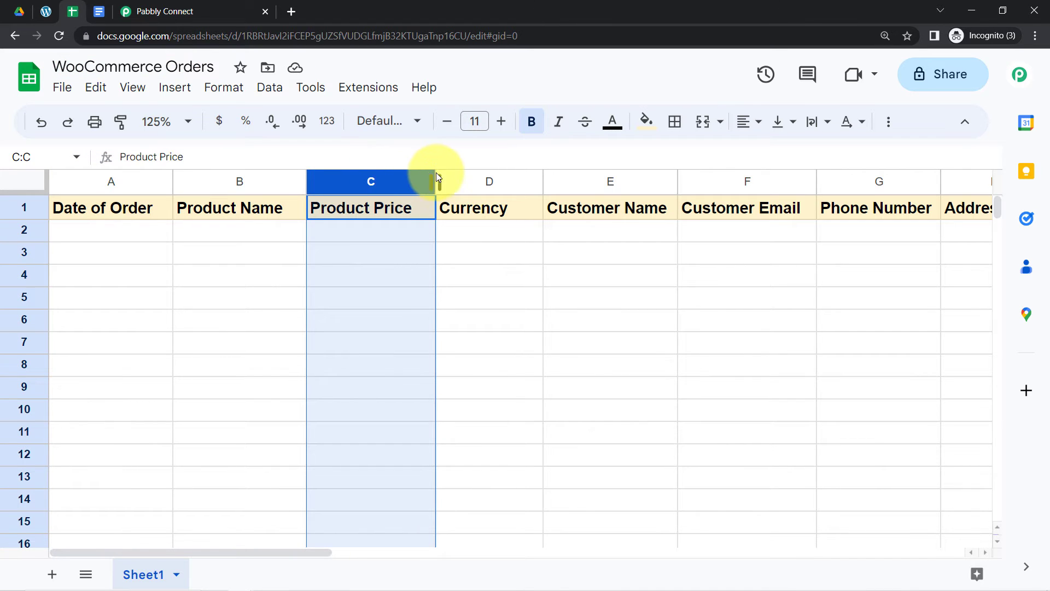
click(472, 177)
click(607, 181)
click(712, 184)
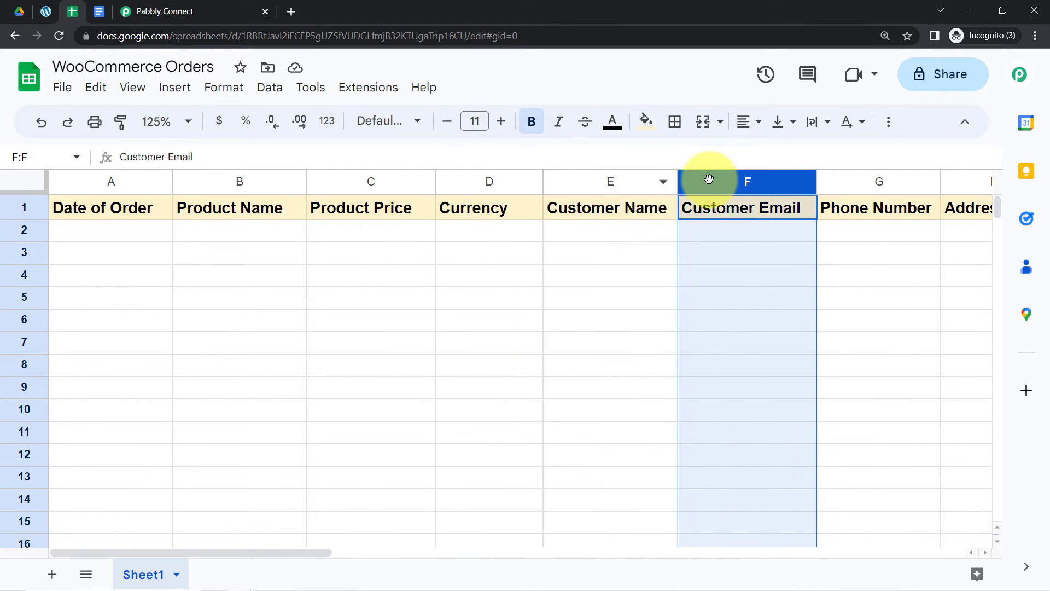
click(865, 176)
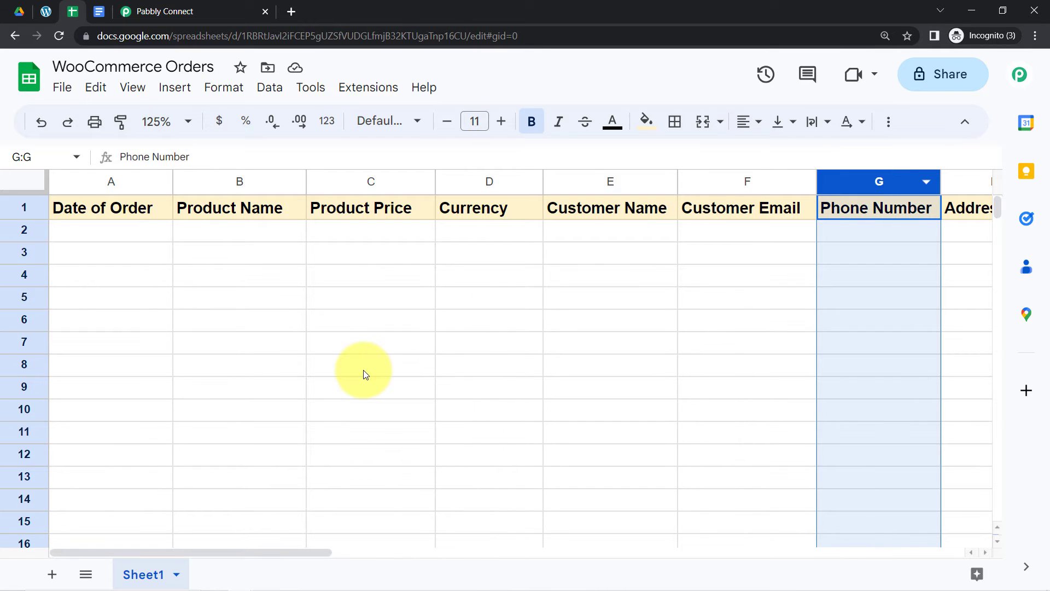
click(363, 368)
click(101, 214)
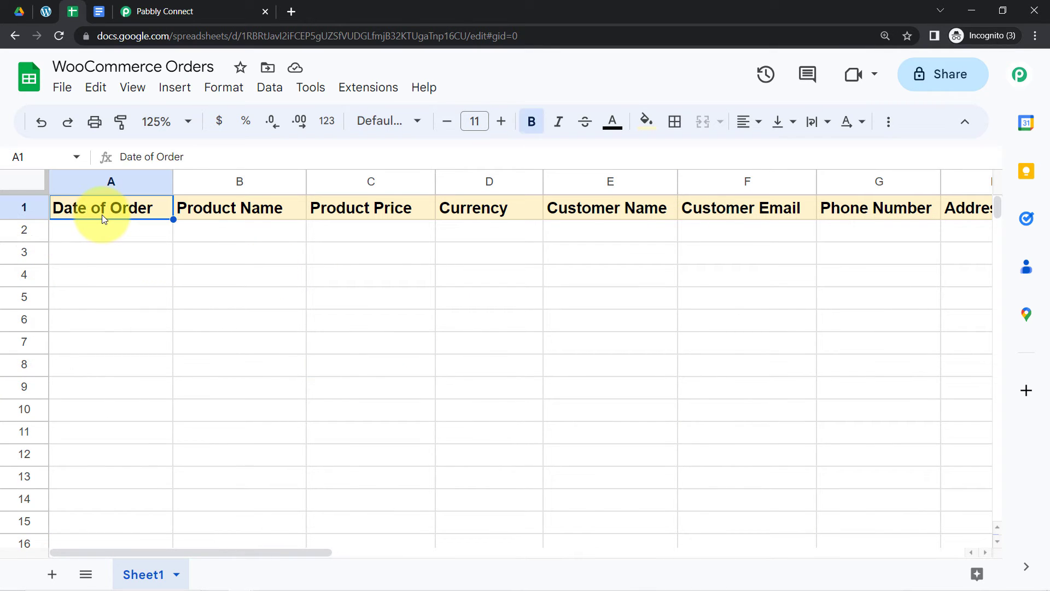
key(Right)
key(Right)
key(Right)
key(Right)
key(Right)
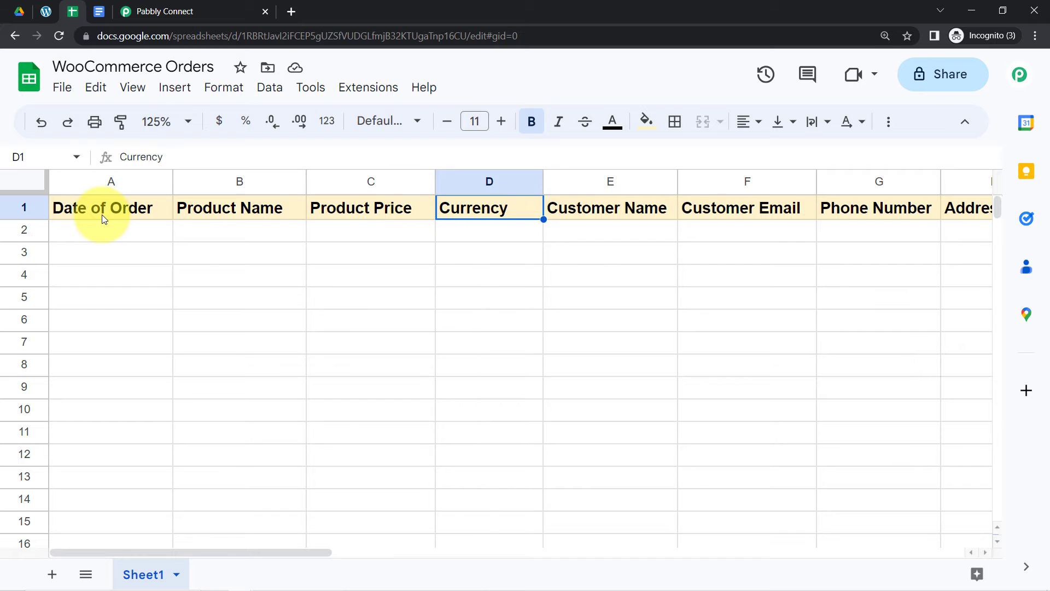
key(Right)
key(Right)
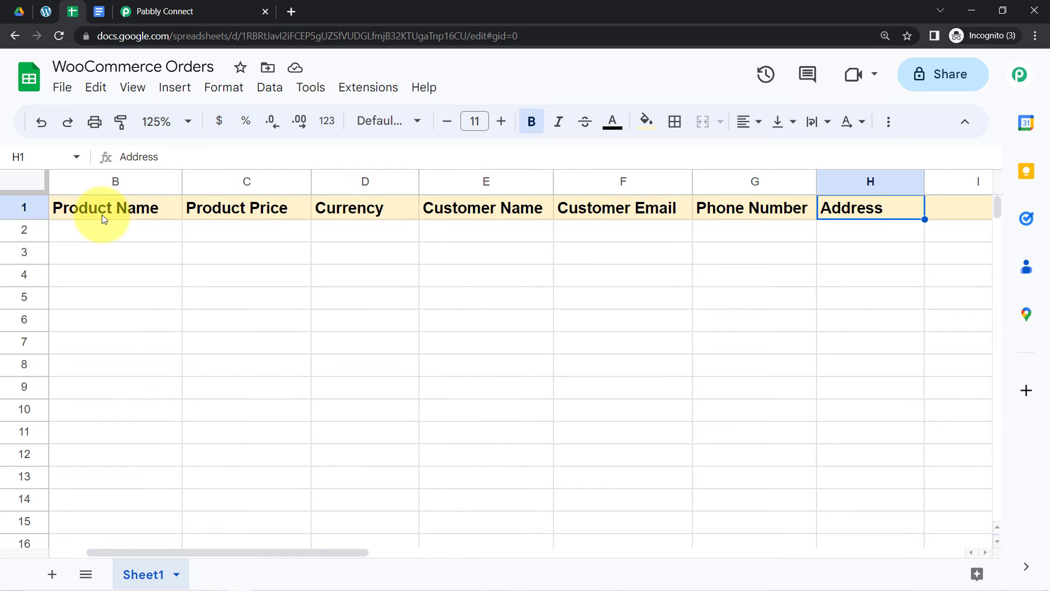
- Compare the Google Sheets action's row fields in Pabbly Connect, from Date Of Order to Address, with the columns in the spreadsheet
click(161, 11)
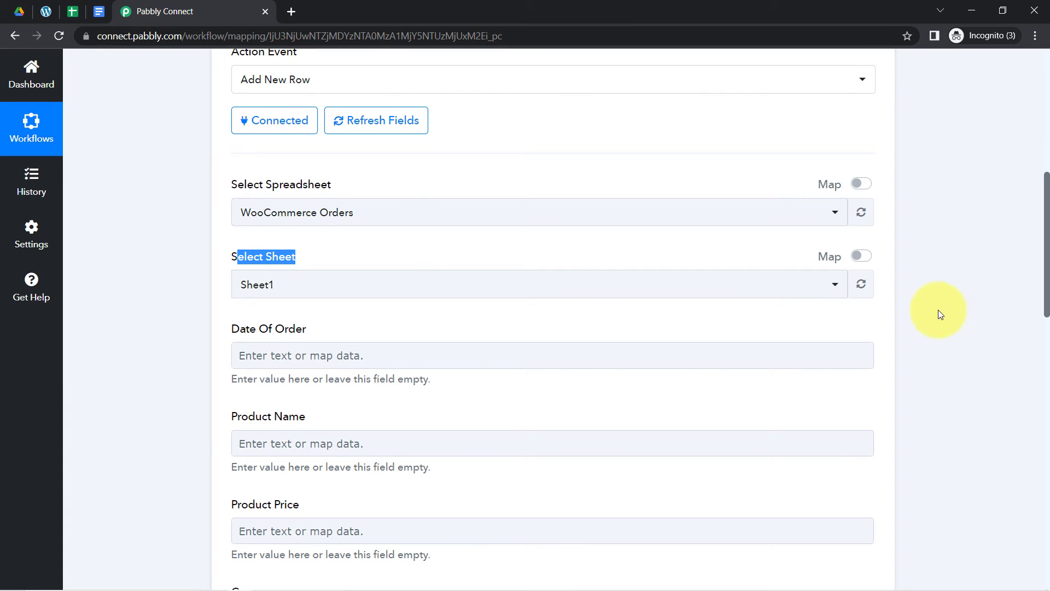
drag(1047, 190, 1044, 237)
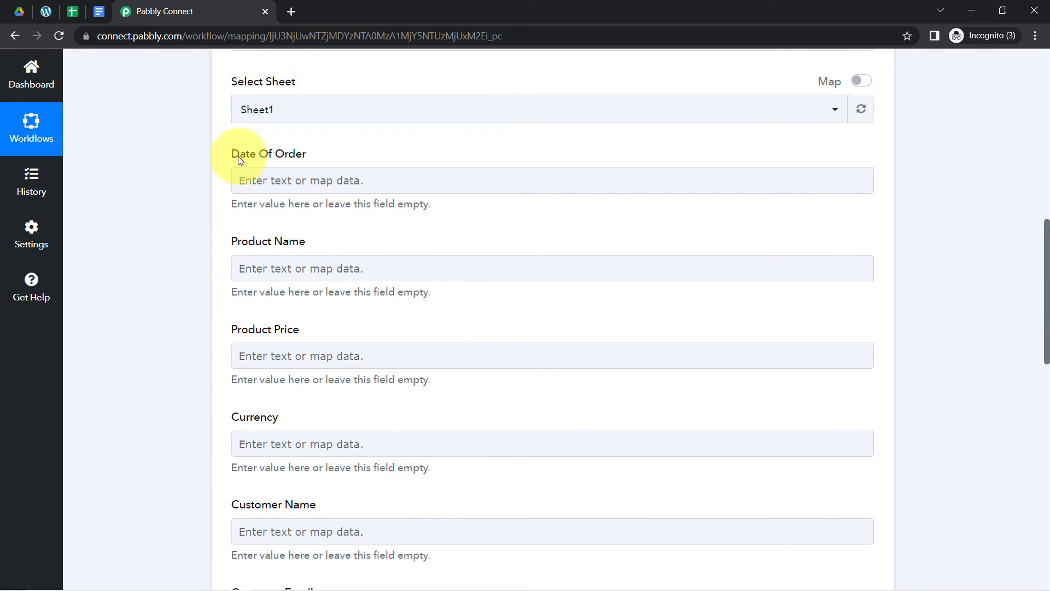
drag(239, 156, 294, 156)
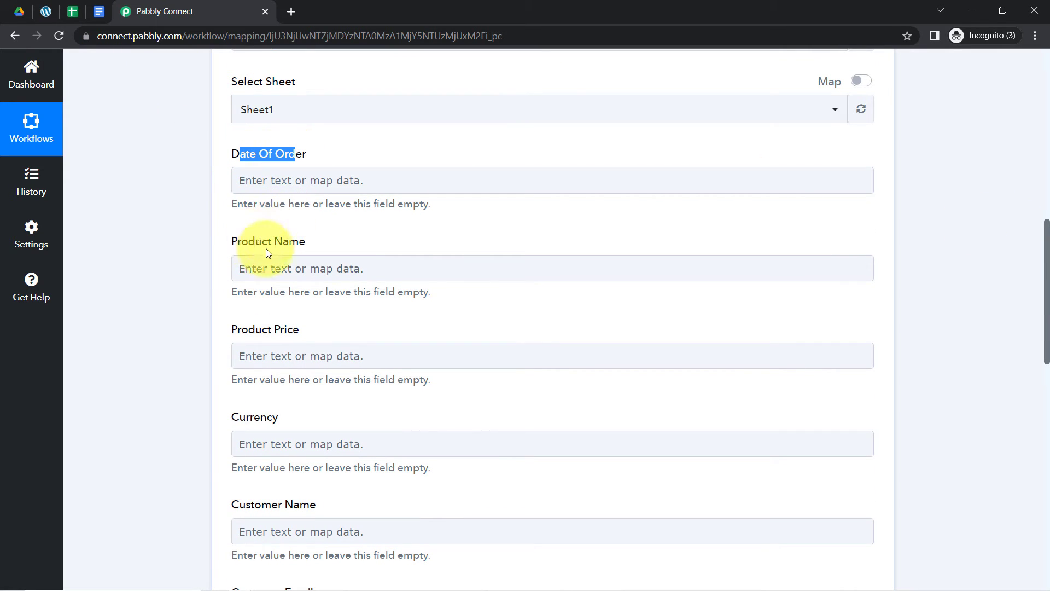
scroll(328, 306, down, 1)
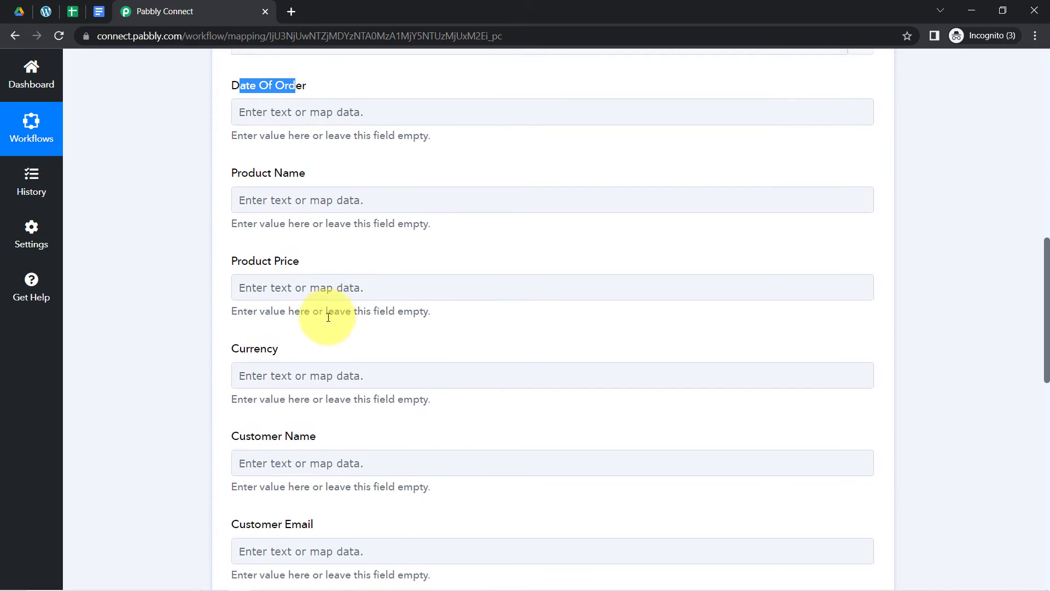
scroll(372, 408, down, 2)
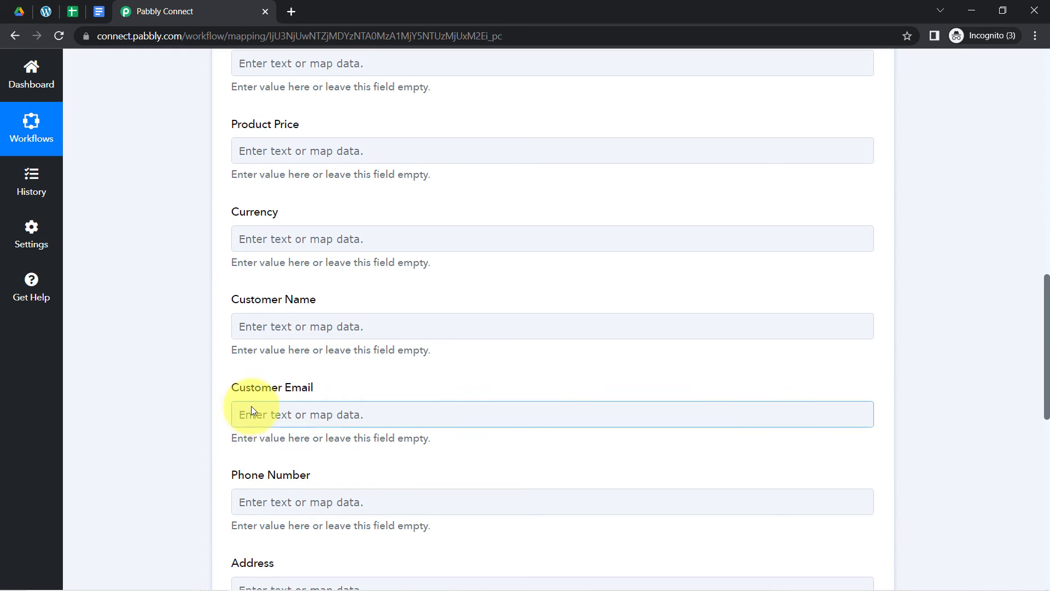
scroll(241, 410, down, 2)
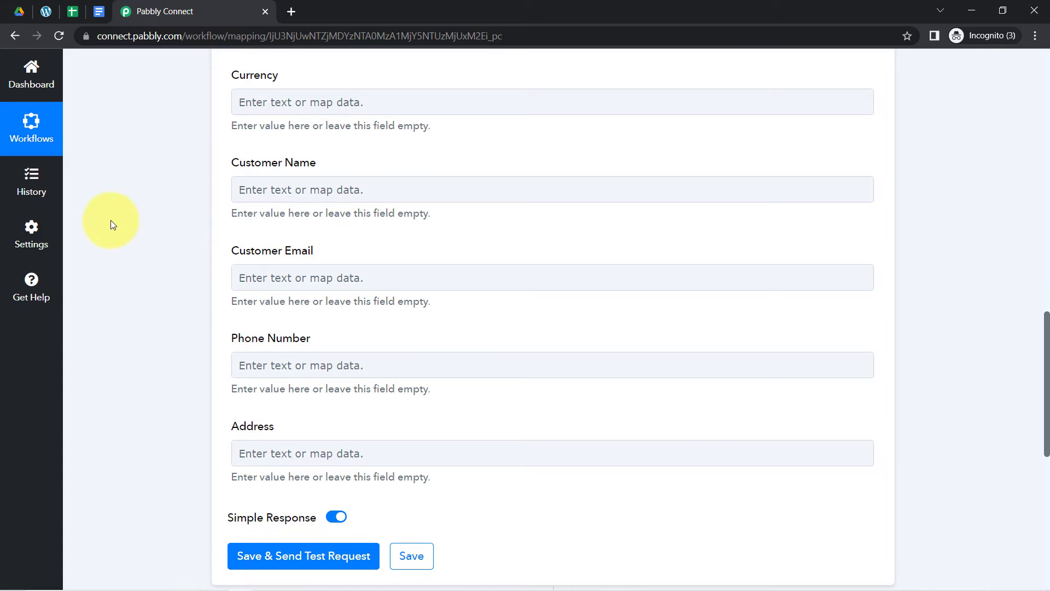
click(72, 6)
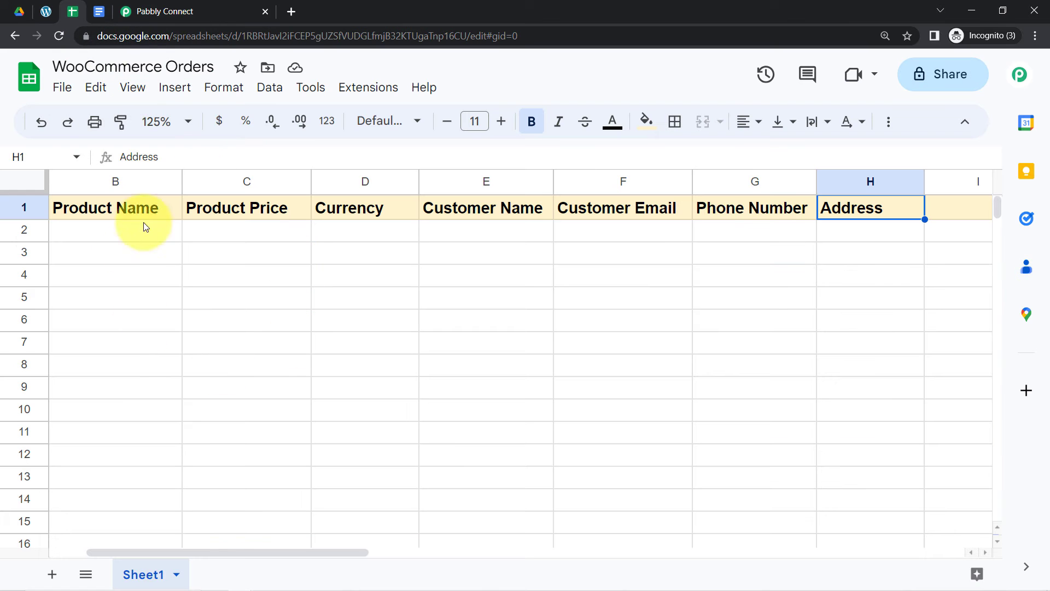
click(320, 253)
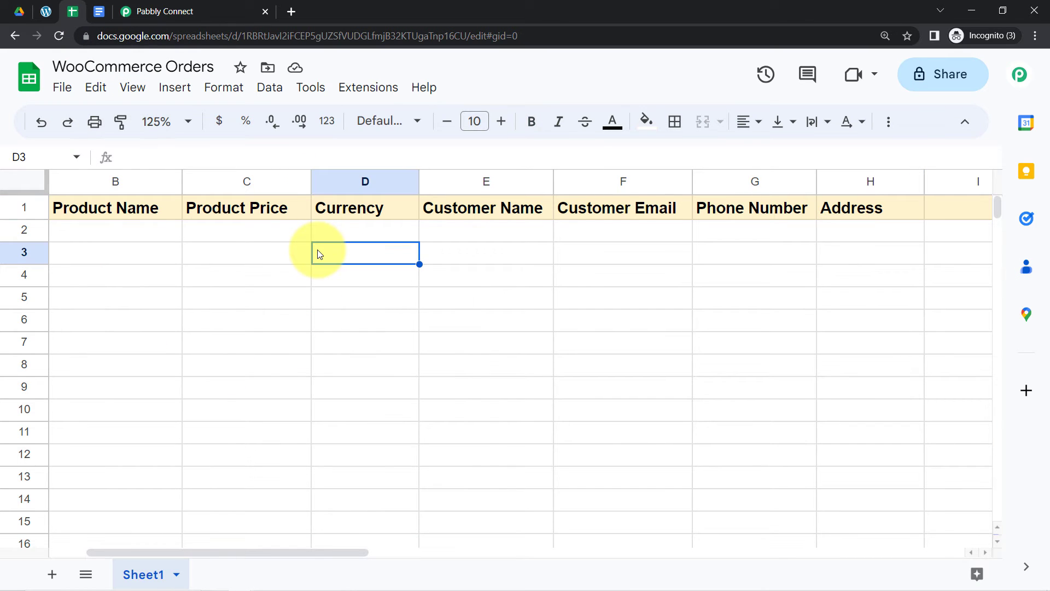
click(864, 180)
click(941, 181)
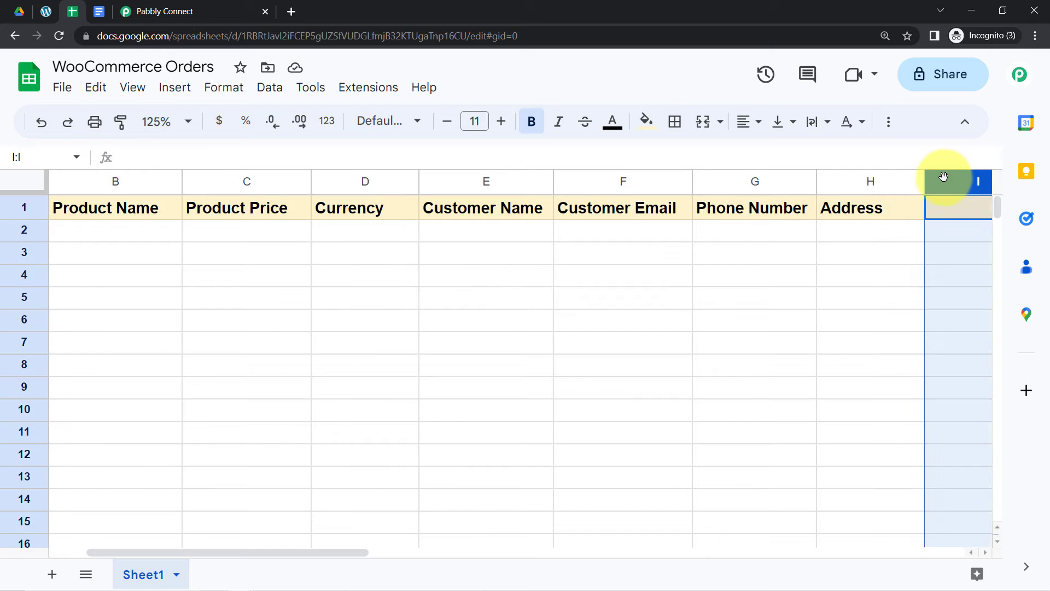
click(191, 7)
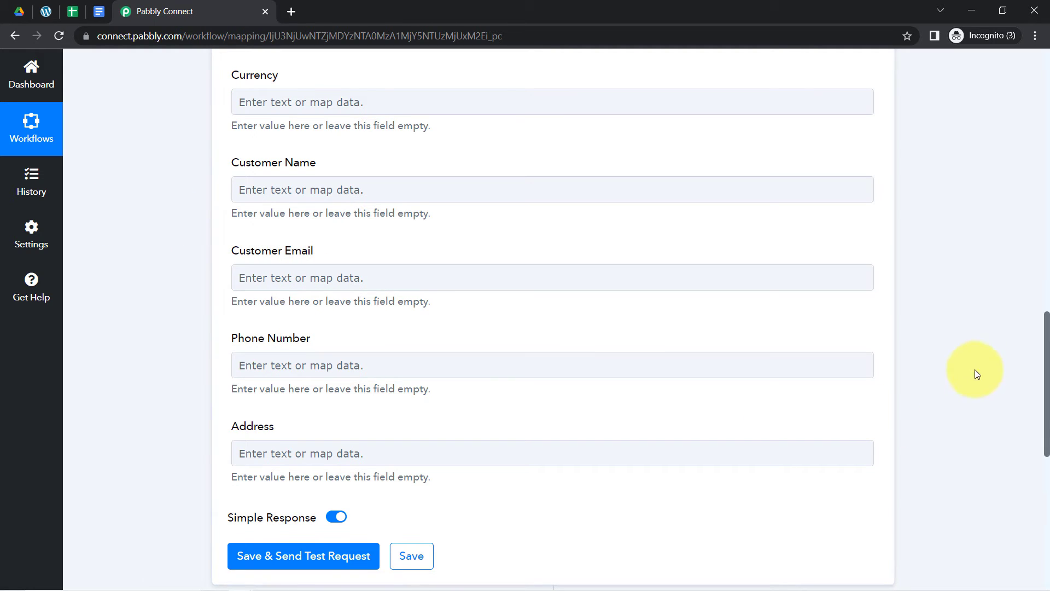
- Expand the WooCommerce trigger step and examine the order details in its received webhook response
drag(1046, 410, 1035, 168)
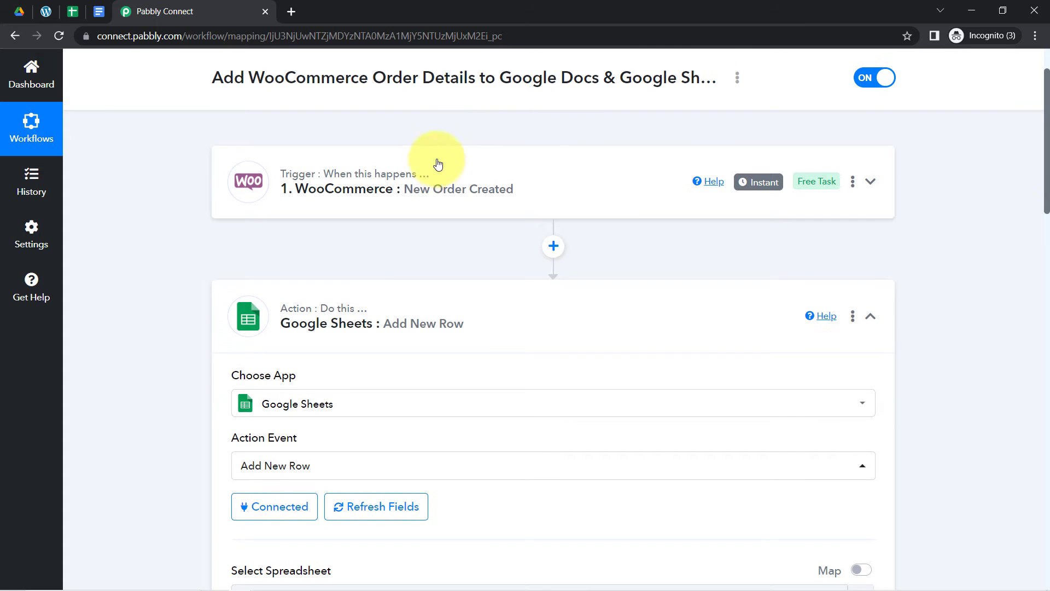
click(436, 161)
scroll(173, 358, down, 5)
scroll(173, 359, down, 1)
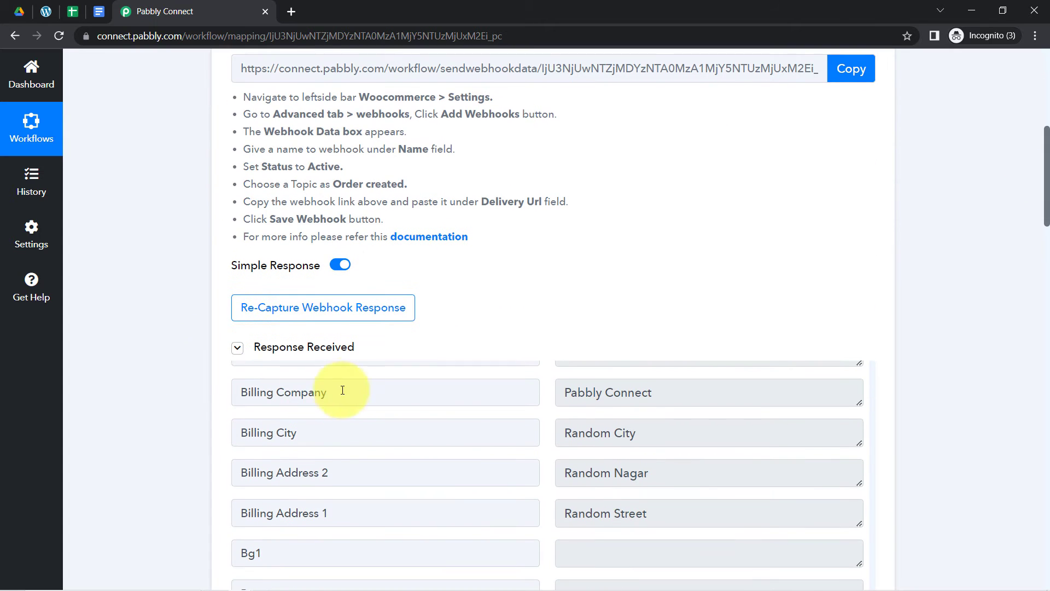
mouse_move(269, 353)
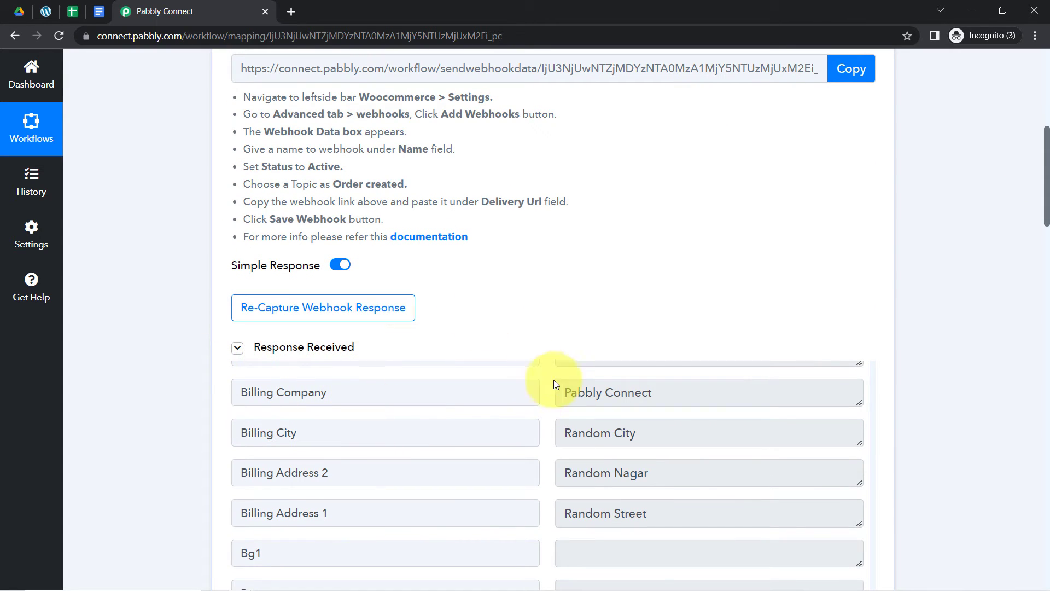
scroll(1039, 181, down, 3)
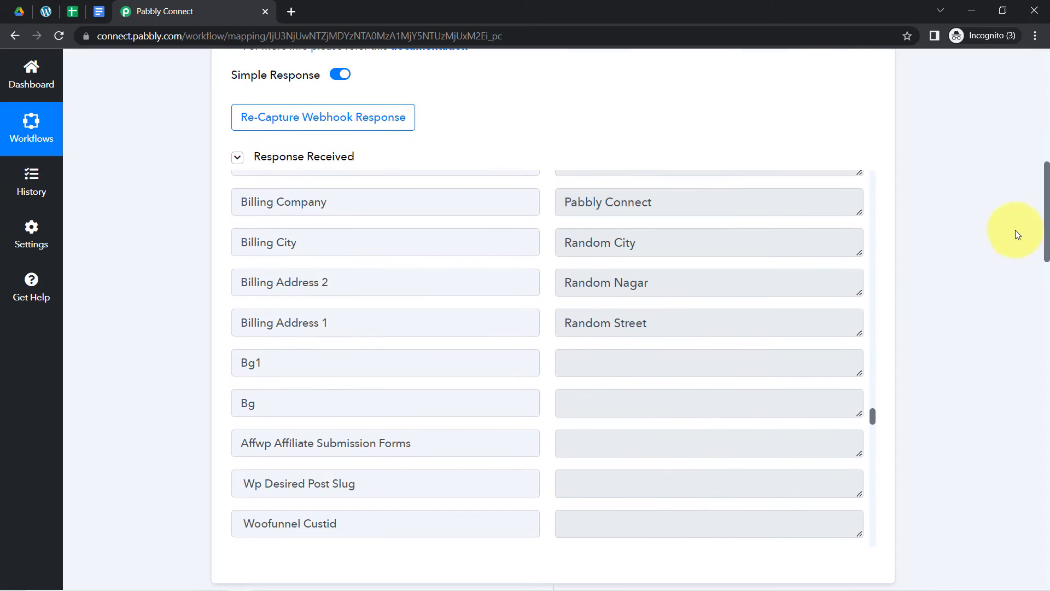
double_click(625, 243)
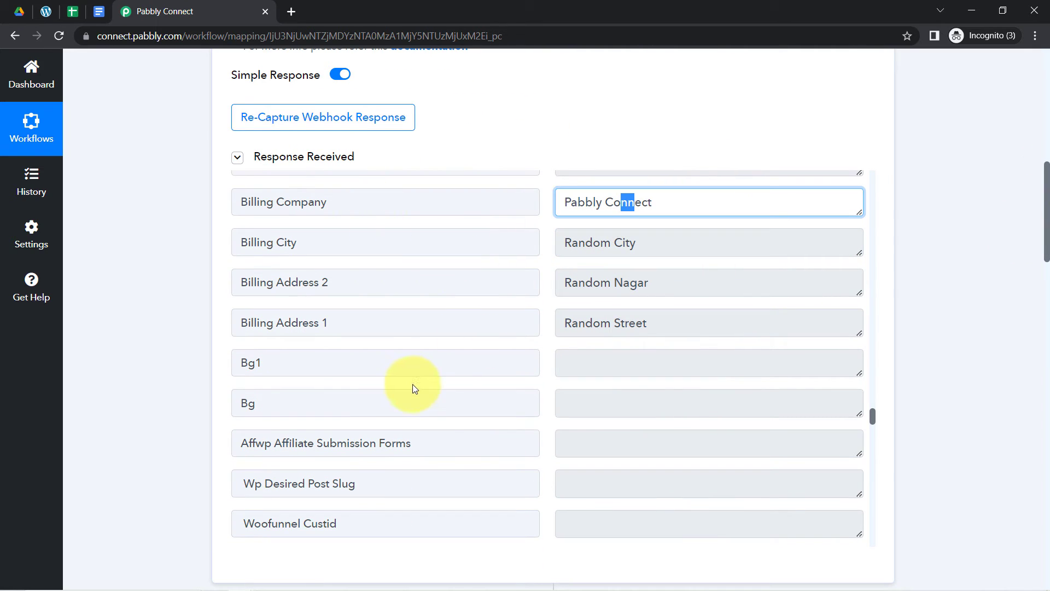
drag(1046, 192, 974, 373)
click(266, 153)
text(345)
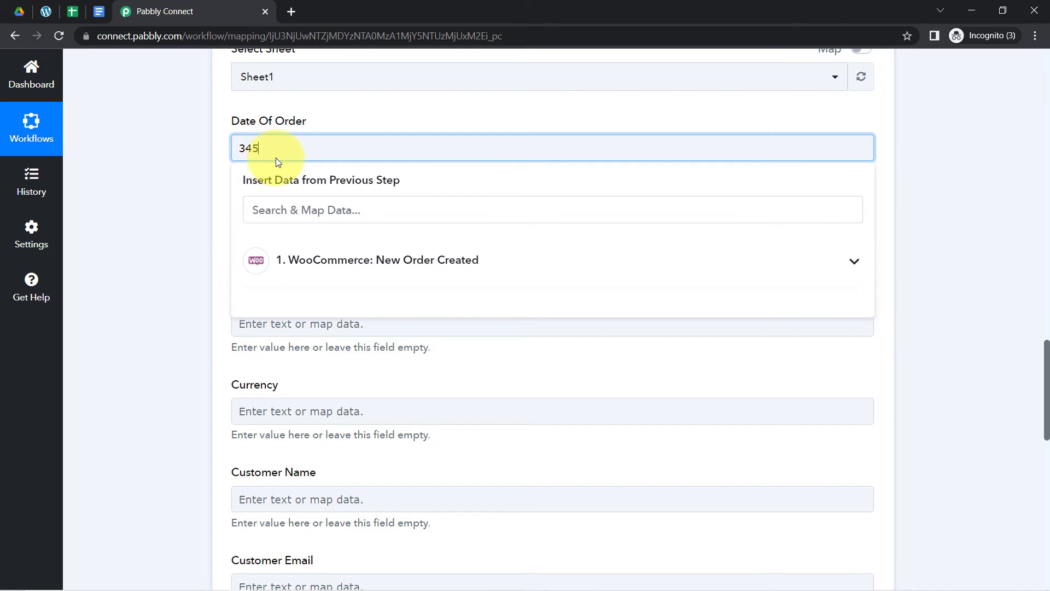
drag(275, 153, 206, 155)
key(BackSpace)
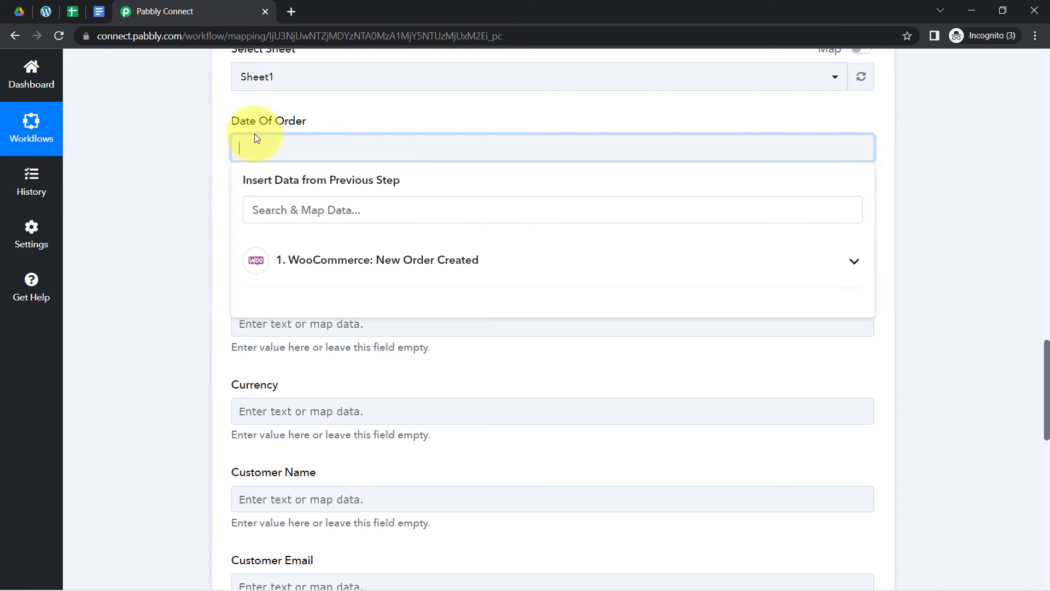
click(46, 12)
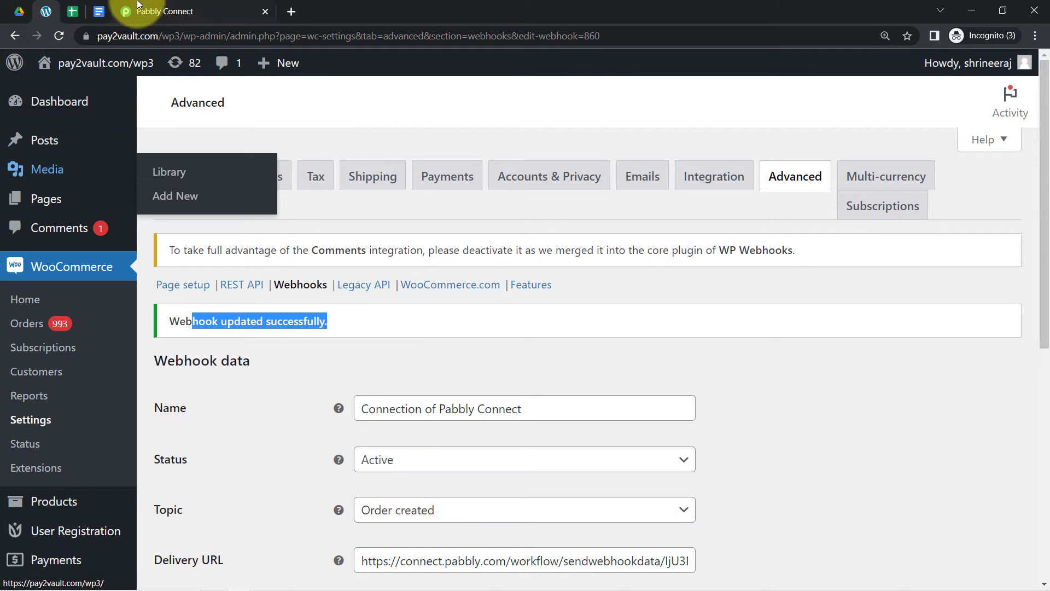
click(187, 12)
click(168, 110)
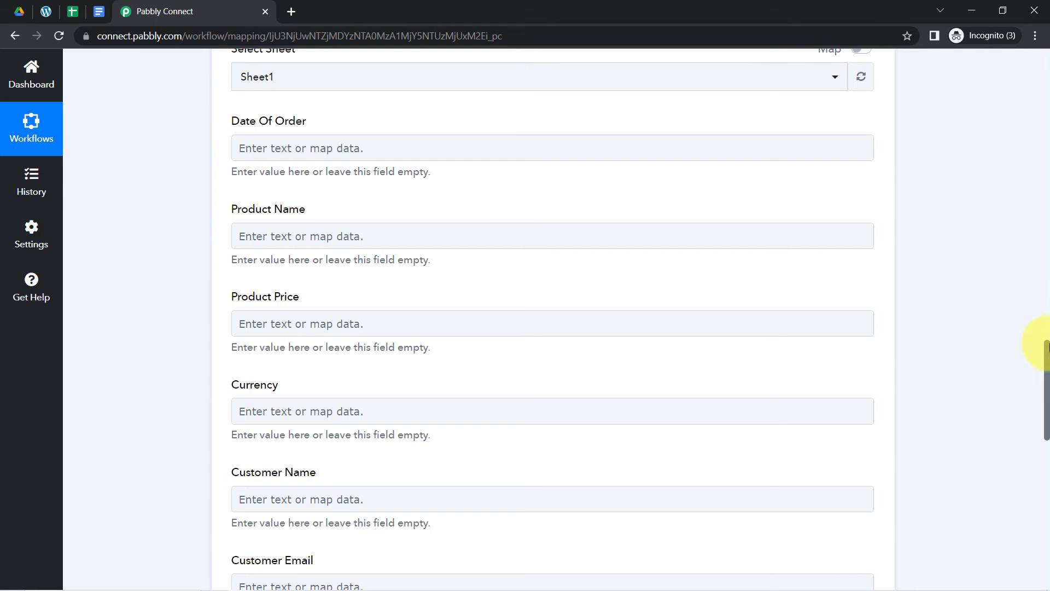
- Map the Date Of Order field to the WooCommerce order's Date Created value, searching the trigger data for "date"
drag(1047, 361, 995, 358)
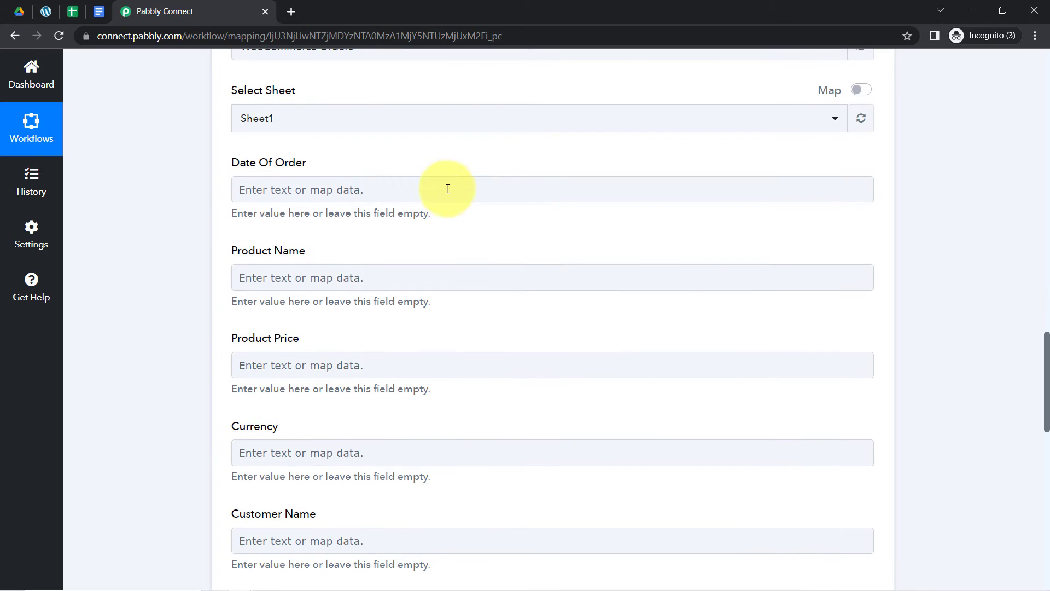
click(301, 192)
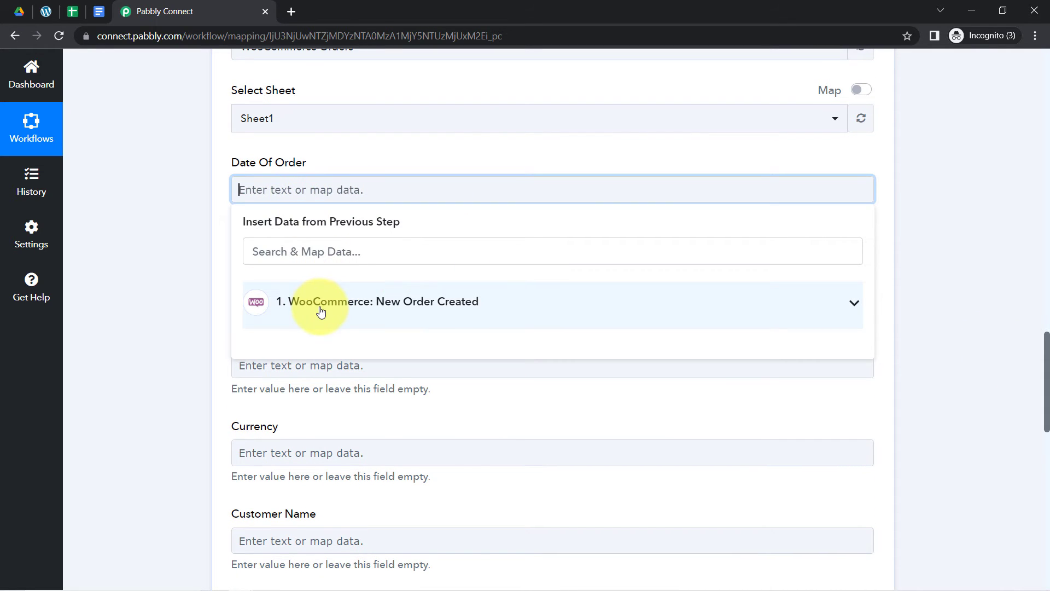
click(278, 252)
text(order)
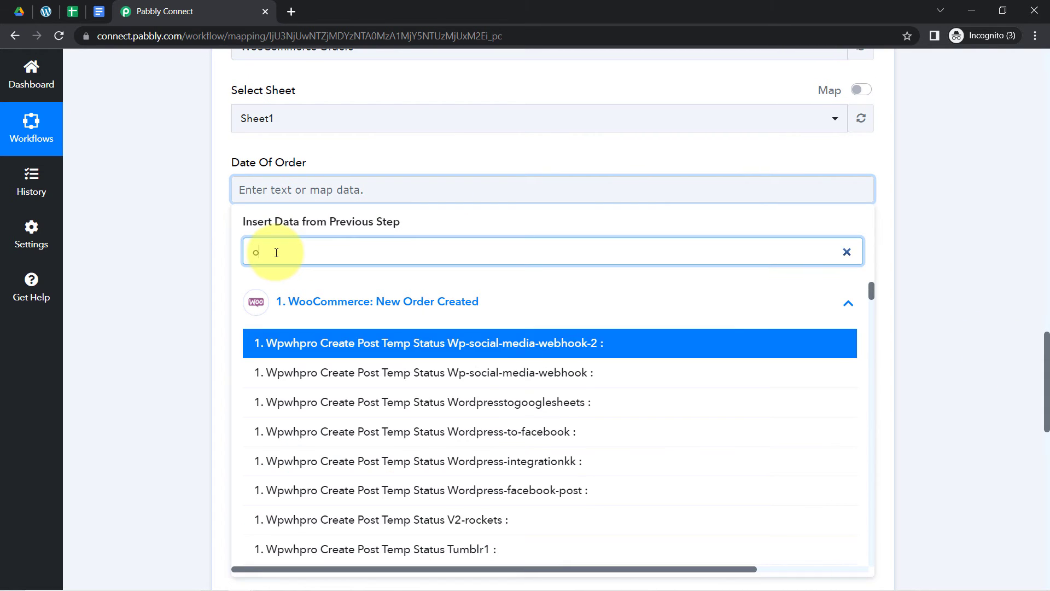
key(BackSpace)
key(BackSpace)
key(BackSpace)
key(BackSpace)
key(BackSpace)
text(date)
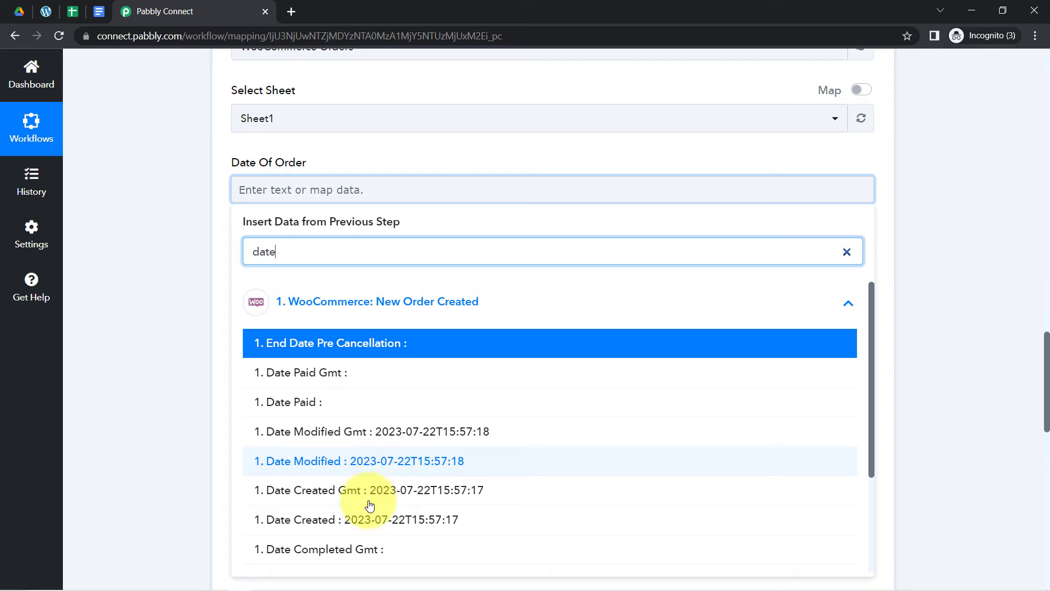
click(427, 523)
click(160, 265)
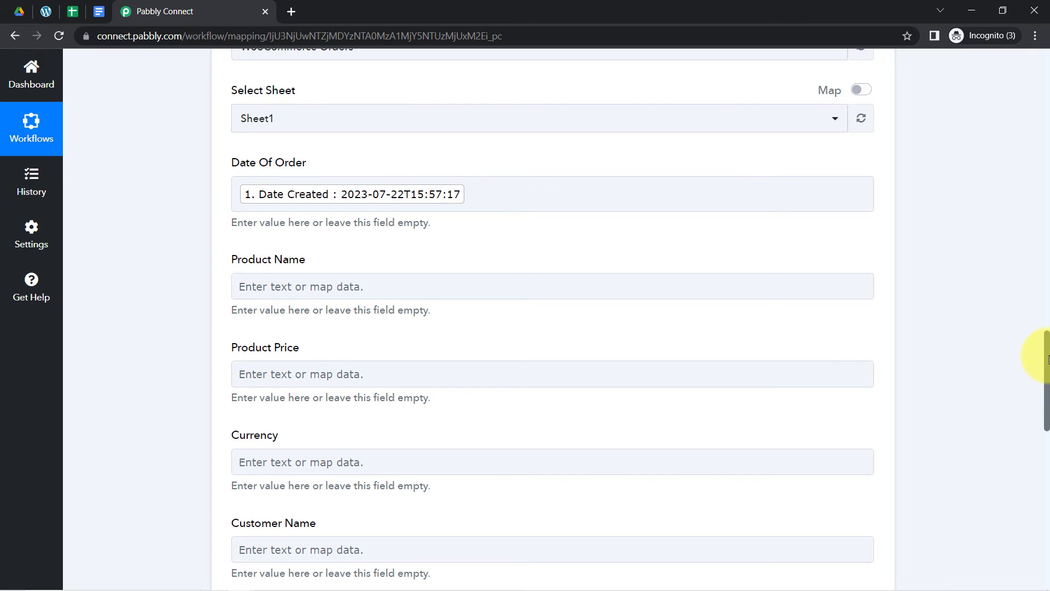
- Map the Product Name field to the order's Line Items 0 Name value, searching the trigger data for "shirt"
drag(1047, 358, 1047, 377)
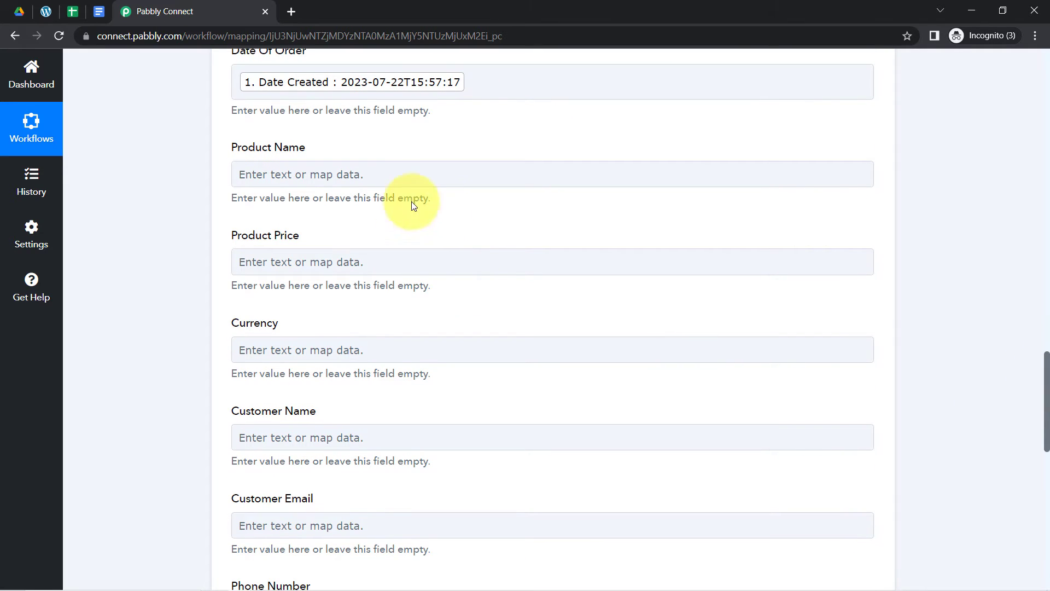
click(262, 165)
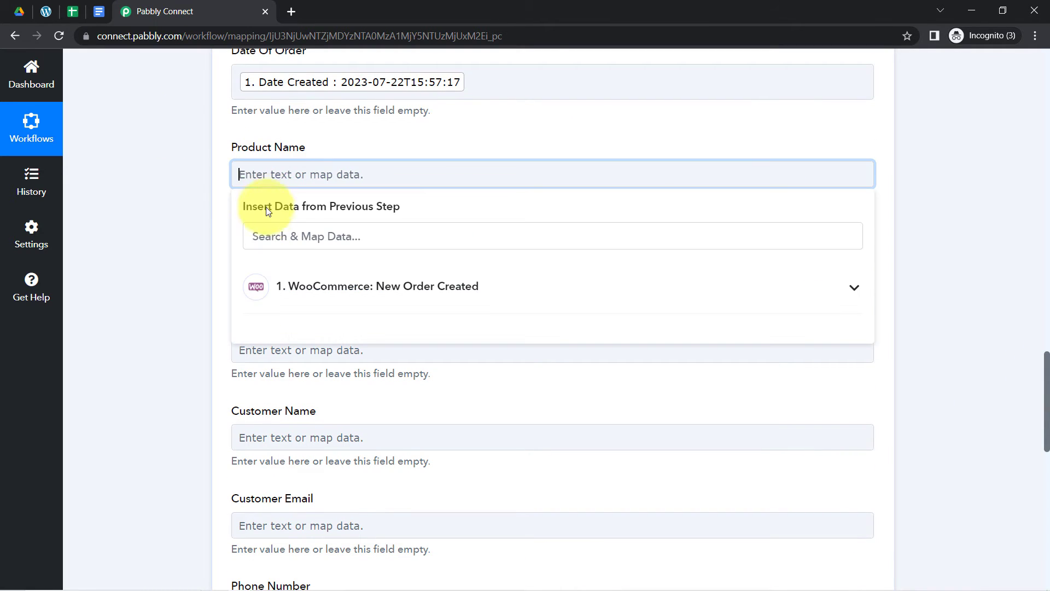
click(268, 234)
text(tsh)
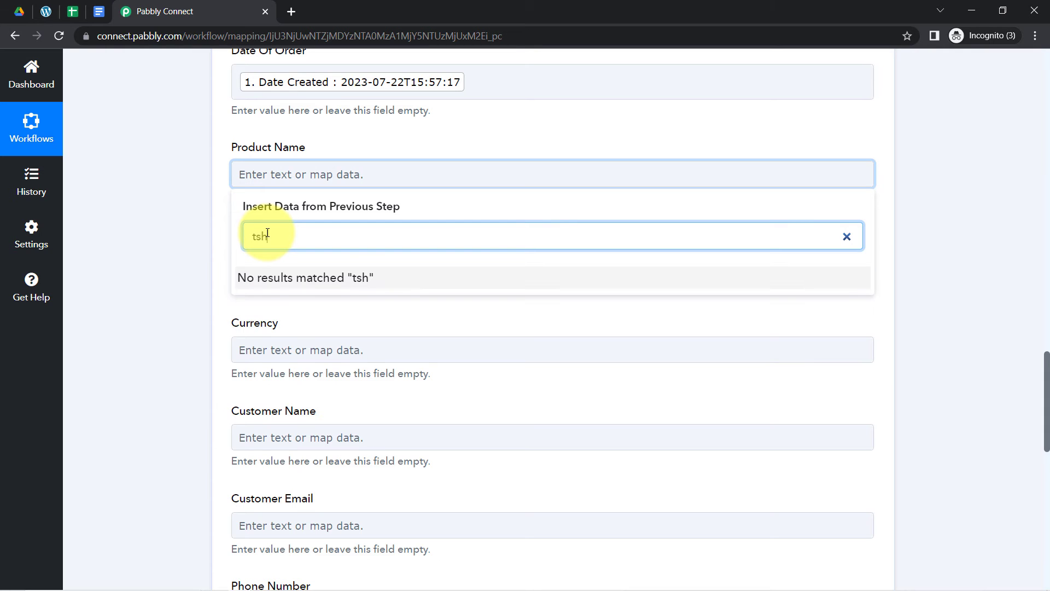
key(BackSpace)
key(BackSpace)
key(BackSpace)
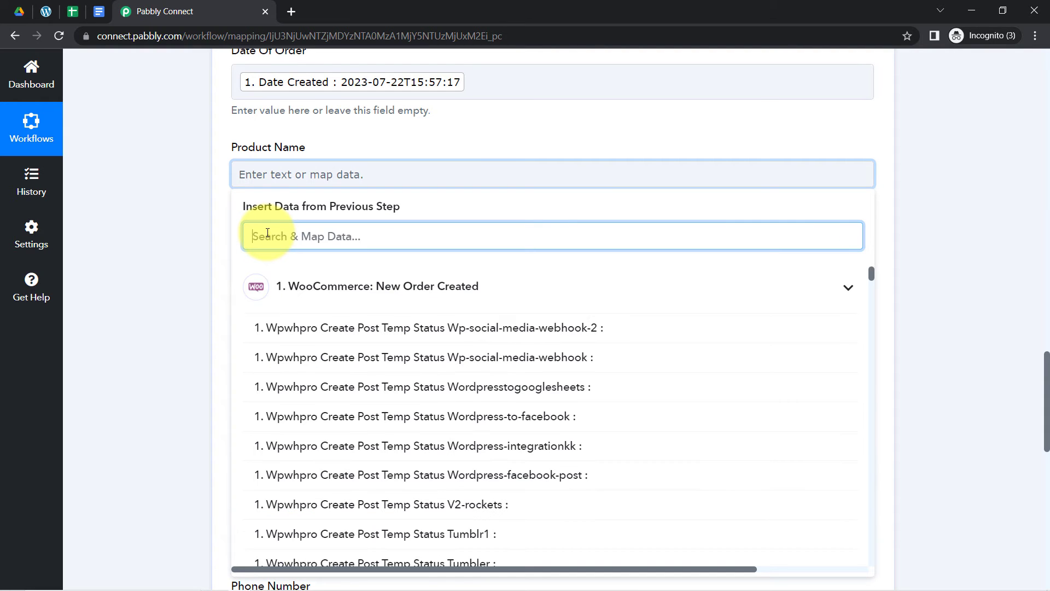
text(shirt)
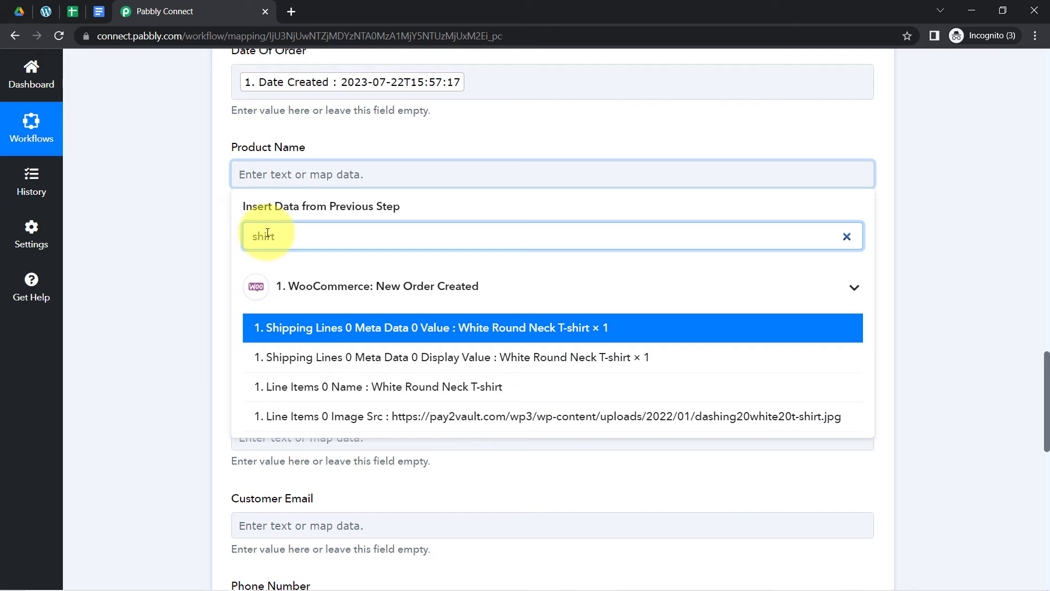
click(421, 386)
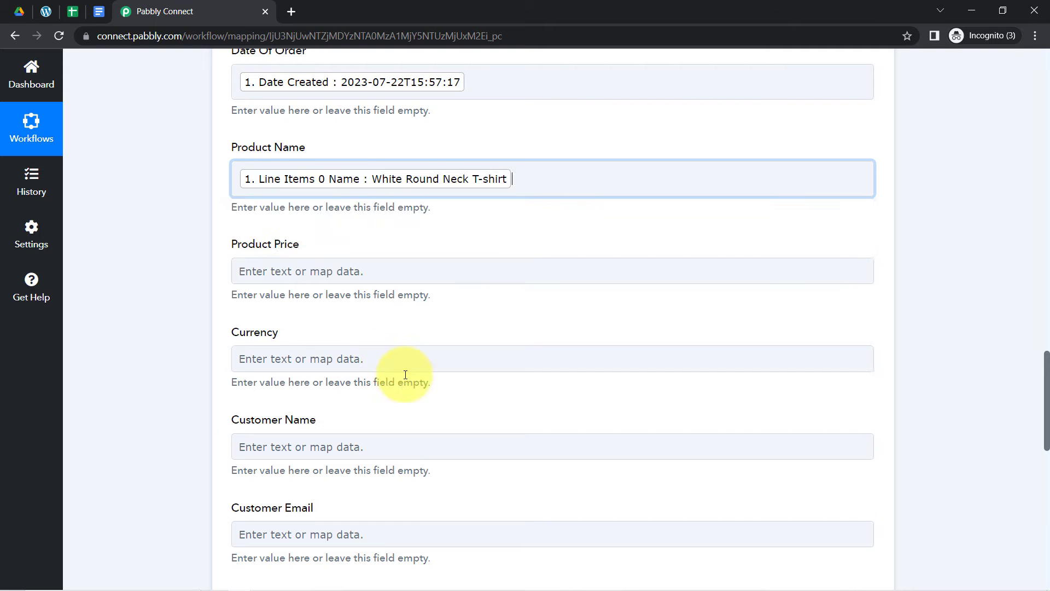
click(194, 291)
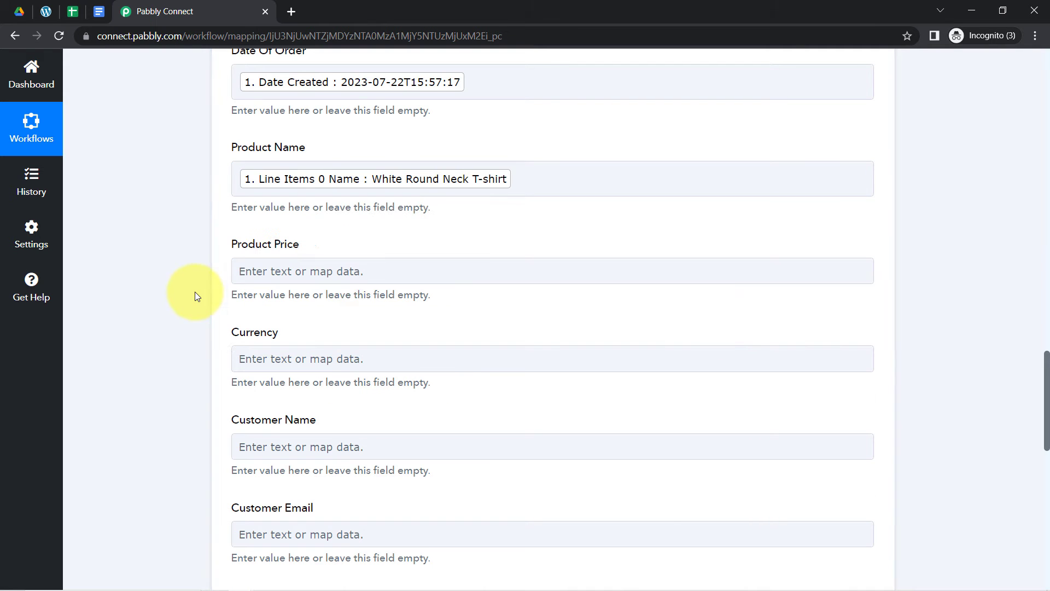
- Map the Product Price field to the order's Line Items 0 Price value from the WooCommerce trigger data
click(267, 272)
click(261, 334)
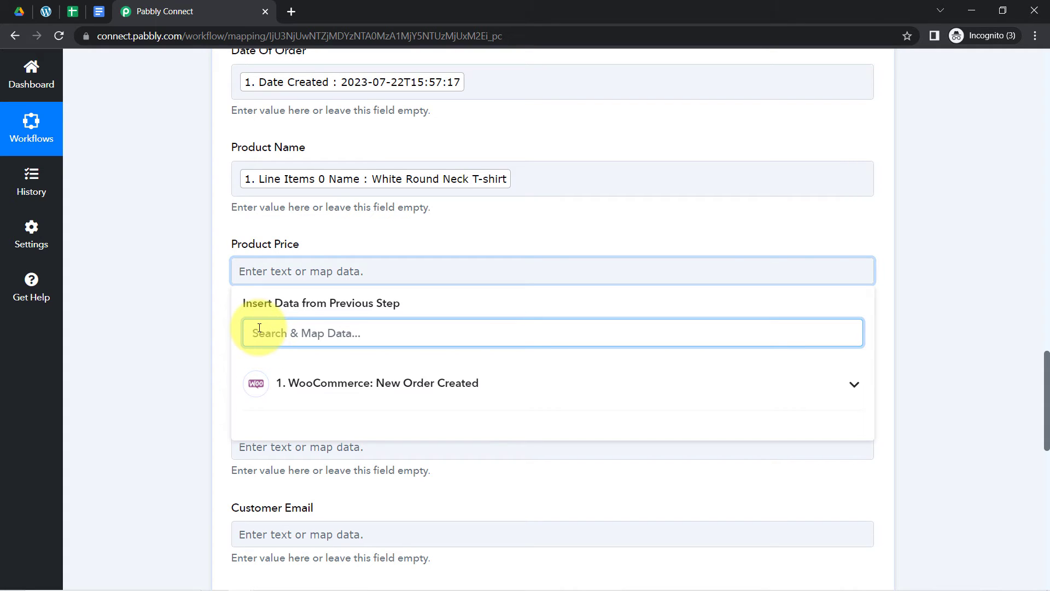
click(268, 383)
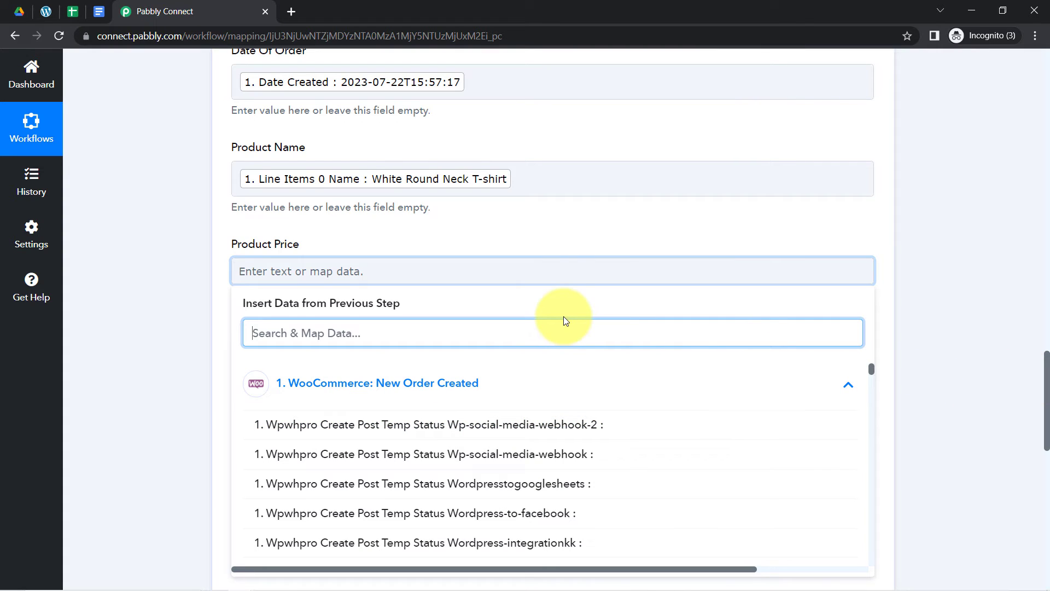
text(pric)
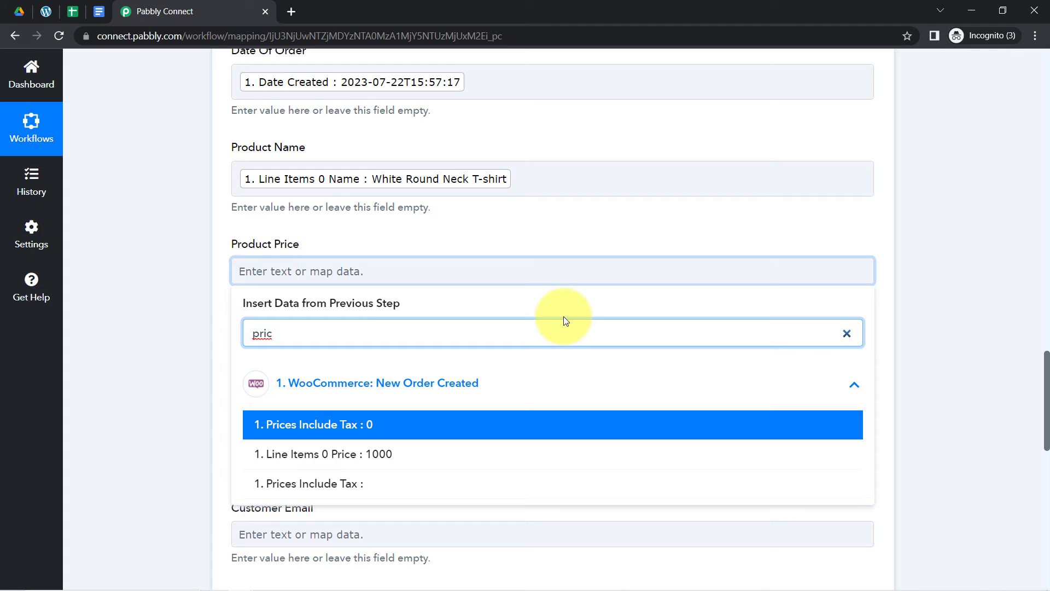
click(352, 453)
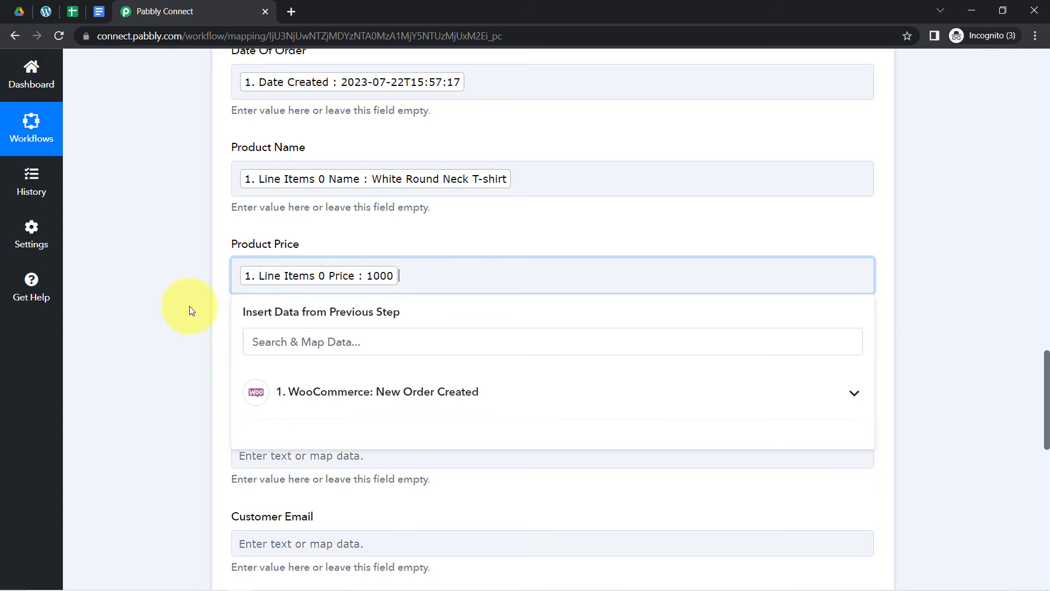
click(188, 305)
- Map the Currency field to the WooCommerce order's Currency value, searching the trigger data for "inr"
scroll(183, 303, down, 5)
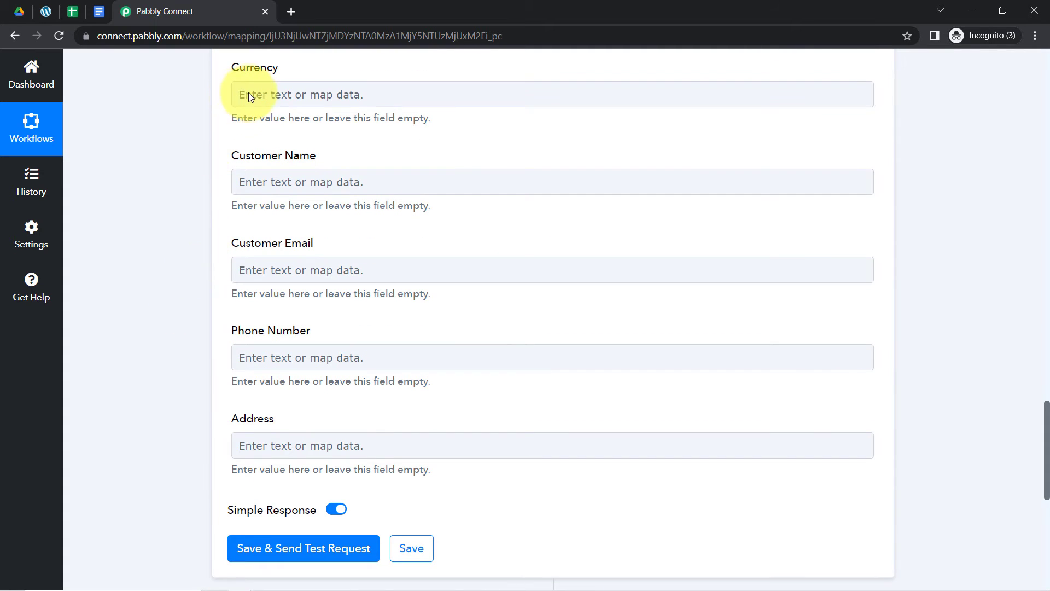
click(248, 95)
click(261, 154)
text(in)
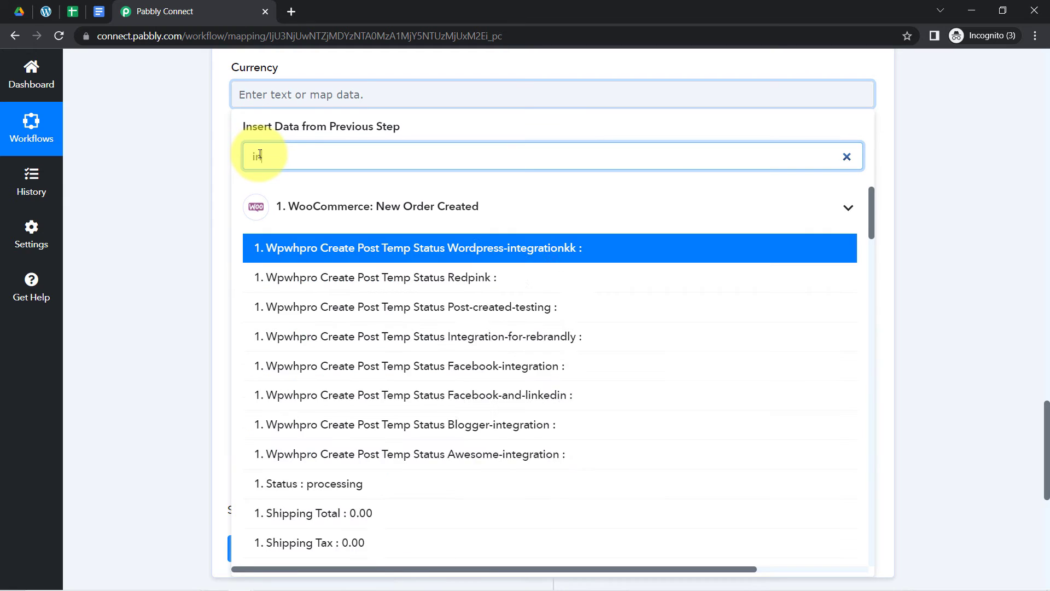
text(r)
click(268, 250)
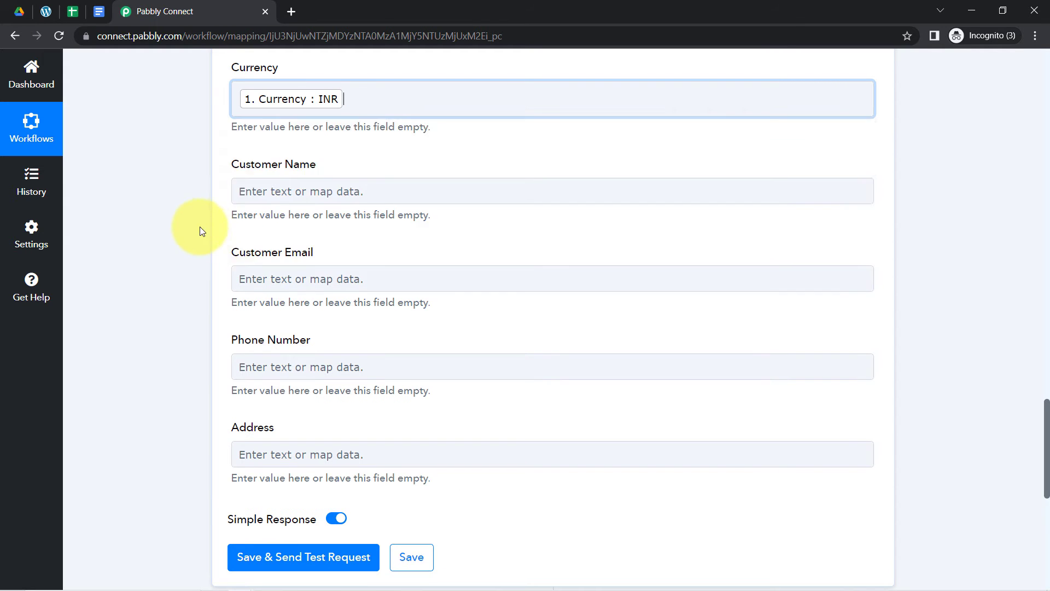
- Map the Customer Name field to the order's Shipping First Name followed by its Shipping Last Name
click(312, 191)
click(292, 253)
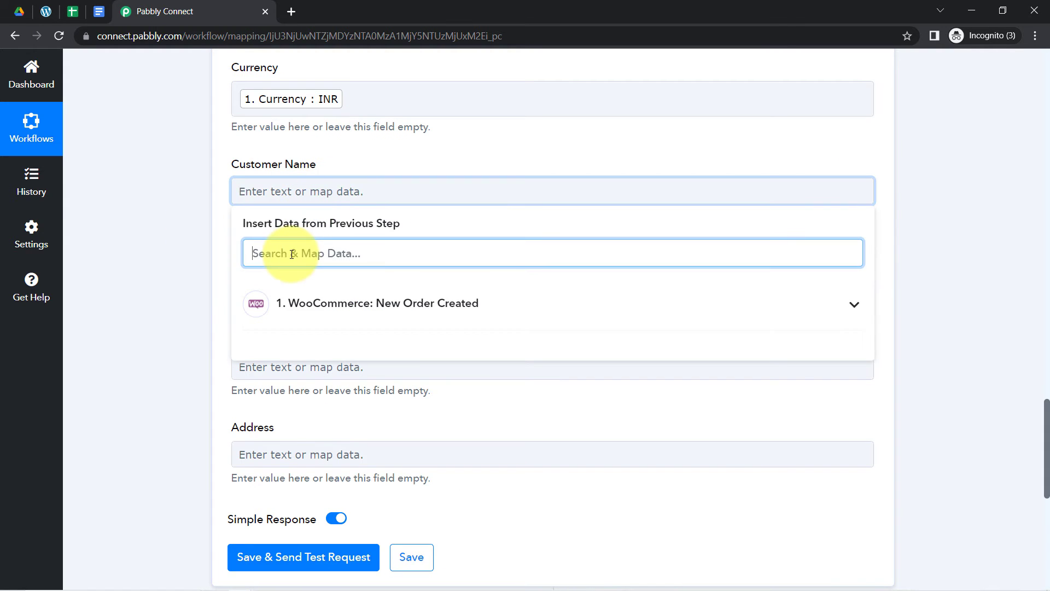
text(dumm)
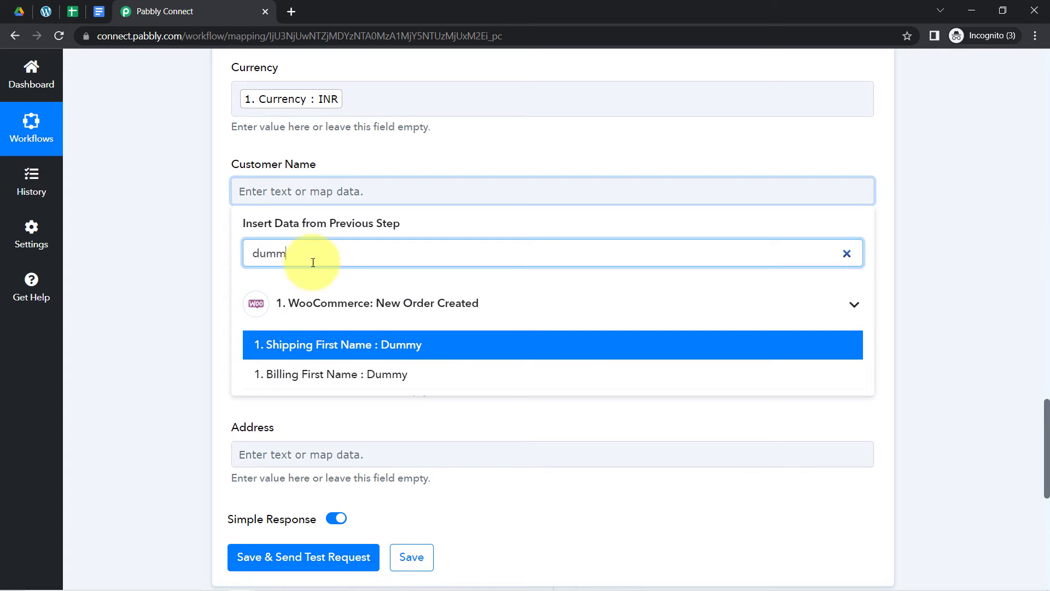
click(355, 334)
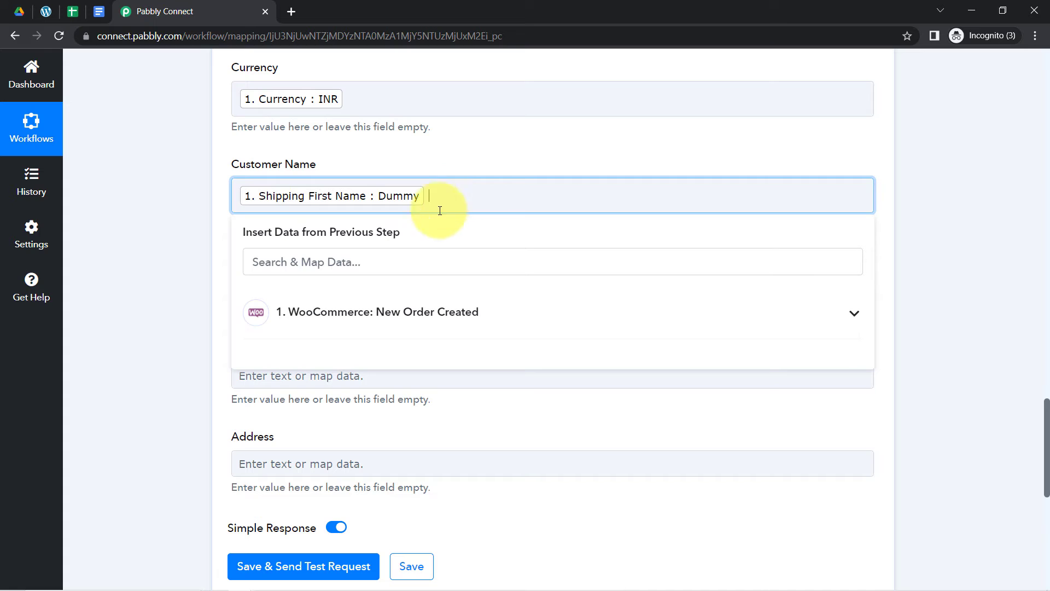
click(339, 262)
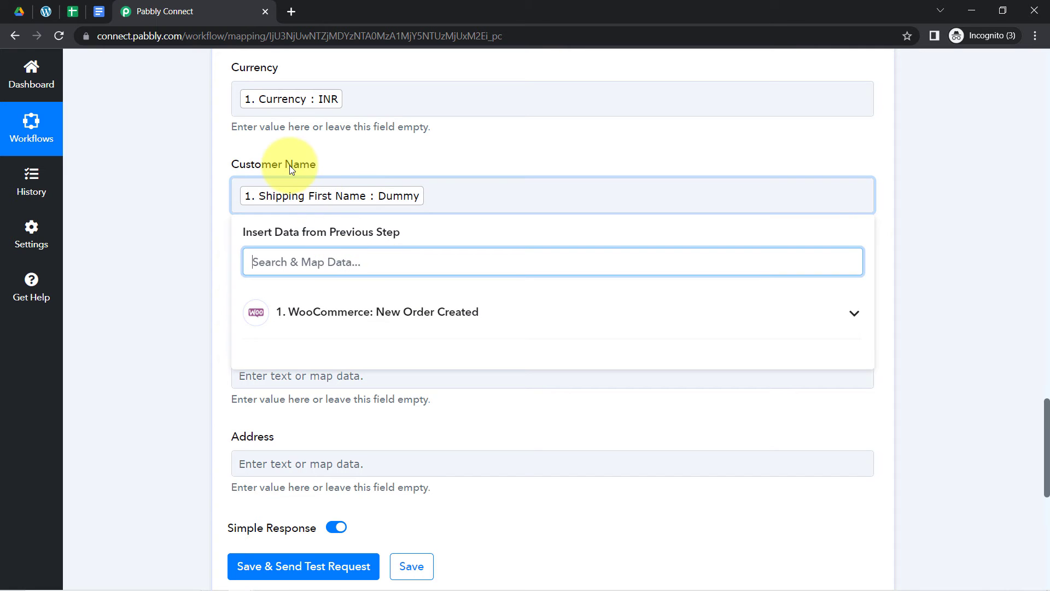
text(use)
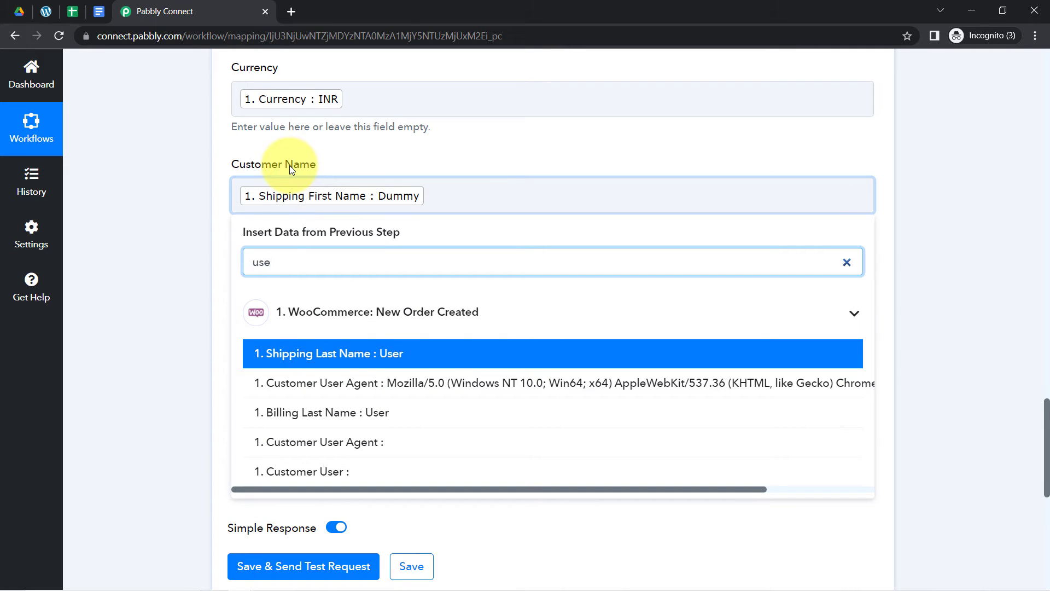
click(305, 353)
click(203, 297)
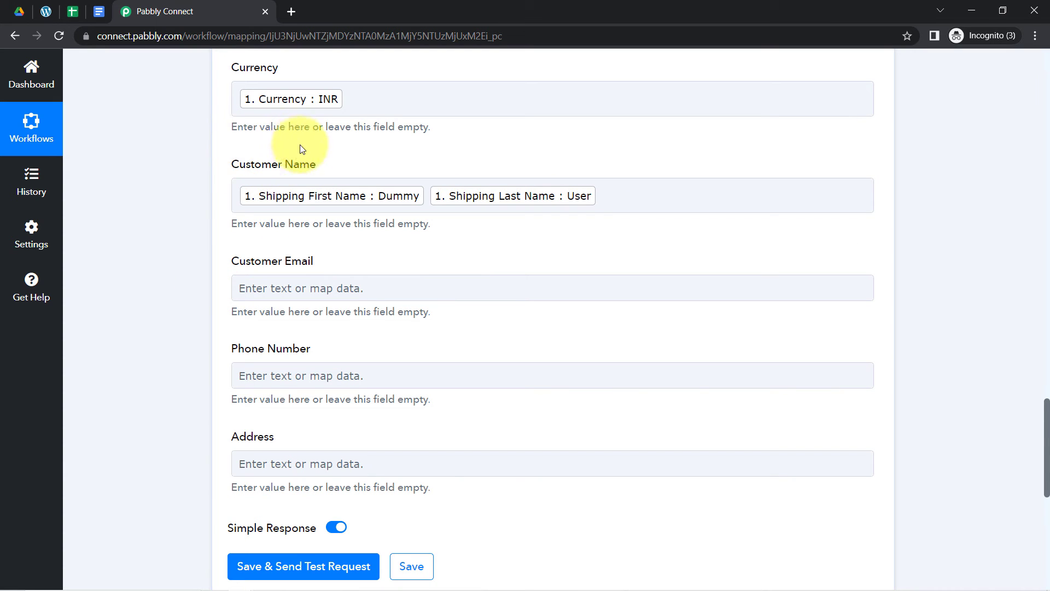
- Map the Customer Email field to the order's Billing Email value, searching the trigger data for "@"
click(294, 290)
click(263, 347)
text(@)
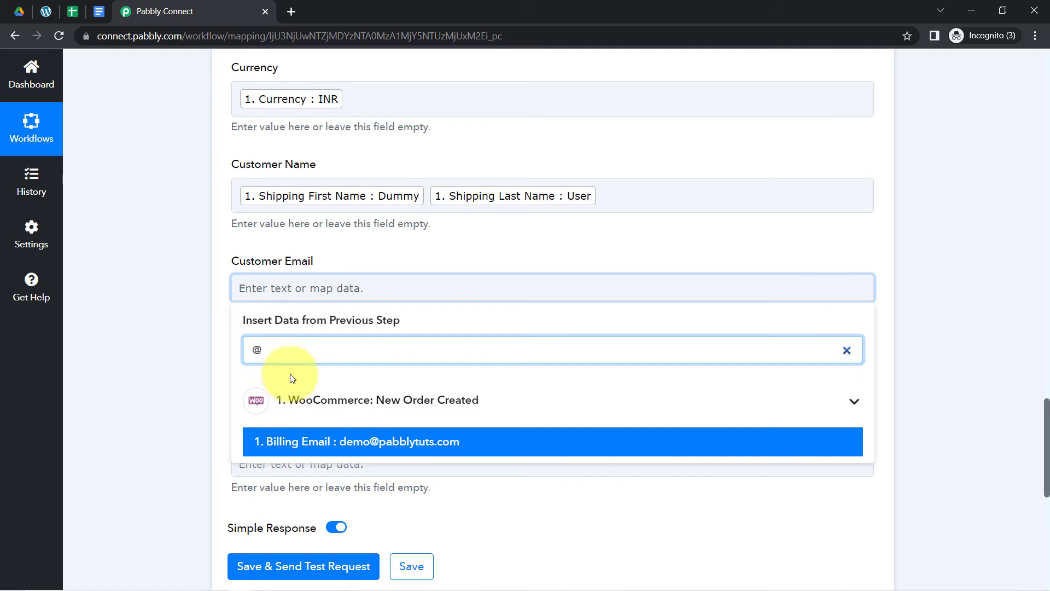
click(330, 455)
click(195, 359)
- Map the Phone Number field to the order's Billing Phone value from the WooCommerce trigger data
scroll(196, 358, down, 4)
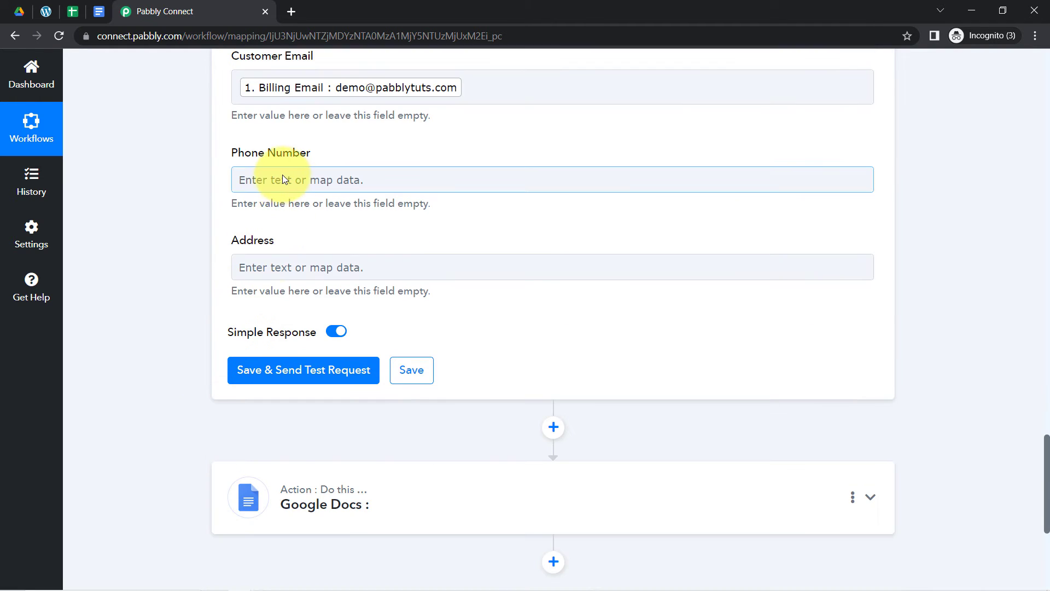
click(285, 179)
click(266, 241)
text(9)
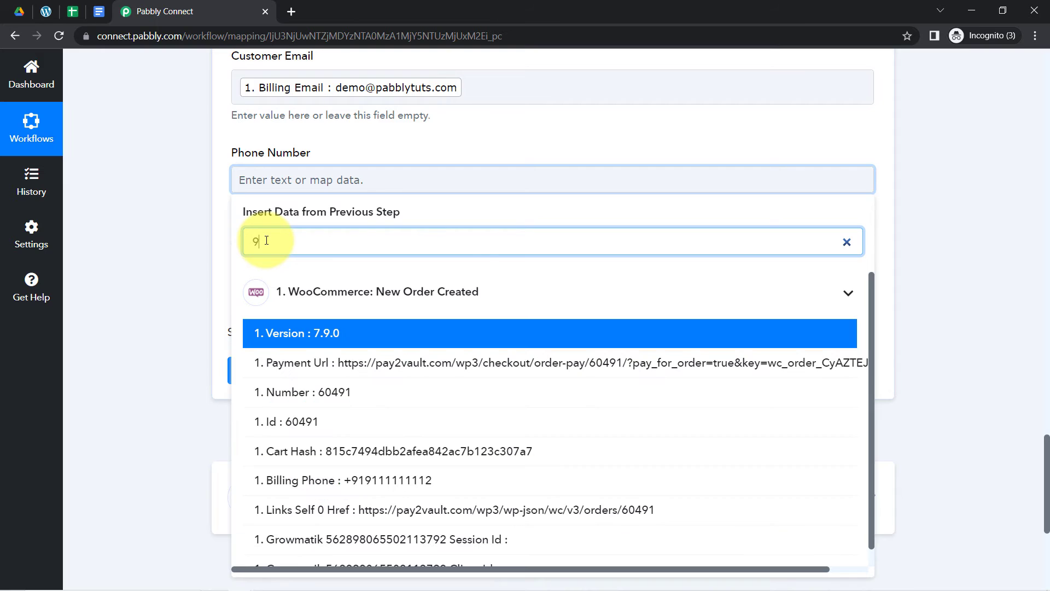
text(6)
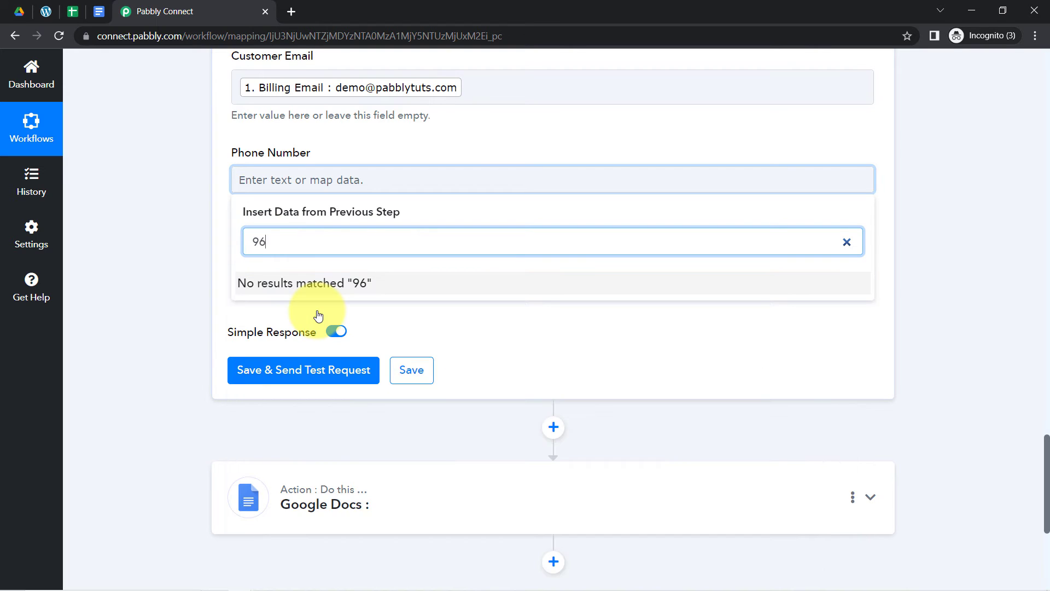
key(BackSpace)
text(1)
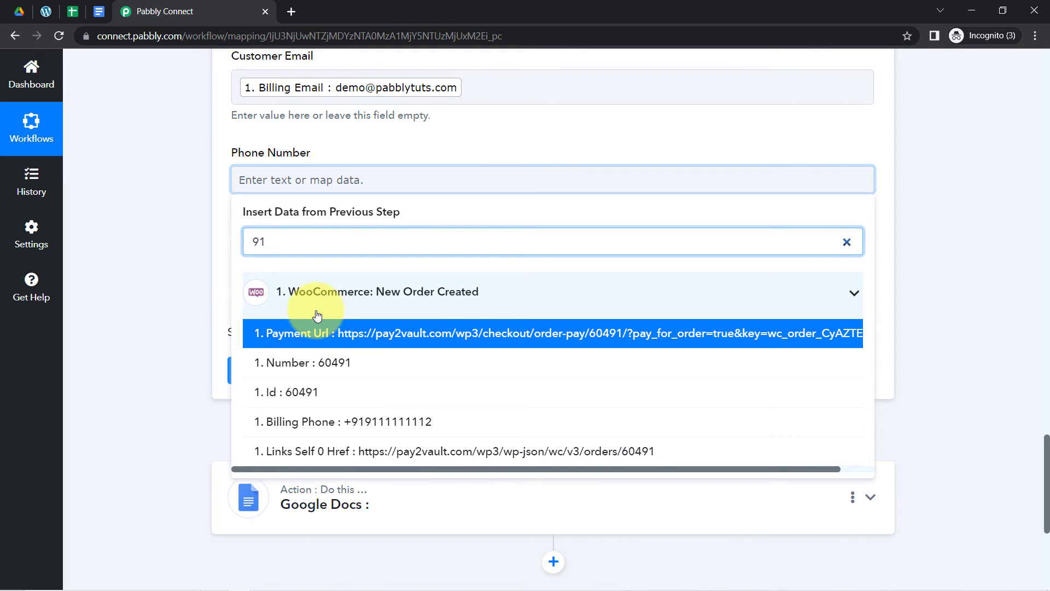
click(350, 424)
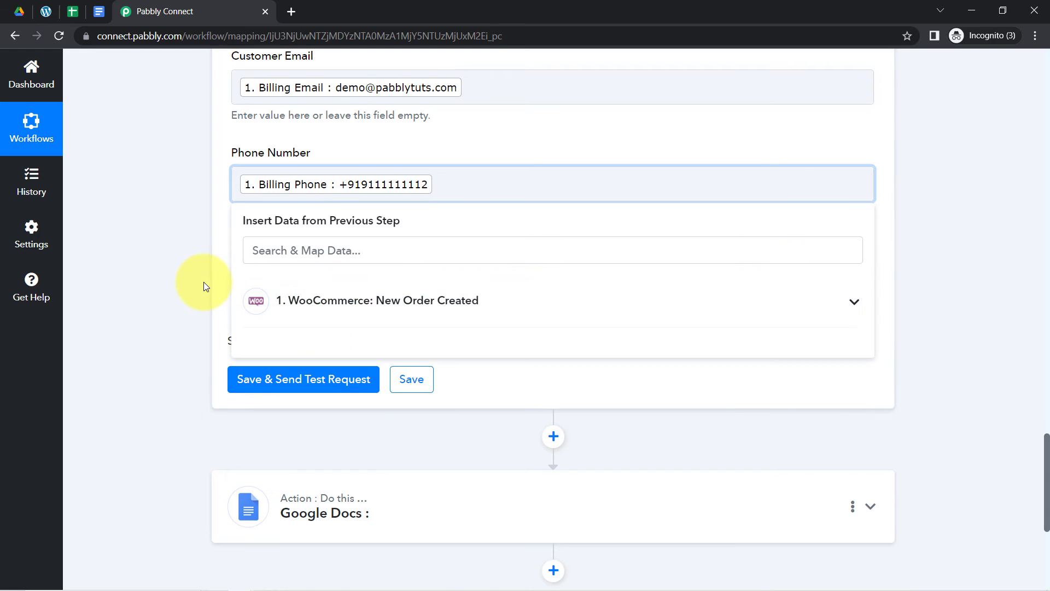
click(203, 285)
- Insert the order's Shipping City value into the Address field, searching the trigger data for "cit"
click(271, 276)
scroll(188, 267, up, 1)
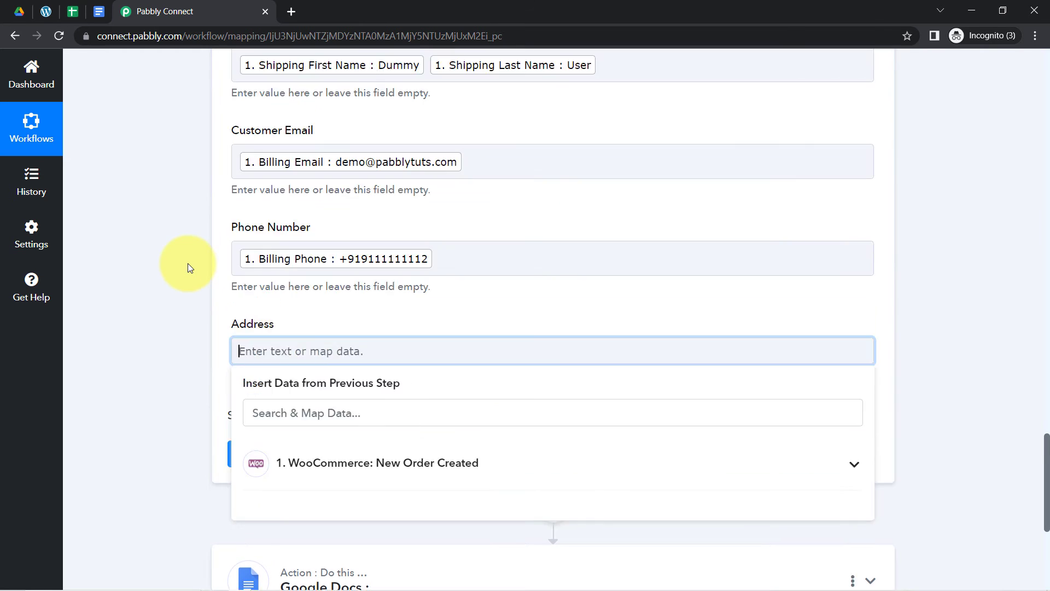
scroll(188, 267, up, 1)
scroll(203, 268, down, 3)
click(275, 275)
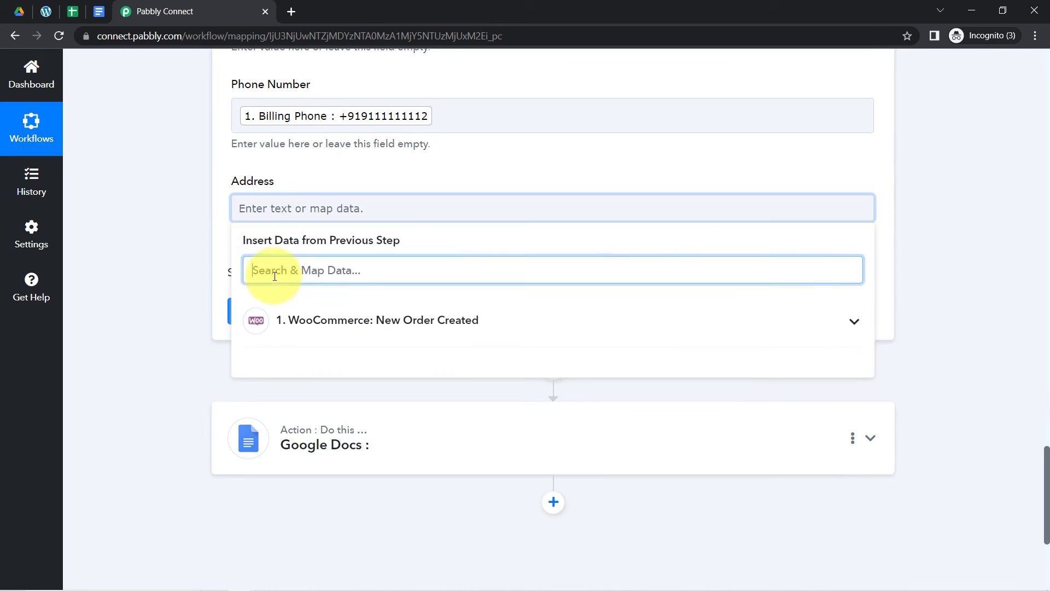
text(cit)
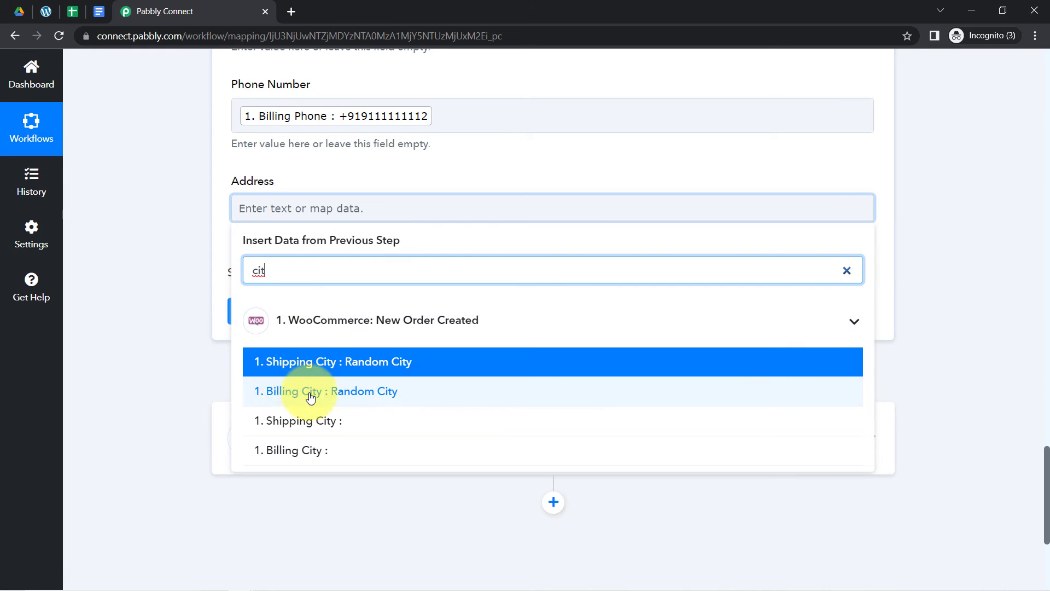
click(376, 365)
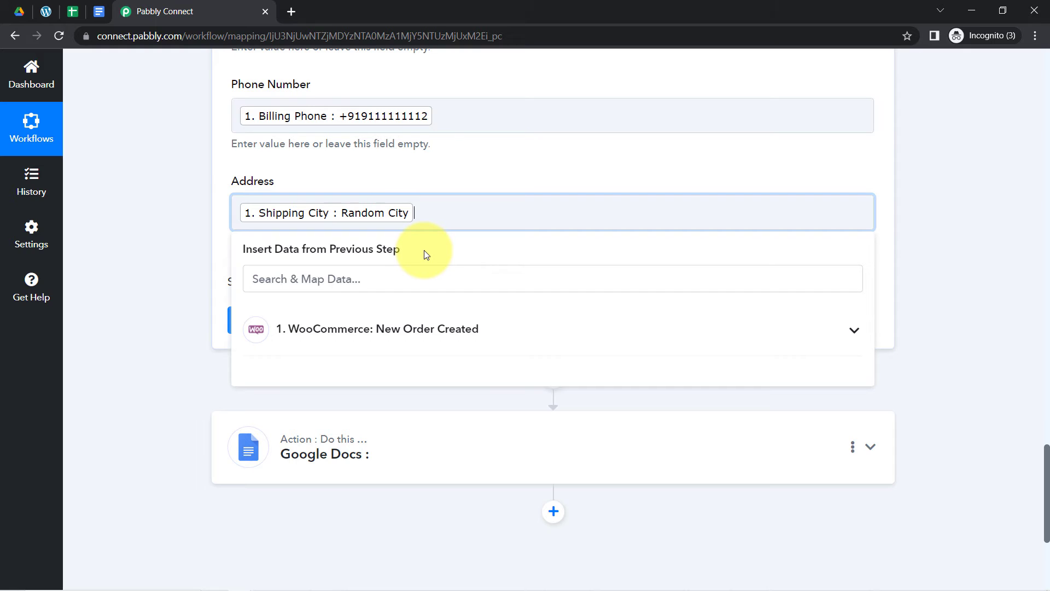
click(265, 274)
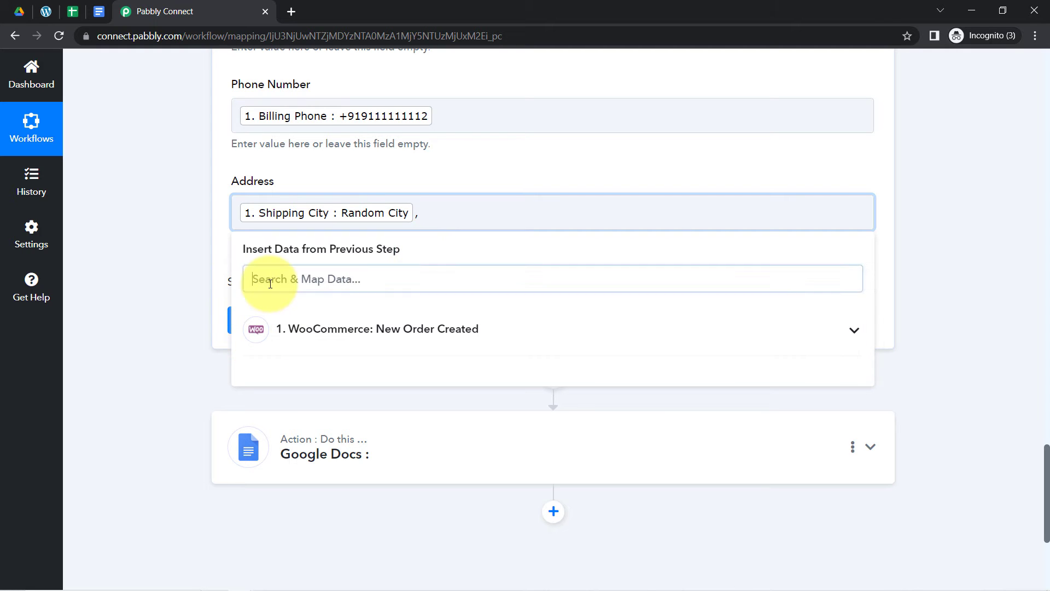
text(city)
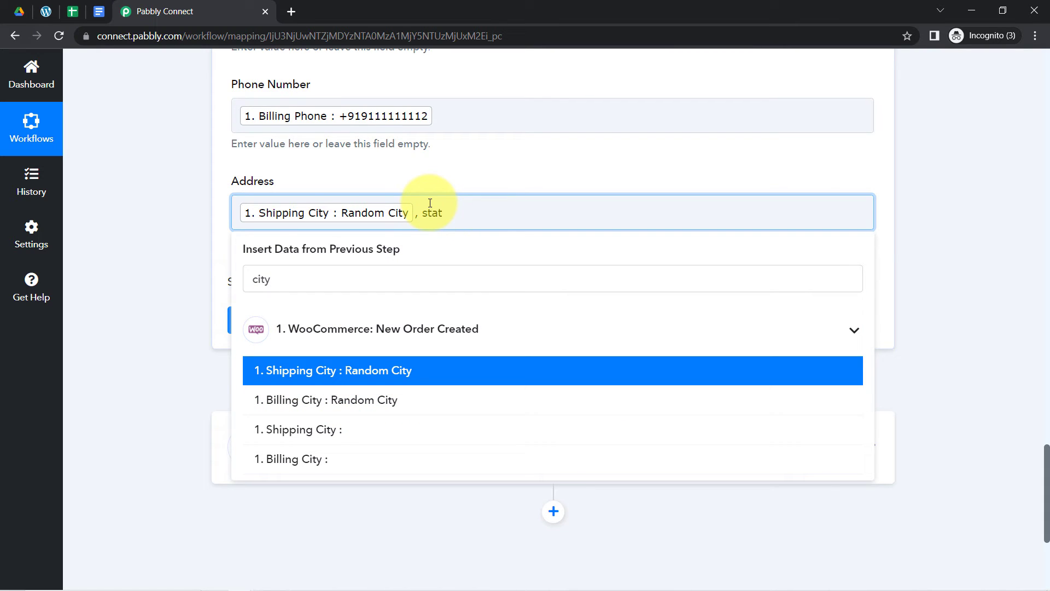
key(BackSpace)
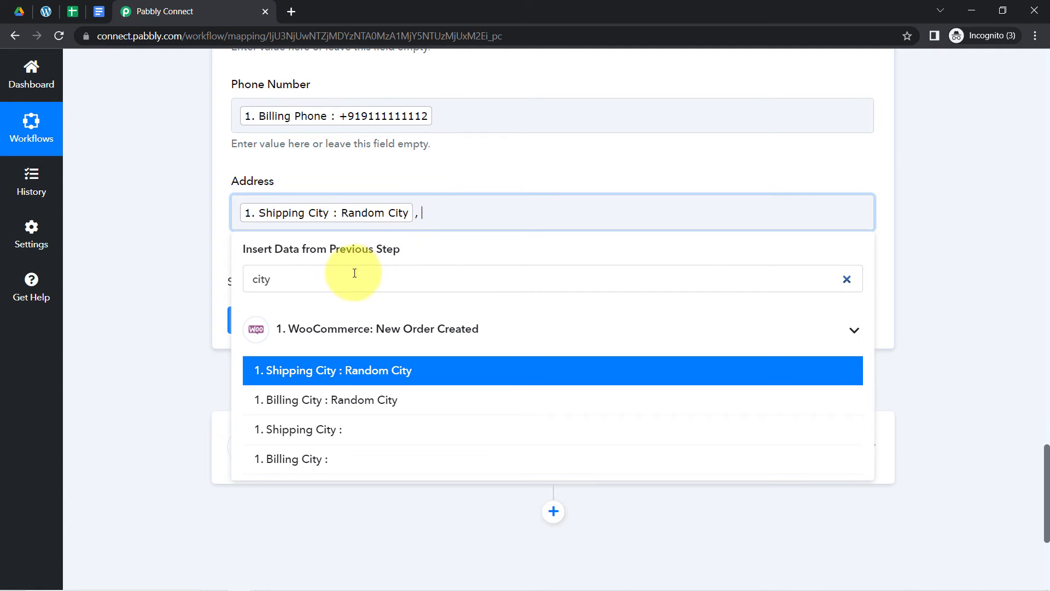
click(336, 277)
text(madh)
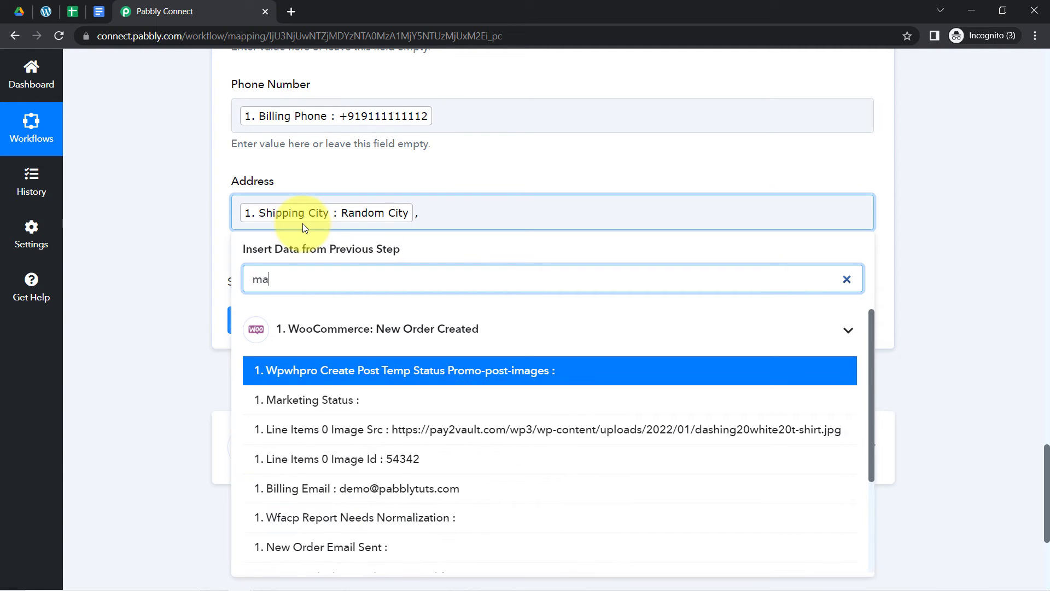
key(BackSpace)
key(BackSpace)
key(BackSpace)
key(BackSpace)
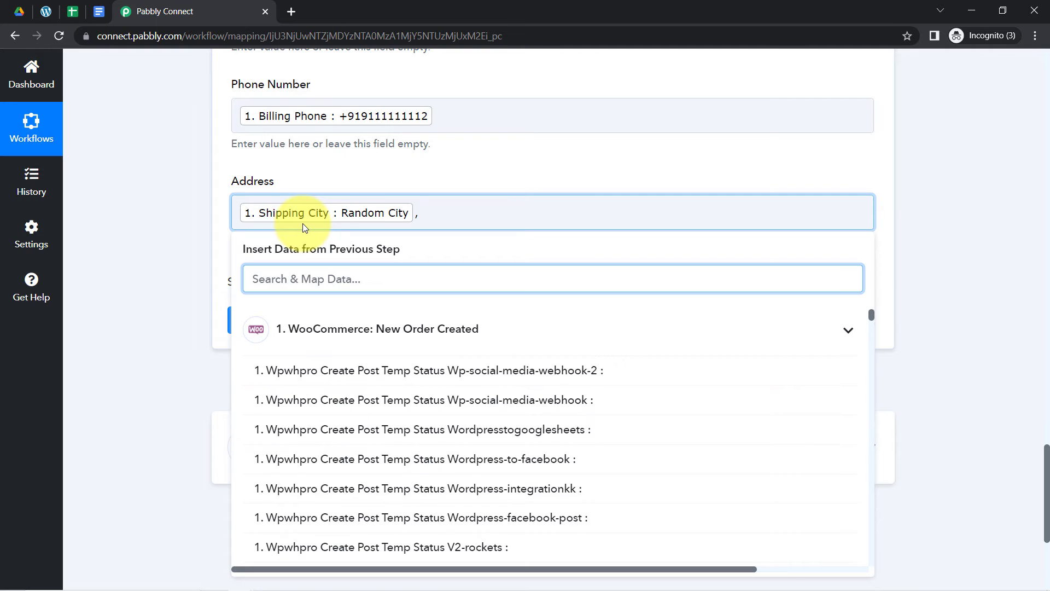
- Append the order's Shipping State and Shipping Postcode values to the Address field, separated by a comma, searching the trigger data for "state" and "code"
text(state)
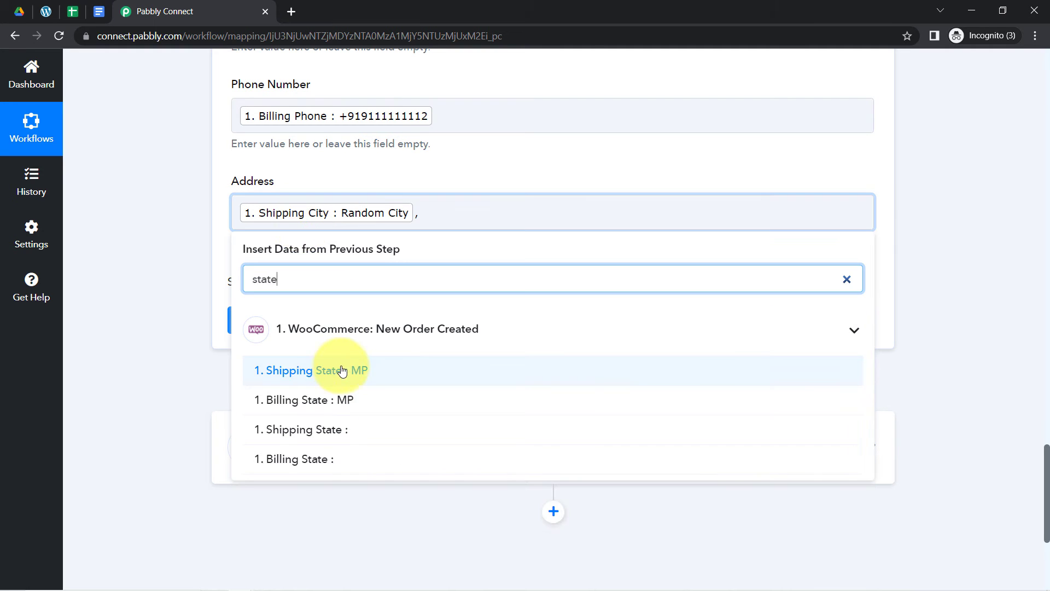
click(341, 368)
click(570, 214)
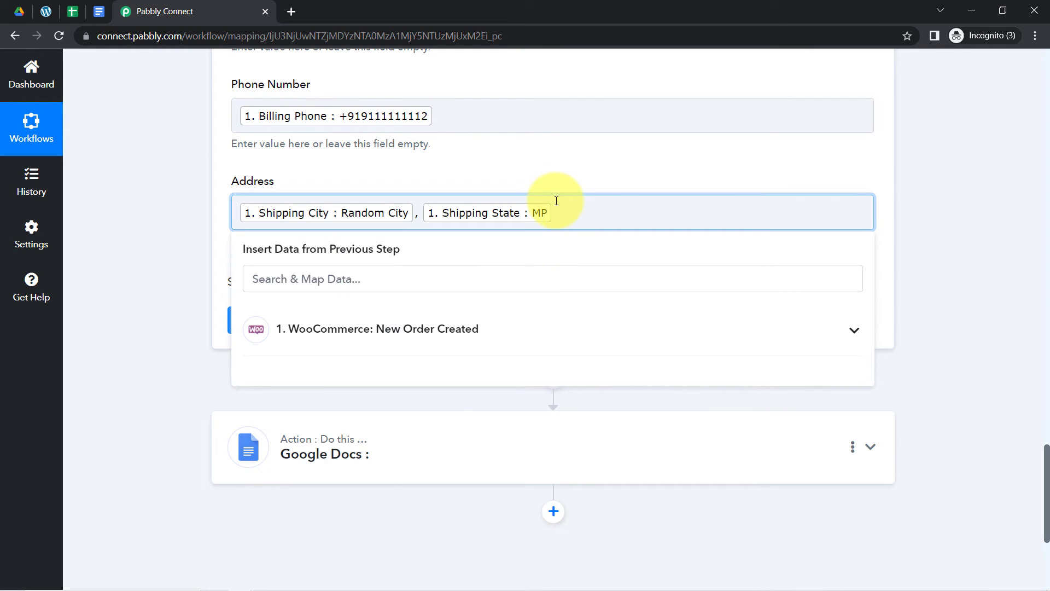
click(390, 277)
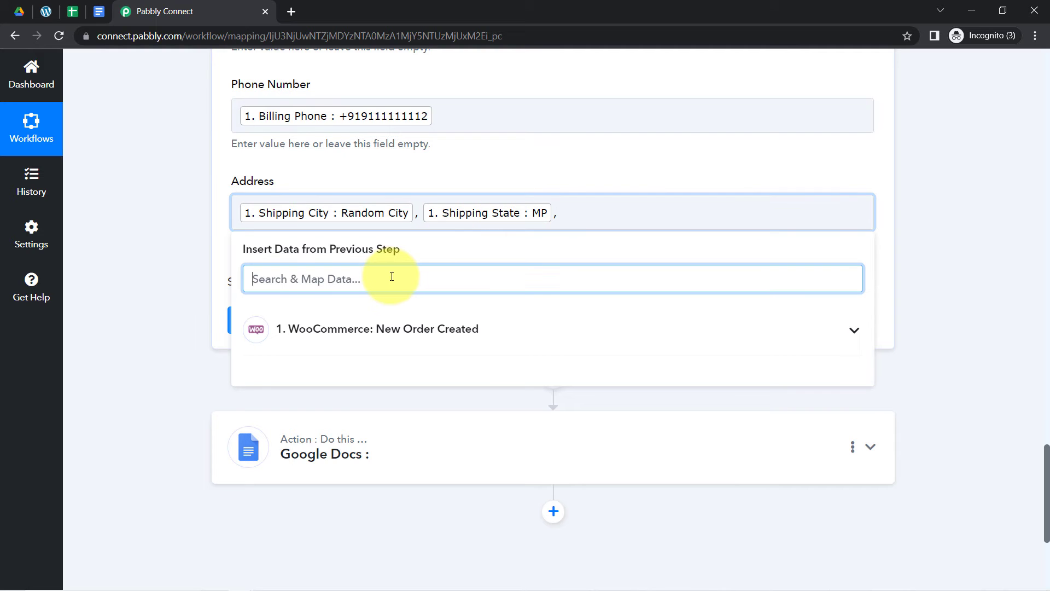
text(code)
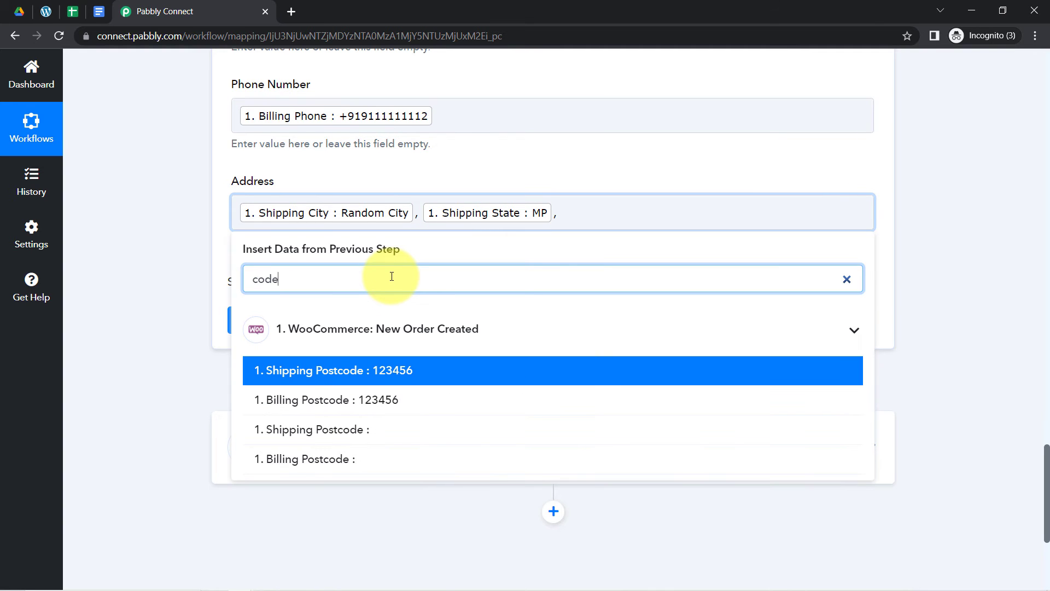
click(347, 370)
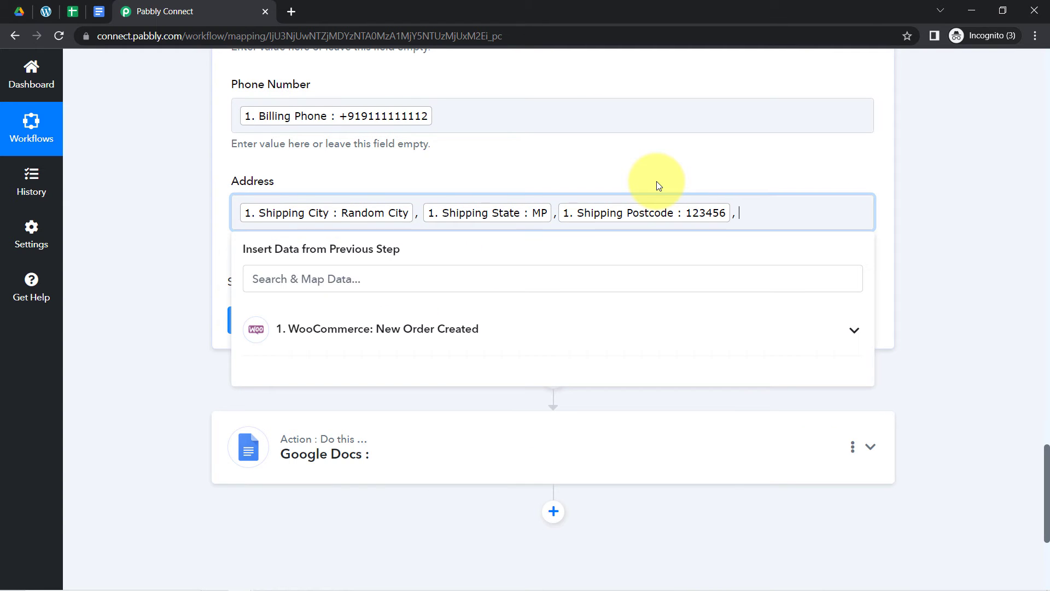
- Append the order's Billing Country value to the end of the Address field, searching the trigger data for "coun"
click(355, 266)
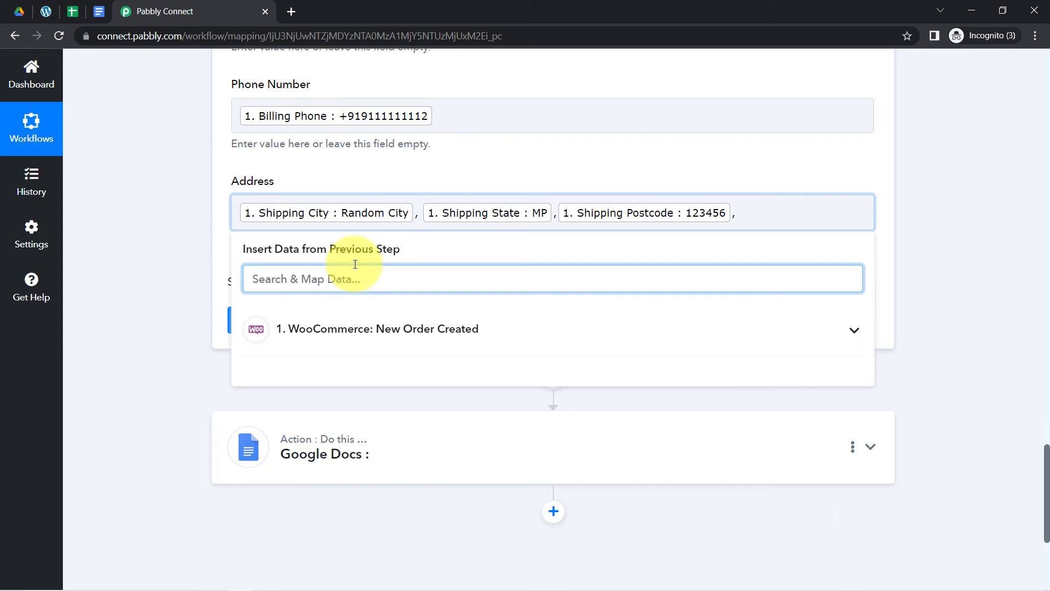
text(cou)
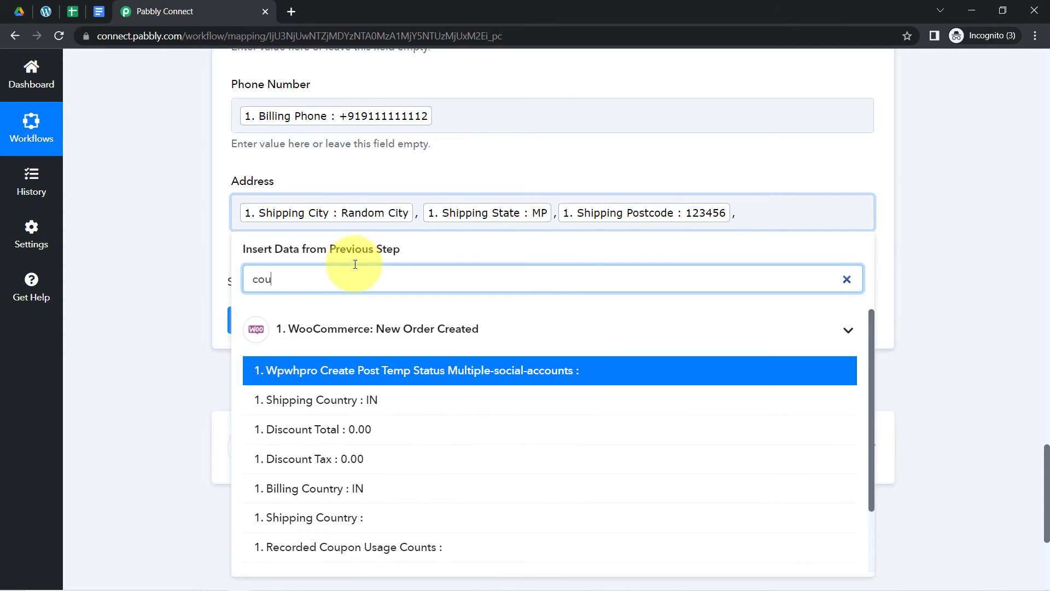
text(n)
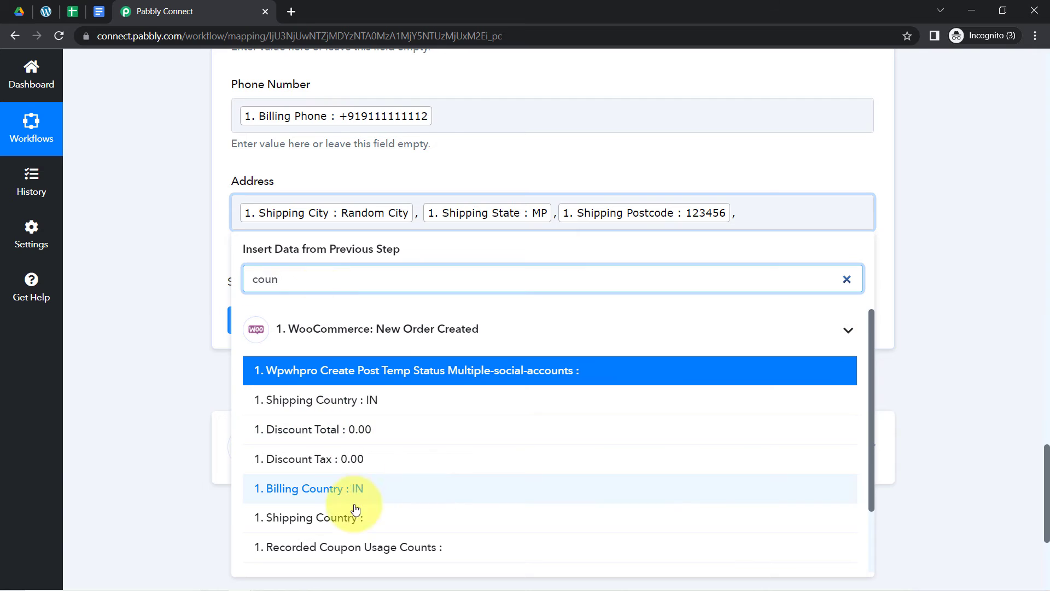
click(323, 488)
click(319, 195)
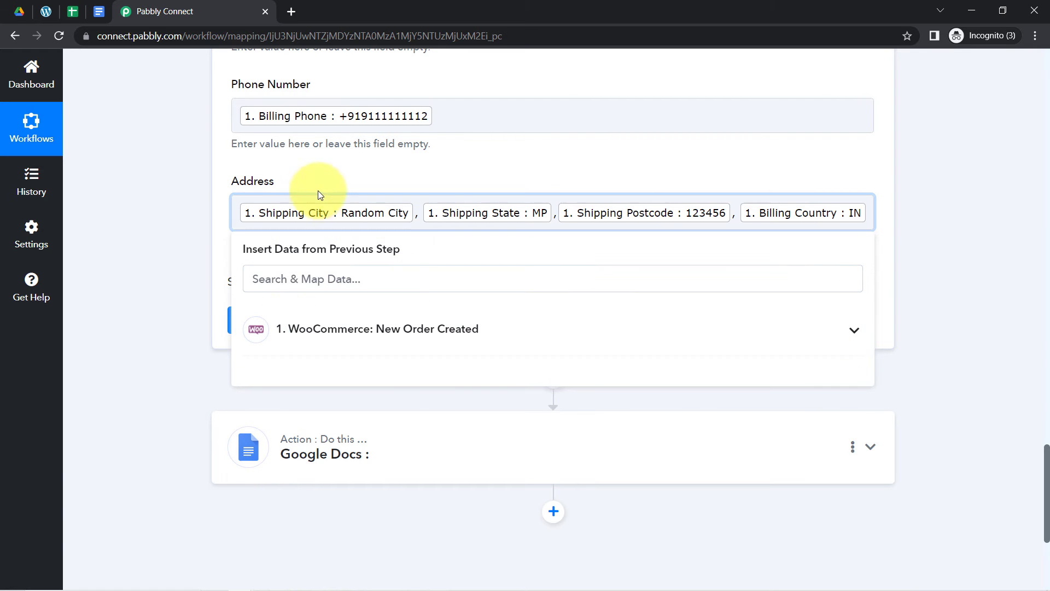
click(137, 192)
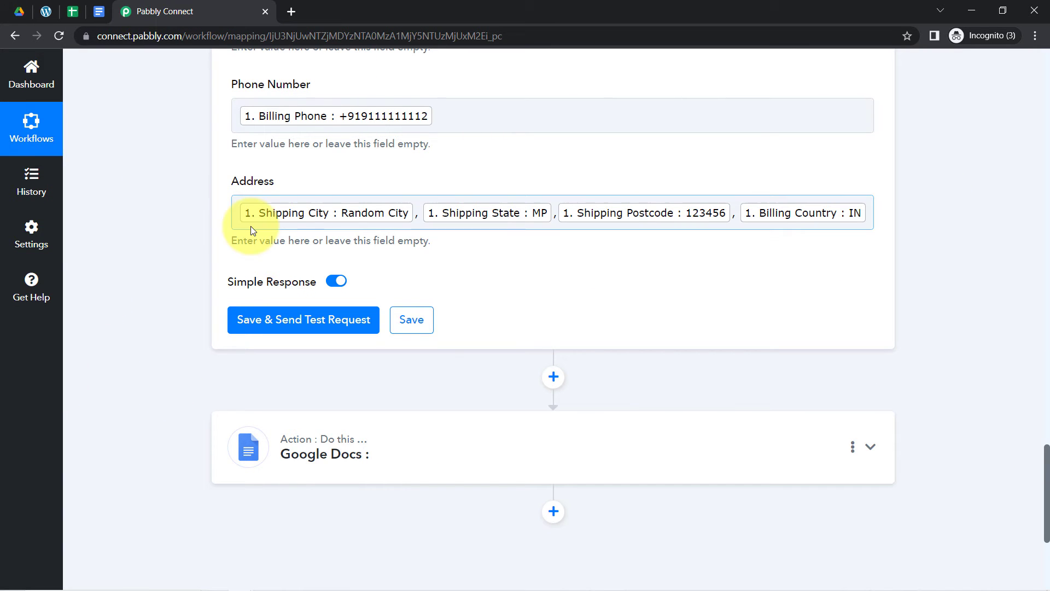
- Switch to the WooCommerce Orders spreadsheet and review its column headers through Address and the empty rows below them
click(80, 10)
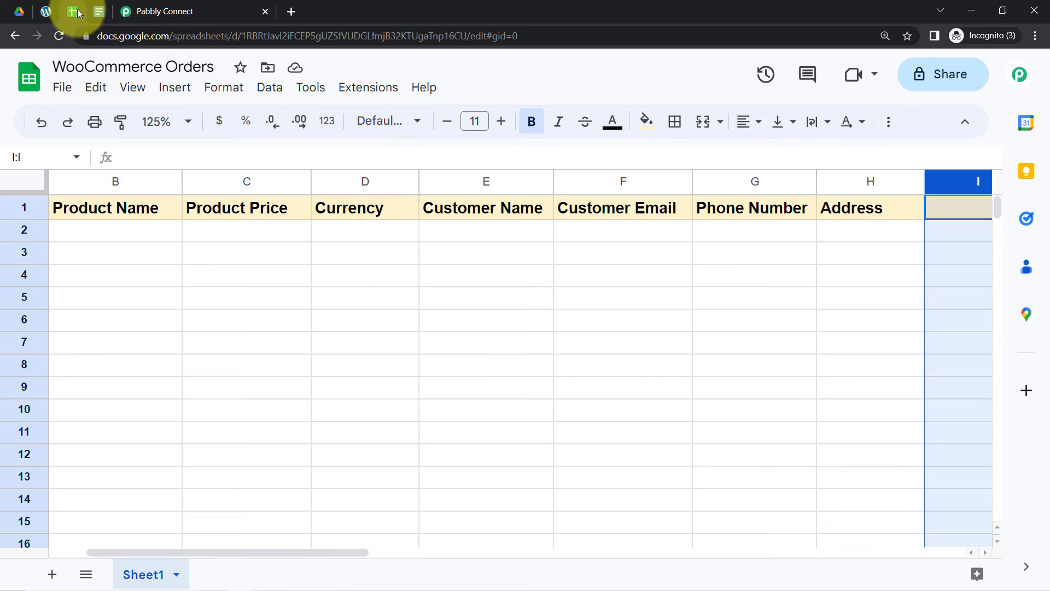
click(630, 275)
key(Right)
key(Right)
key(Right)
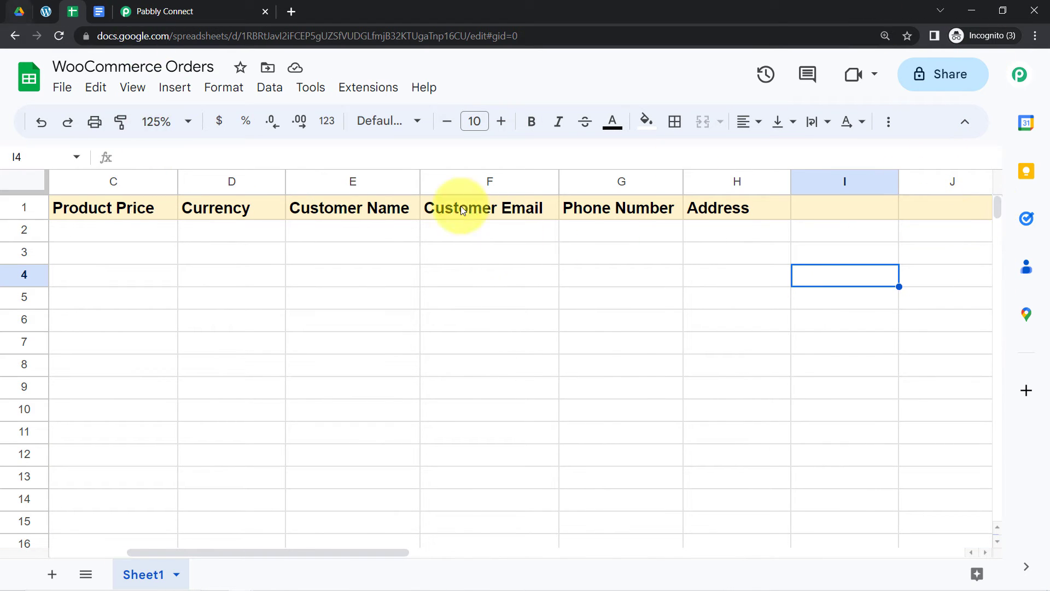
click(729, 239)
click(572, 303)
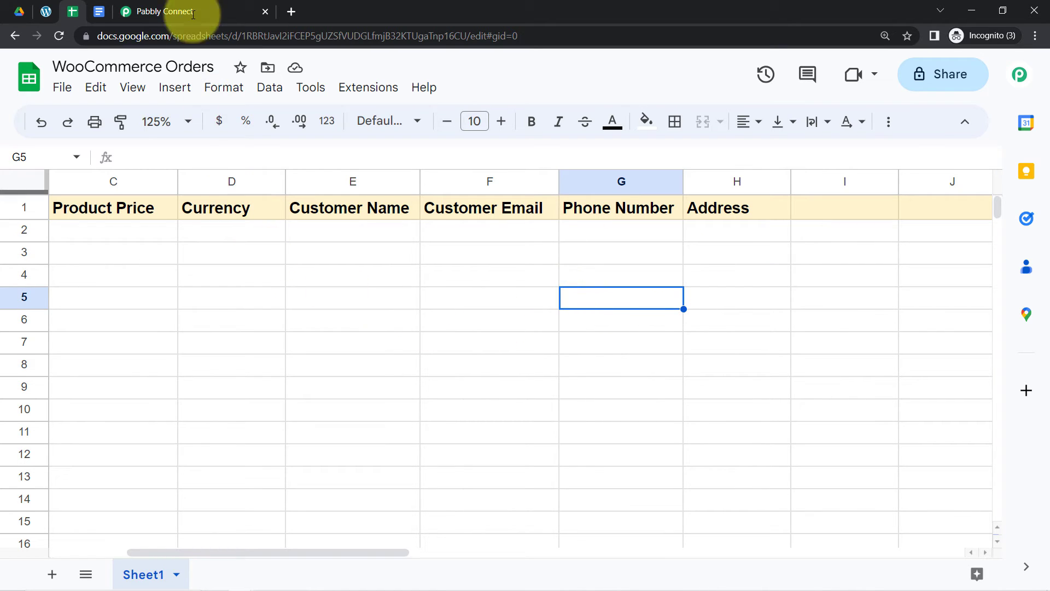
- Return to Pabbly Connect, save the Google Sheets action and send a test request
click(176, 7)
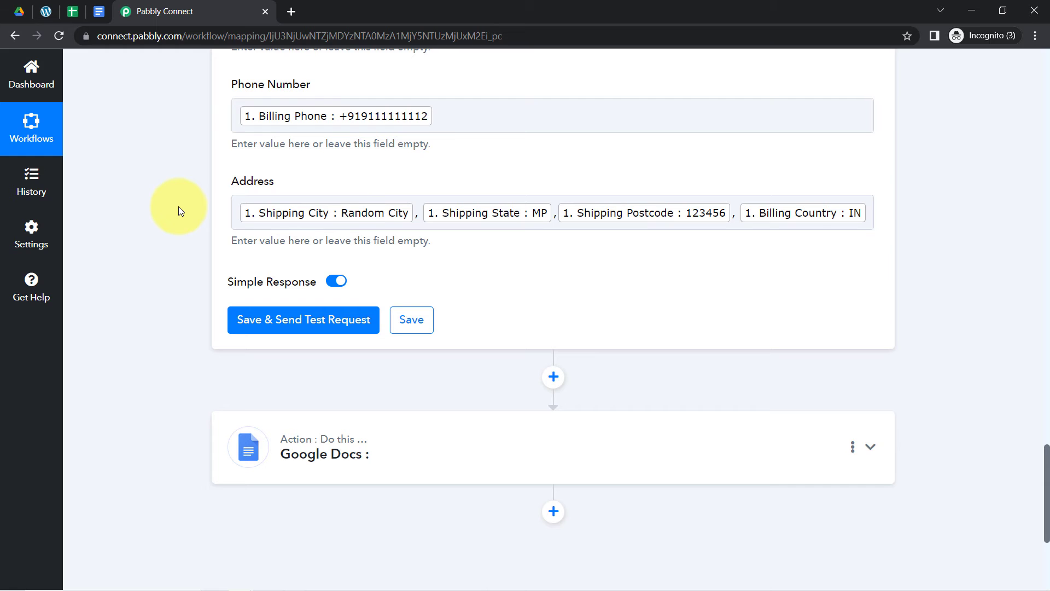
click(268, 321)
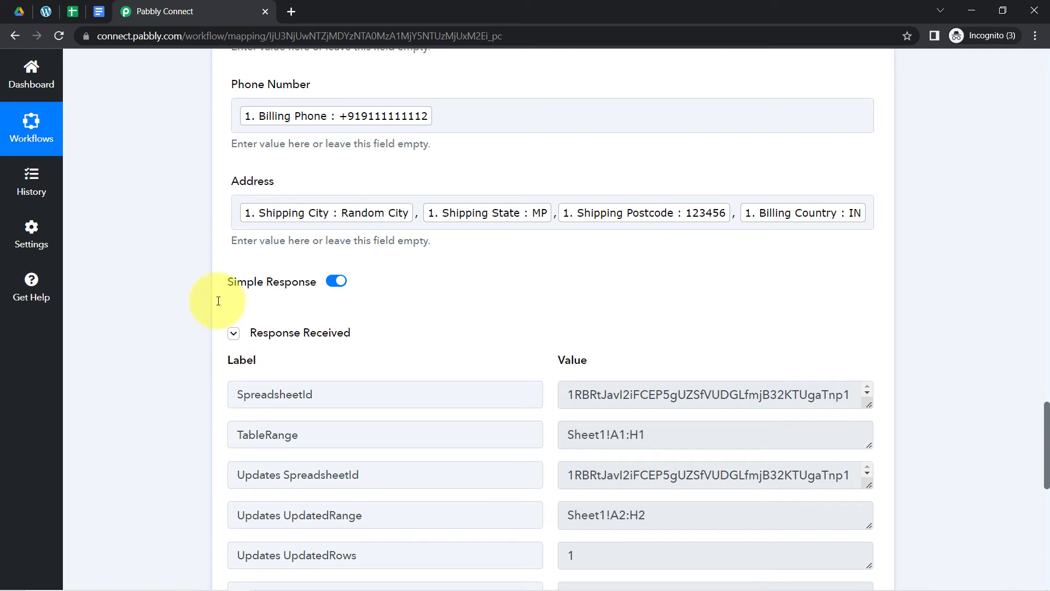
- Switch to the WooCommerce Orders spreadsheet and check row 2 for the test order, from Address back to Date of Order
click(72, 12)
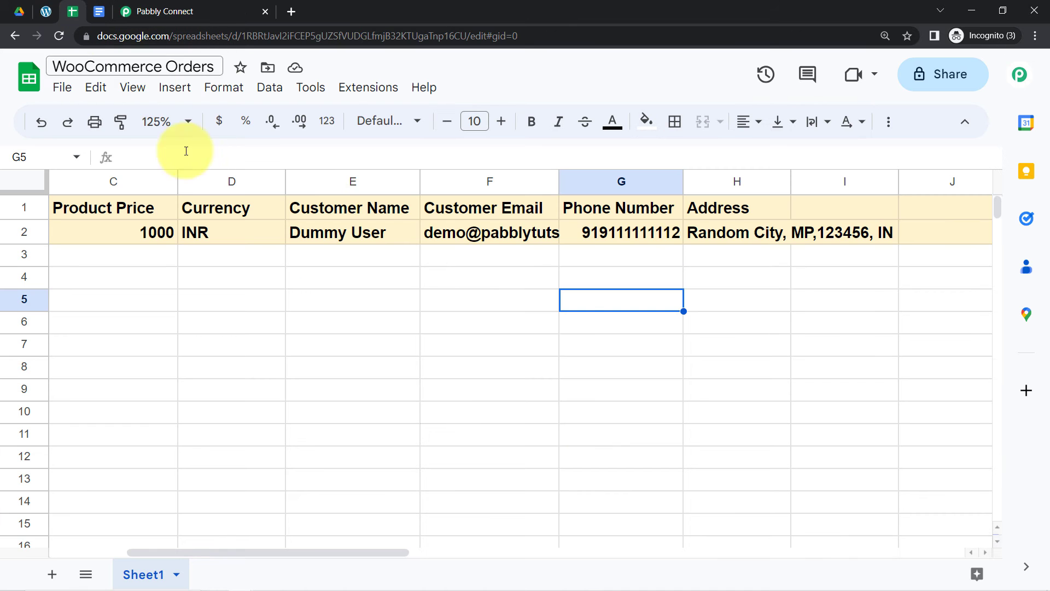
click(459, 411)
key(Left)
key(Left)
key(Left)
key(Left)
key(Left)
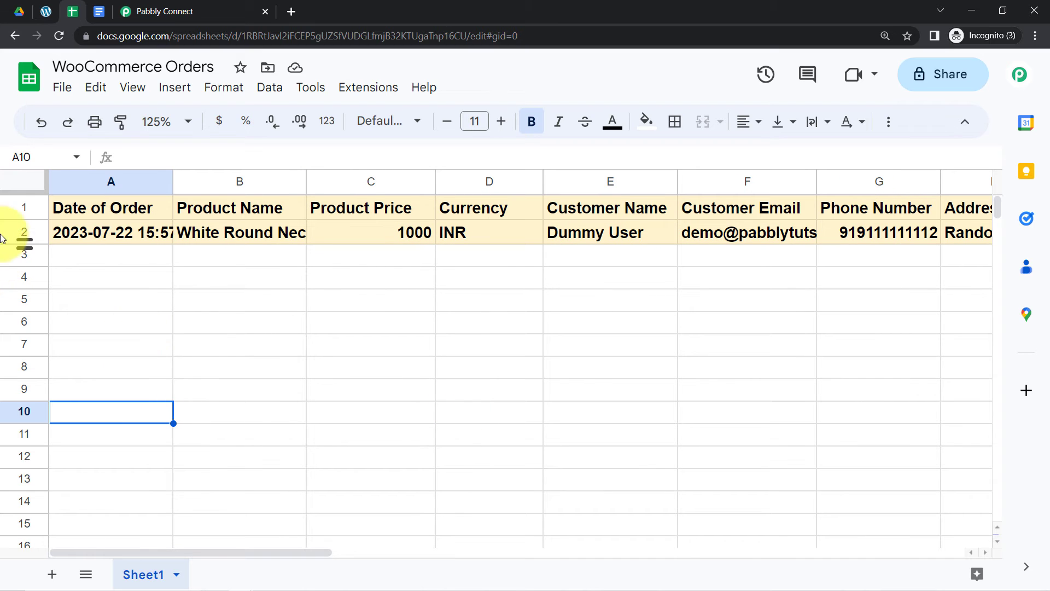
- Format row 2 as non-bold text in size 10, with no fill colour and left horizontal alignment
click(6, 230)
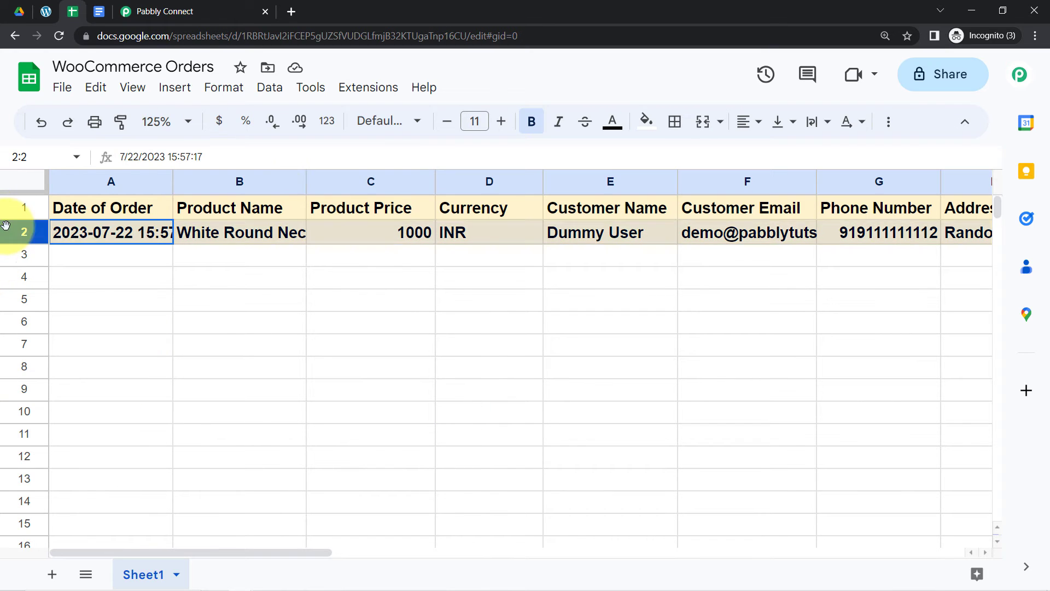
click(532, 123)
click(443, 129)
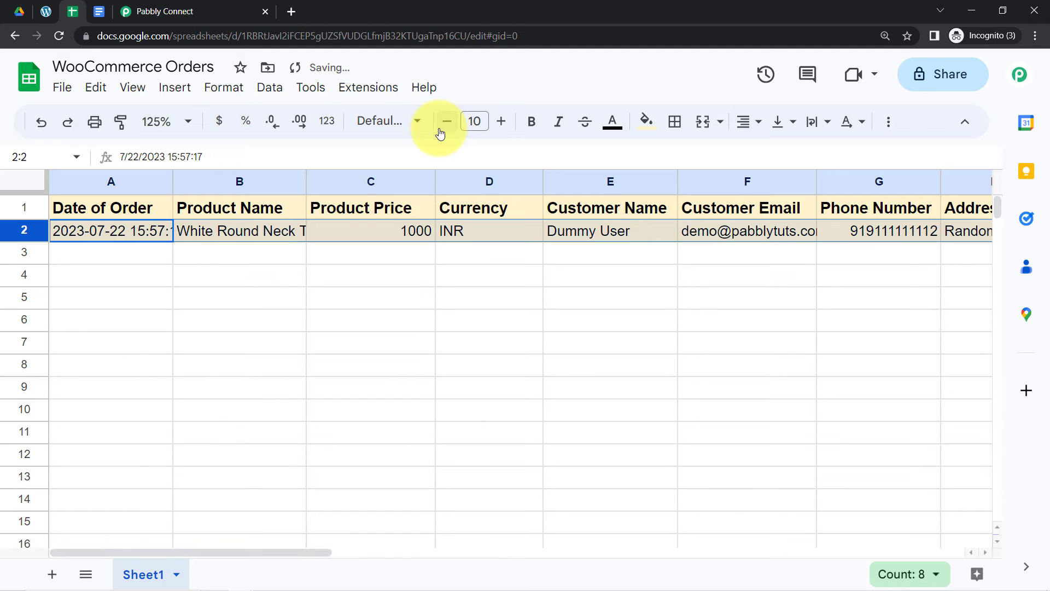
click(647, 121)
click(660, 156)
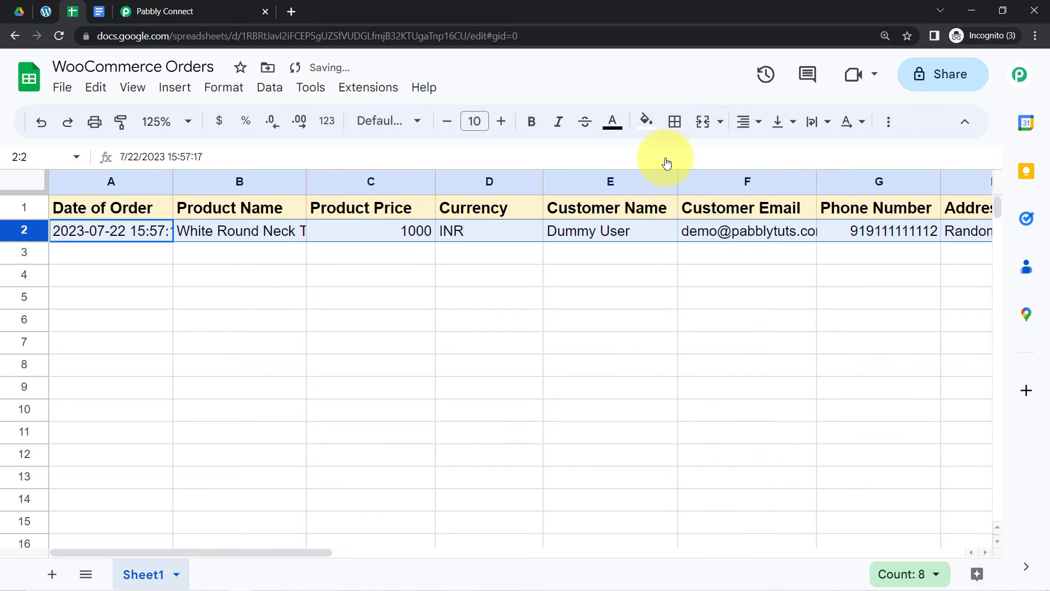
click(745, 122)
click(745, 151)
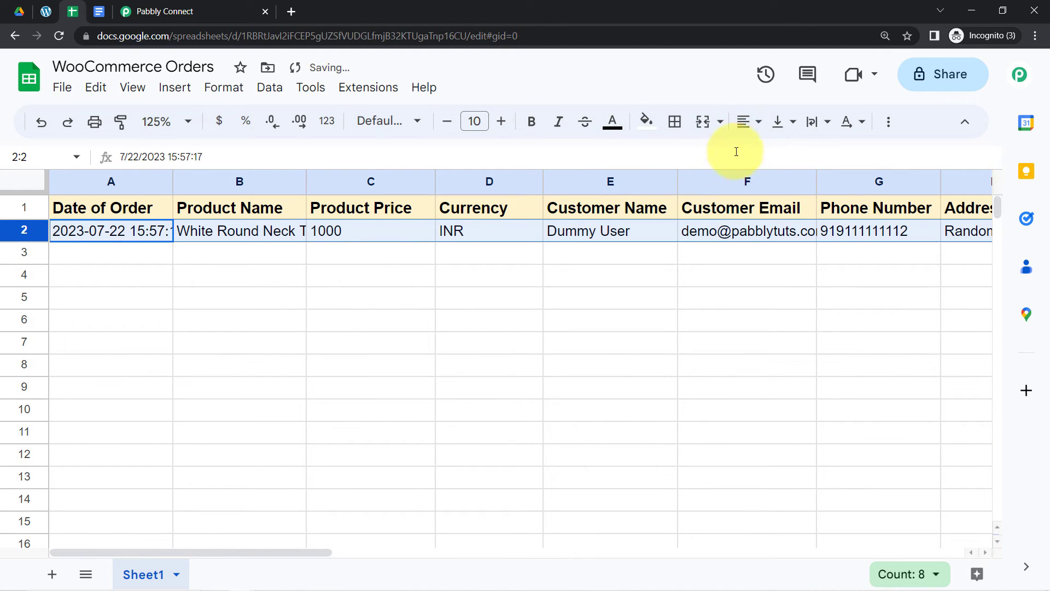
- Increase the height of row 2, wrap its text and align it vertically to the middle
drag(27, 241, 24, 281)
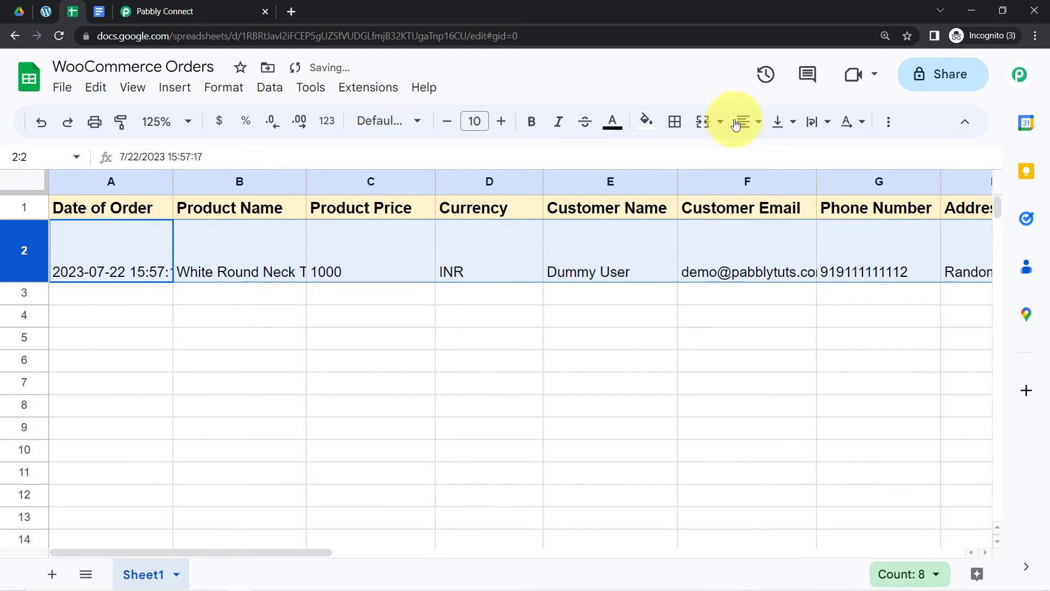
click(813, 117)
click(844, 155)
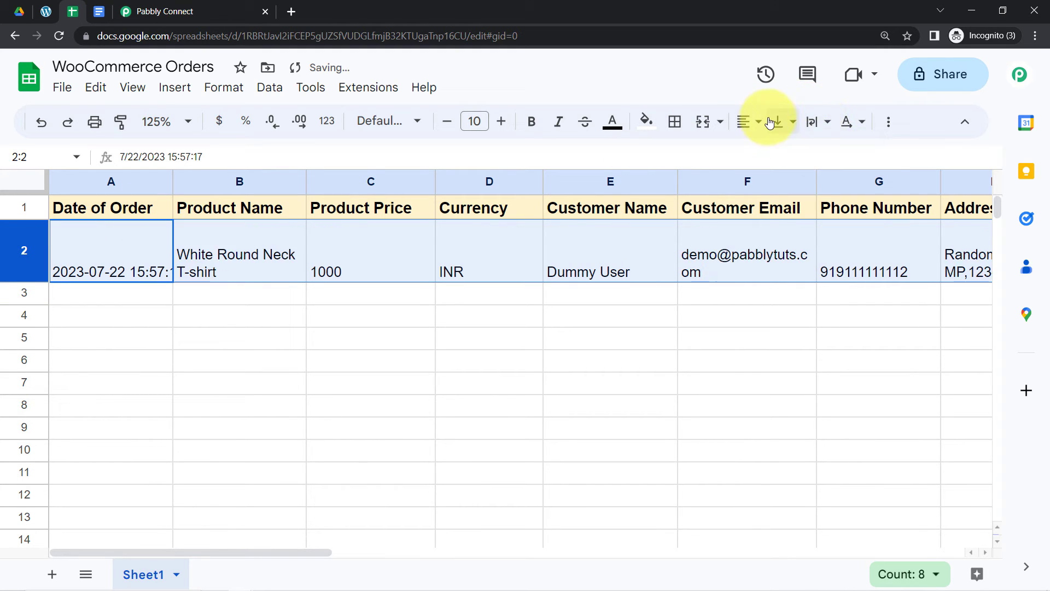
click(790, 123)
click(809, 159)
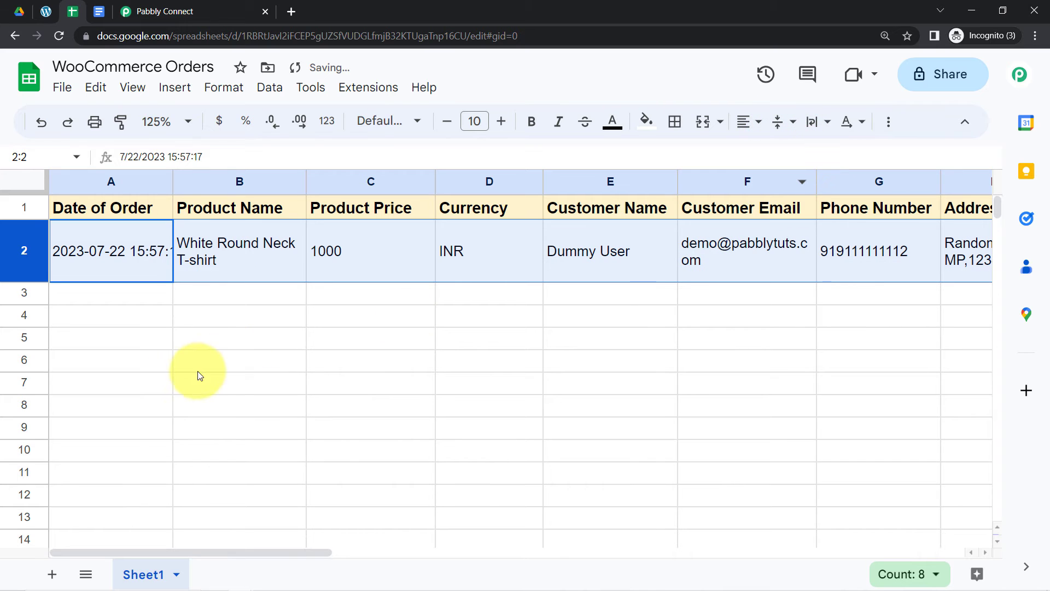
click(203, 336)
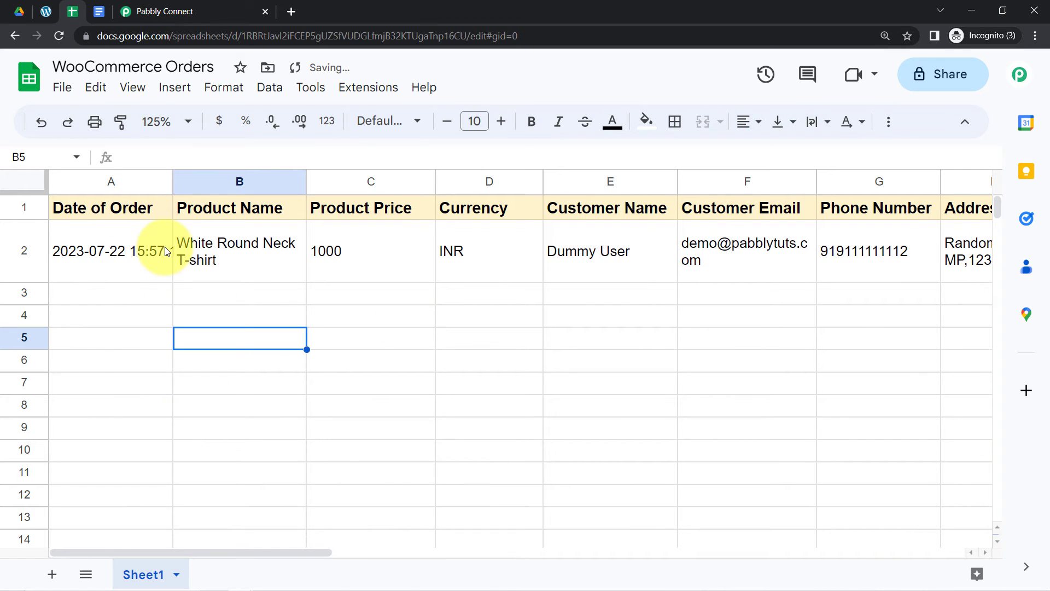
- Review the order details in row 2 from Product Price to Address and back to Date of Order, and return to Pabbly Connect
click(290, 240)
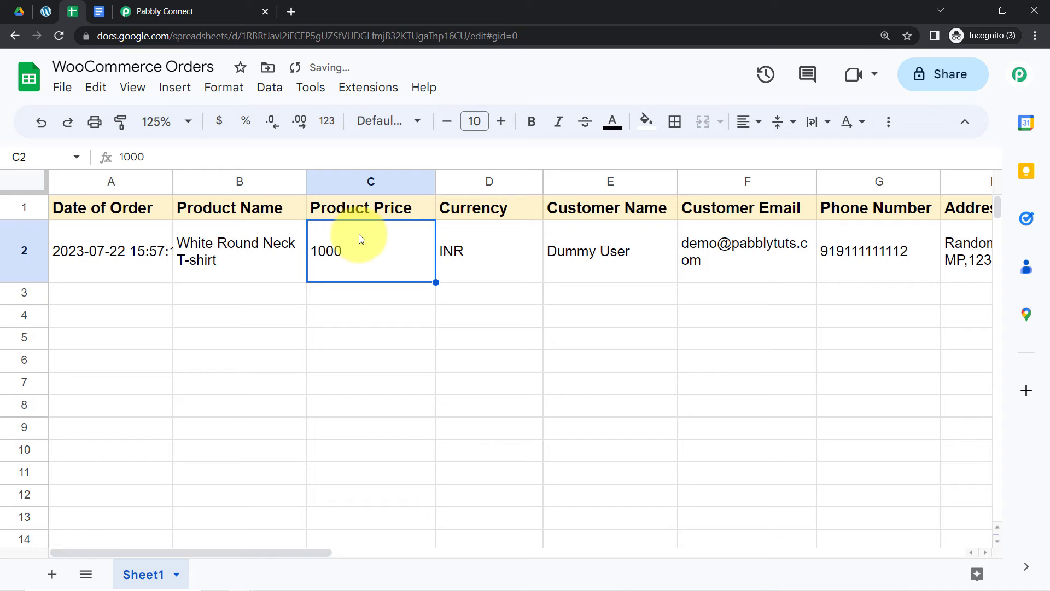
key(Right)
key(Right)
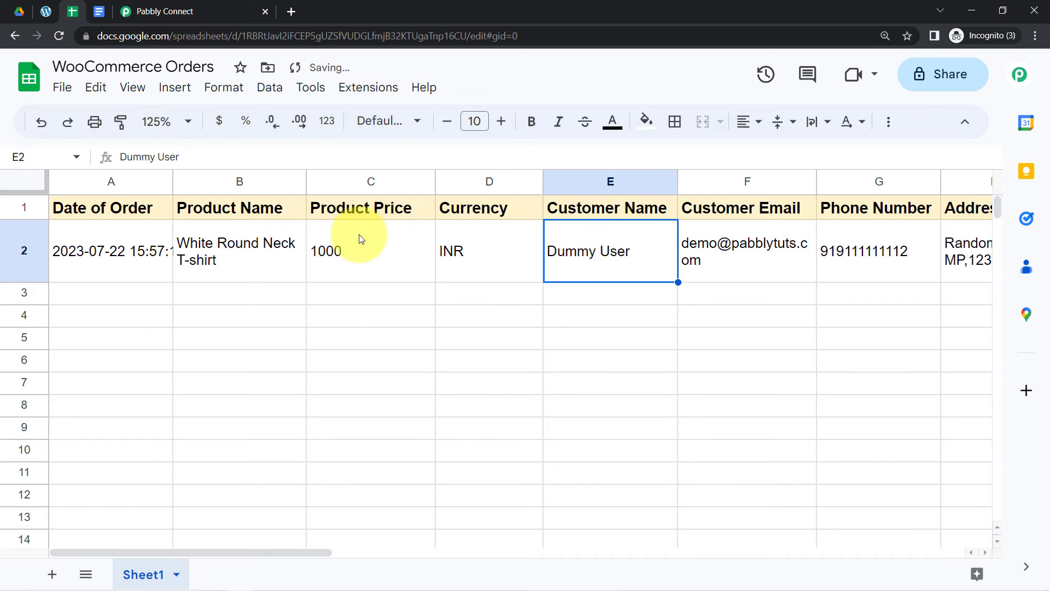
key(Right)
key(Right)
key(Right)
key(Right)
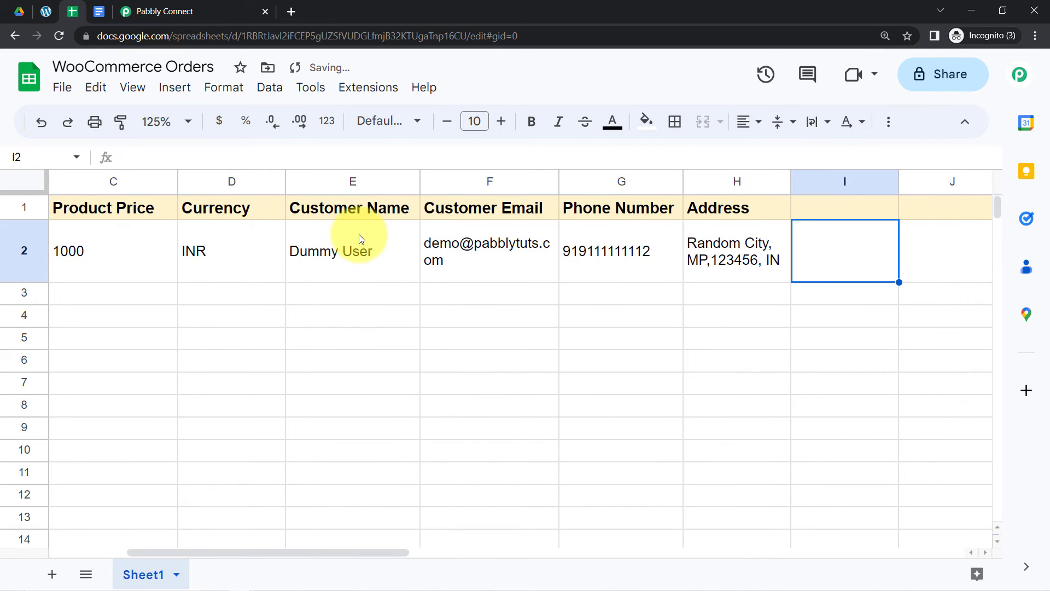
key(Left)
key(Home)
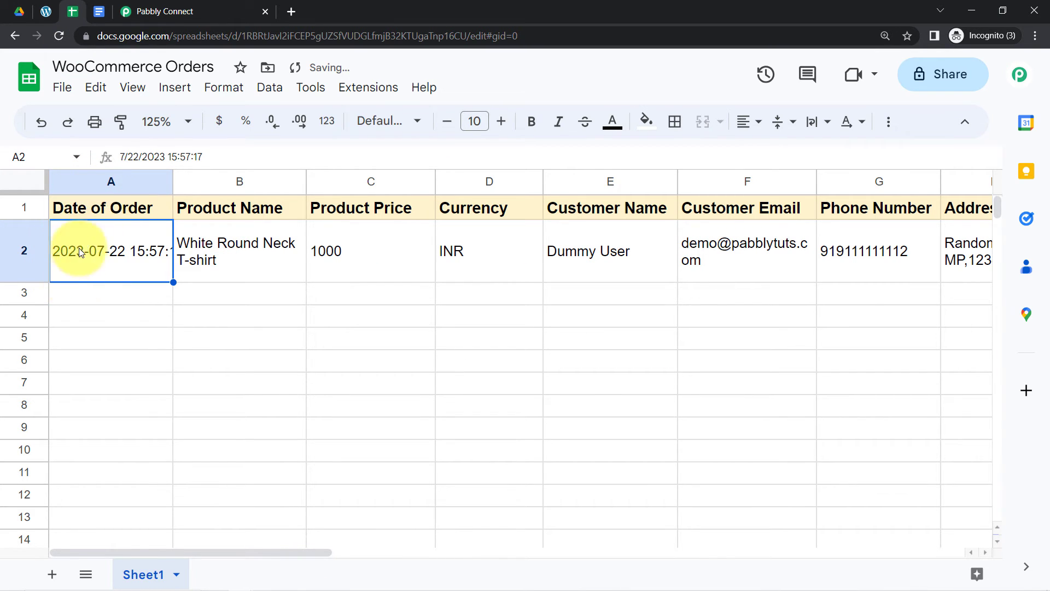
click(208, 11)
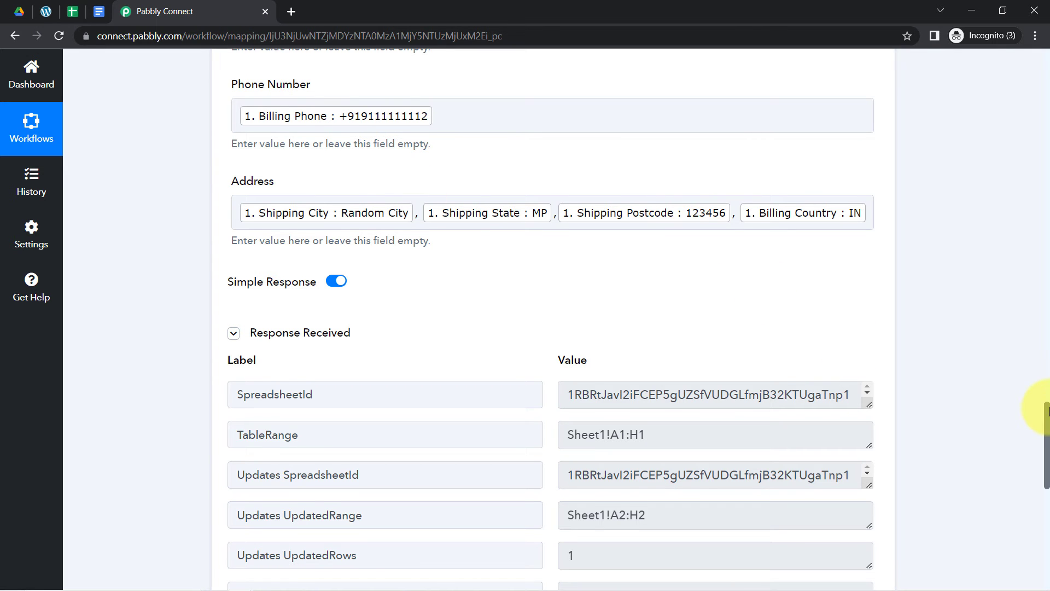
- Check the test order's row in the WooCommerce Orders spreadsheet and return to the Pabbly Connect workflow
drag(1046, 410, 1045, 241)
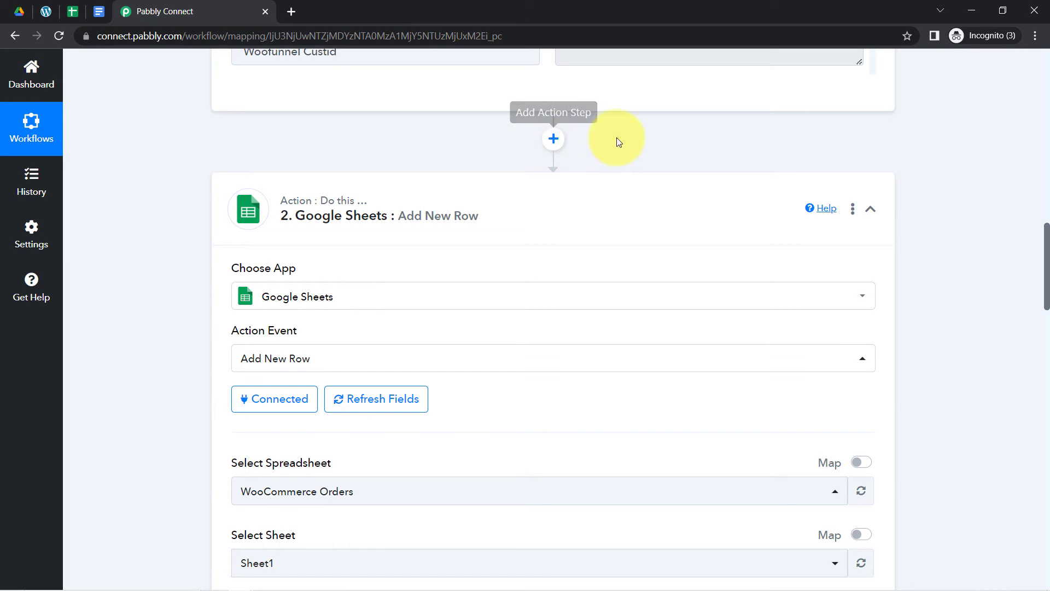
click(81, 12)
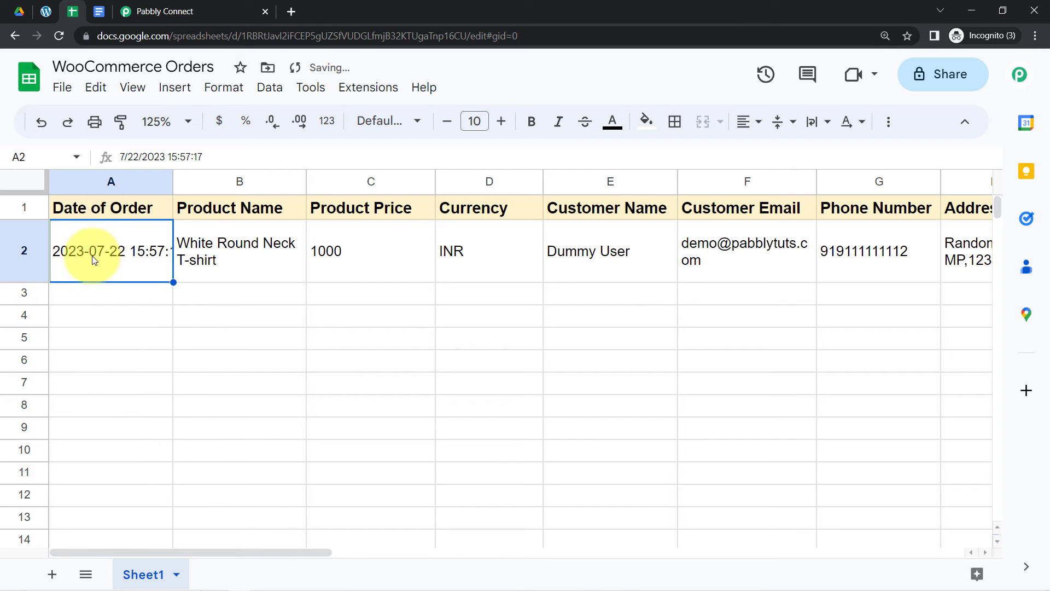
click(131, 11)
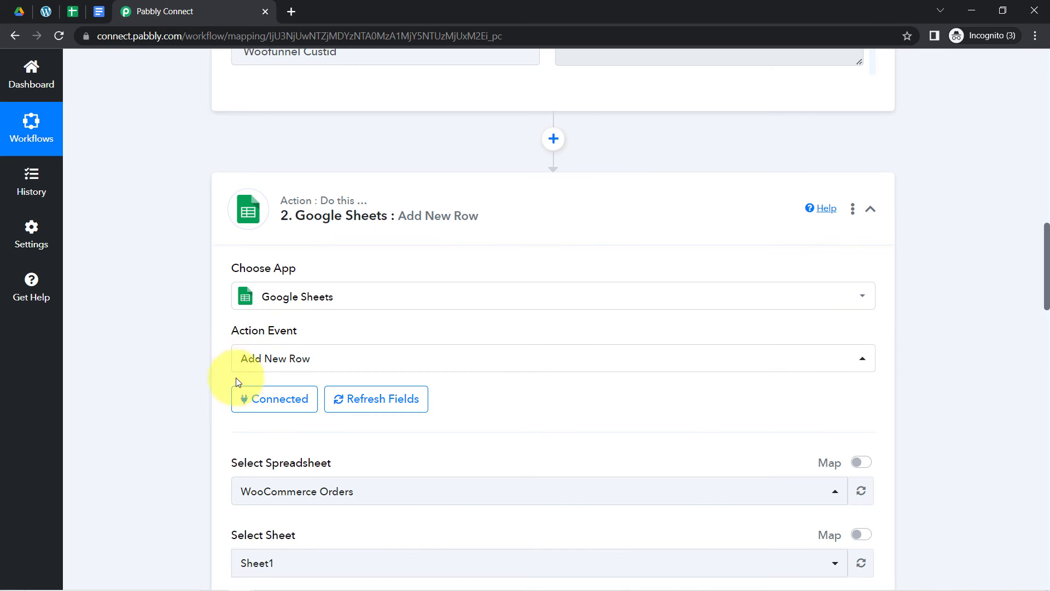
scroll(157, 396, up, 5)
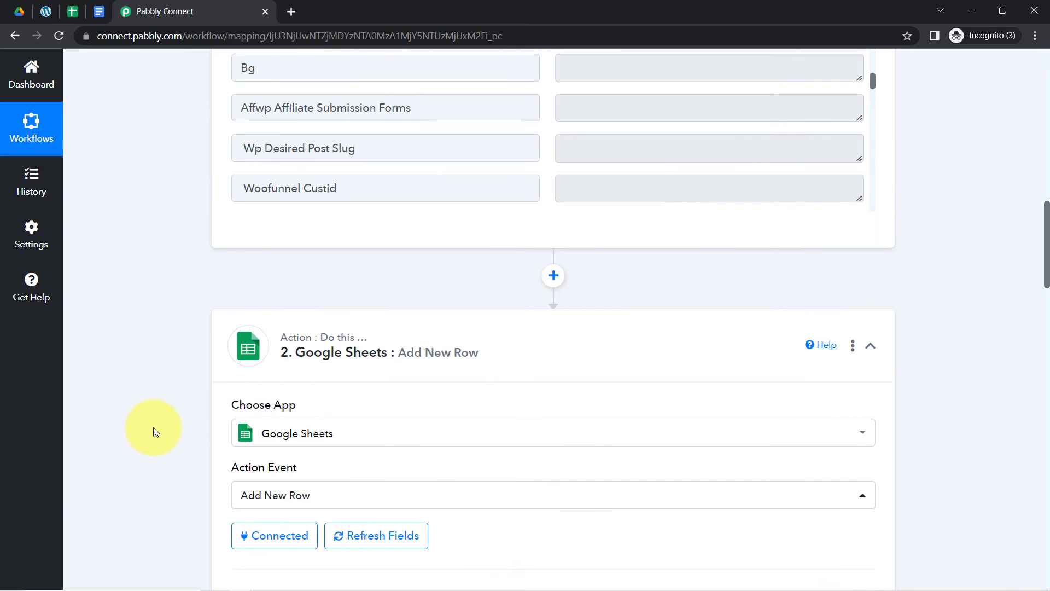
- Expand the Google Docs action step and open its choice of action events
drag(1047, 200, 989, 531)
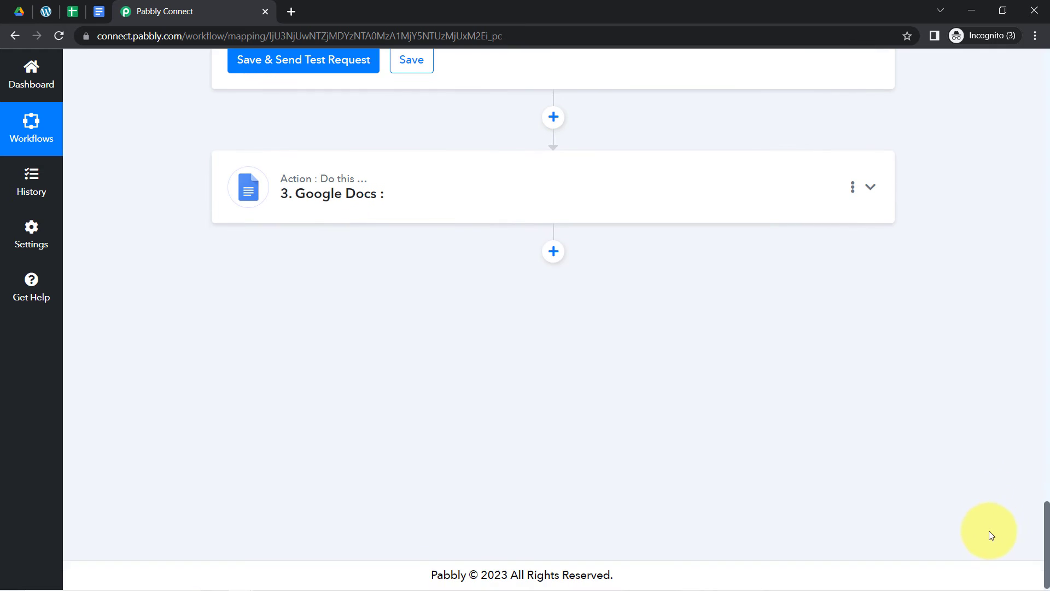
click(376, 194)
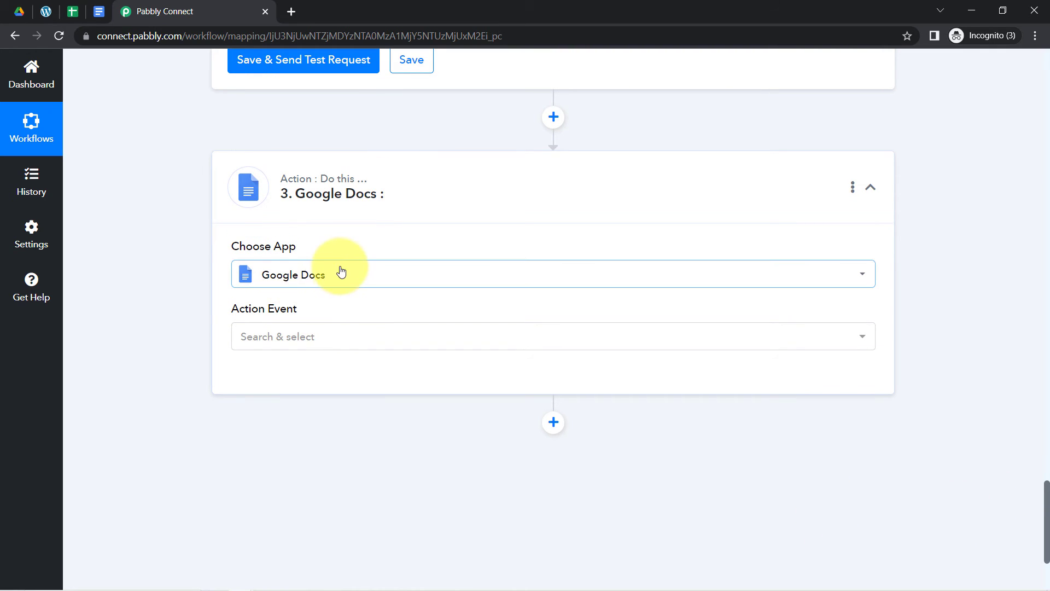
click(259, 343)
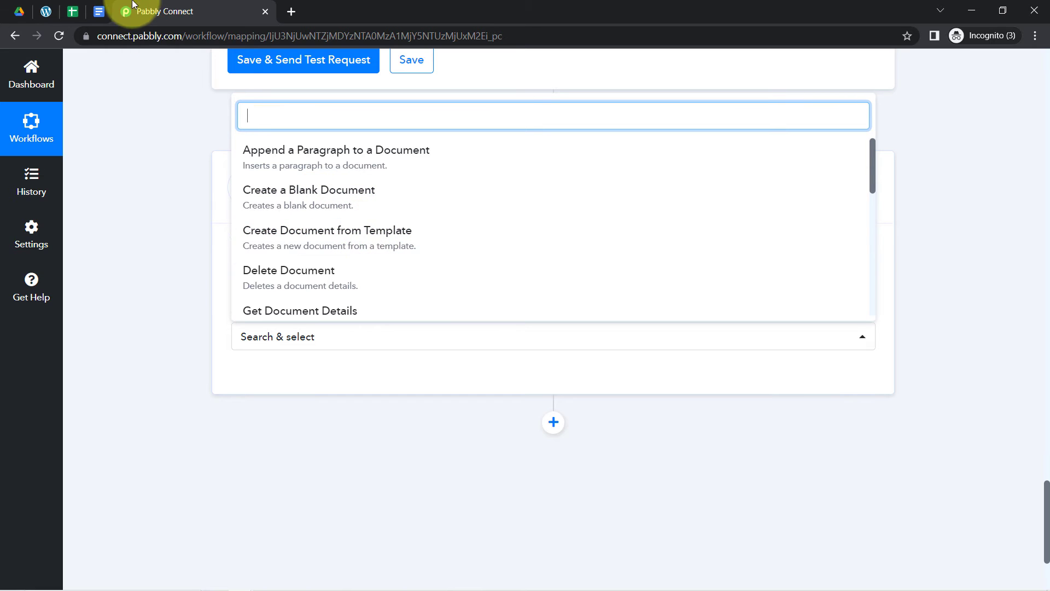
- Switch to the WooCommerce Order Template in Google Docs, review its title and placeholder lines from date to address, and return to Pabbly Connect
click(101, 11)
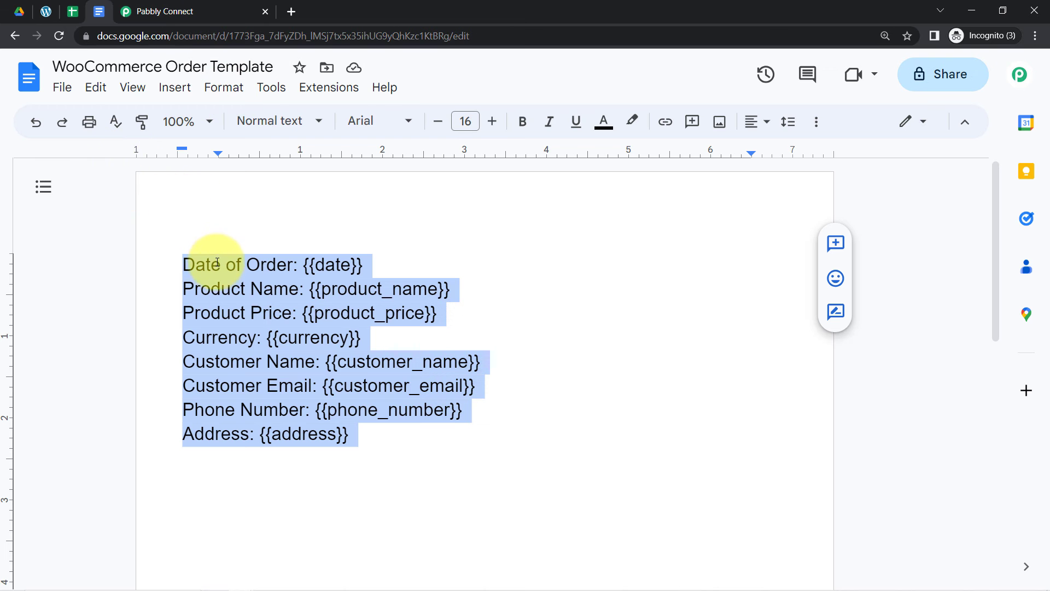
click(212, 264)
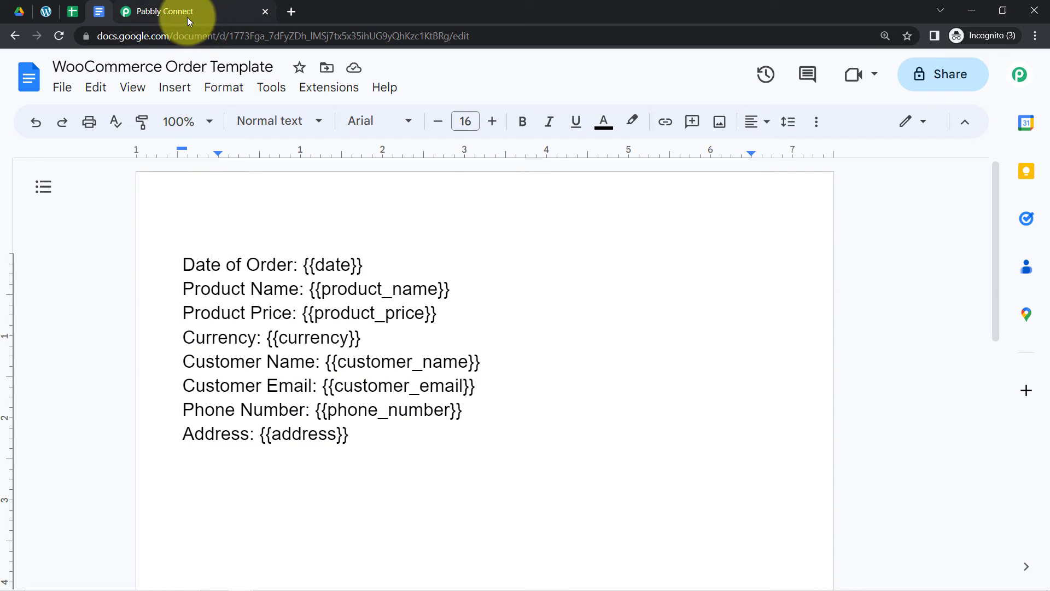
drag(145, 66, 264, 75)
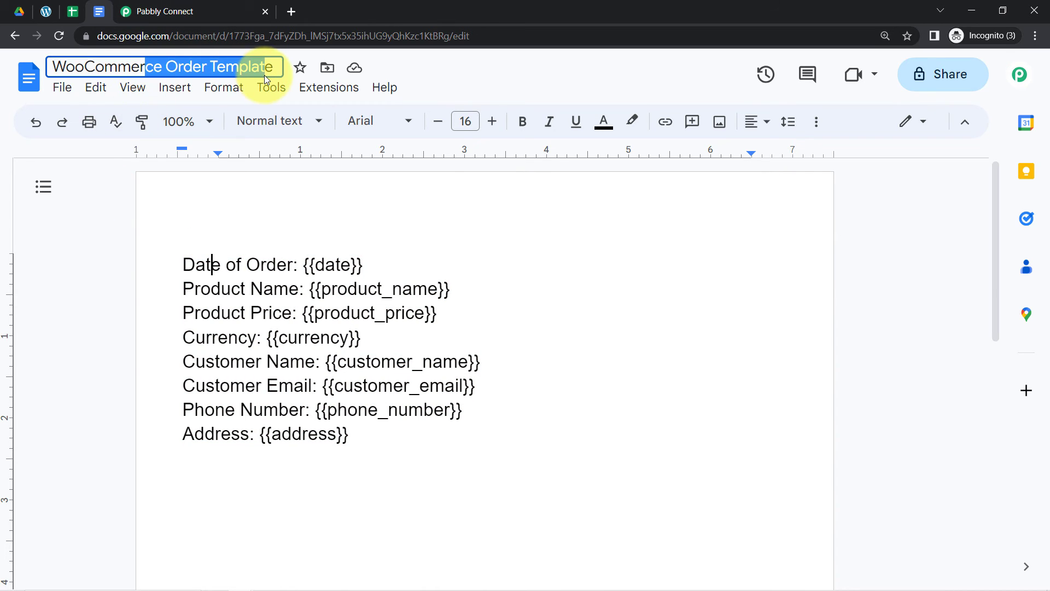
click(295, 317)
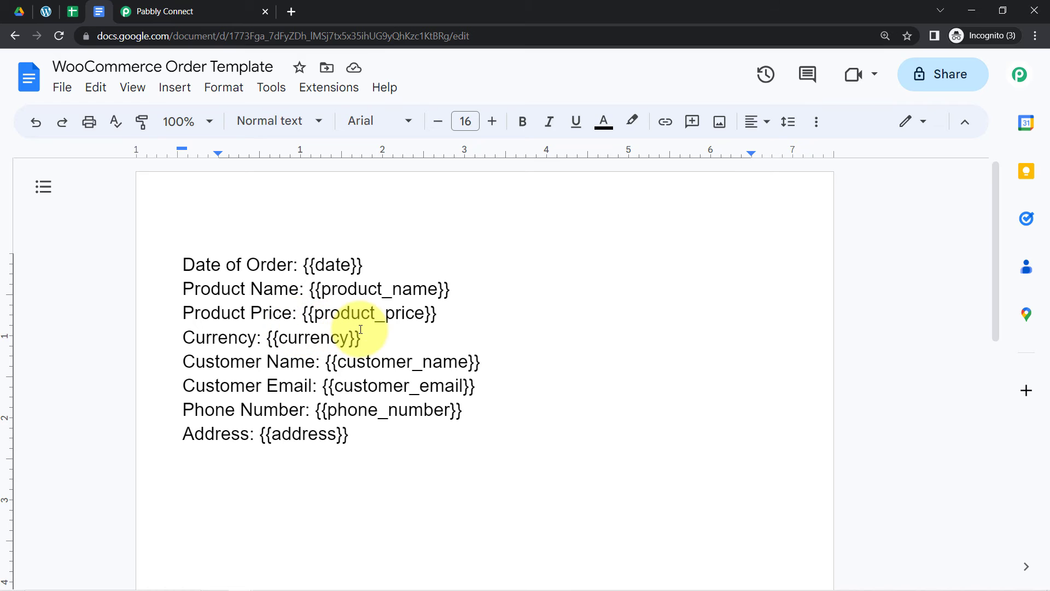
drag(139, 68, 268, 67)
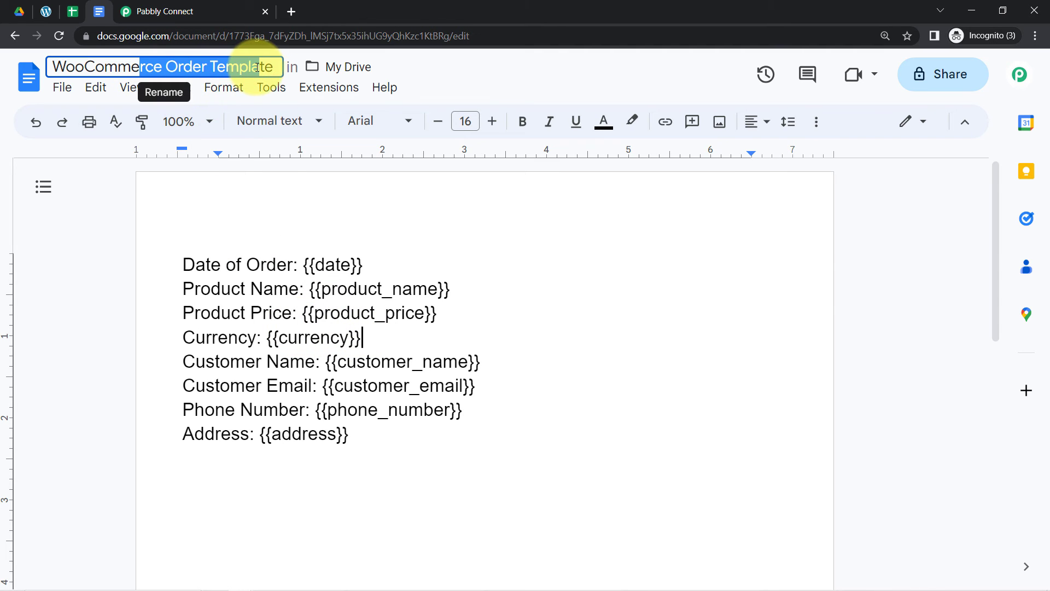
click(249, 313)
drag(183, 265, 359, 438)
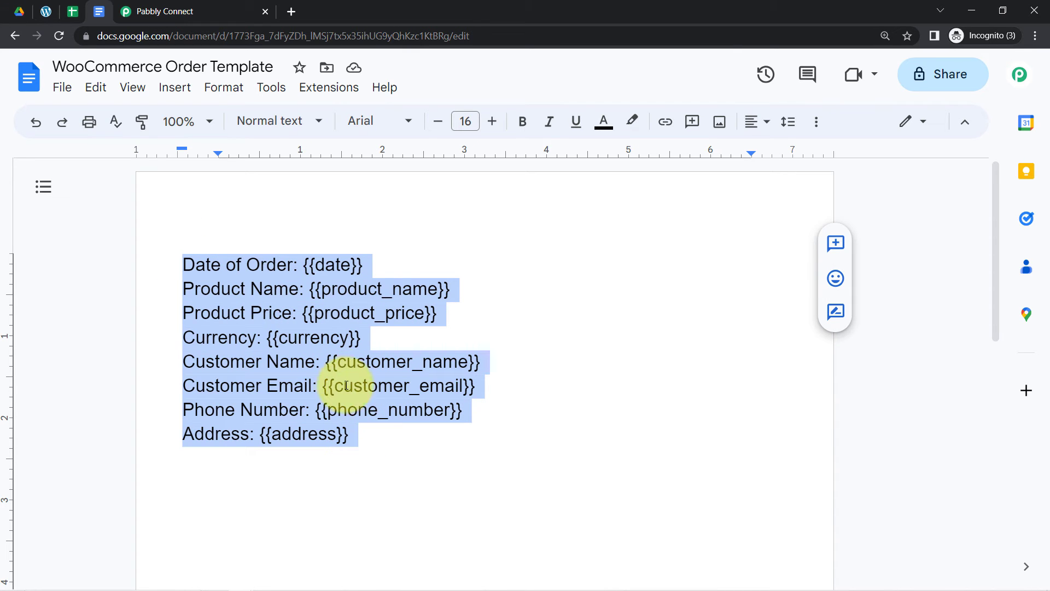
click(280, 297)
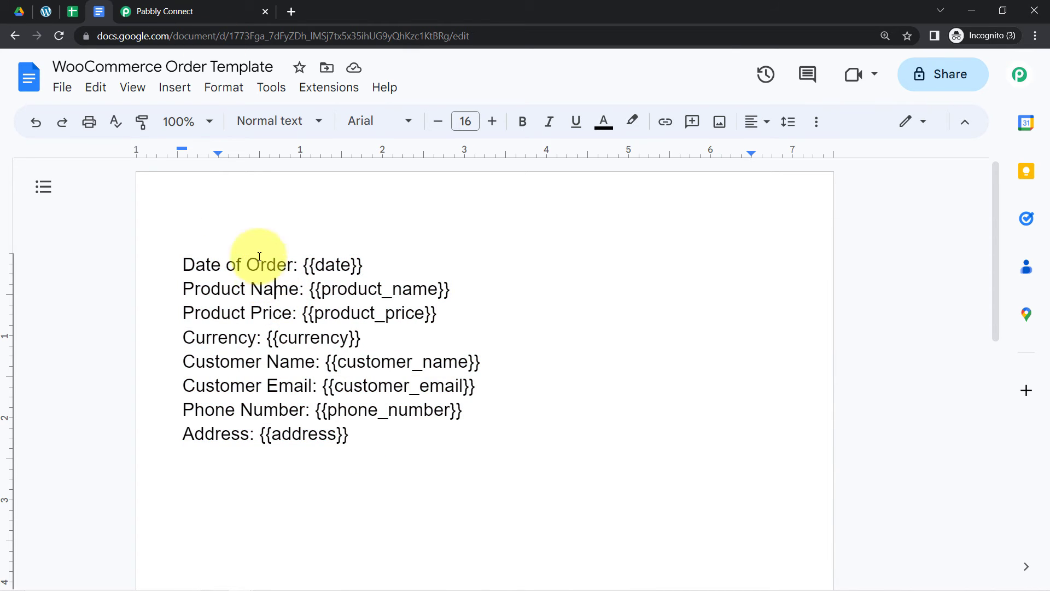
click(164, 10)
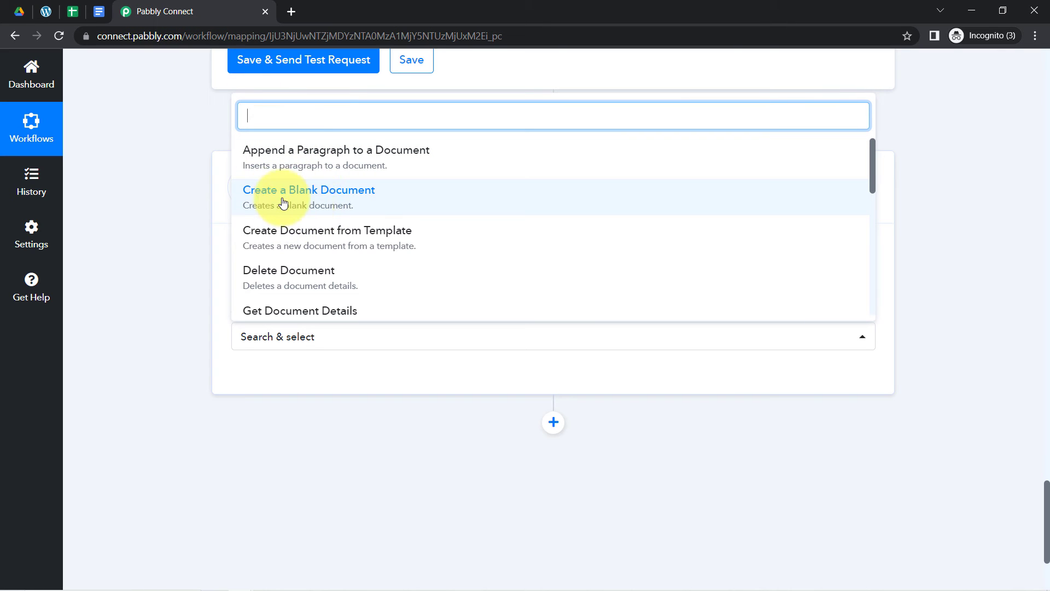
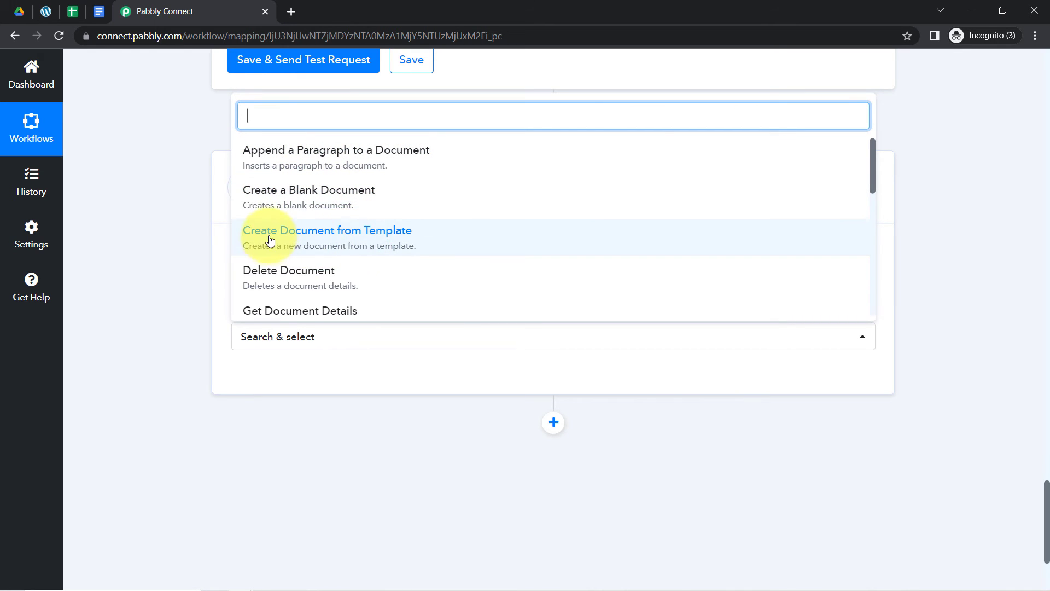
- Set the Google Docs action event to Create Document from Template and connect it through the existing Google Docs #1 connection
click(326, 233)
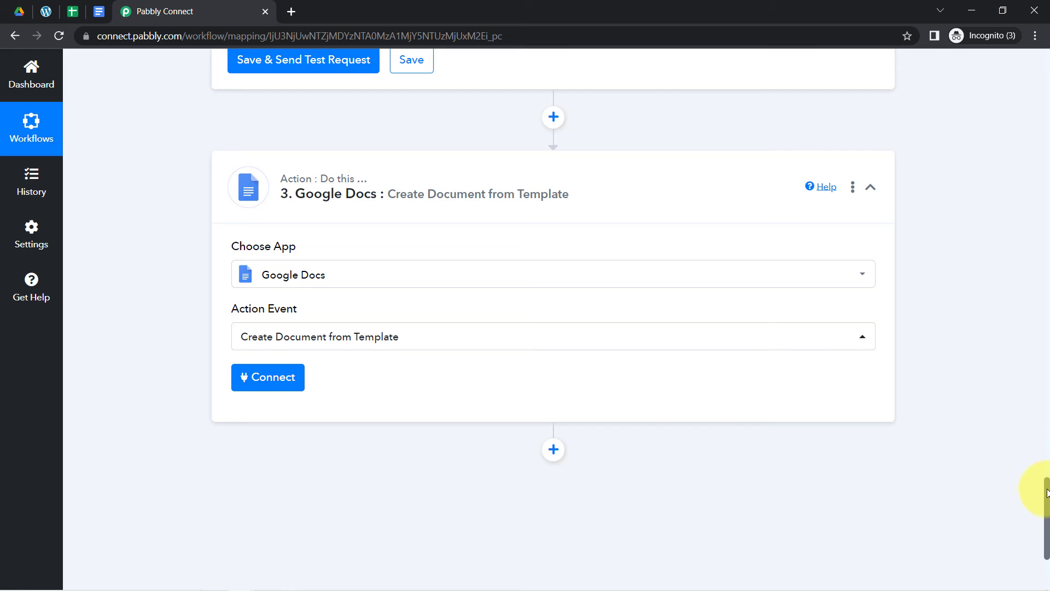
scroll(1042, 493, down, 3)
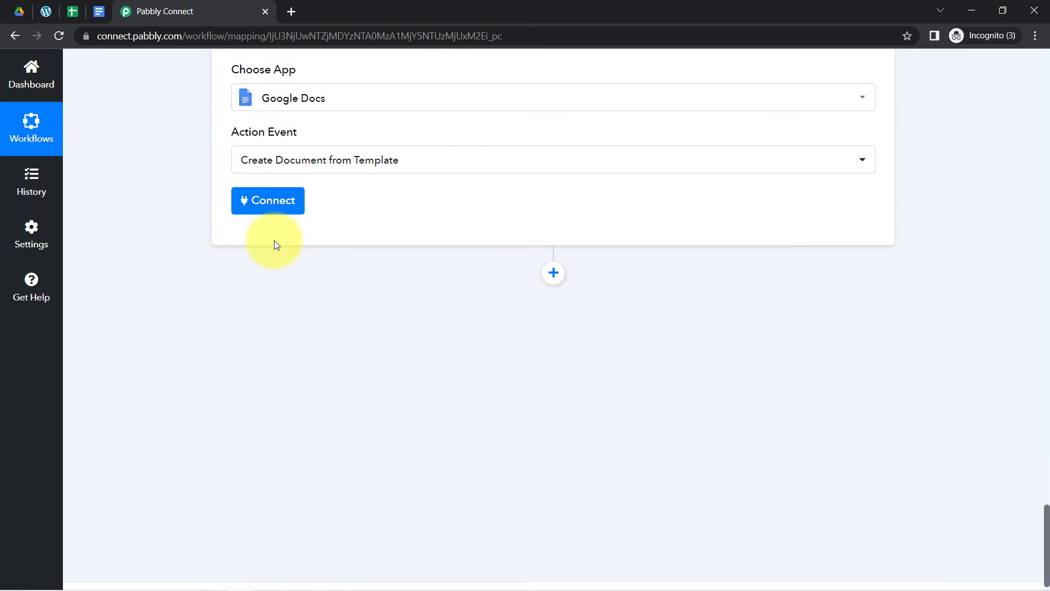
click(263, 200)
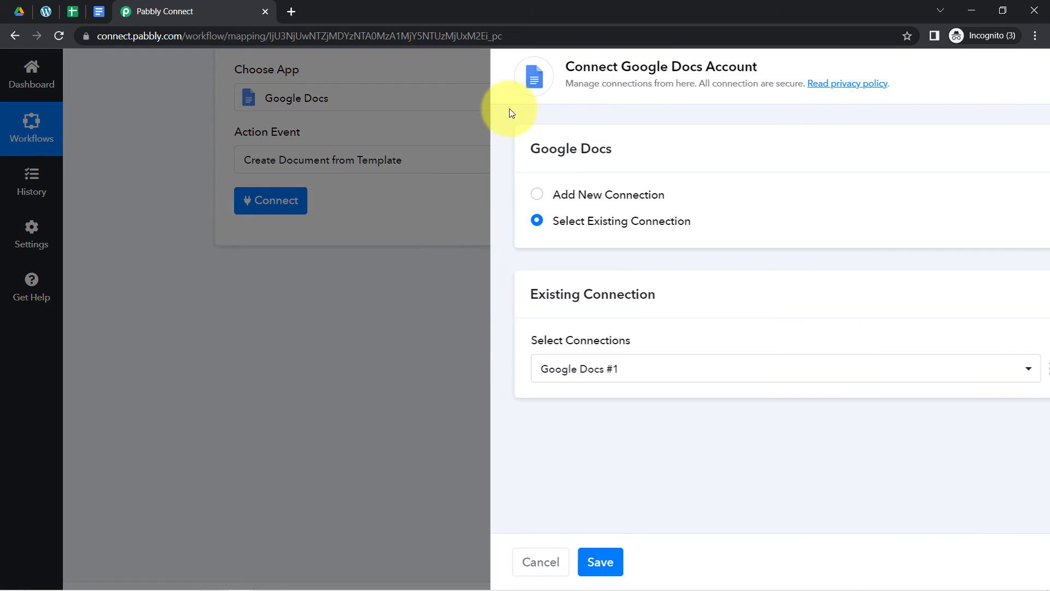
drag(544, 66, 642, 68)
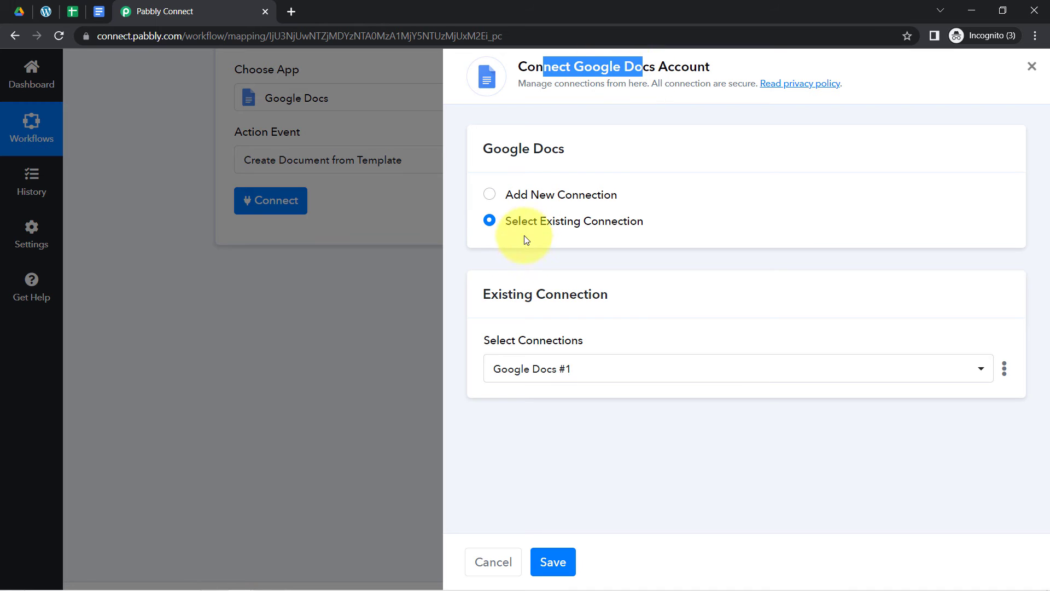
click(565, 563)
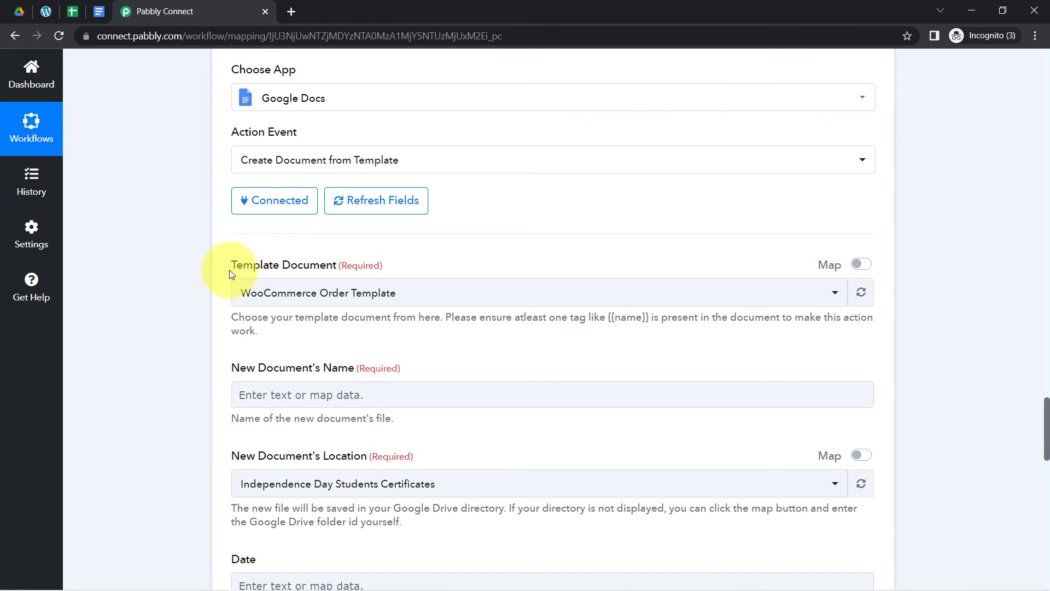
- Check the template's title in Google Docs, return to Pabbly Connect and choose WooCommerce Order Template as the template document
drag(300, 264, 309, 264)
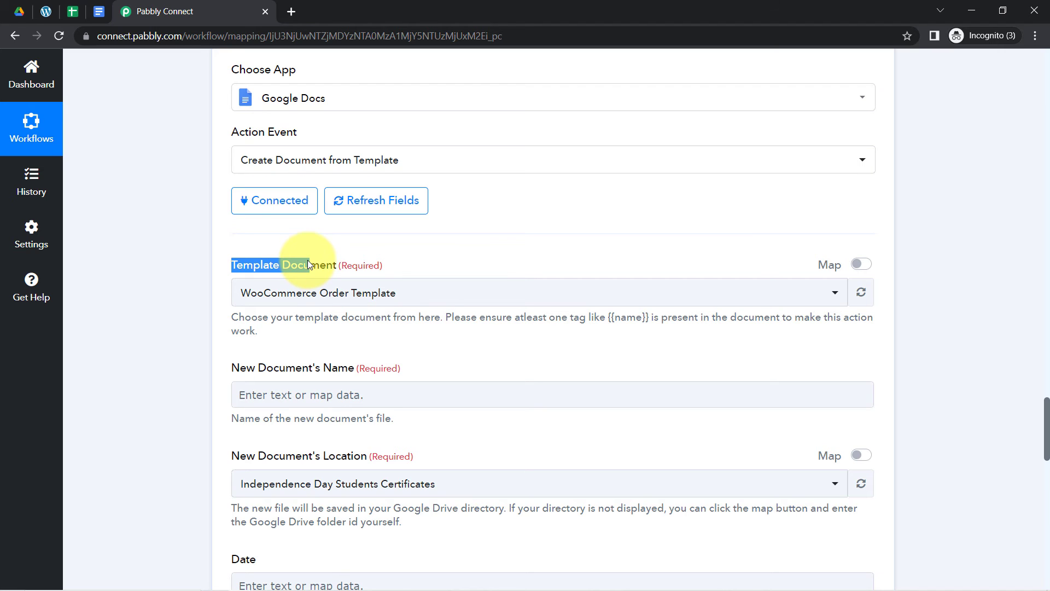
click(324, 264)
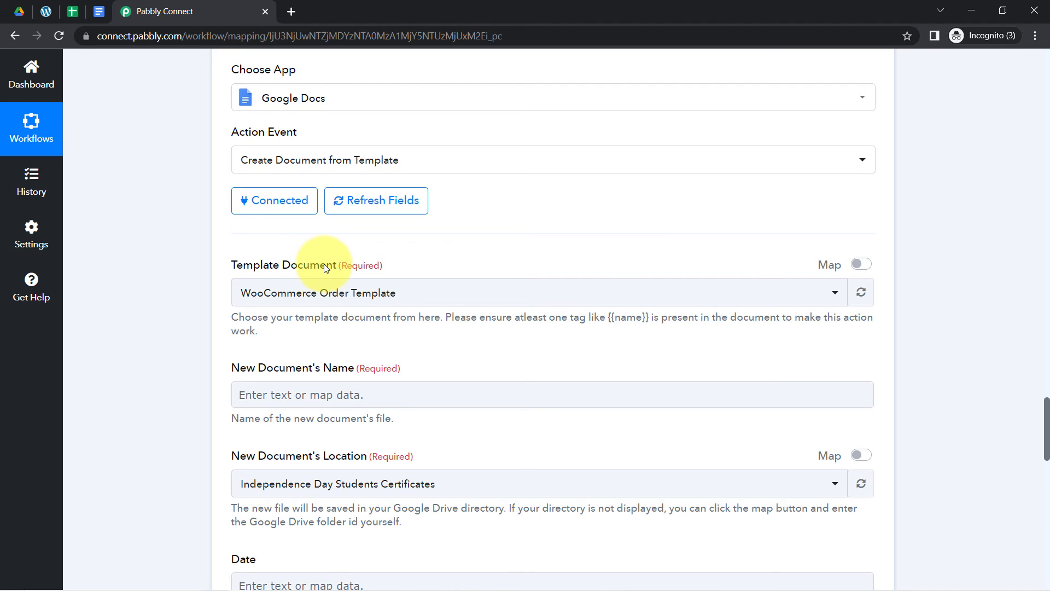
click(94, 11)
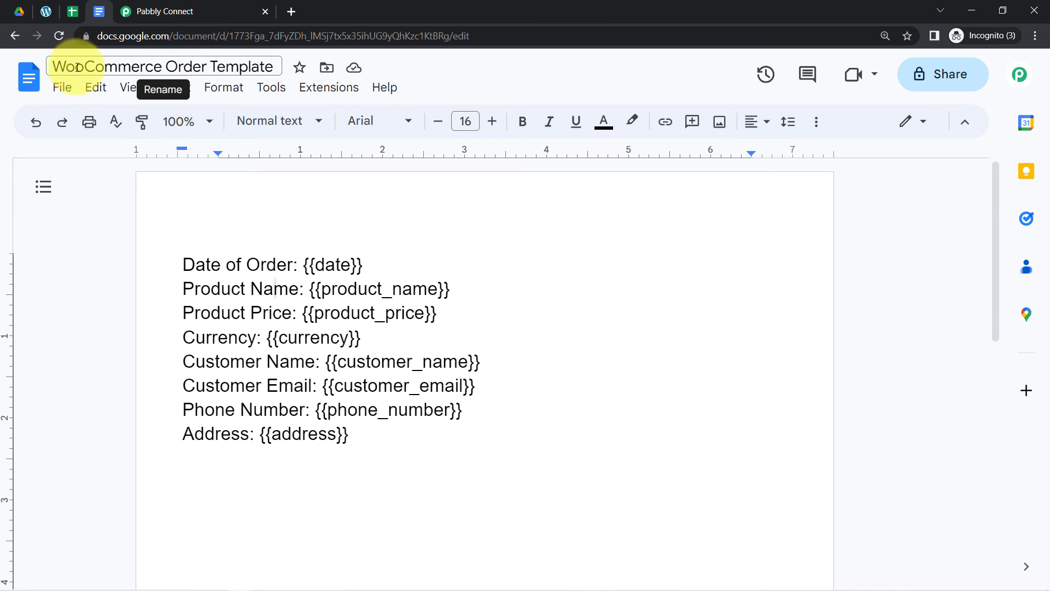
drag(66, 67, 250, 66)
click(224, 11)
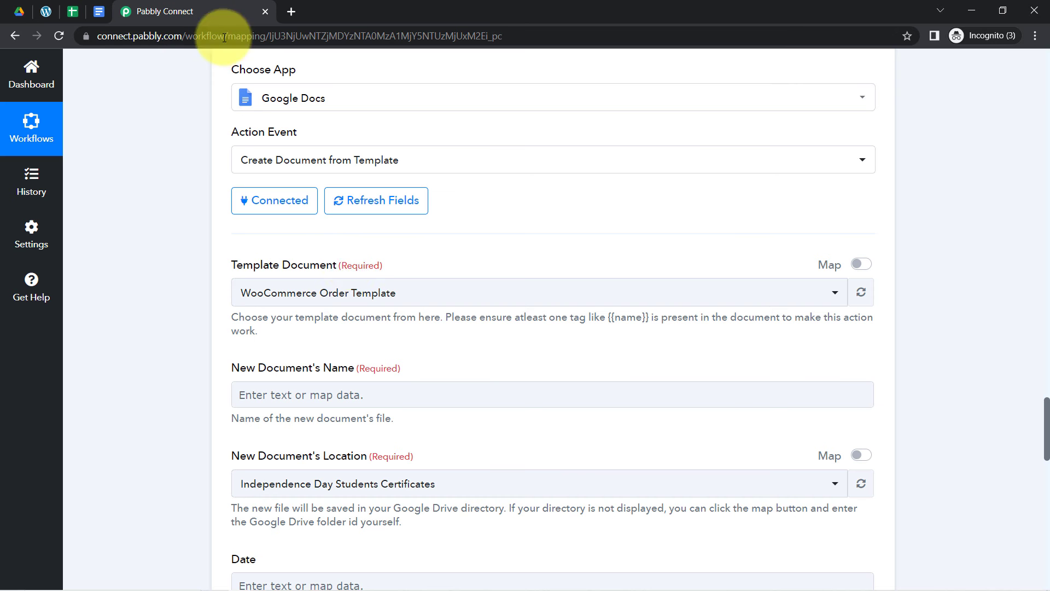
click(337, 294)
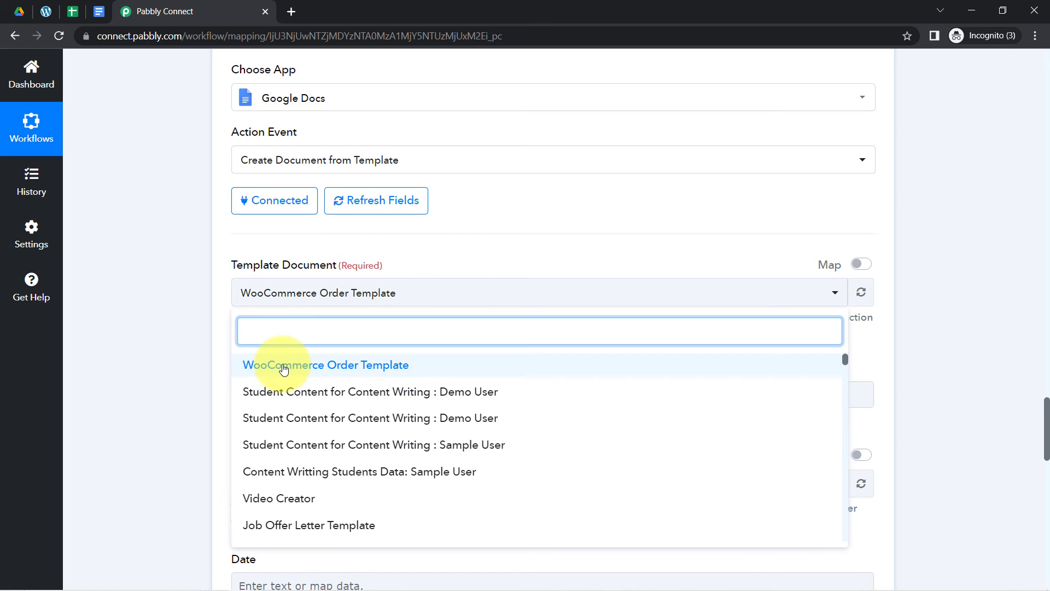
click(363, 367)
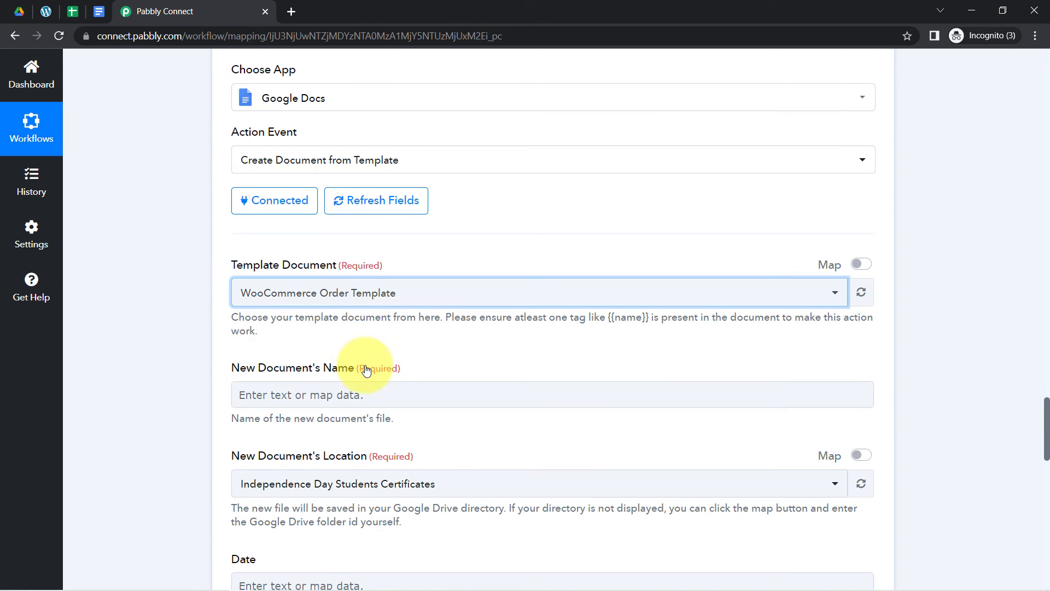
click(166, 297)
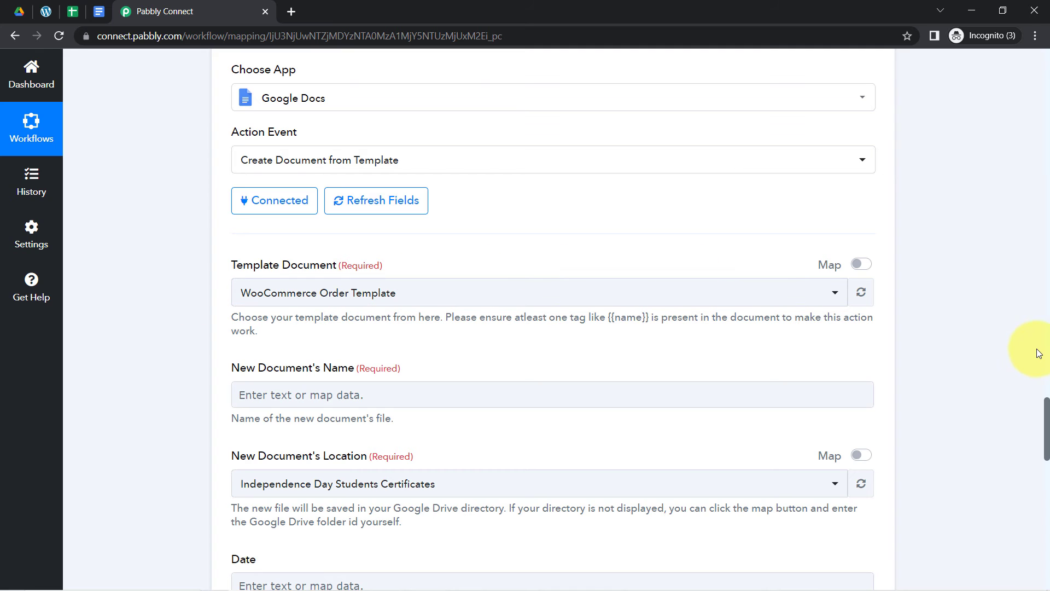
- Enter "Order Details -" as the New Document's Name in the Google Docs action
drag(1047, 402, 1046, 421)
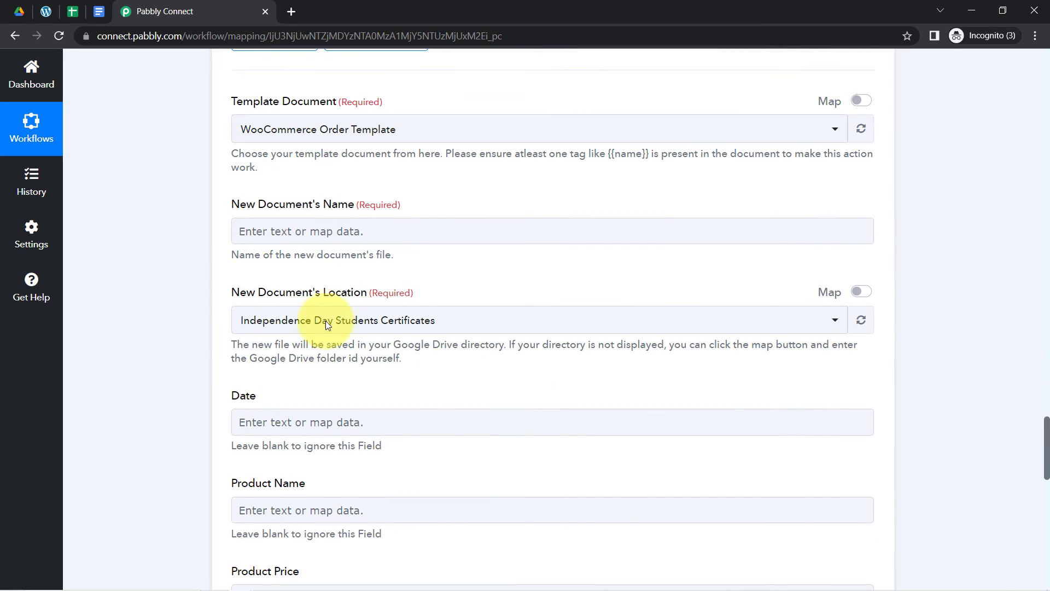
drag(259, 202, 382, 198)
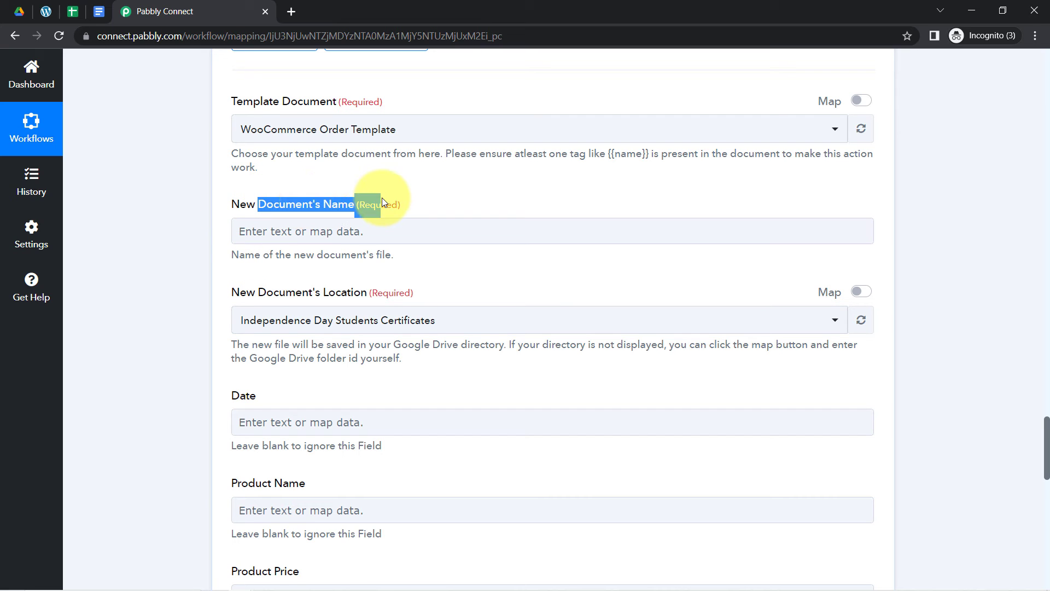
click(277, 234)
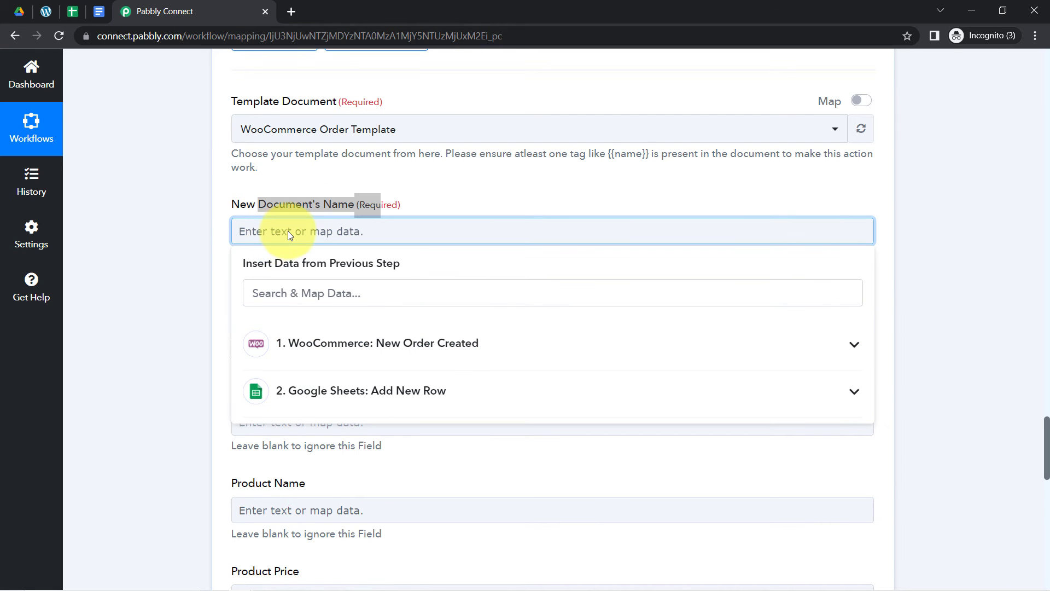
text(Order Details -)
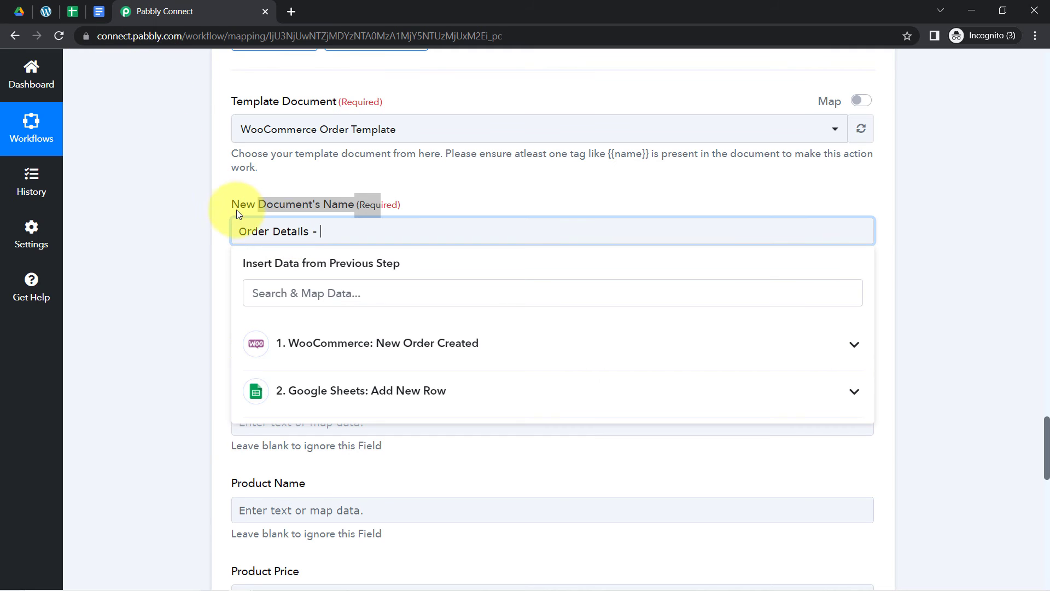
key(BackSpace)
key(BackSpace)
key(BackSpace)
drag(322, 230, 225, 229)
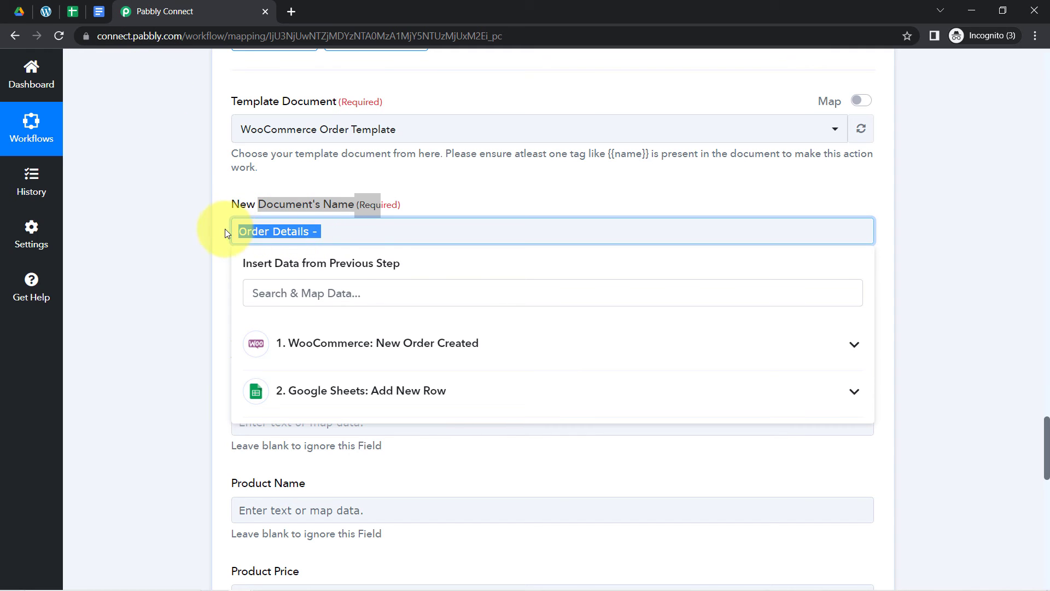
click(258, 233)
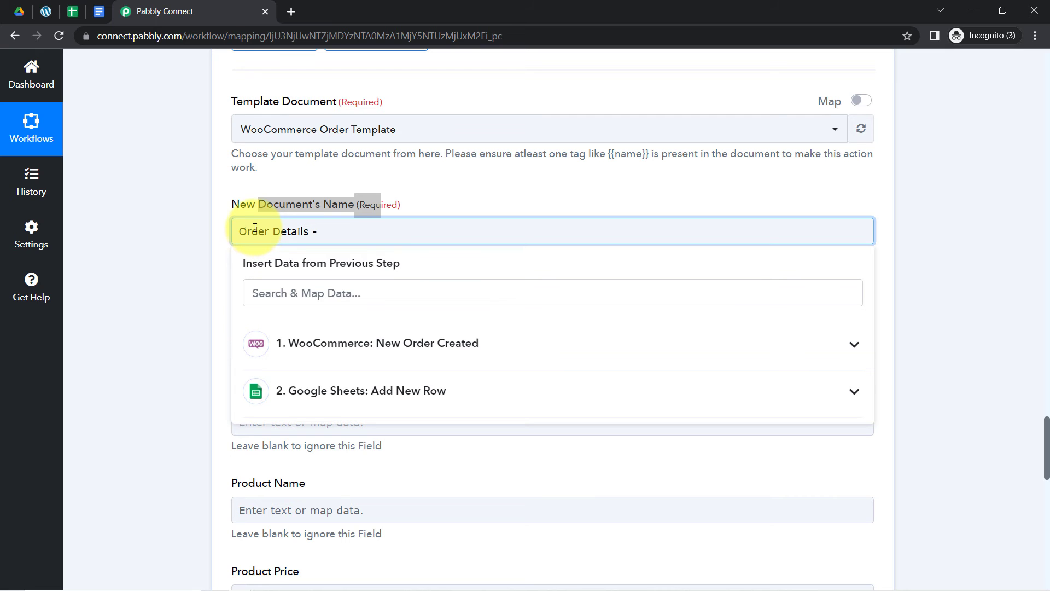
click(278, 231)
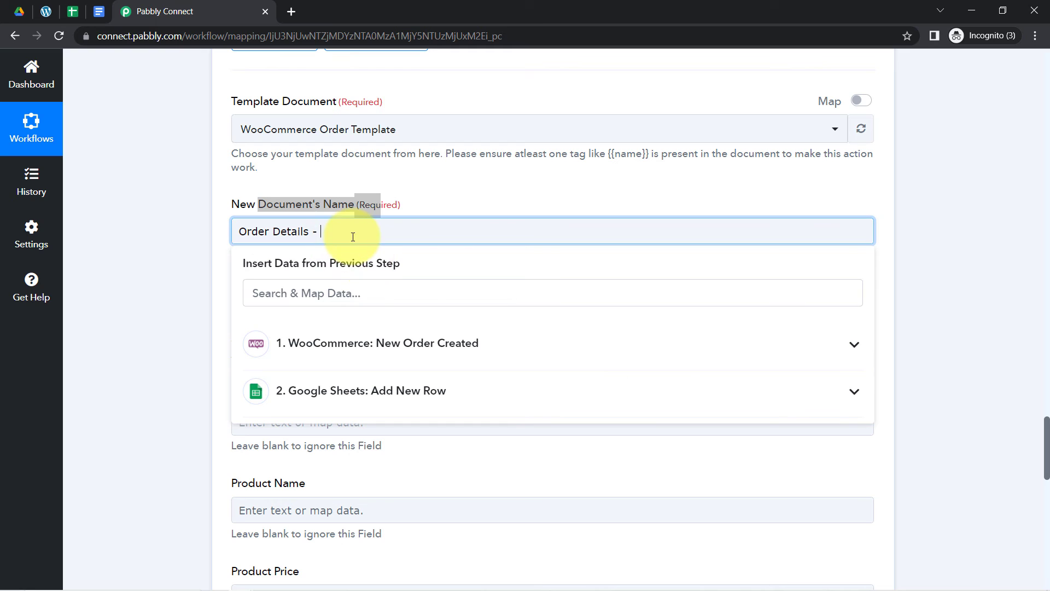
- Search the WooCommerce order data for "@" and map the Billing Email after the text in the New Document's Name
click(283, 295)
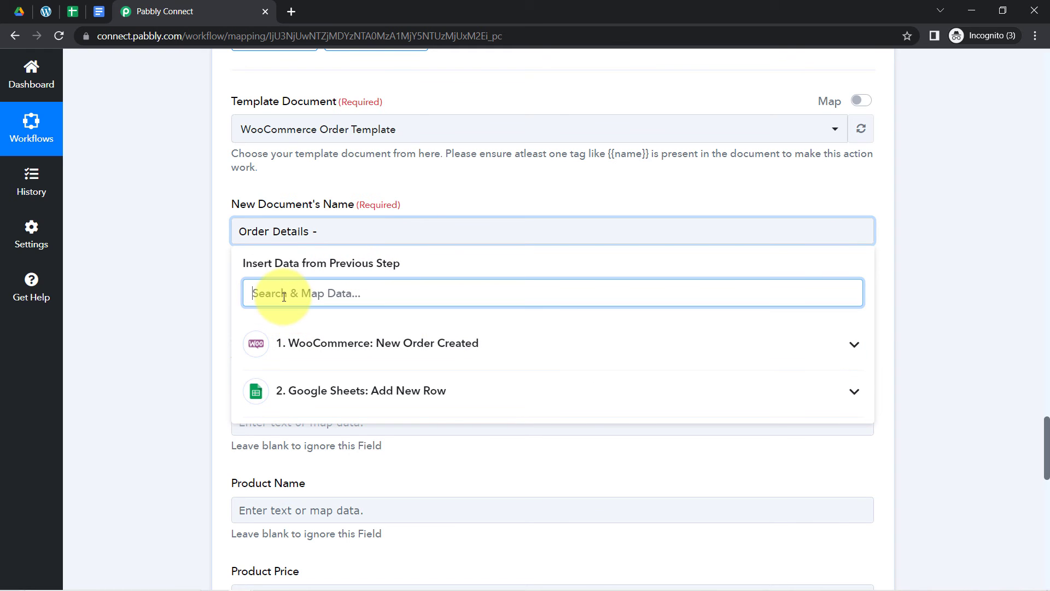
text(@)
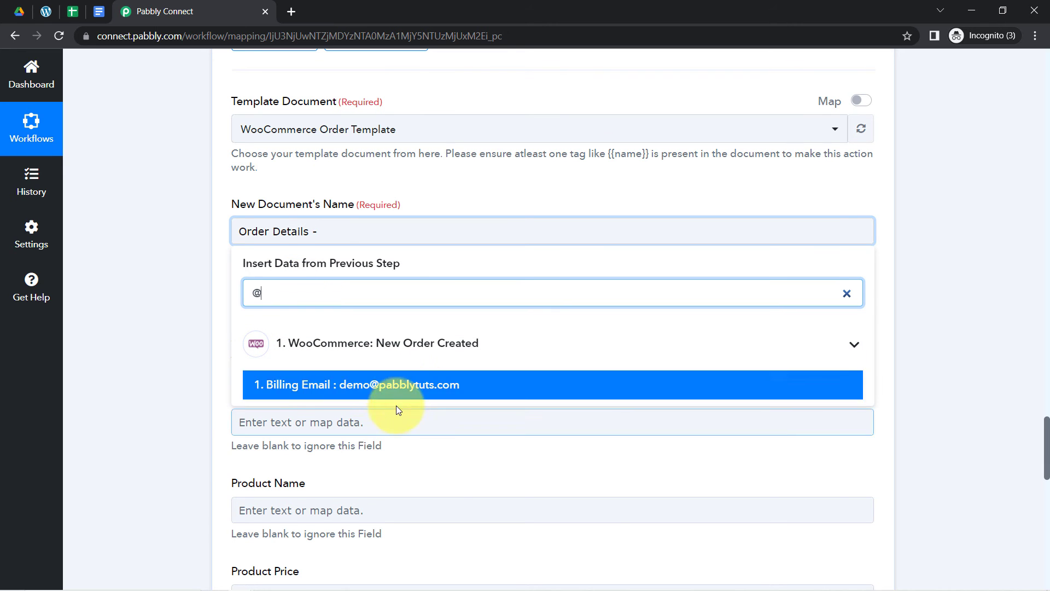
click(382, 388)
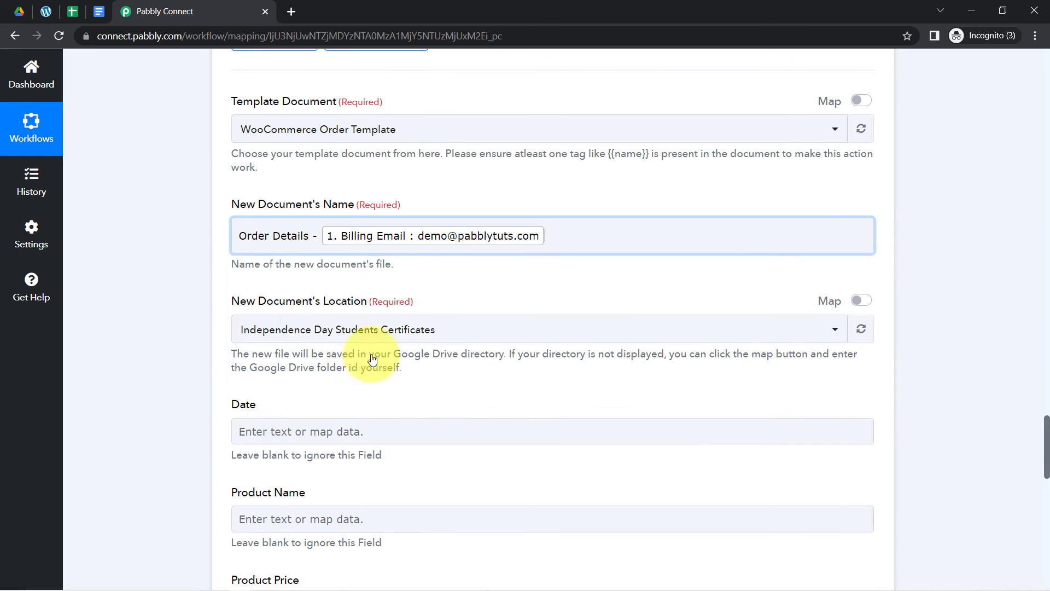
click(185, 222)
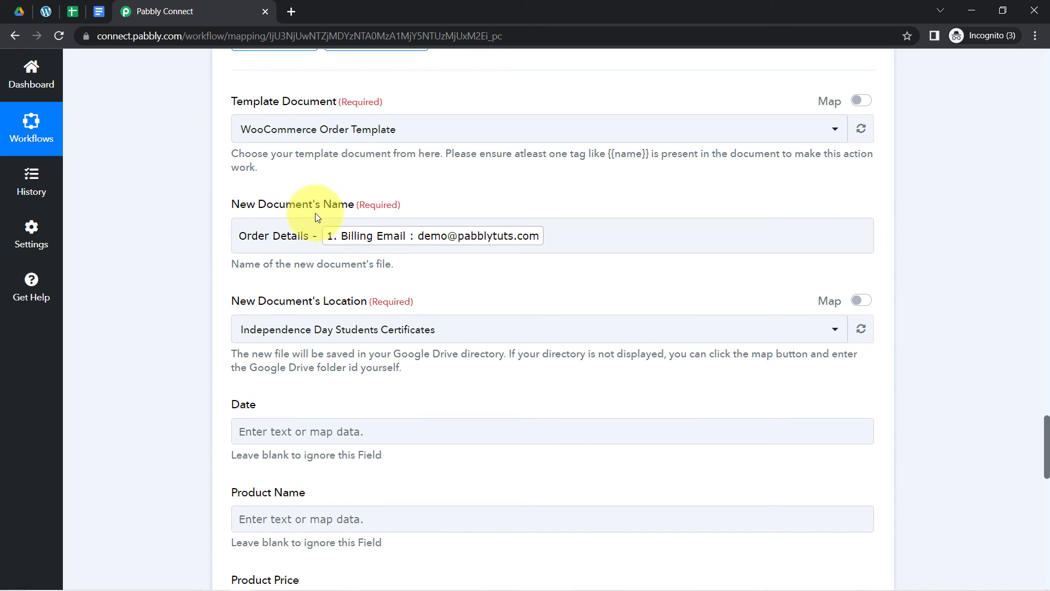
- Insert "for" before the hyphen in the New Document's Name so its text reads "Order Details for -"
click(295, 232)
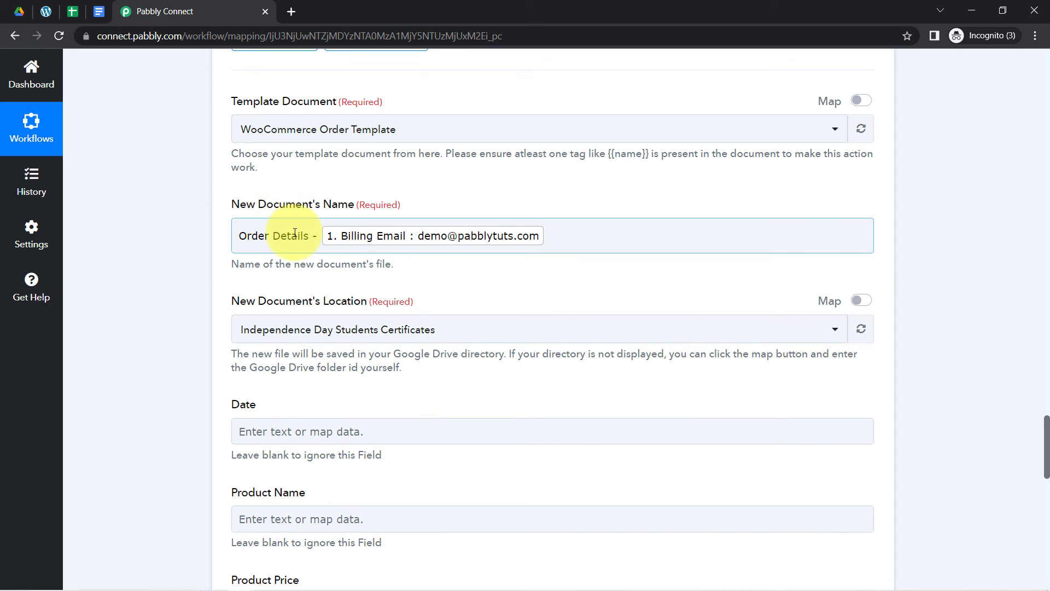
click(311, 235)
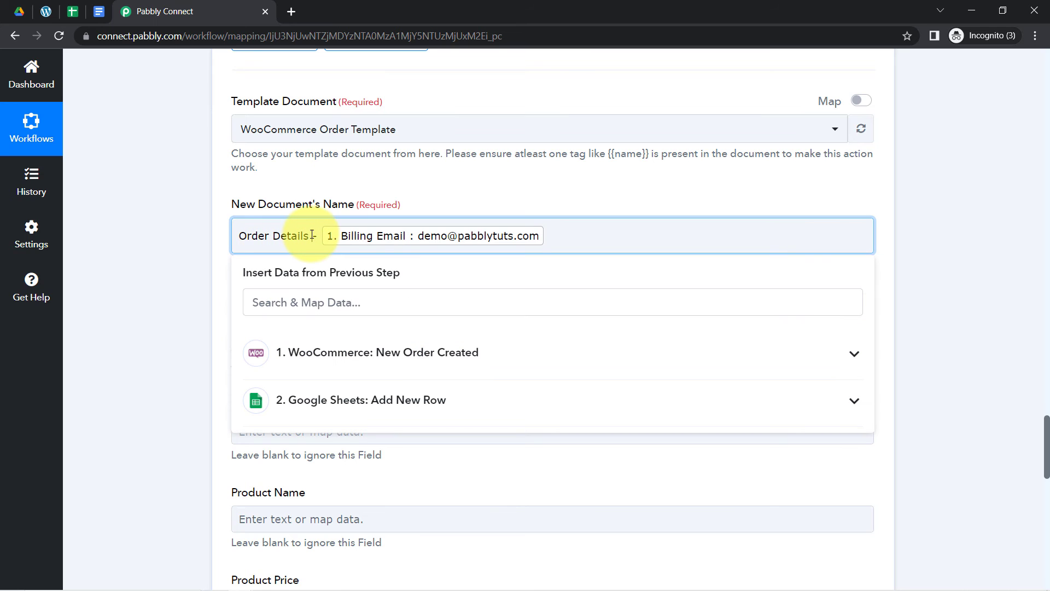
text(for)
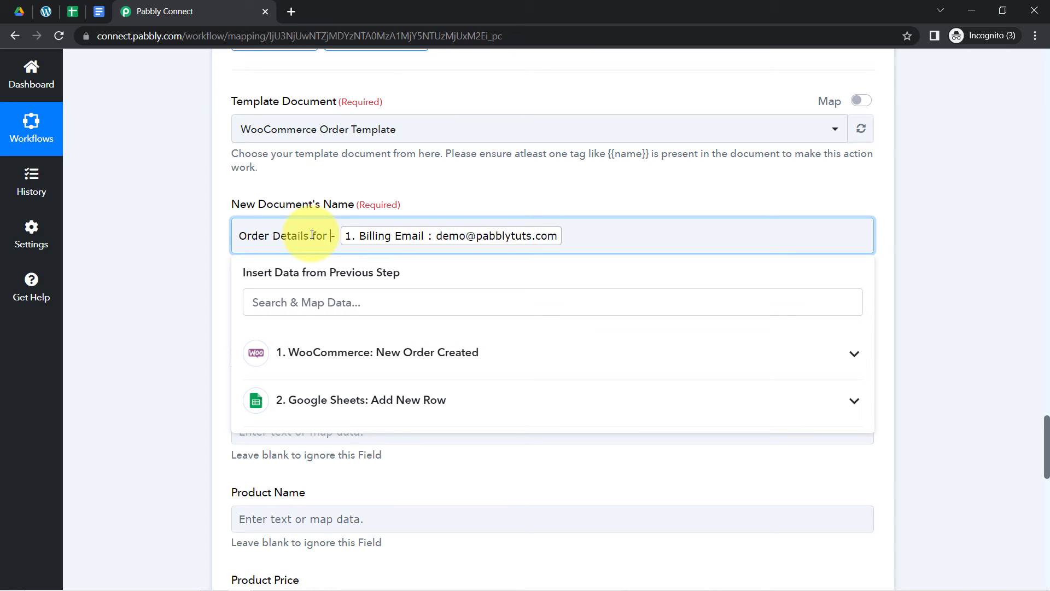
click(113, 343)
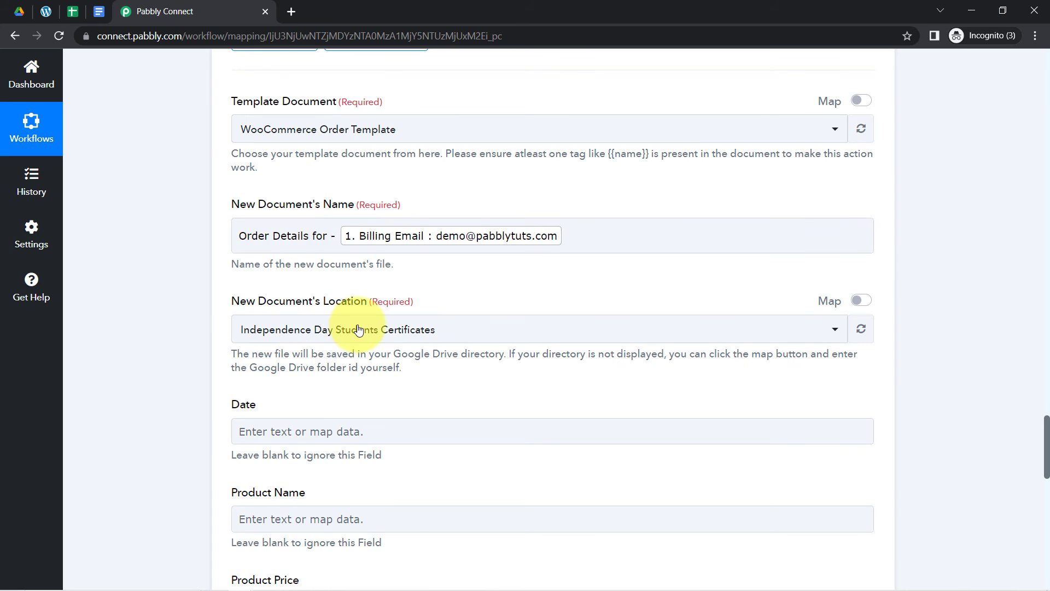
- Review the New Document's Location setting and its folder choices, check the folders in Google Drive, and return to Pabbly Connect
drag(1047, 428, 1047, 450)
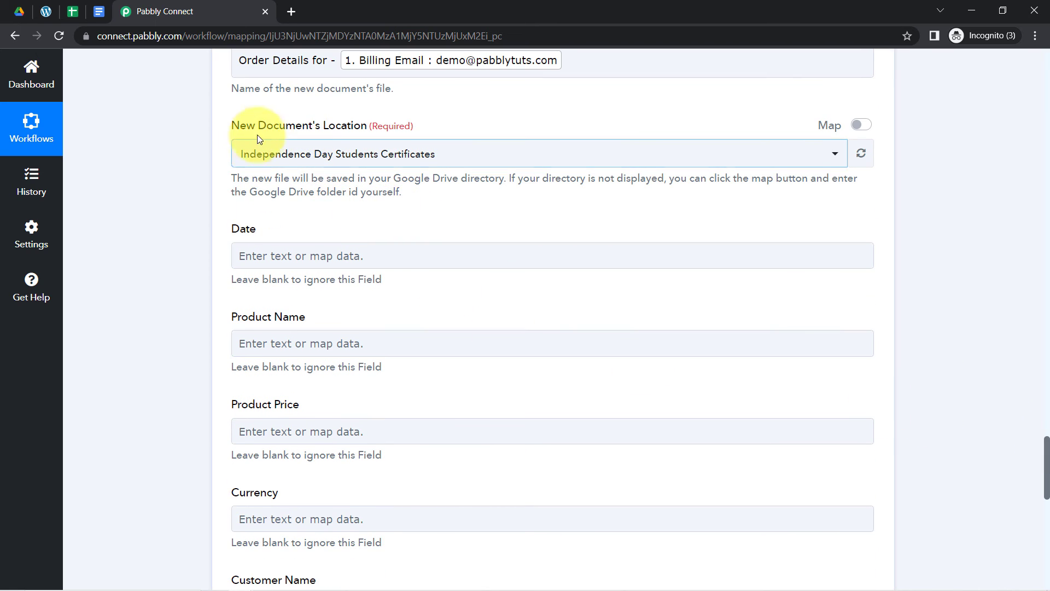
drag(240, 125, 370, 126)
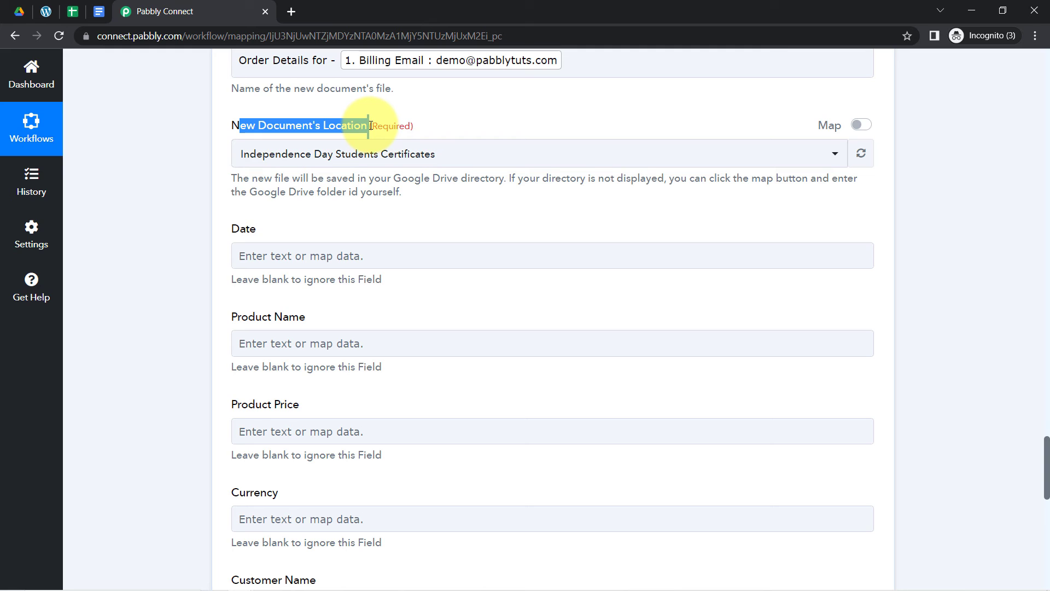
drag(257, 192, 356, 193)
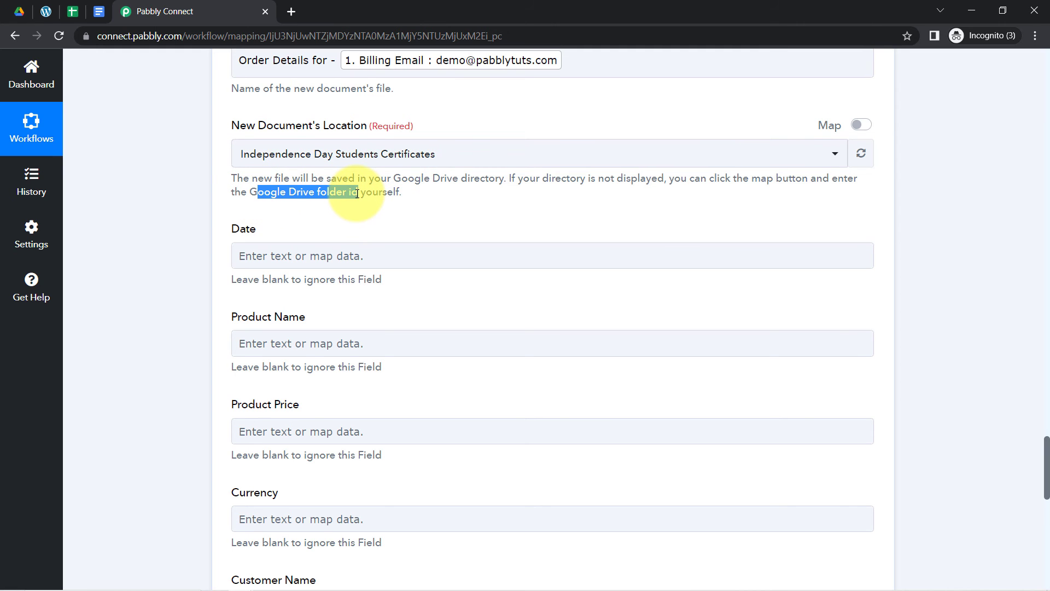
click(344, 153)
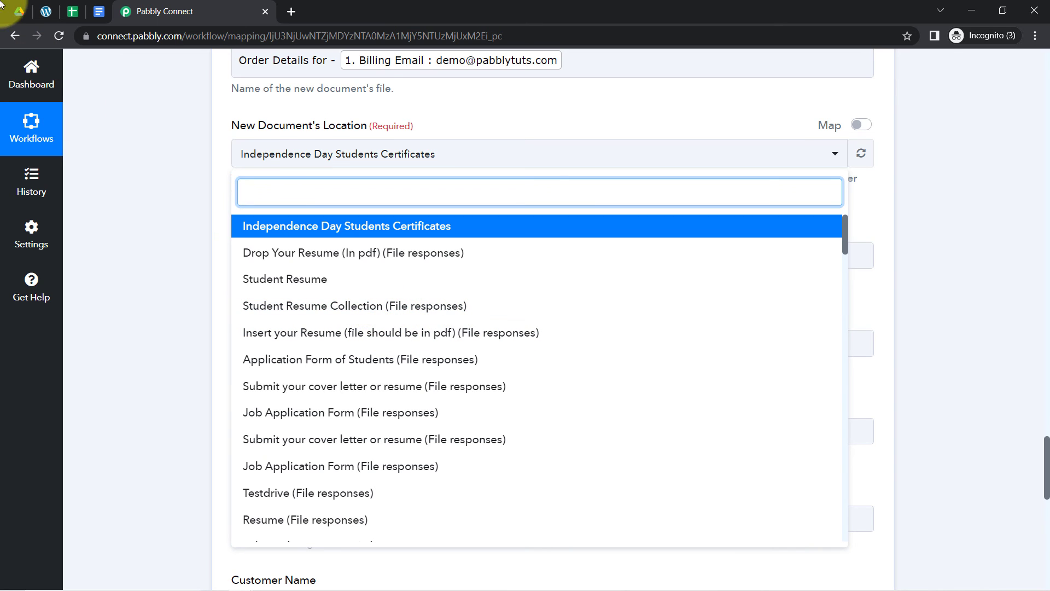
click(19, 11)
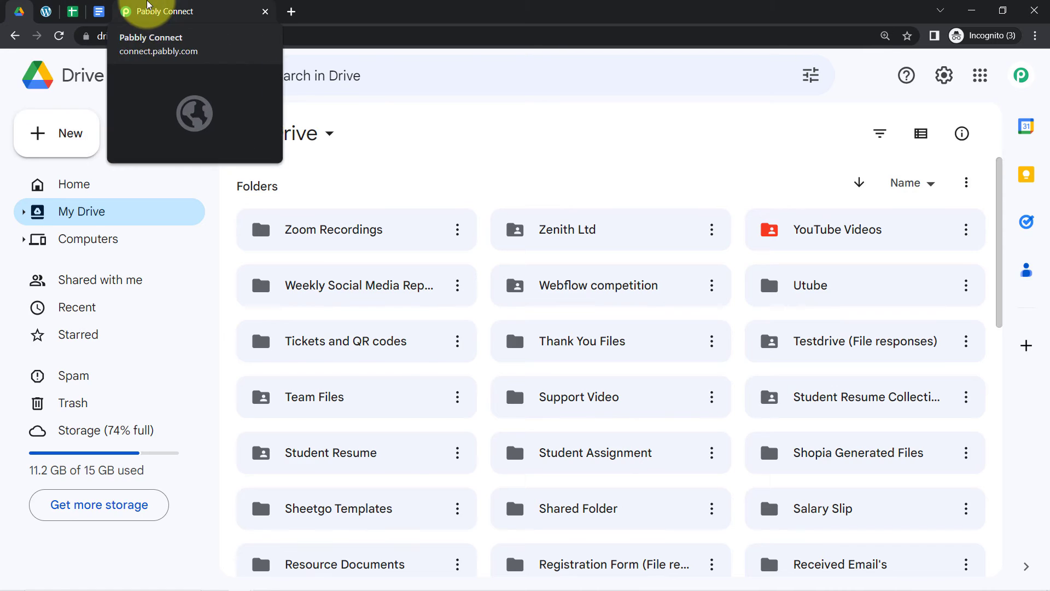
click(172, 11)
click(190, 210)
scroll(190, 212, down, 4)
scroll(189, 212, up, 6)
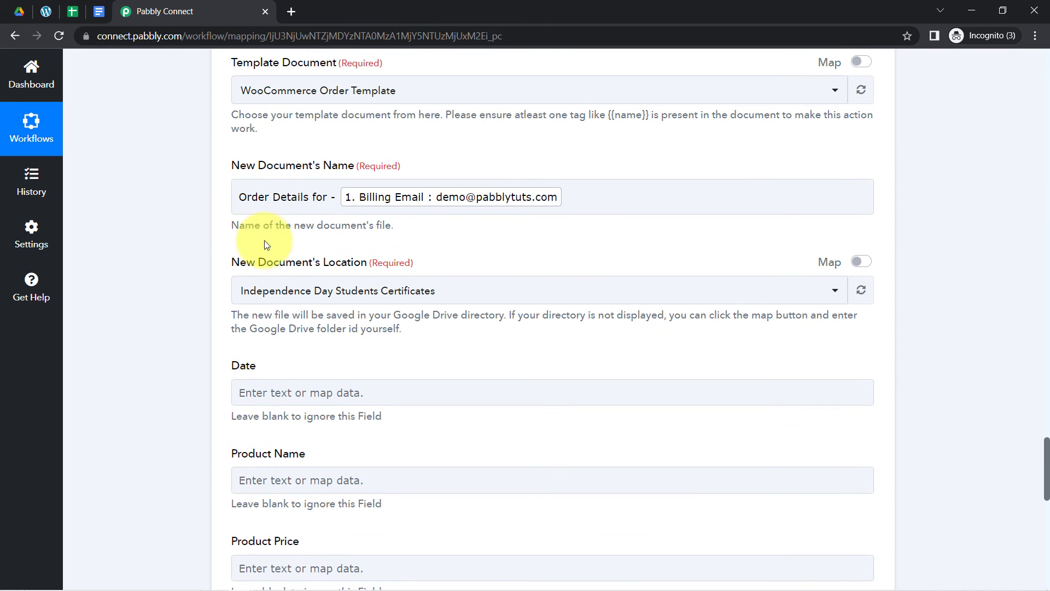
scroll(1047, 438, up, 4)
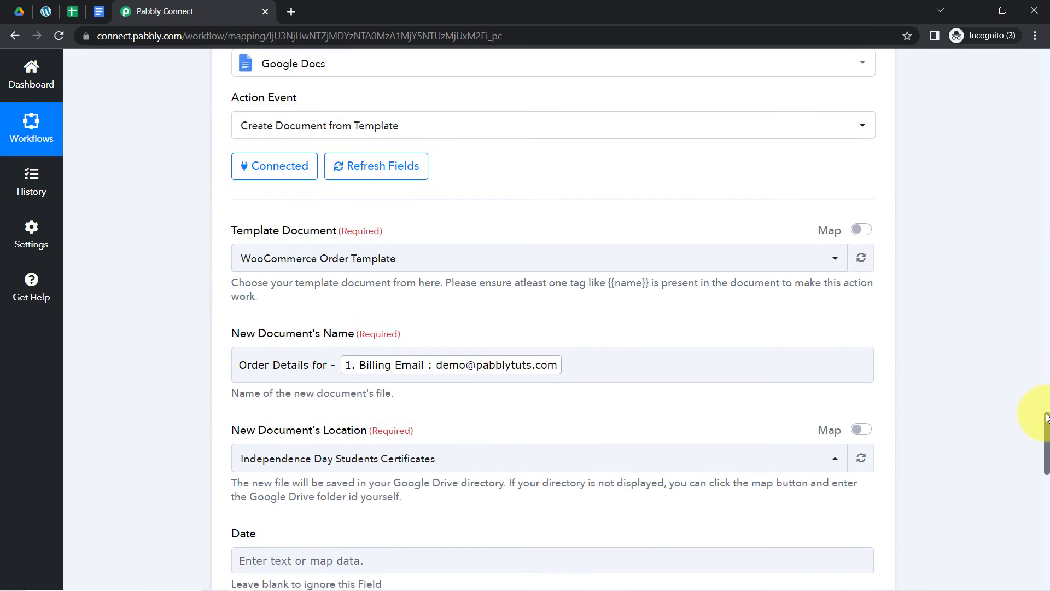
scroll(1041, 438, down, 5)
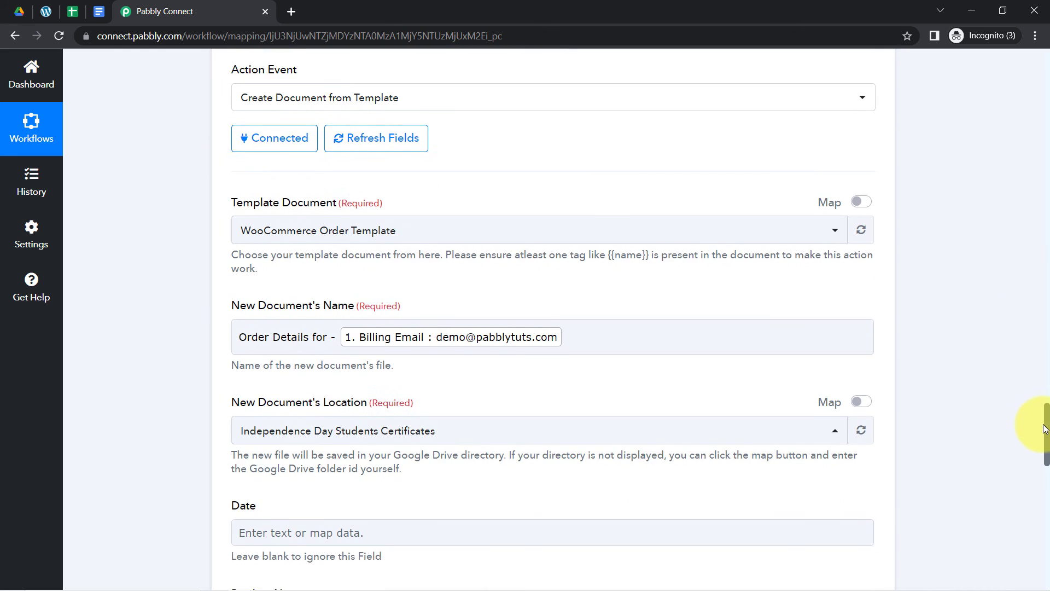
scroll(1041, 452, down, 1)
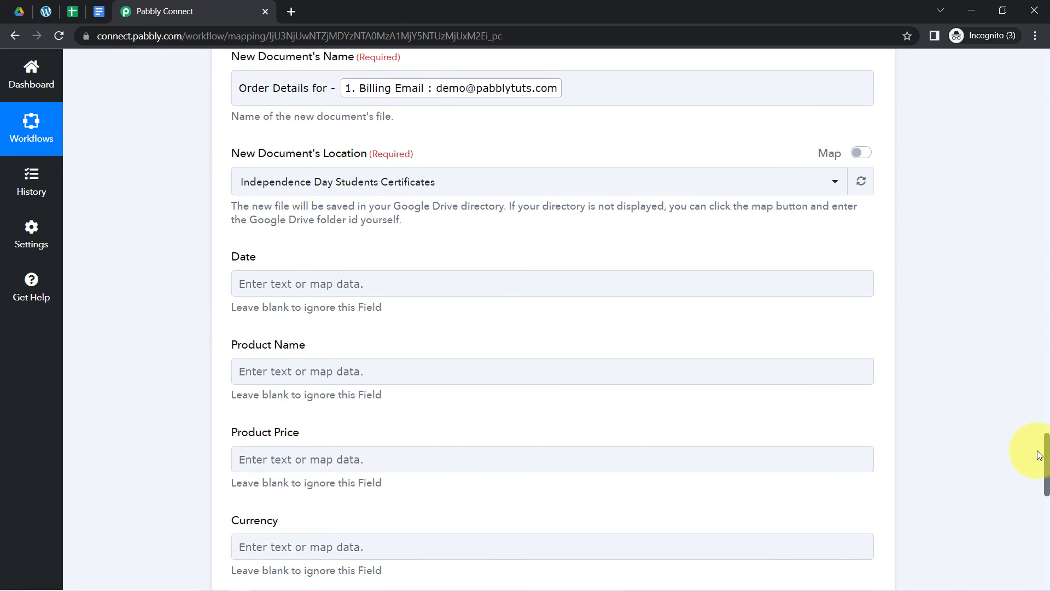
scroll(1040, 454, up, 1)
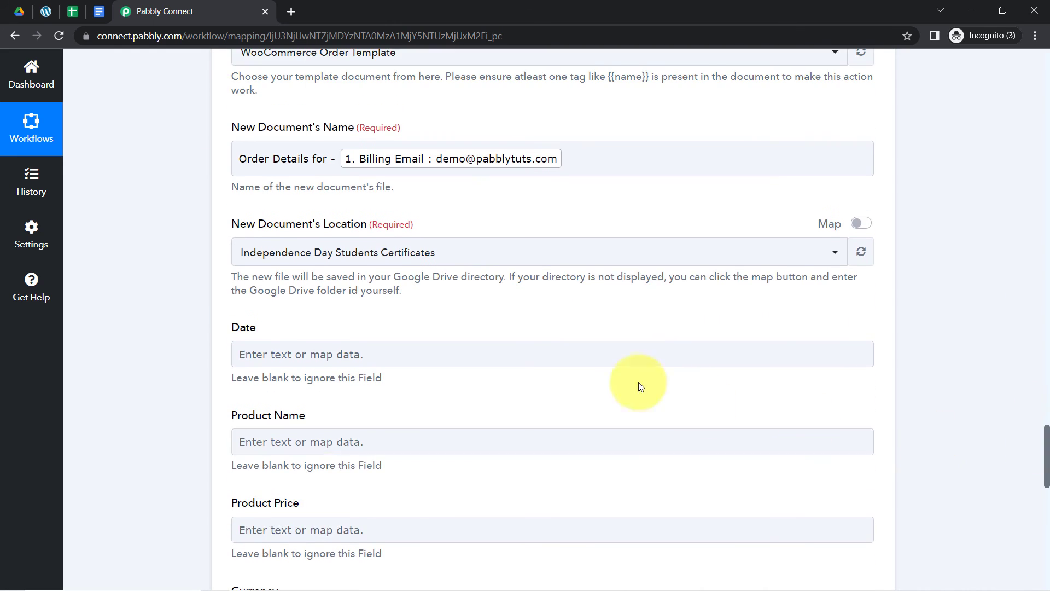
- Switch to Google Drive and create a folder named "Order Data of Customers" in My Drive
click(21, 10)
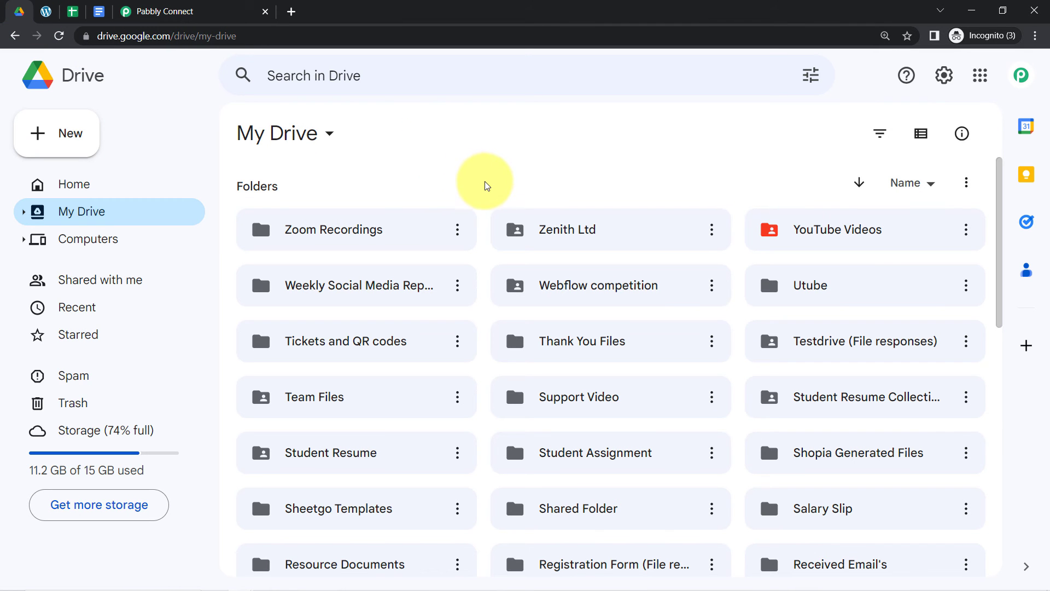
right_click(481, 162)
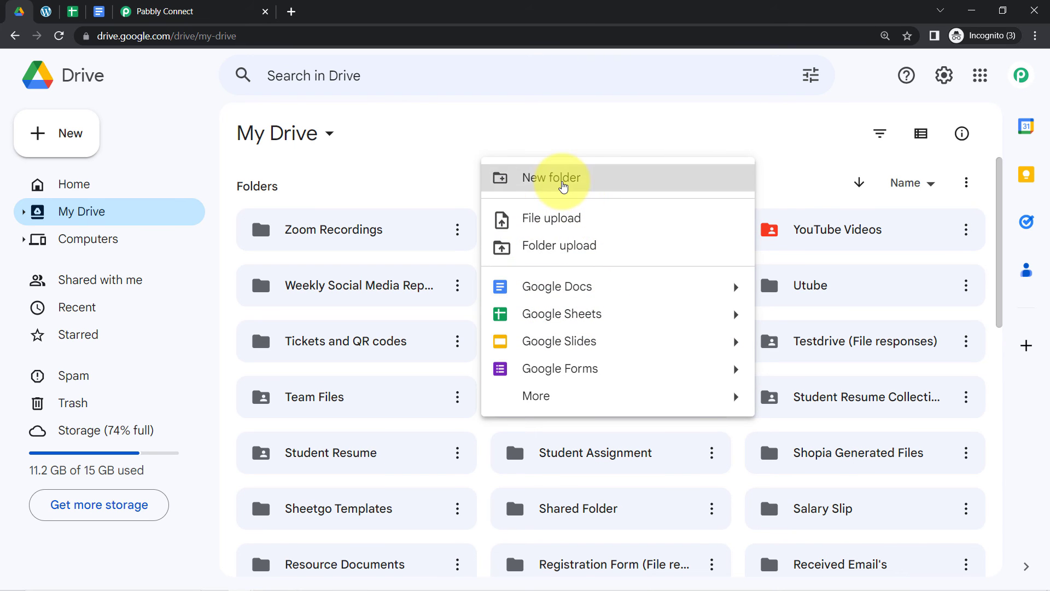
click(565, 179)
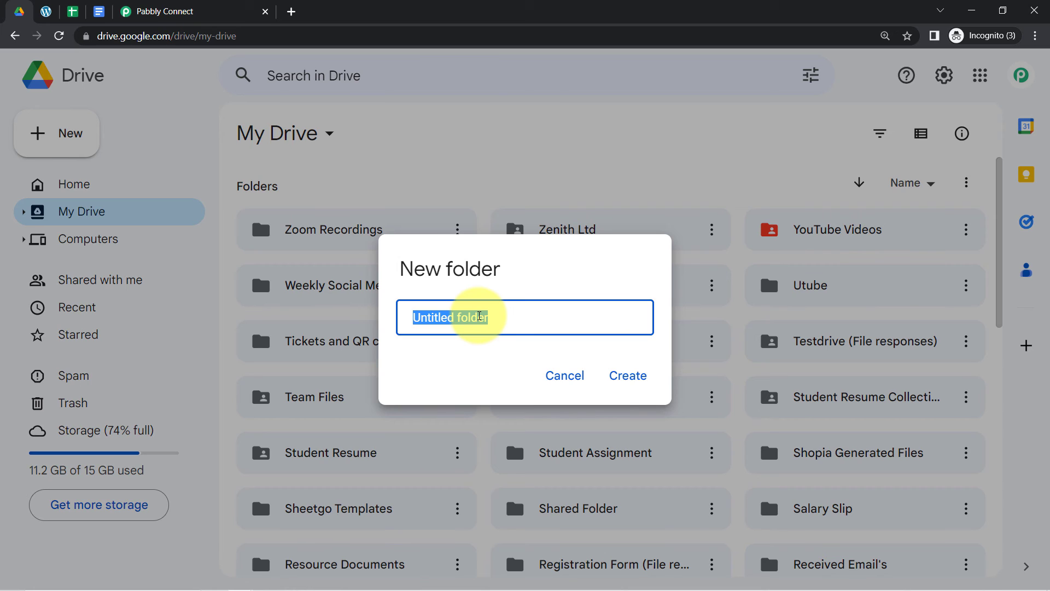
text(0)
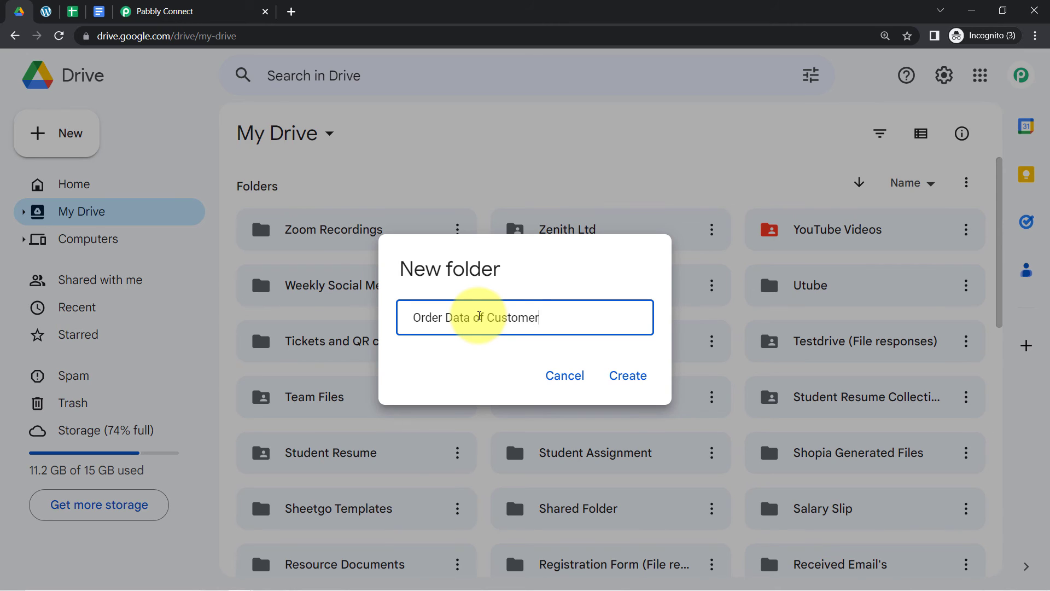
click(629, 376)
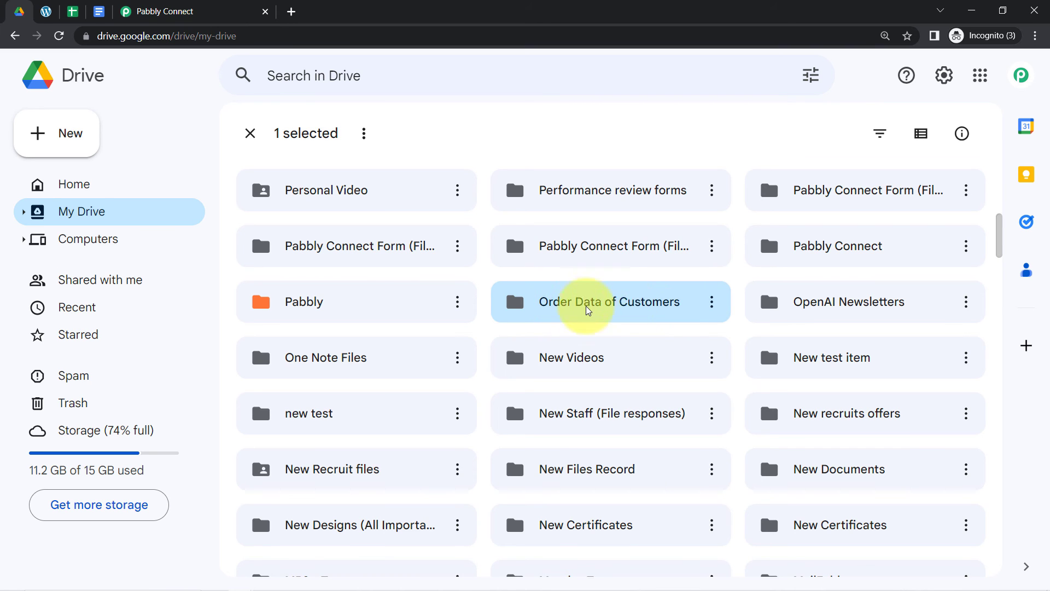
- Return to Pabbly Connect, refresh the location choices and set the New Document's Location to Order Data of Customers
click(234, 10)
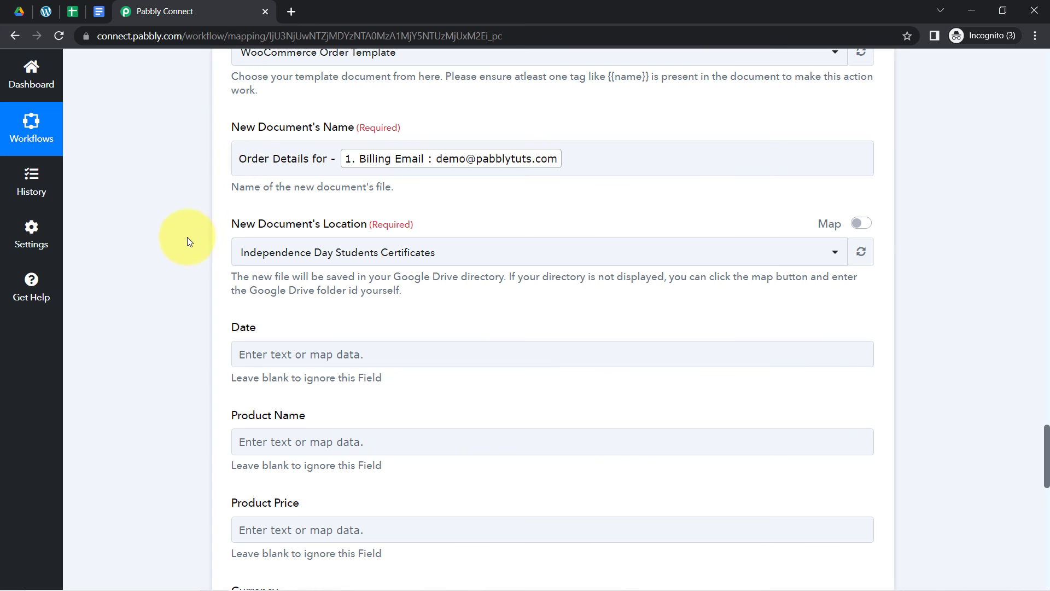
click(861, 252)
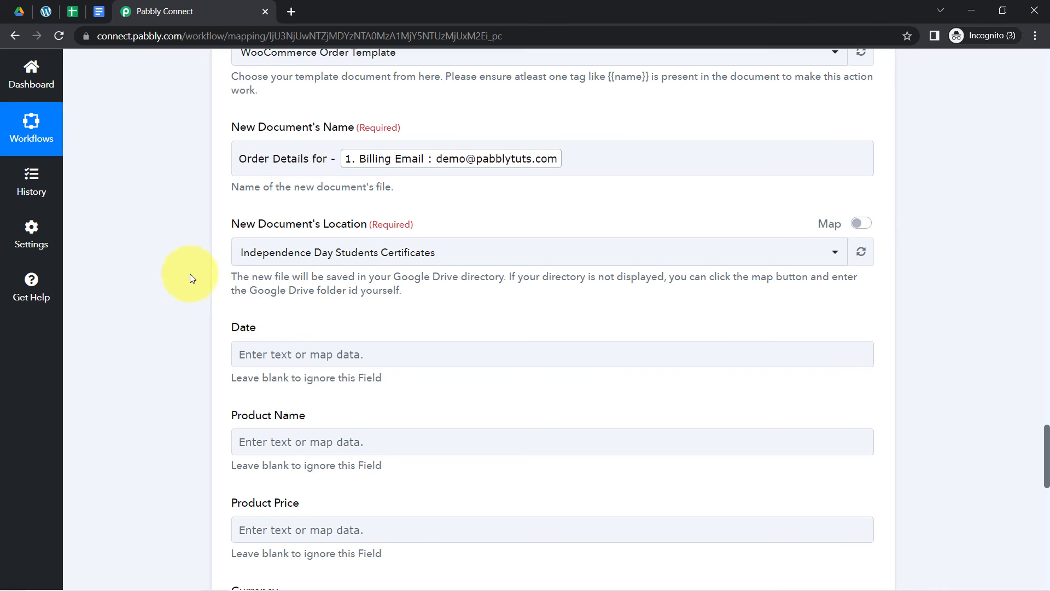
click(252, 251)
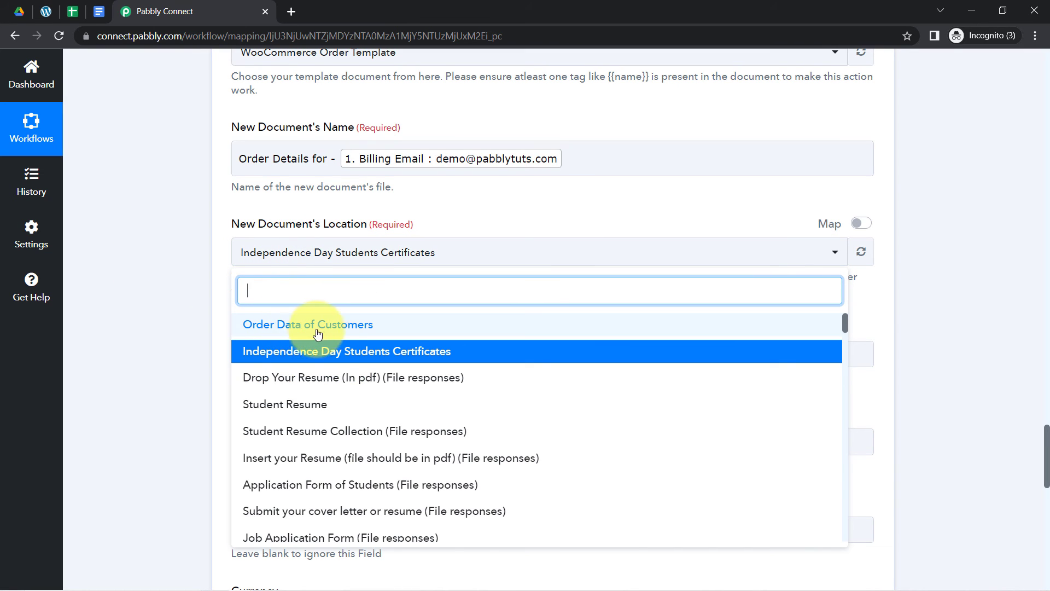
click(290, 334)
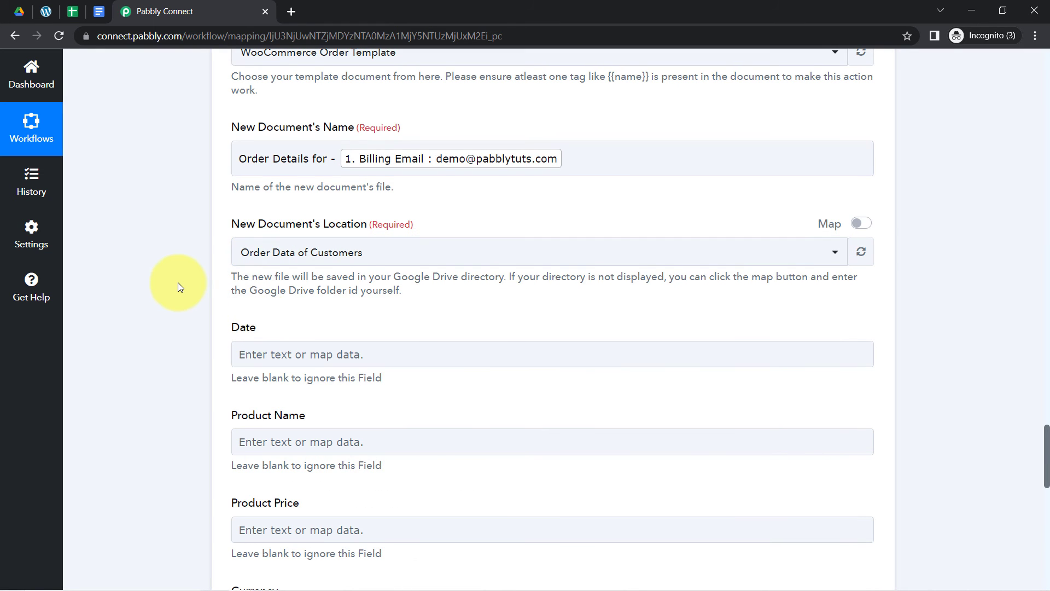
drag(1048, 440, 1048, 462)
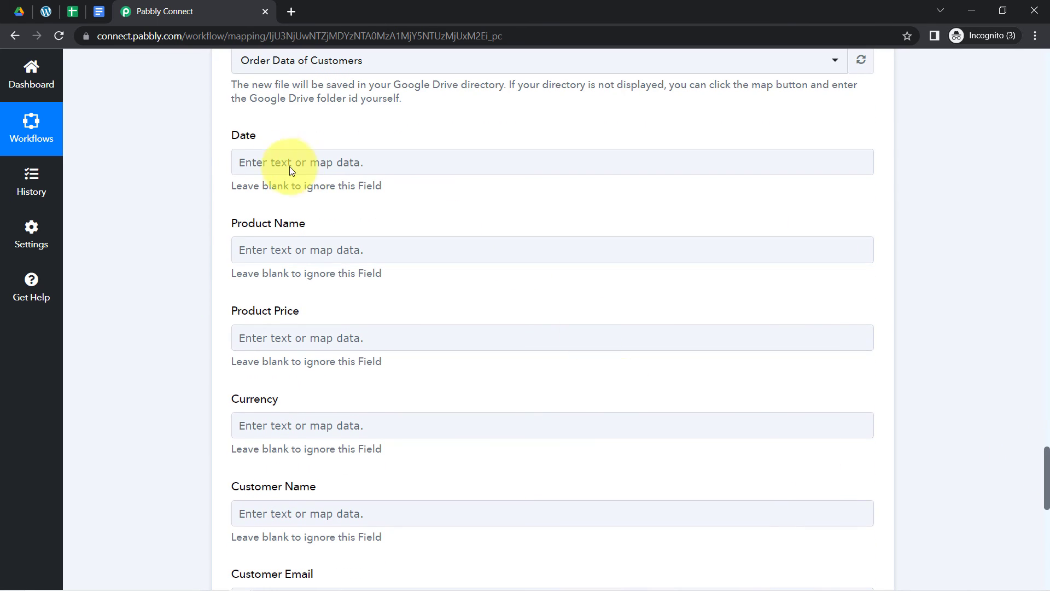
- Compare the action's field labels with the {{ }} placeholders in the WooCommerce Order Template document, and return to Pabbly Connect
drag(258, 137, 262, 137)
drag(237, 223, 259, 225)
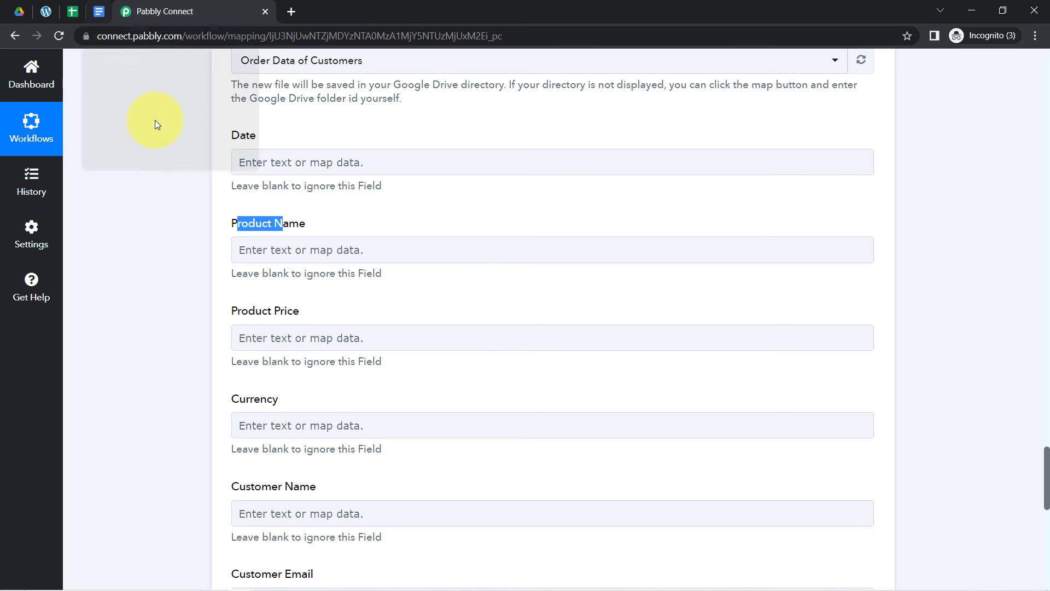
click(102, 13)
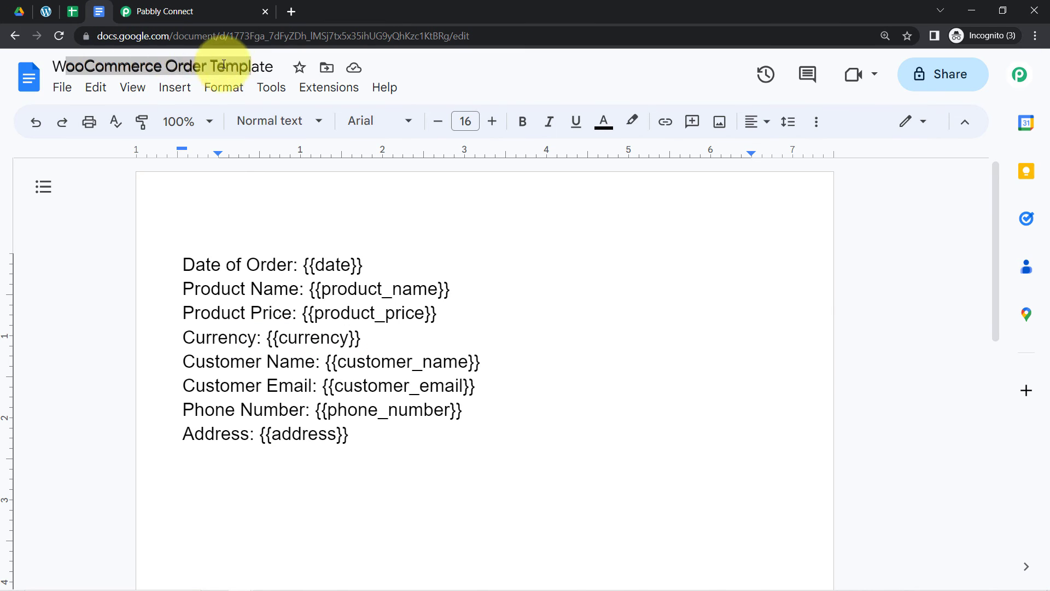
click(258, 252)
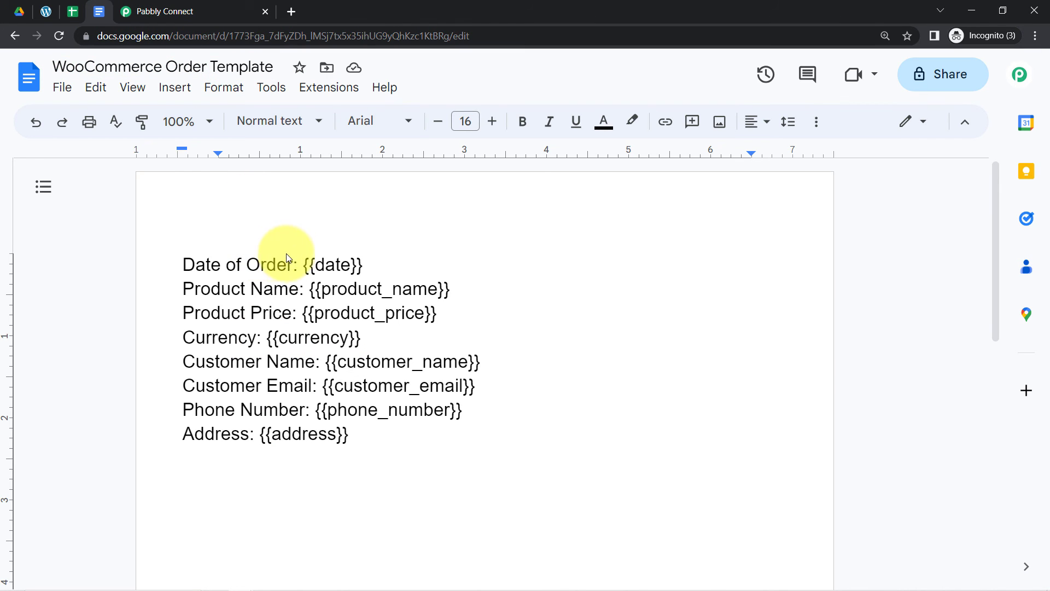
drag(307, 265, 474, 314)
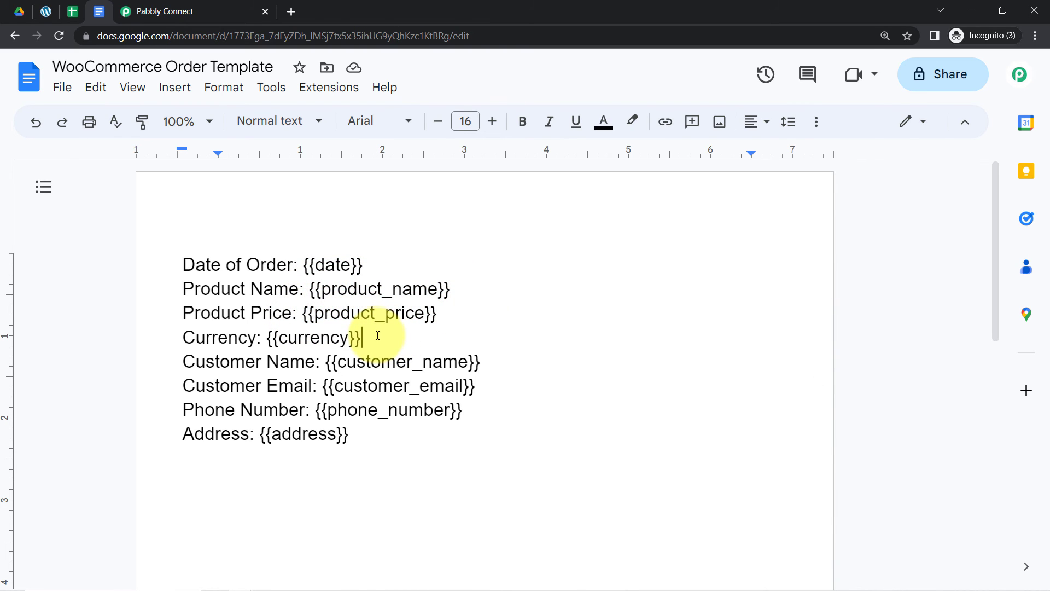
drag(375, 335, 272, 336)
drag(476, 386, 339, 387)
click(386, 313)
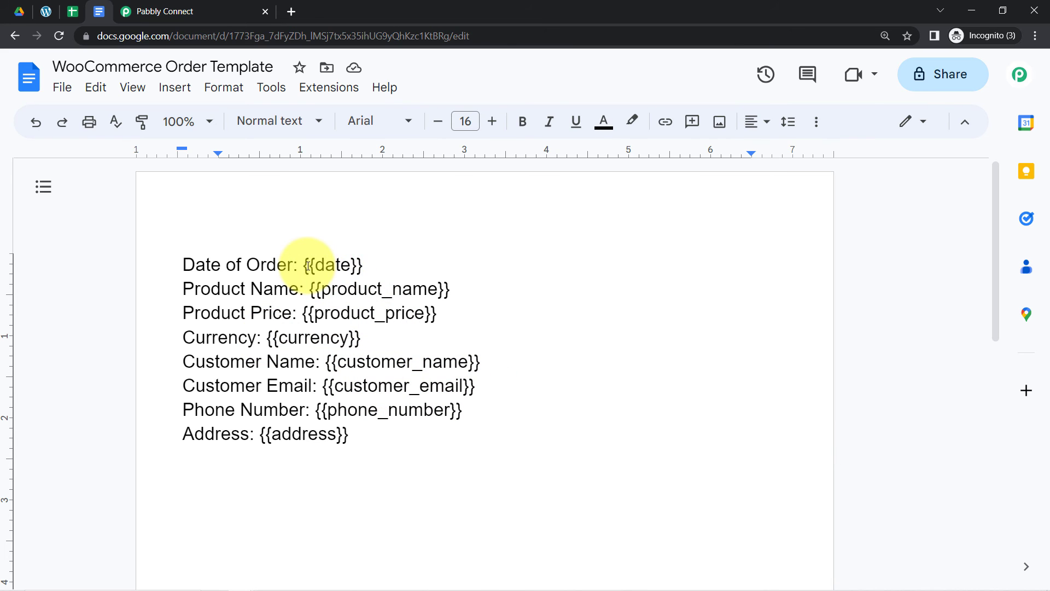
drag(305, 265, 362, 264)
click(202, 5)
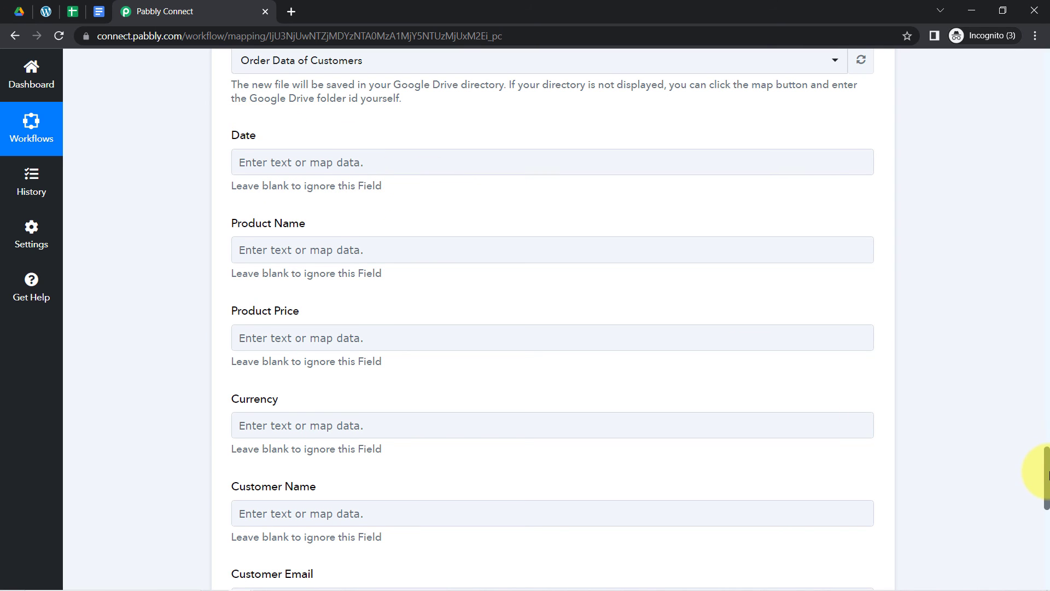
mouse_move(1047, 473)
mouse_down()
mouse_move(1042, 538)
mouse_move(1033, 470)
mouse_up()
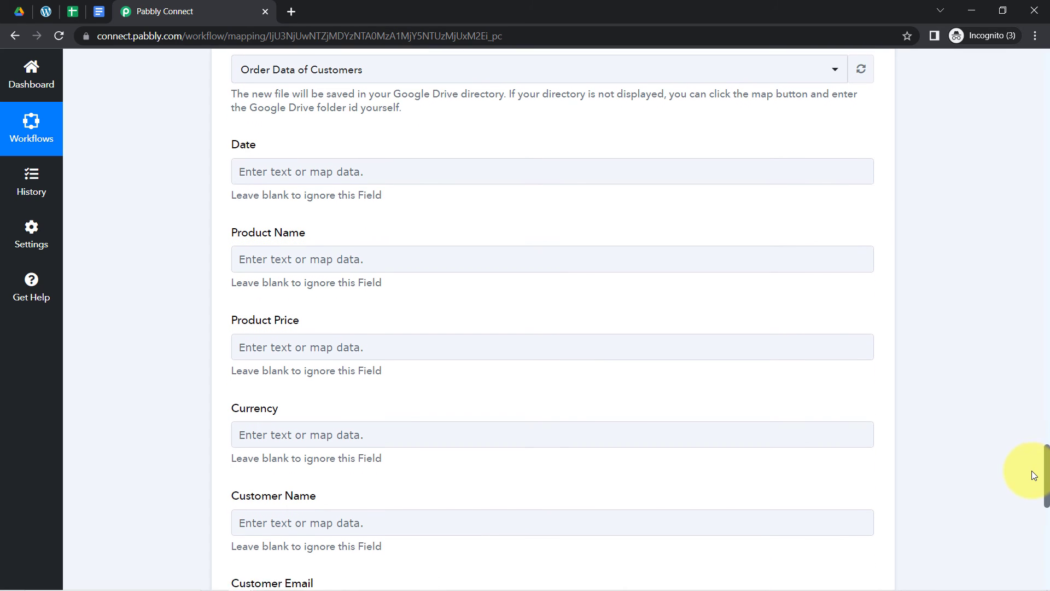
- Map the Date field to the WooCommerce order's Date Created value, searching the previous step's data for "date"
click(255, 163)
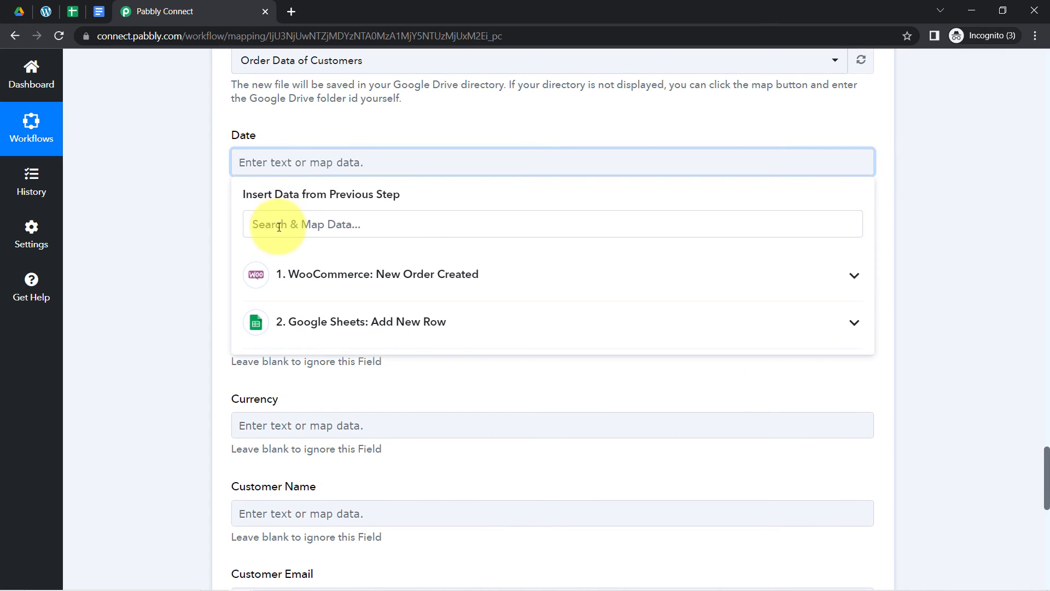
click(274, 227)
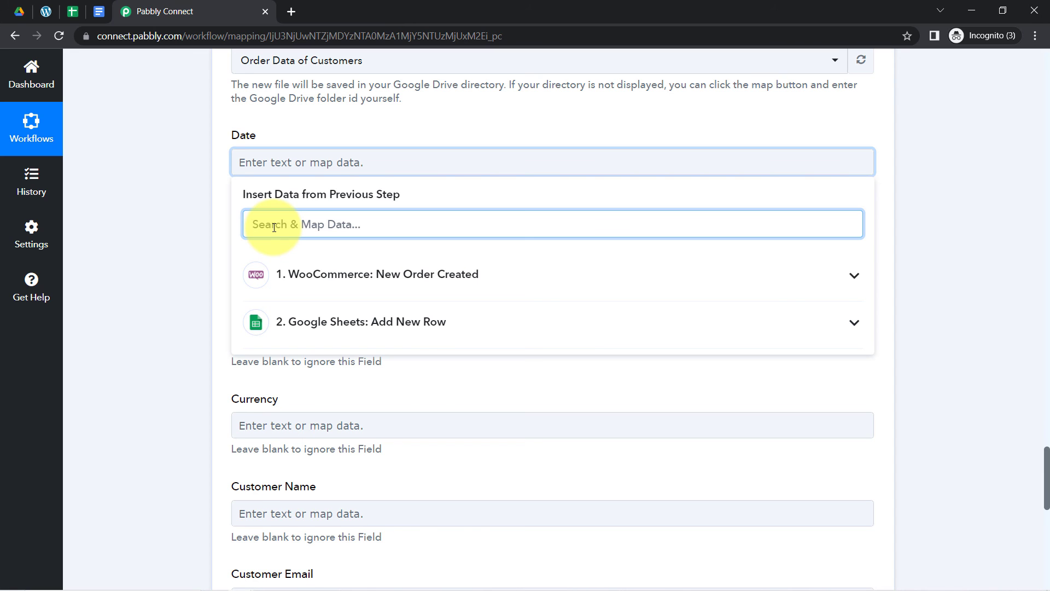
text(date)
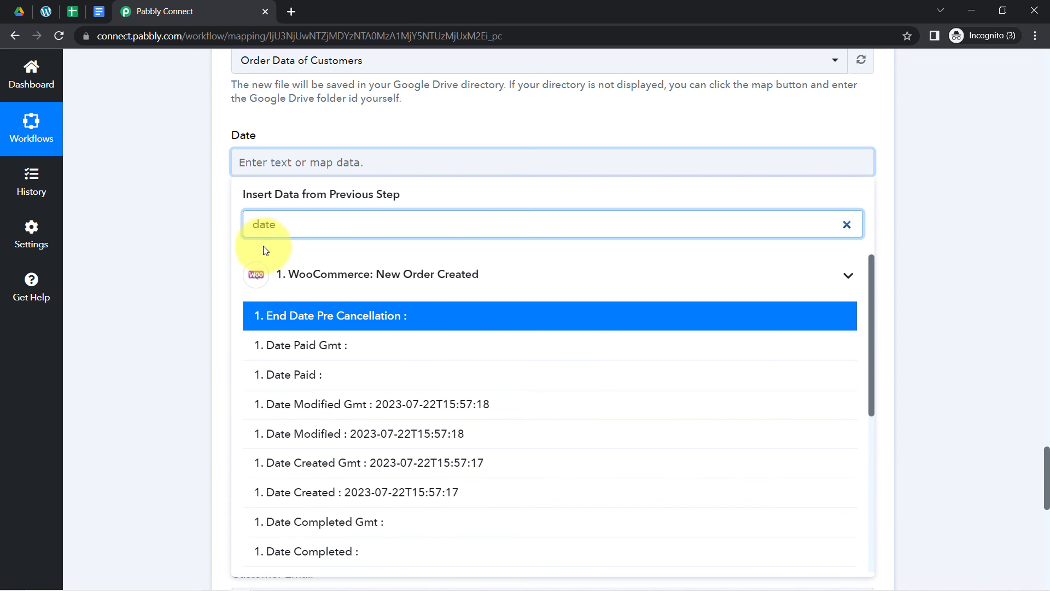
click(327, 493)
click(187, 290)
- Map the Product Name field to the WooCommerce order's Line Items 0 Name, searching the previous step's data for "shirt"
click(313, 260)
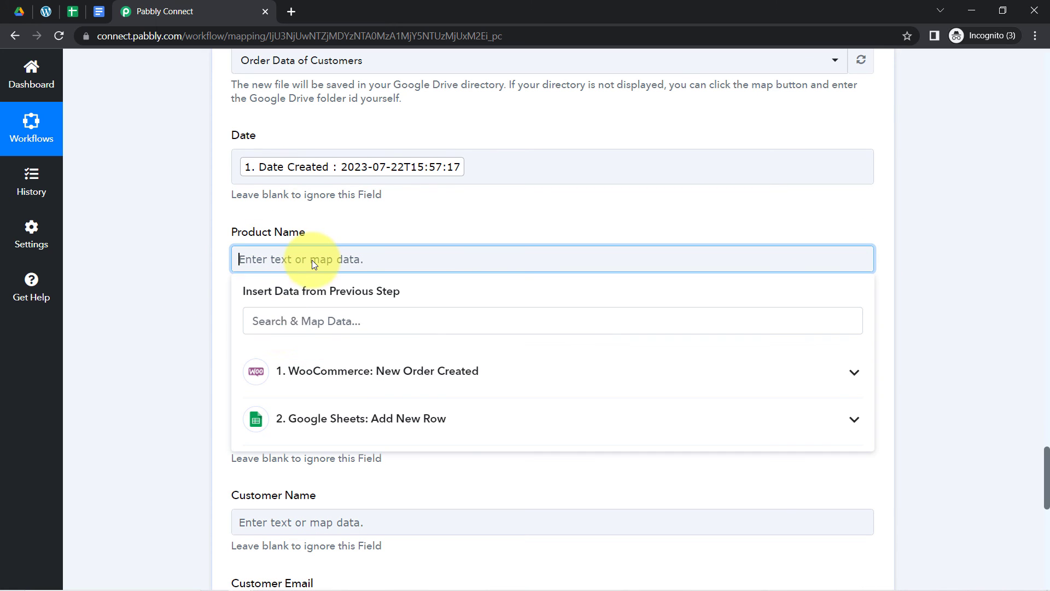
click(283, 325)
text(shirt)
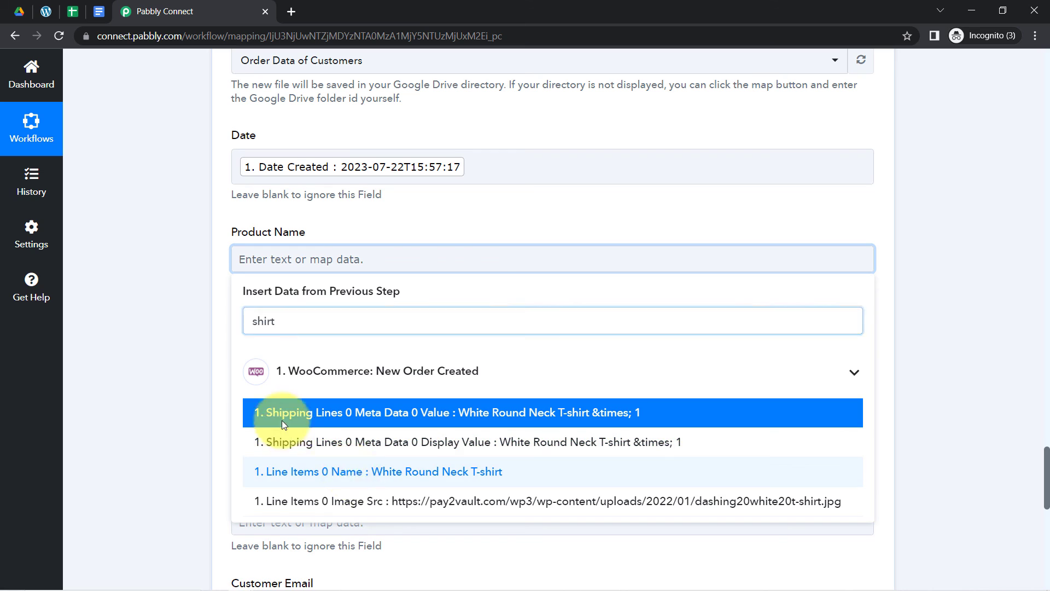
click(281, 471)
click(188, 366)
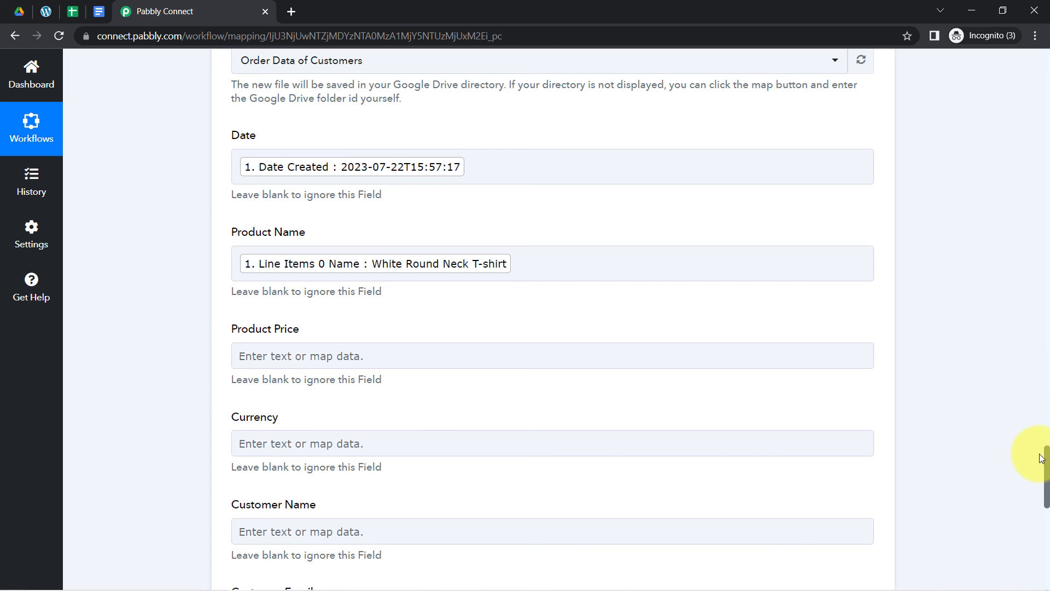
- Save the Google Docs action with its mapped order fields and send a test request
drag(1047, 464, 1047, 481)
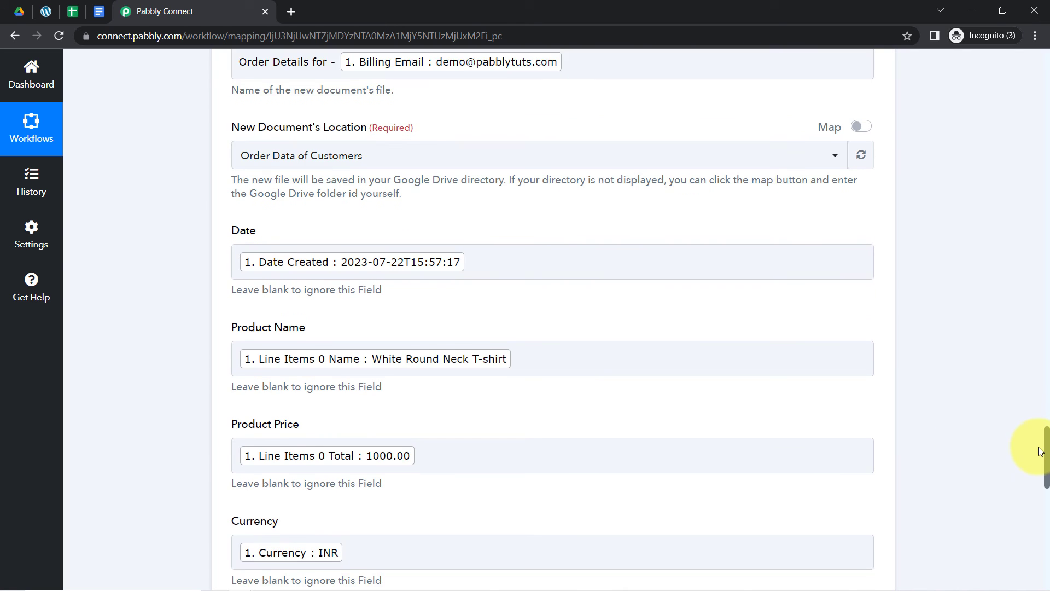
scroll(1041, 456, down, 1)
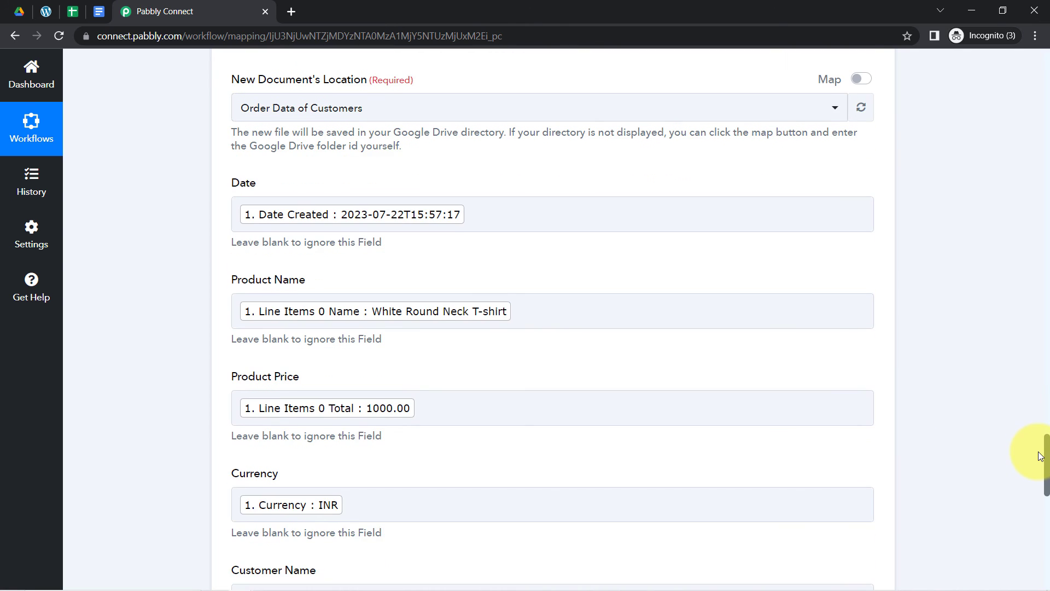
scroll(1041, 456, down, 2)
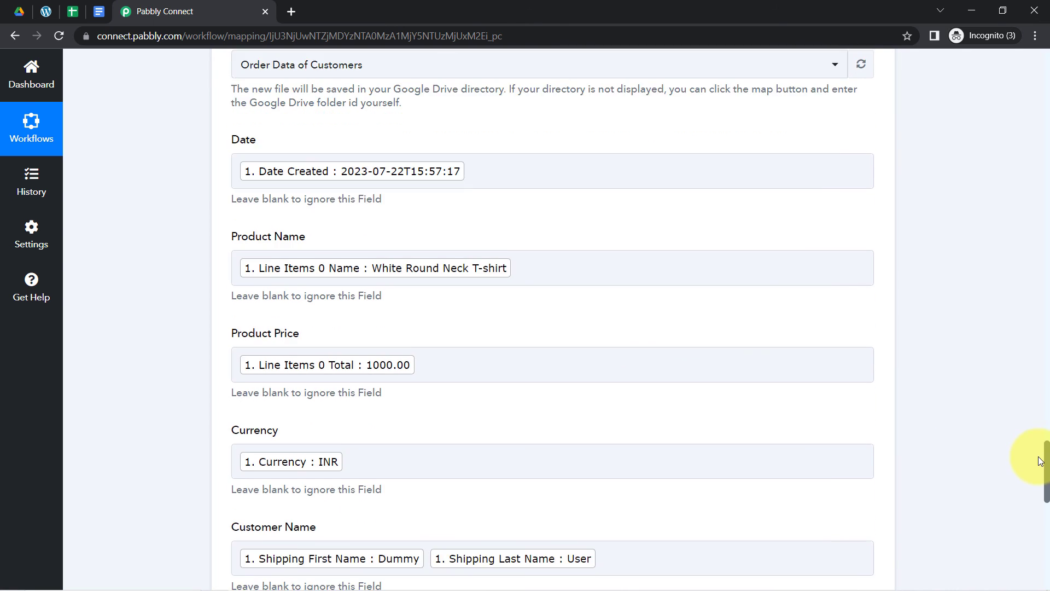
scroll(1037, 461, down, 3)
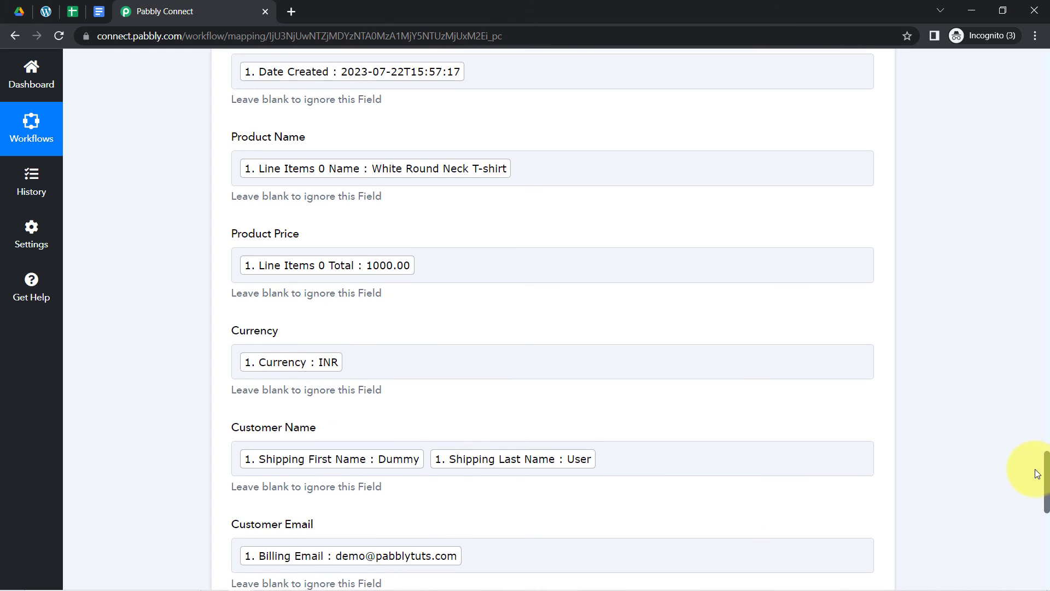
scroll(1033, 478, down, 2)
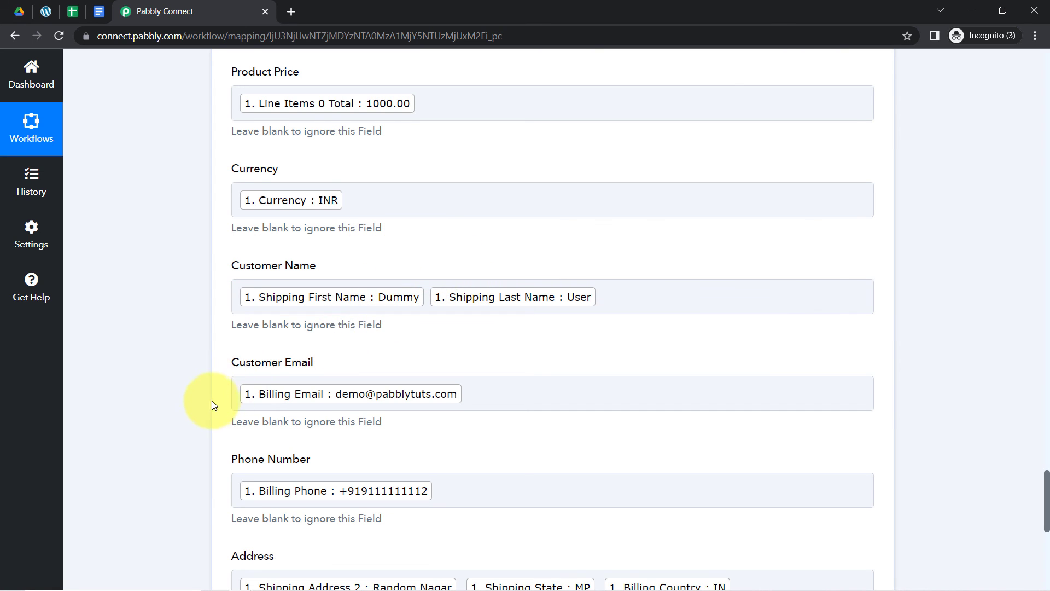
scroll(209, 403, down, 2)
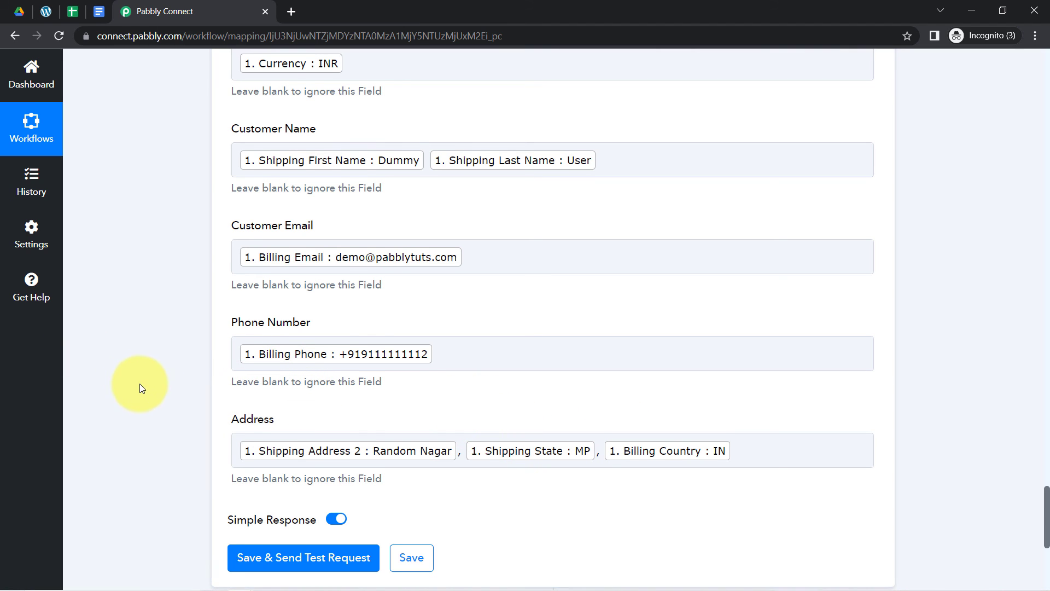
scroll(141, 388, down, 3)
click(302, 352)
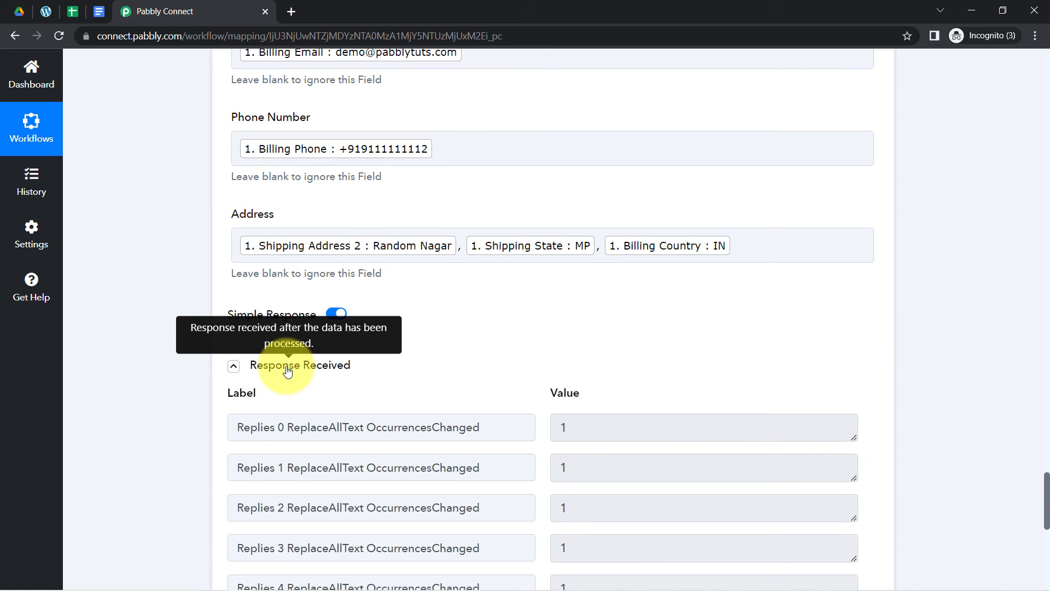
click(287, 368)
click(287, 367)
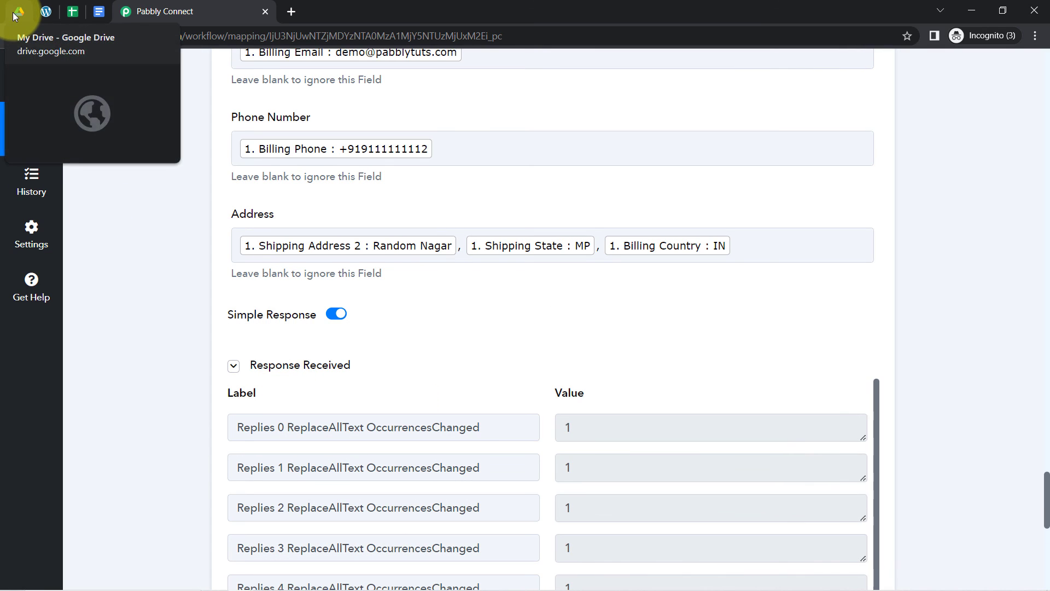
- Switch to Google Drive, open the generated document in the Order Data of Customers folder and check its order details
click(19, 12)
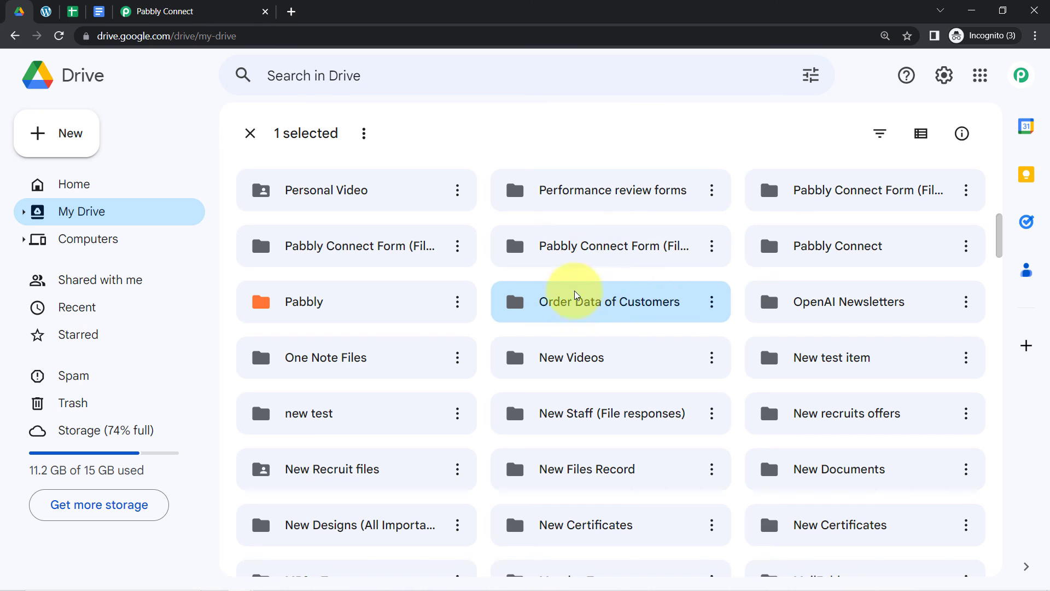
double_click(603, 302)
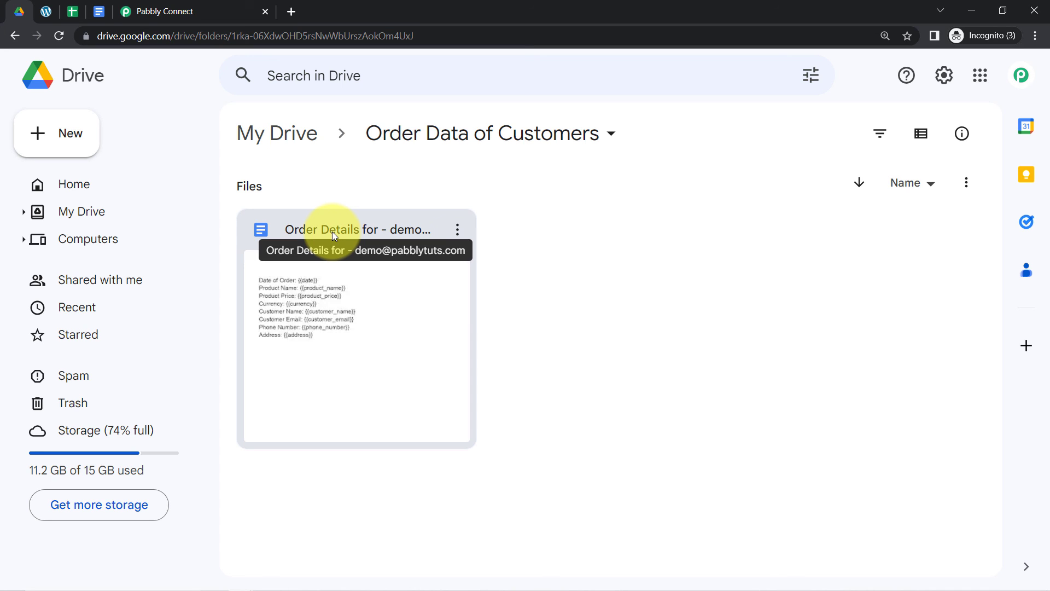
double_click(333, 232)
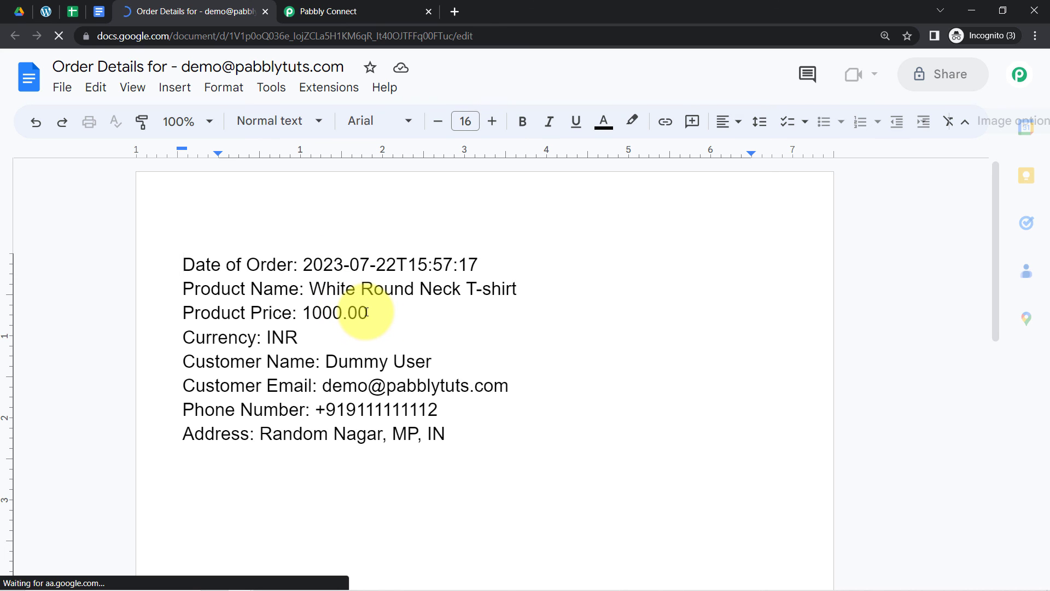
drag(196, 264, 231, 290)
drag(298, 399, 383, 440)
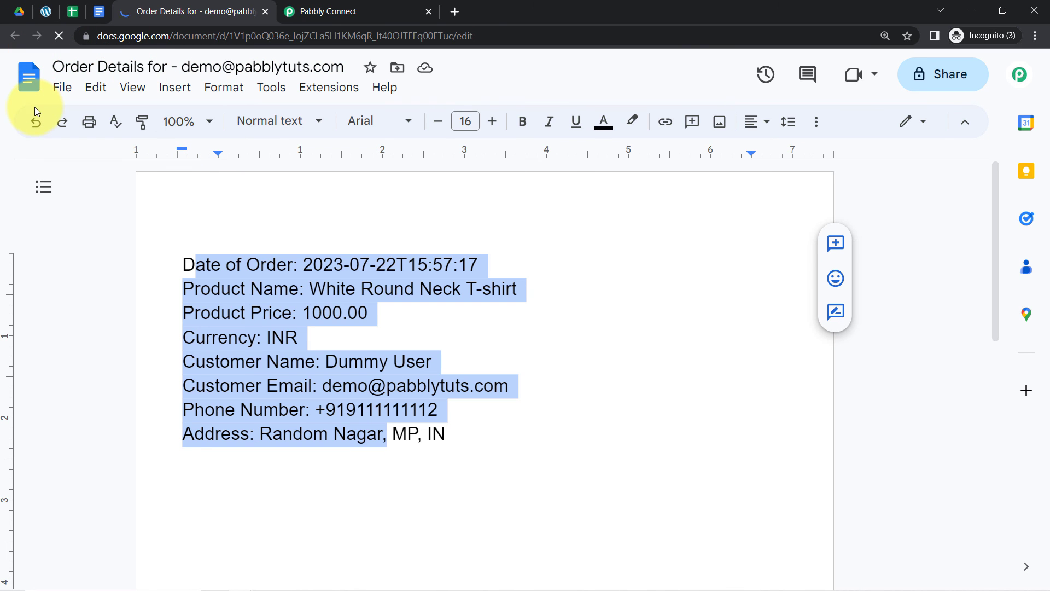
- Return to Pabbly Connect and collapse the WooCommerce, Google Sheets and Google Docs steps of the workflow
click(298, 11)
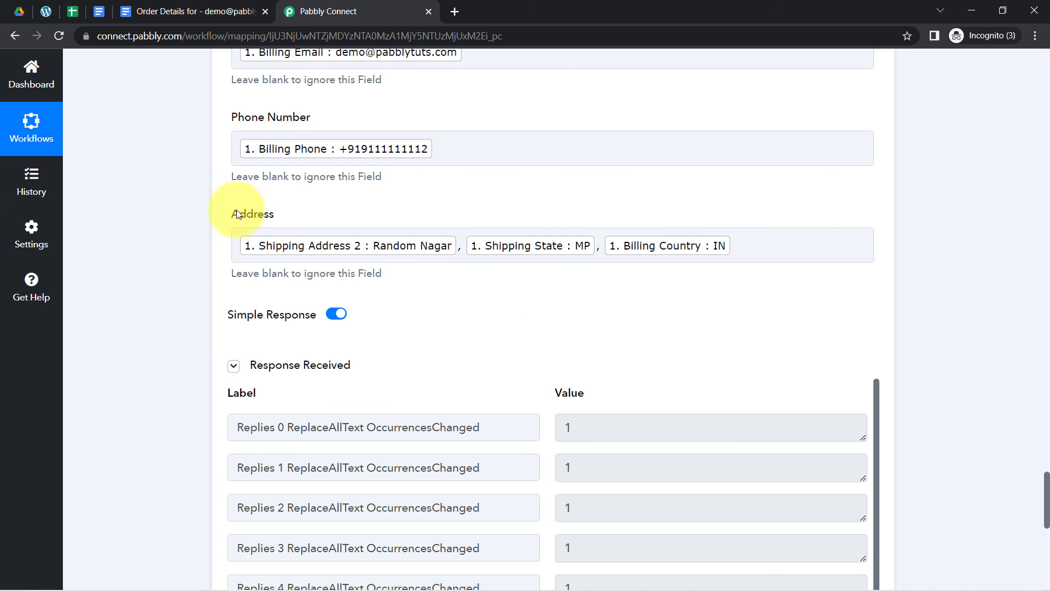
drag(1047, 495, 1031, 19)
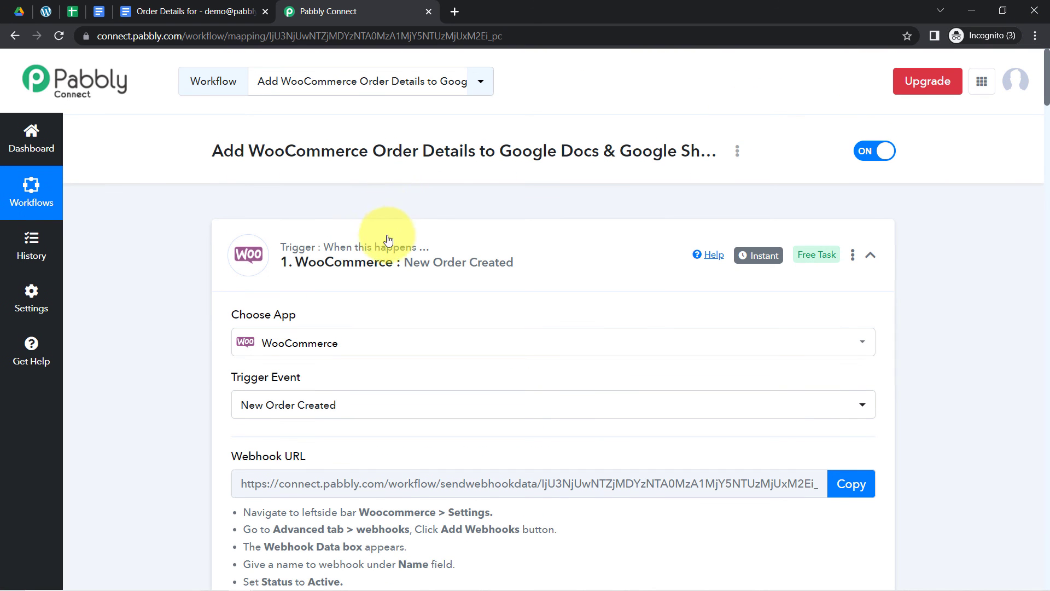
click(432, 254)
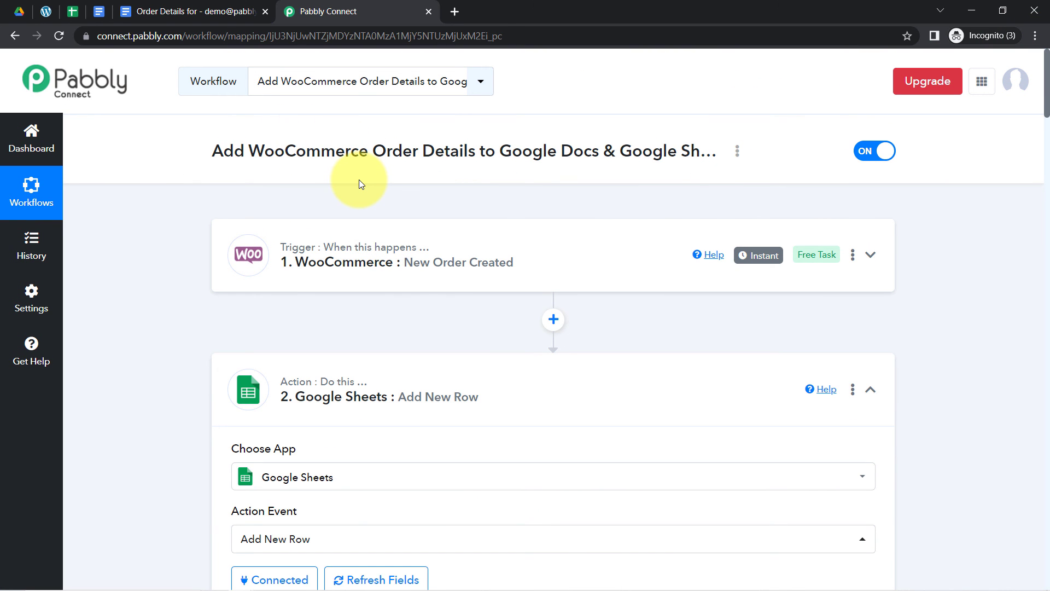
click(343, 394)
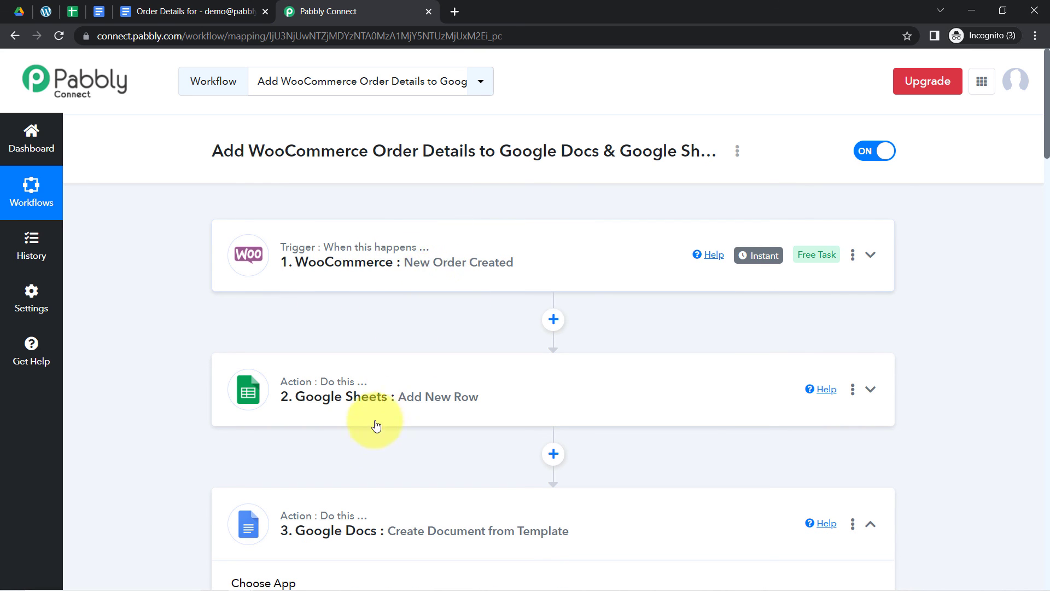
click(306, 540)
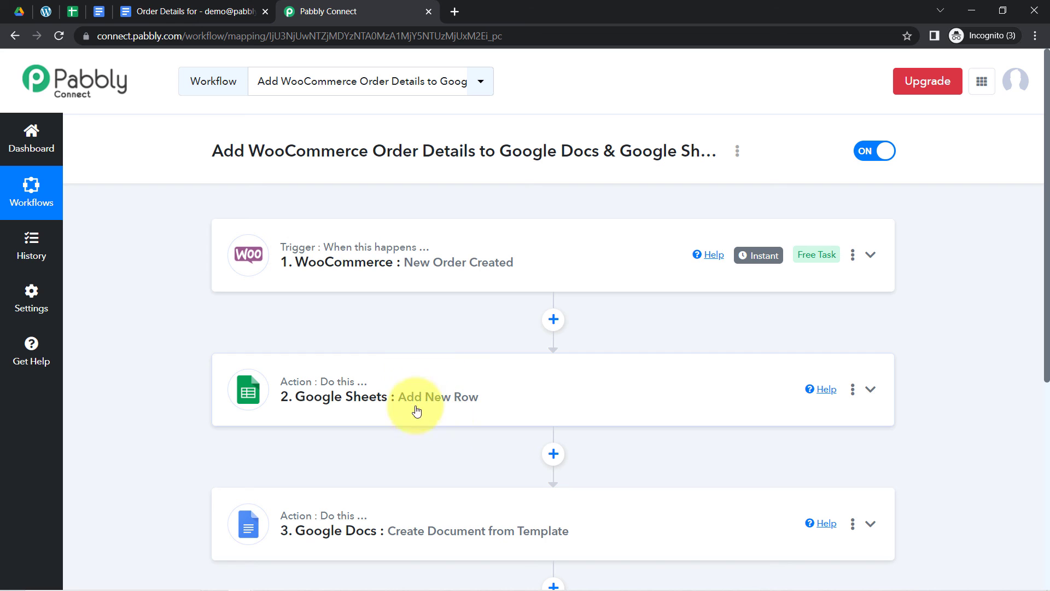
- Review the workflow's name and its sequence of trigger and action steps
drag(1048, 324, 1013, 434)
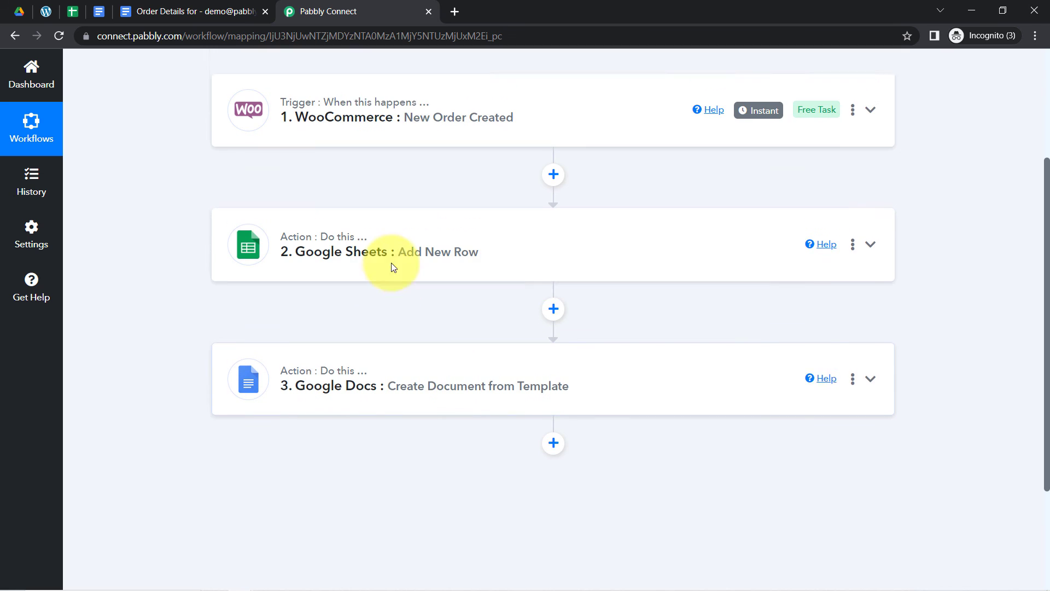
drag(1048, 212, 1034, 82)
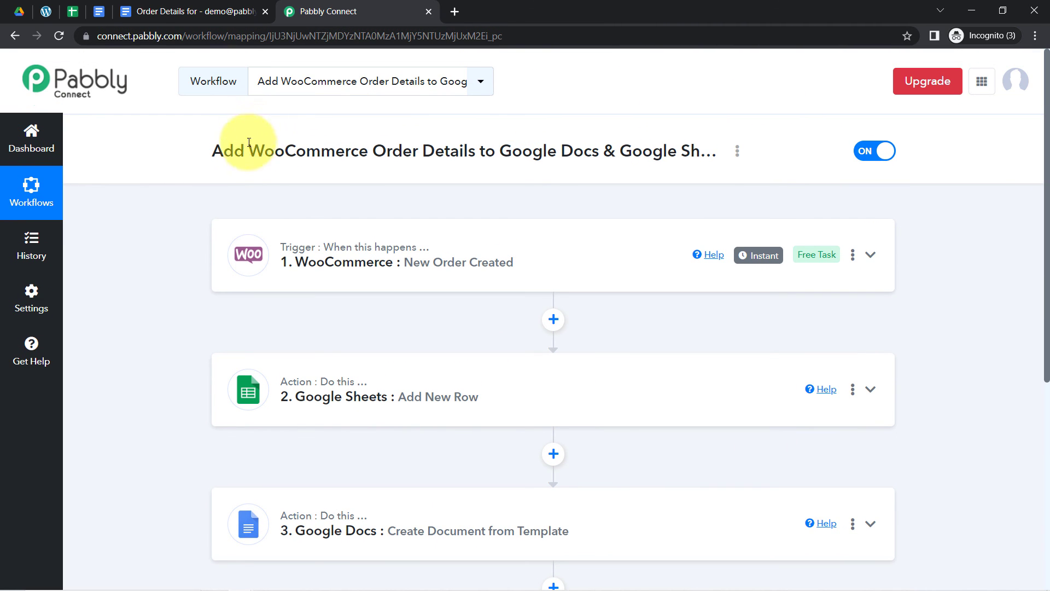
drag(222, 152, 626, 152)
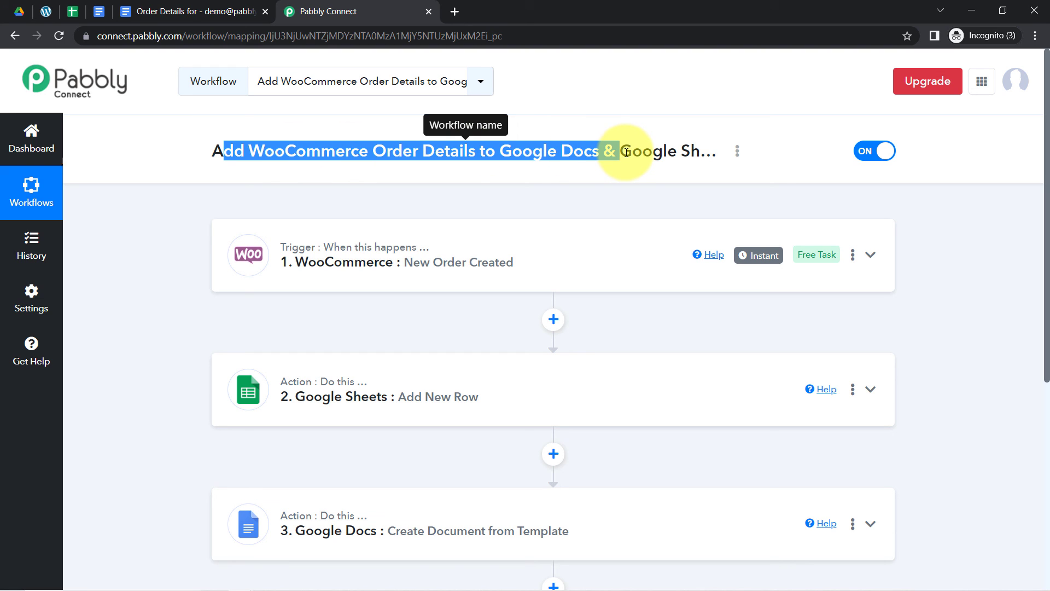
click(627, 175)
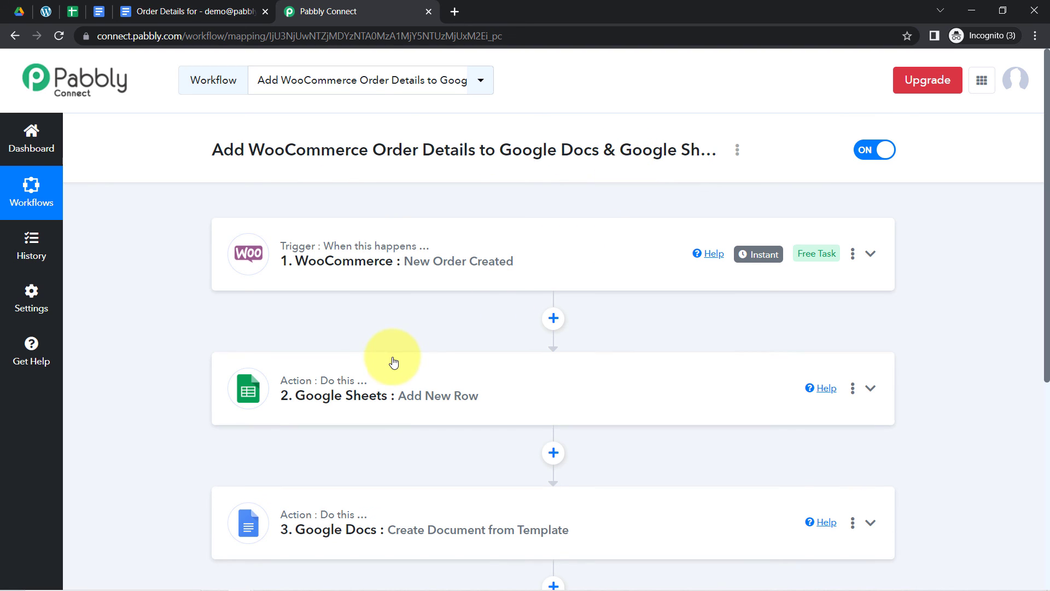
scroll(391, 358, down, 1)
scroll(356, 303, down, 3)
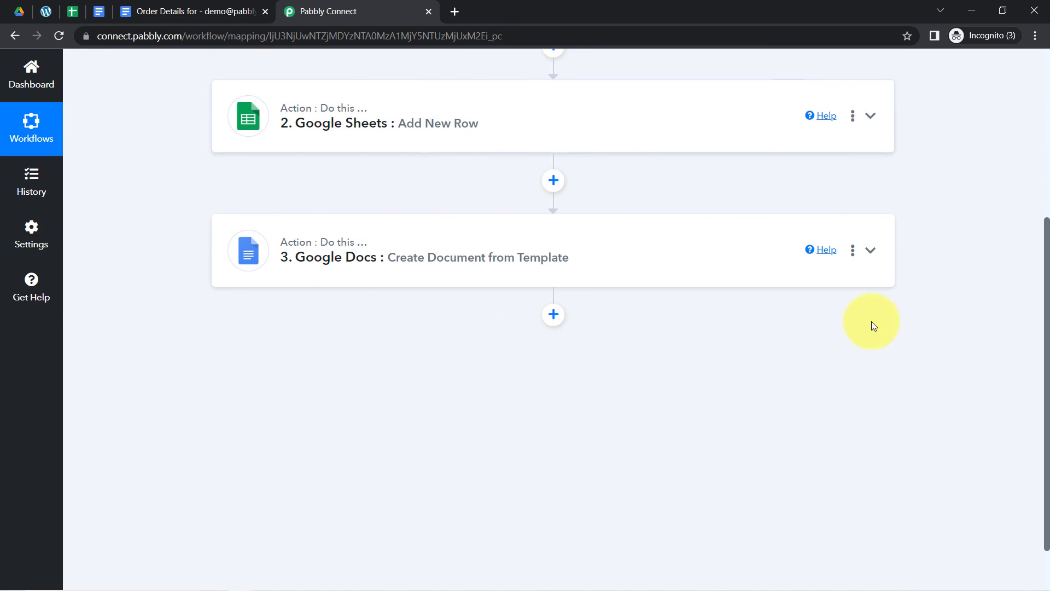
scroll(1034, 207, up, 3)
scroll(1048, 142, up, 2)
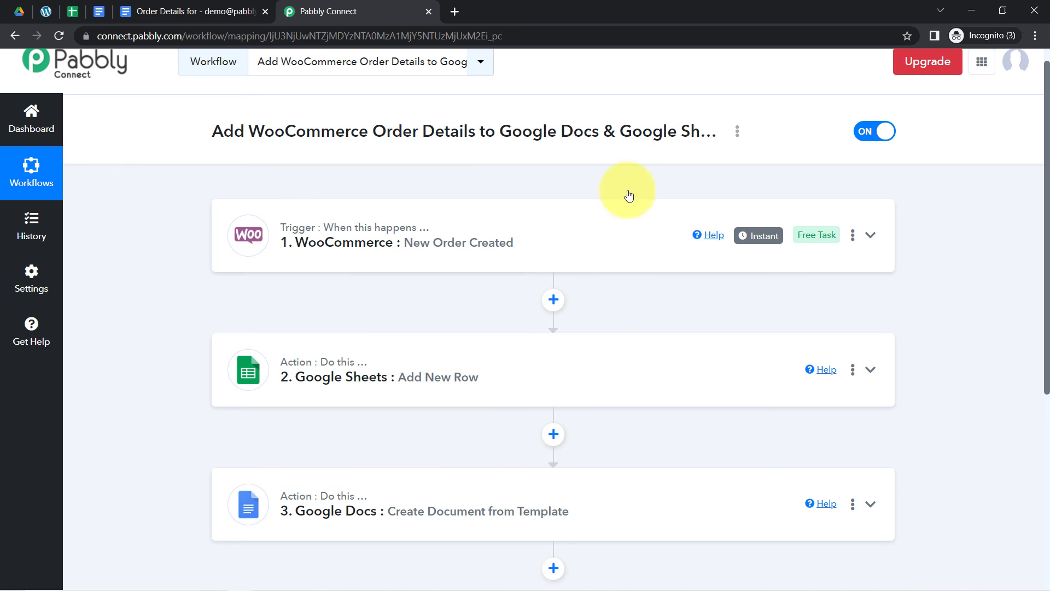
- Copy the workflow's share link and close the Share Workflow dialog
click(738, 133)
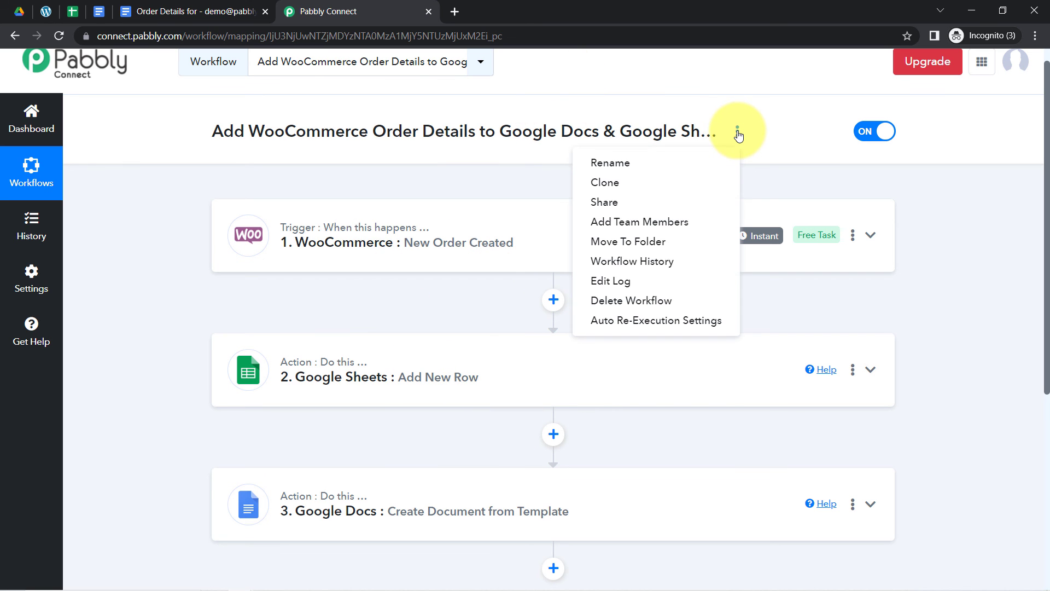
click(604, 207)
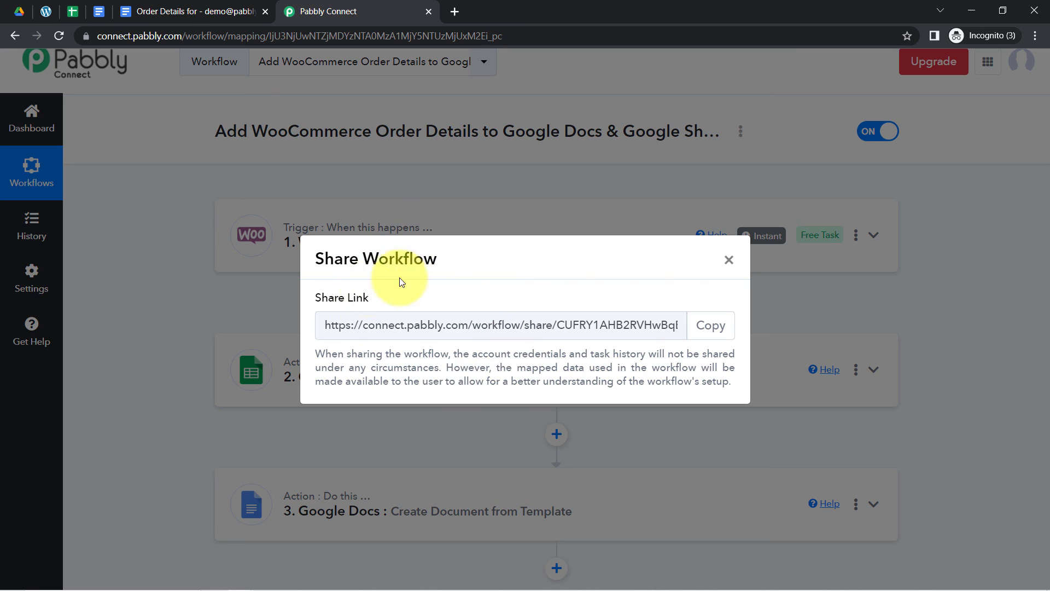
click(705, 324)
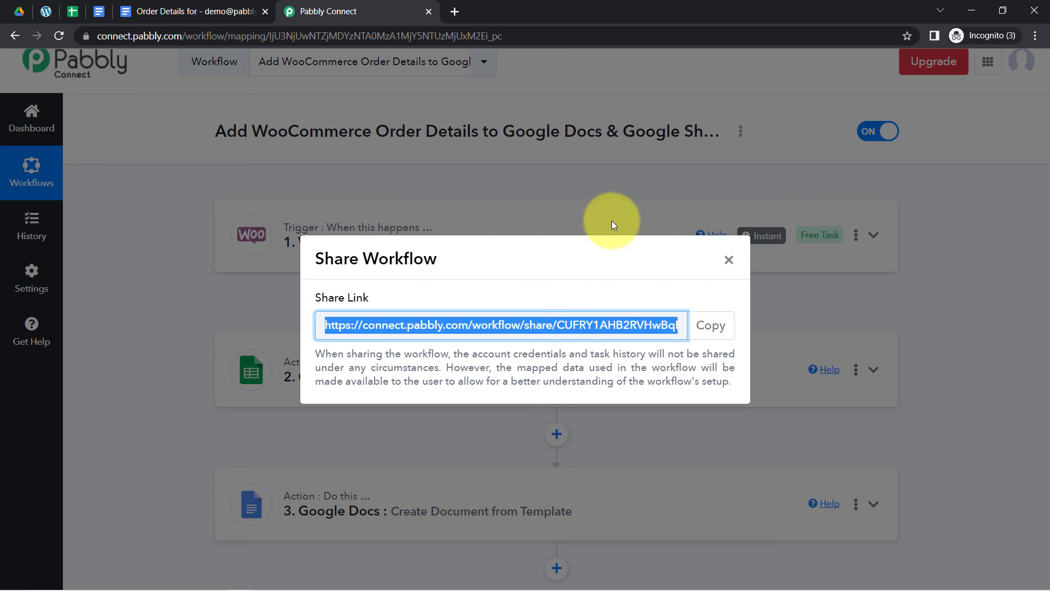
click(729, 260)
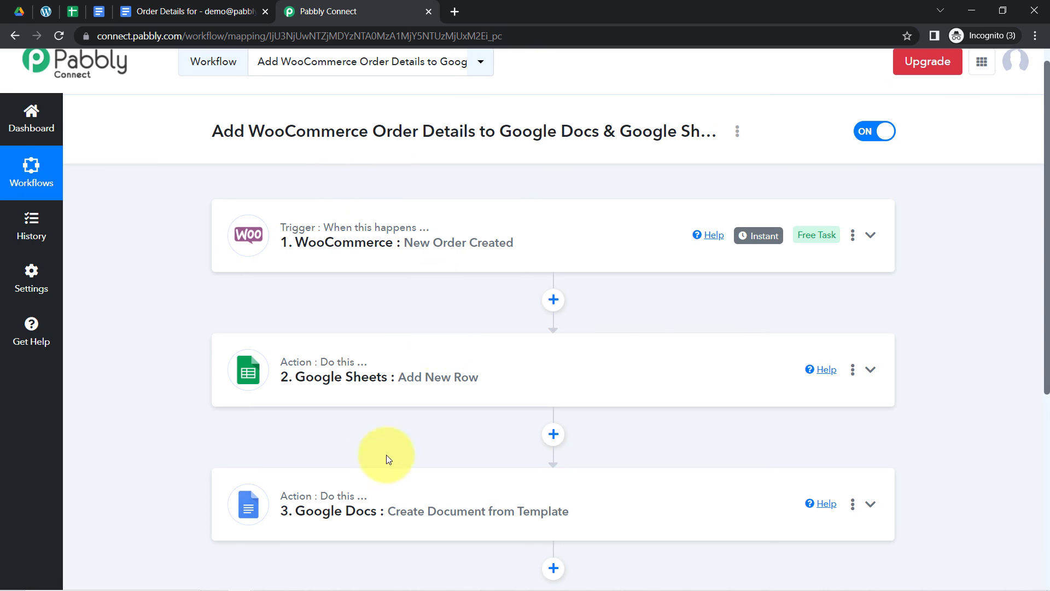